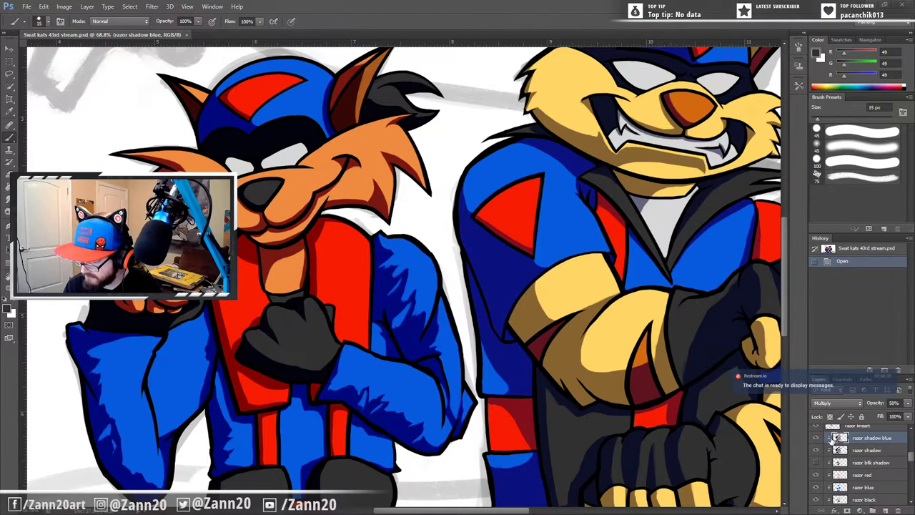
{"action": "left_click", "coordinate": [855, 404]}
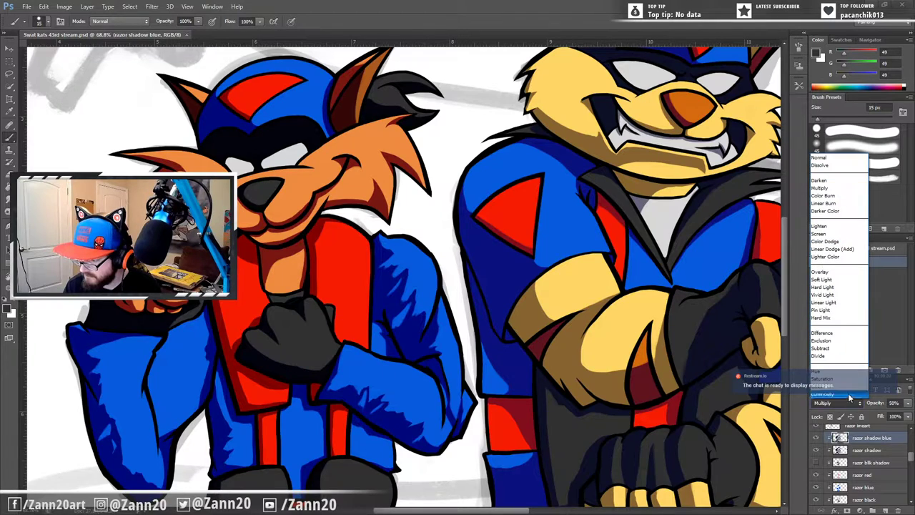
{"action": "left_click", "coordinate": [826, 157]}
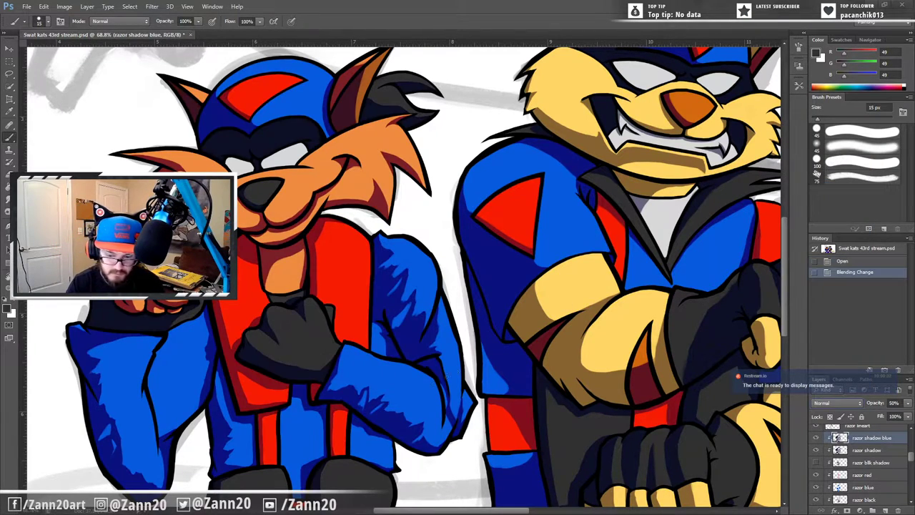
{"action": "left_click", "coordinate": [816, 450]}
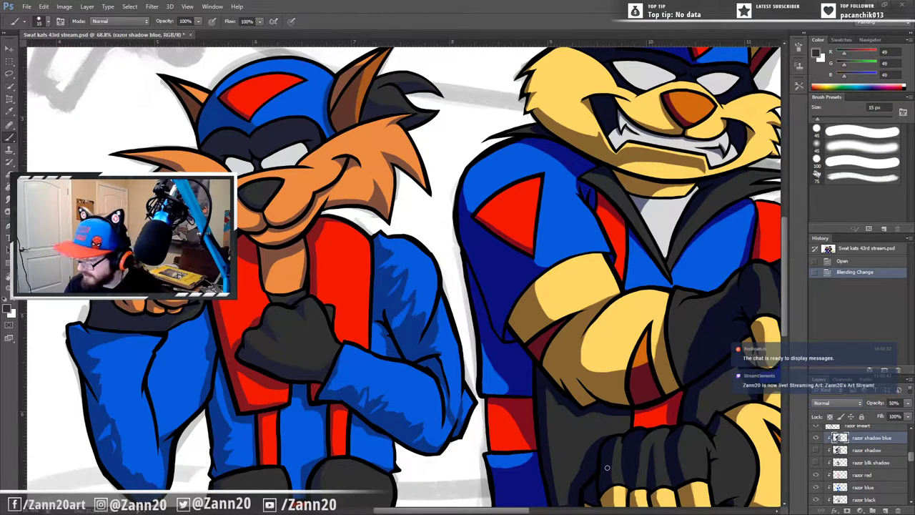
{"action": "left_click", "coordinate": [816, 437]}
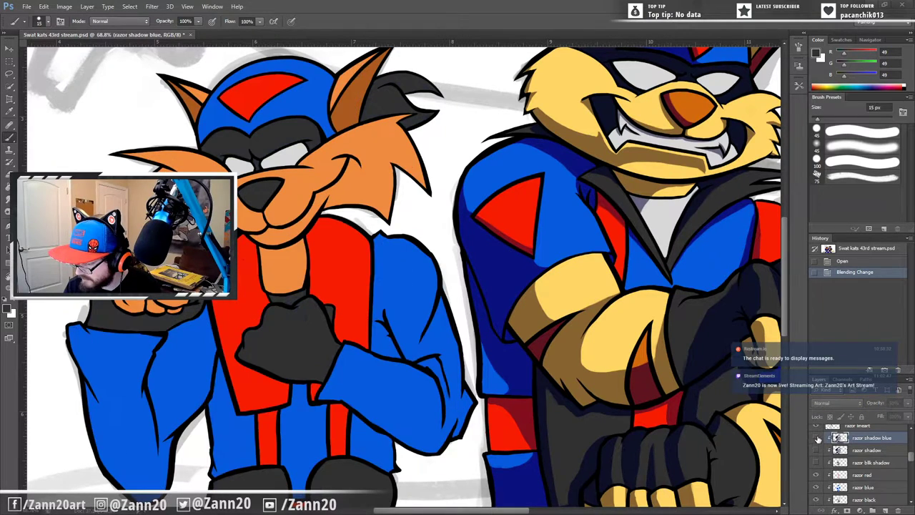
{"action": "left_click", "coordinate": [816, 437]}
{"action": "left_click", "coordinate": [833, 402]}
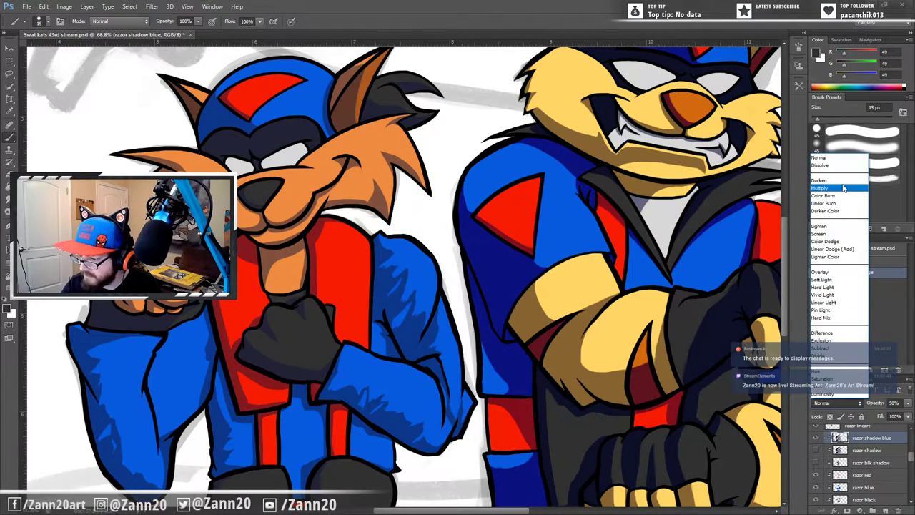
{"action": "left_click", "coordinate": [841, 190]}
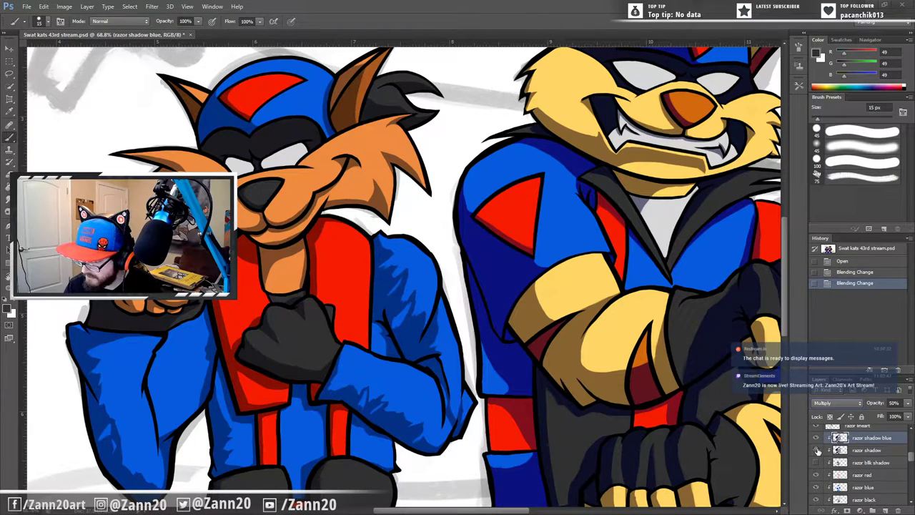
{"action": "left_click", "coordinate": [818, 446]}
Step: Hide the razor shadow blue layer and set the razor shadow layer's blending mode to Normal
{"action": "left_click", "coordinate": [816, 439]}
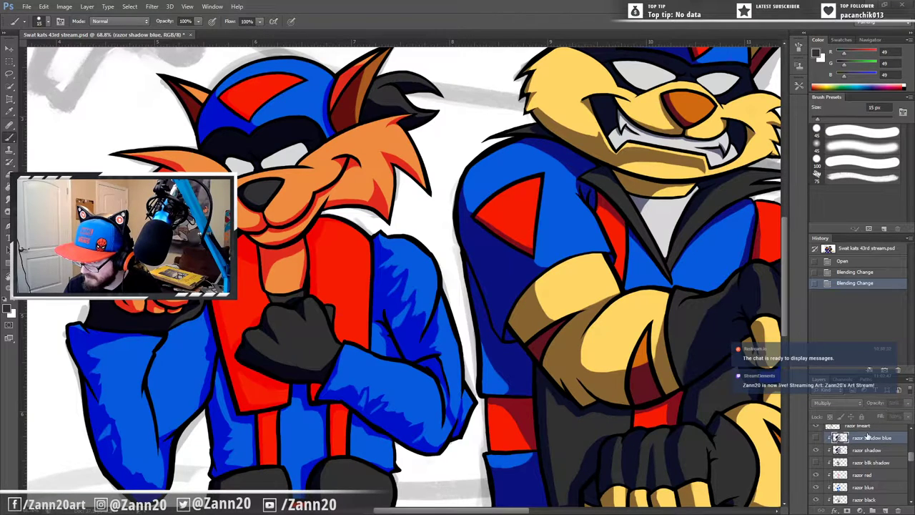
{"action": "left_click", "coordinate": [852, 450]}
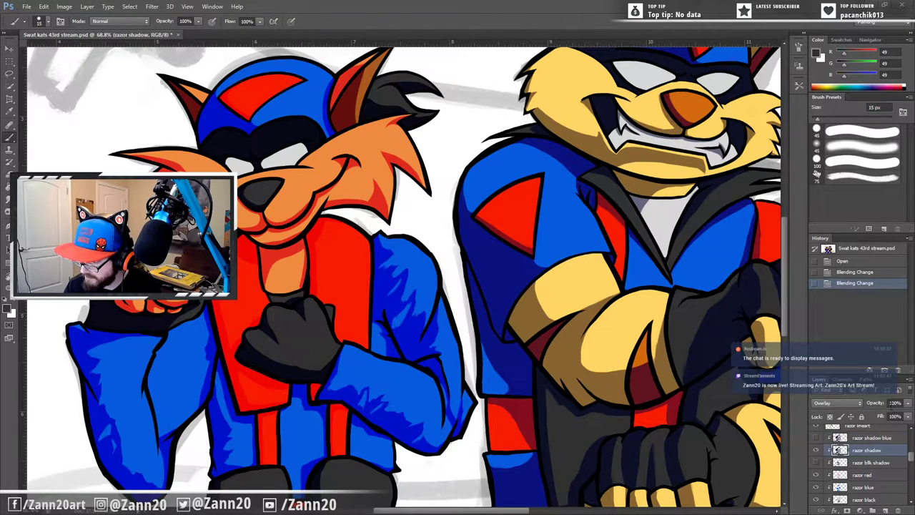
{"action": "left_click", "coordinate": [837, 403]}
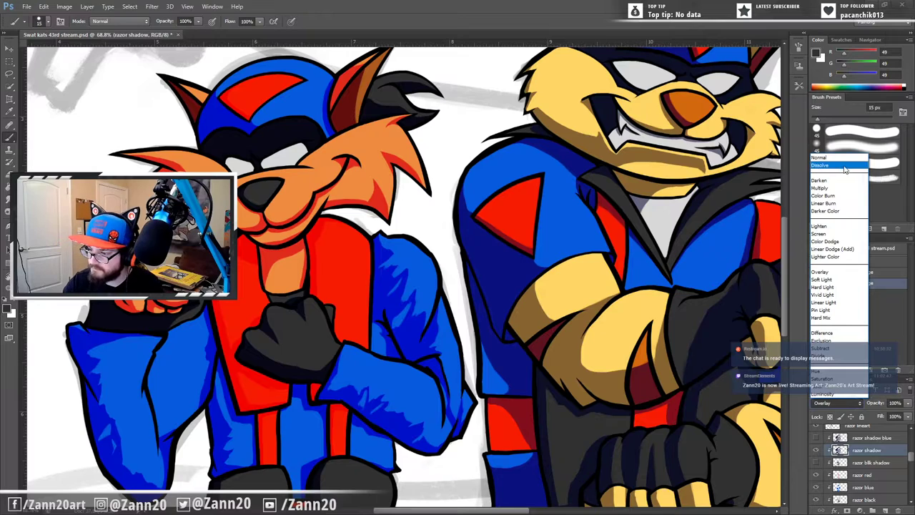
{"action": "left_click", "coordinate": [823, 158]}
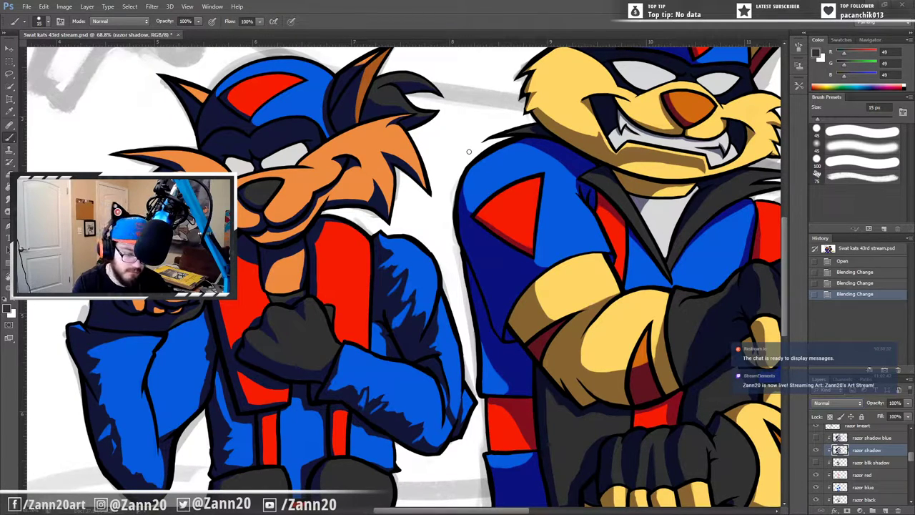
Step: Sample the dark navy shadow color and erase part of the shadow edge on the forearm leading to Razor's chin fist
{"action": "left_click_drag", "start_coordinate": [55, 422], "coordinate": [61, 432]}
{"action": "left_click", "coordinate": [106, 442], "text": "alt"}
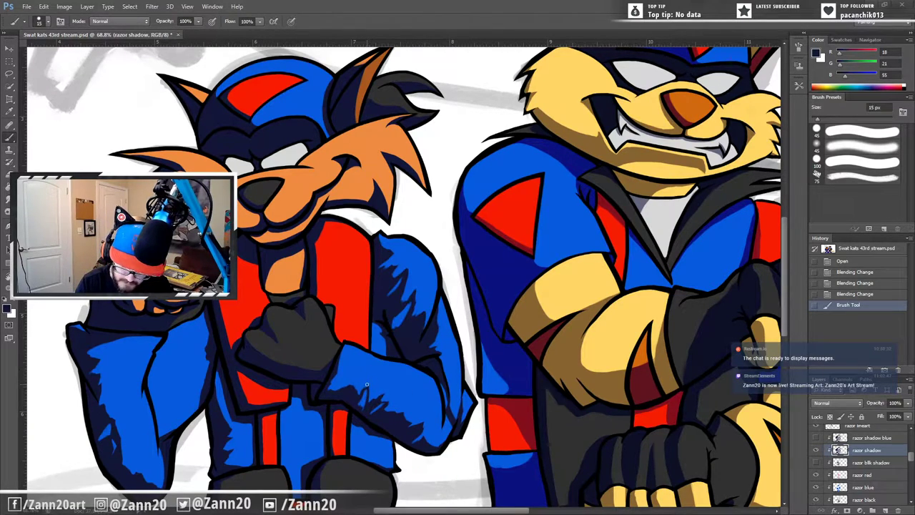
{"action": "key", "text": "e"}
{"action": "mouse_move", "coordinate": [366, 384]}
{"action": "left_mouse_down"}
{"action": "mouse_move", "coordinate": [365, 403]}
{"action": "mouse_move", "coordinate": [367, 388]}
{"action": "left_mouse_up"}
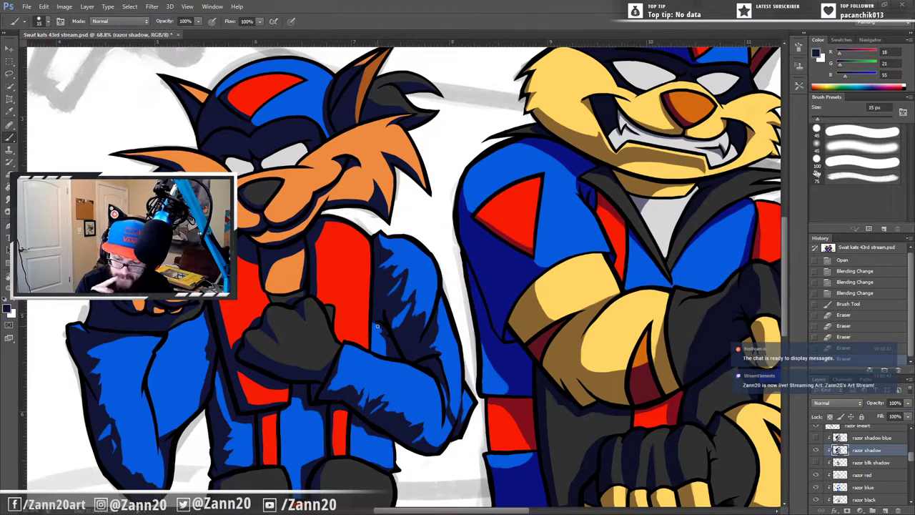
Step: Reshape the jagged fold shadows on the upper sleeve of Razor's chin-fist arm with the eraser and brush
{"action": "left_click_drag", "start_coordinate": [413, 313], "coordinate": [401, 324]}
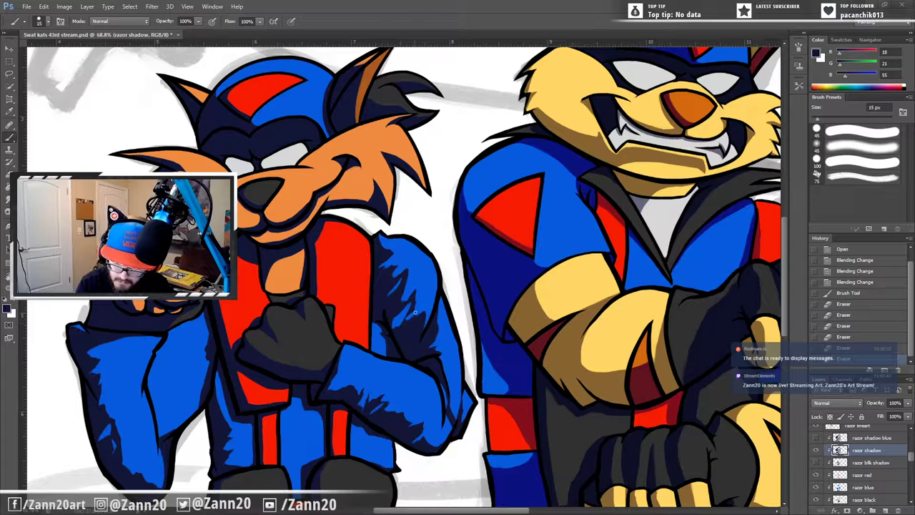
{"action": "key", "text": "ctrl+z"}
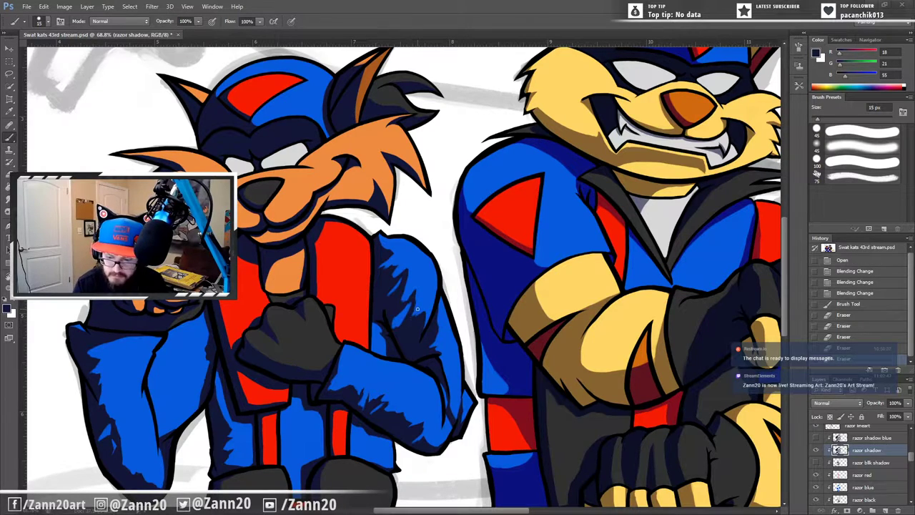
{"action": "mouse_move", "coordinate": [417, 309]}
{"action": "left_mouse_down"}
{"action": "mouse_move", "coordinate": [394, 328]}
{"action": "mouse_move", "coordinate": [405, 319]}
{"action": "left_mouse_up"}
{"action": "left_click", "coordinate": [413, 310]}
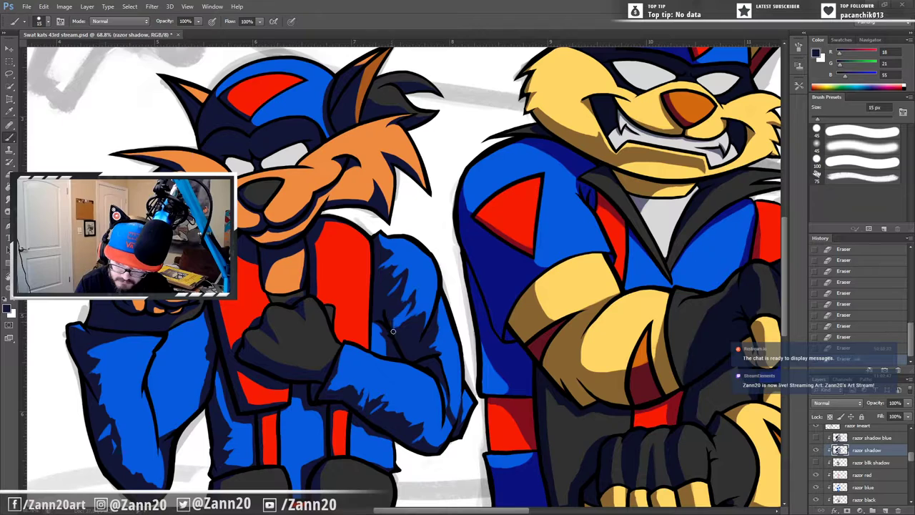
{"action": "left_click_drag", "start_coordinate": [394, 331], "coordinate": [389, 320]}
{"action": "left_click_drag", "start_coordinate": [395, 327], "coordinate": [391, 314]}
{"action": "left_click_drag", "start_coordinate": [397, 321], "coordinate": [402, 315]}
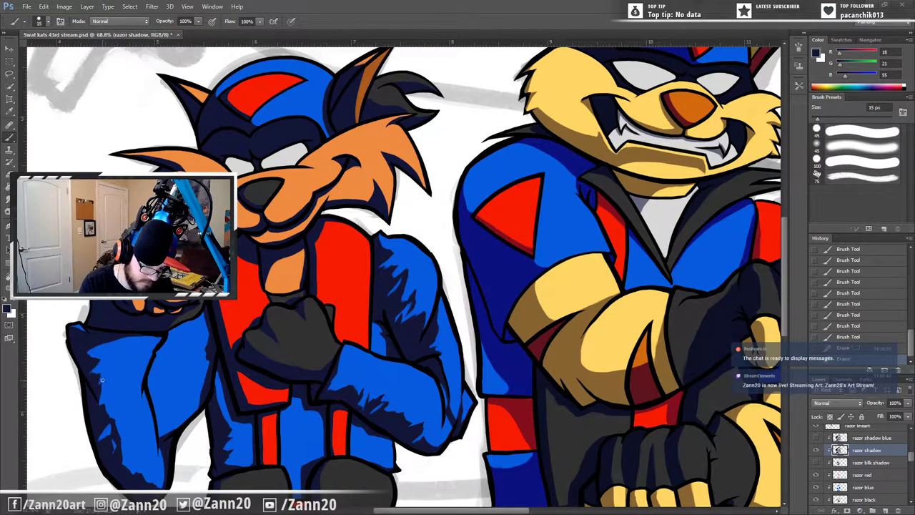
Step: Refine the jagged shadow edge down the outer sleeve of Razor's other bent arm with the eraser
{"action": "key", "text": "ctrl+shift+z"}
{"action": "key", "text": "ctrl+shift+z"}
{"action": "key", "text": "ctrl+shift+z"}
{"action": "key", "text": "ctrl+shift+z"}
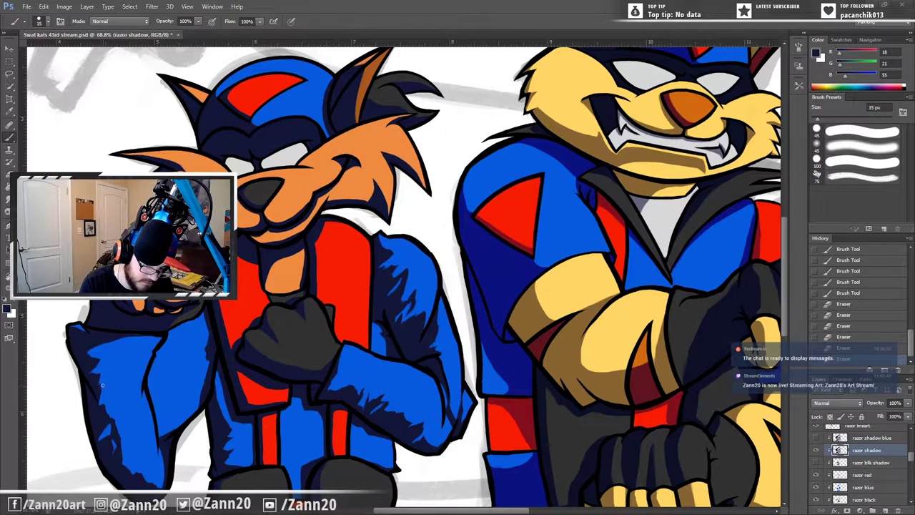
{"action": "key", "text": "ctrl+shift+z"}
{"action": "key", "text": "ctrl+shift+z"}
{"action": "key", "text": "ctrl+shift+z"}
{"action": "key", "text": "ctrl+shift+z"}
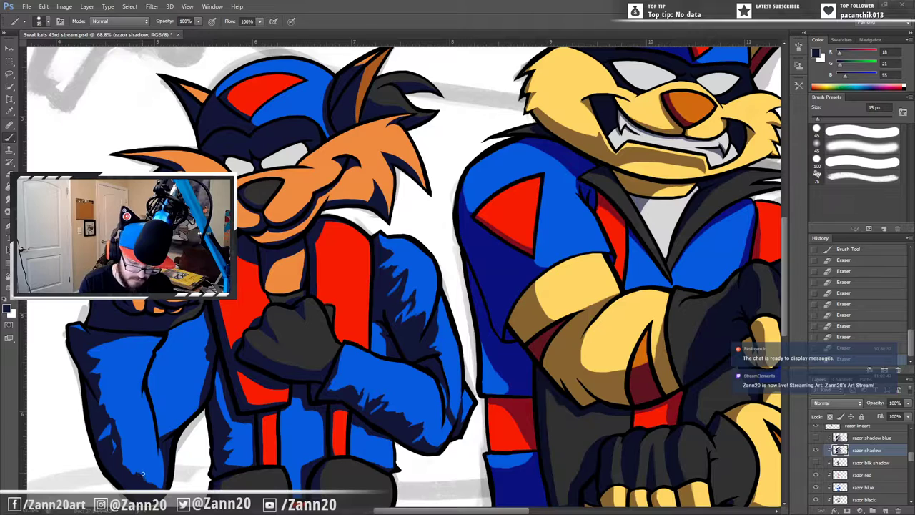
{"action": "key", "text": "ctrl+shift+z"}
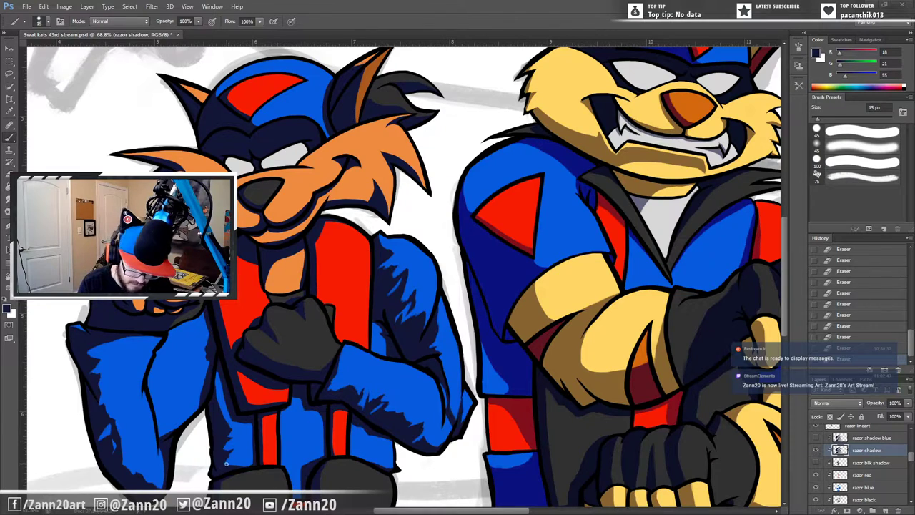
Step: Touch up the shadow on the blue side of Razor's torso between the bent arm and the red vest
{"action": "left_click_drag", "start_coordinate": [218, 463], "coordinate": [219, 464]}
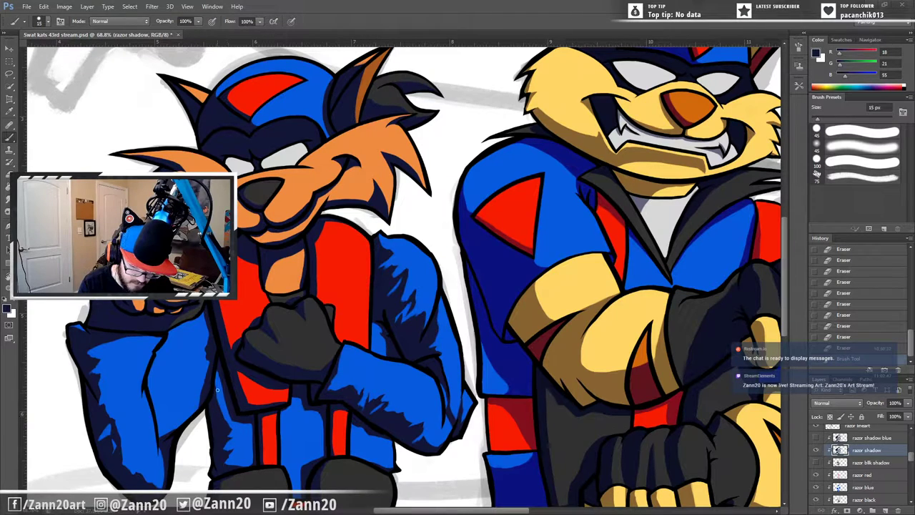
{"action": "left_click_drag", "start_coordinate": [219, 393], "coordinate": [218, 401]}
{"action": "left_click", "coordinate": [218, 406]}
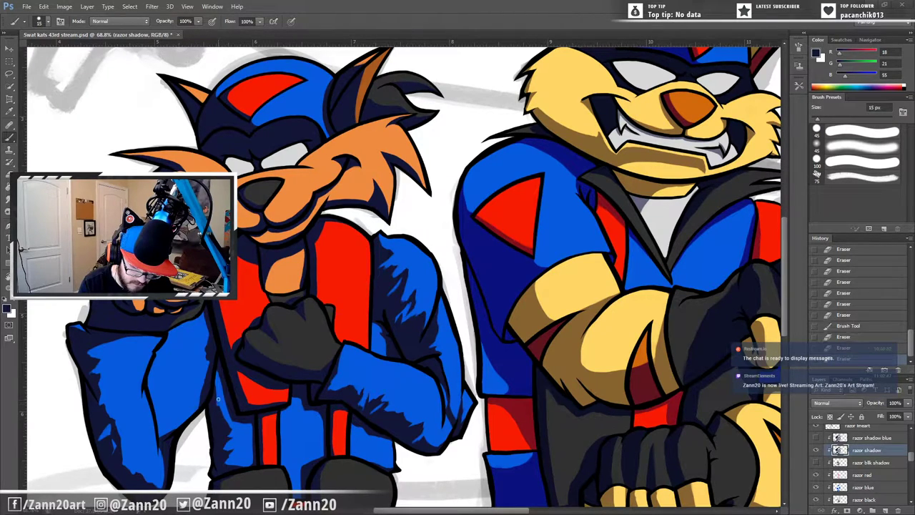
{"action": "left_click", "coordinate": [217, 409]}
{"action": "left_click", "coordinate": [219, 404]}
{"action": "left_click", "coordinate": [217, 408]}
{"action": "left_click", "coordinate": [218, 406]}
{"action": "left_click", "coordinate": [220, 408]}
{"action": "left_click", "coordinate": [221, 410]}
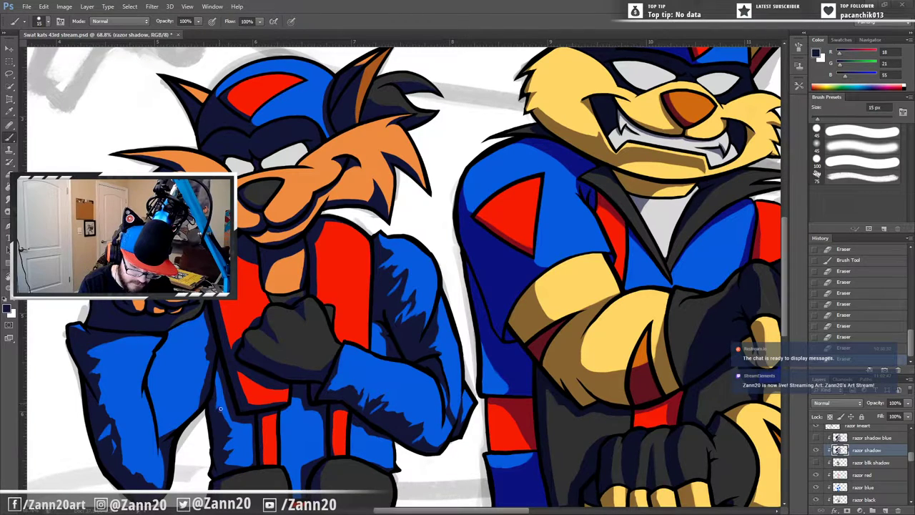
{"action": "left_click", "coordinate": [219, 407]}
{"action": "left_click", "coordinate": [222, 409]}
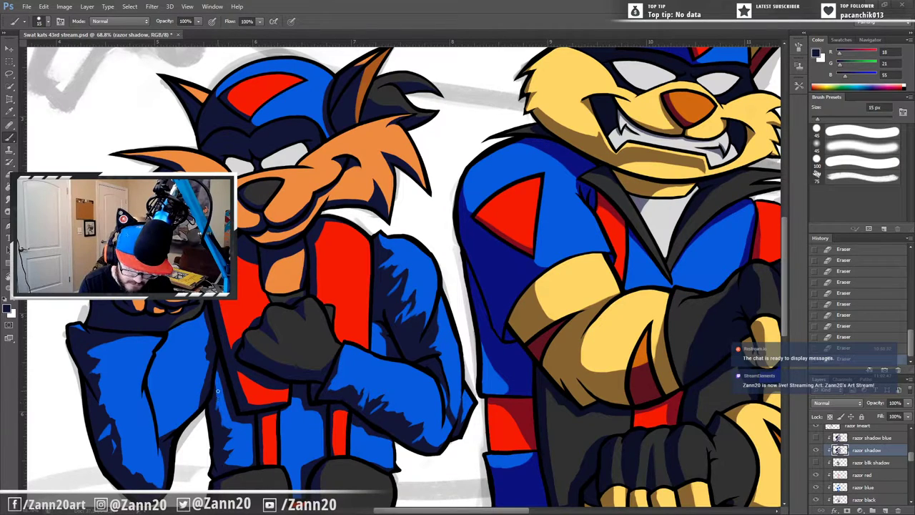
{"action": "left_click_drag", "start_coordinate": [218, 370], "coordinate": [214, 419]}
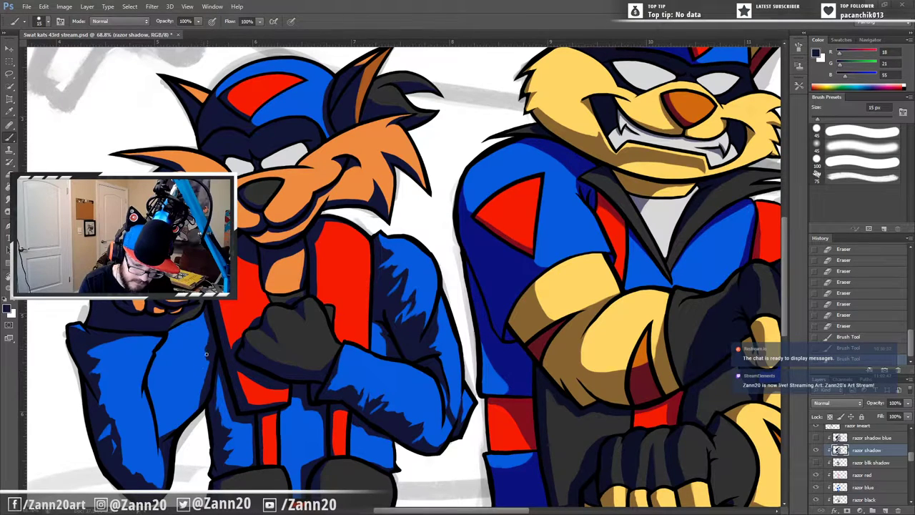
Step: Paint navy fold shadows along the torso-facing edge of Razor's bent-arm sleeve, with small eraser corrections
{"action": "key", "text": "ctrl+shift+z"}
{"action": "key", "text": "ctrl+shift+z"}
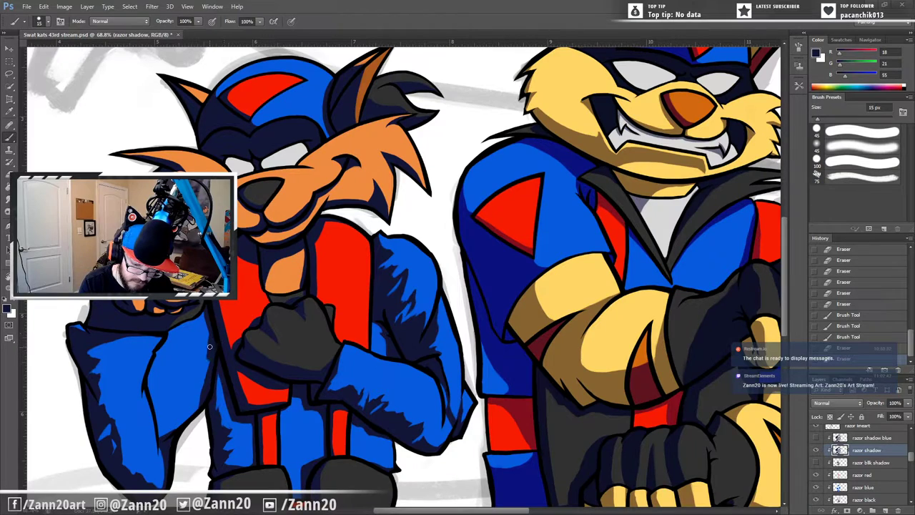
{"action": "key", "text": "ctrl+shift+z"}
{"action": "key", "text": "ctrl+shift+z"}
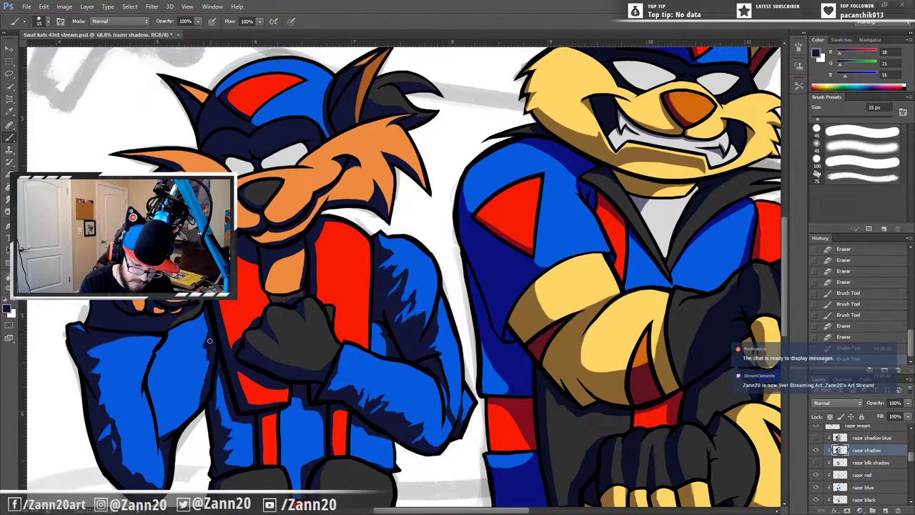
{"action": "key", "text": "ctrl+shift+z"}
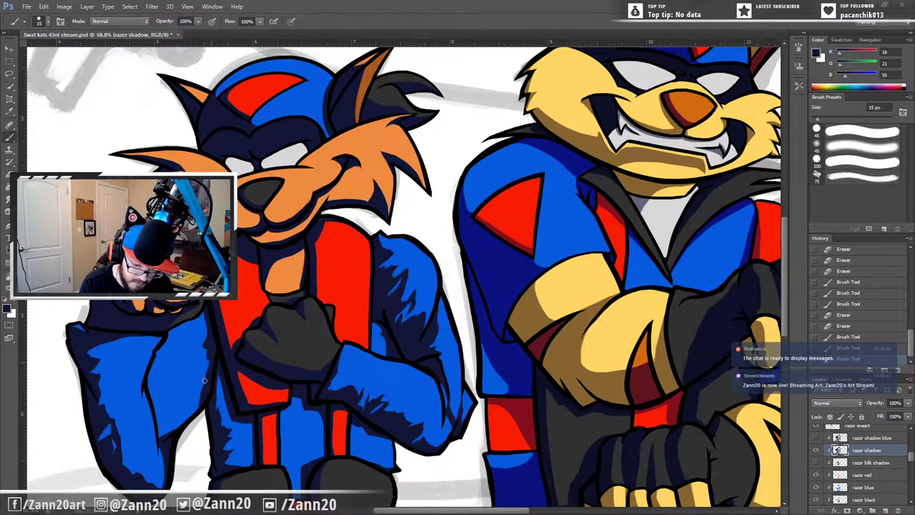
{"action": "key", "text": "ctrl+shift+z"}
{"action": "key", "text": "ctrl+shift+z"}
{"action": "key", "text": "ctrl+shift+z"}
{"action": "key", "text": "ctrl+shift+z"}
{"action": "key", "text": "ctrl+shift+z"}
{"action": "key", "text": "ctrl+shift+z"}
{"action": "key", "text": "ctrl+shift+z"}
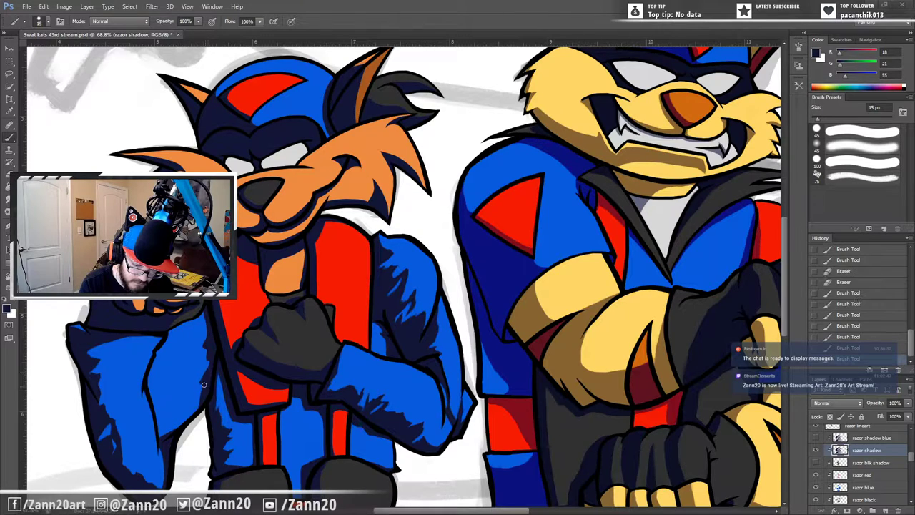
{"action": "key", "text": "ctrl+shift+z"}
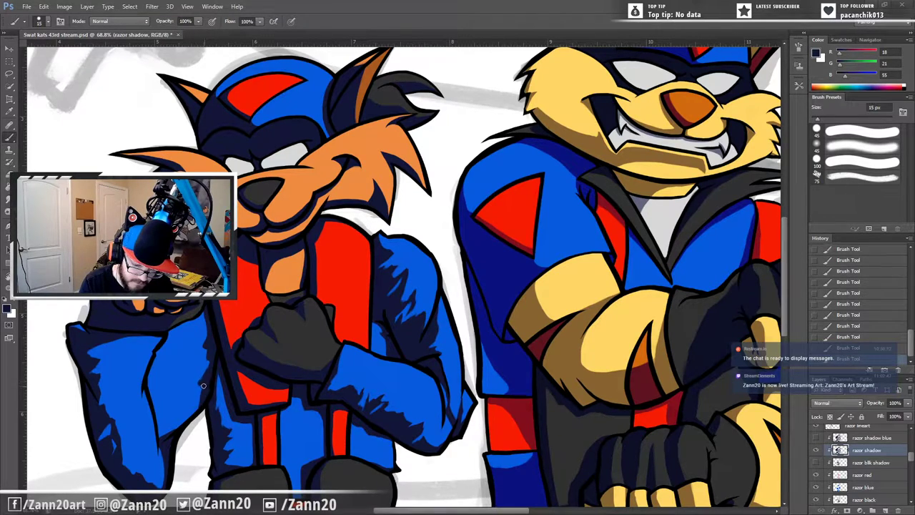
{"action": "key", "text": "ctrl+shift+z"}
{"action": "key", "text": "ctrl+shift+z"}
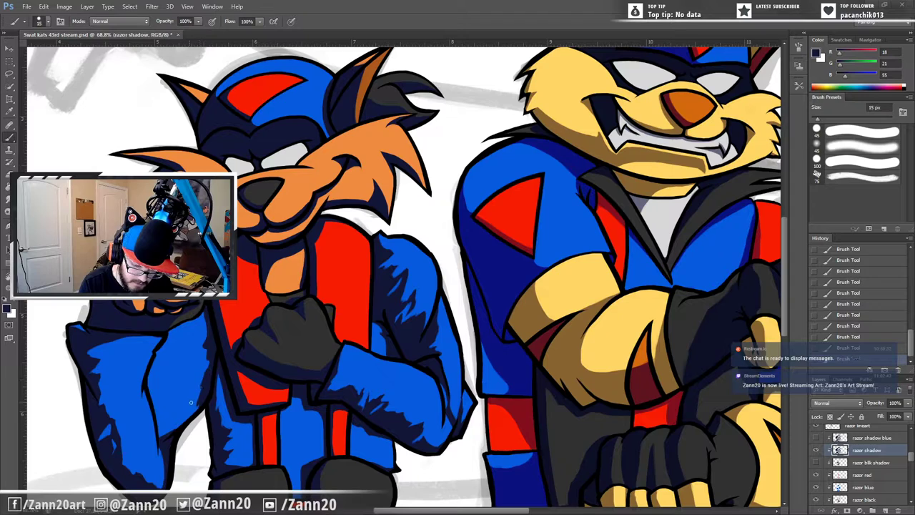
Step: Refine the thin shadow edge down the lower torso-facing side of Razor's bent-arm sleeve, alternating eraser and brush
{"action": "key", "text": "ctrl+shift+z"}
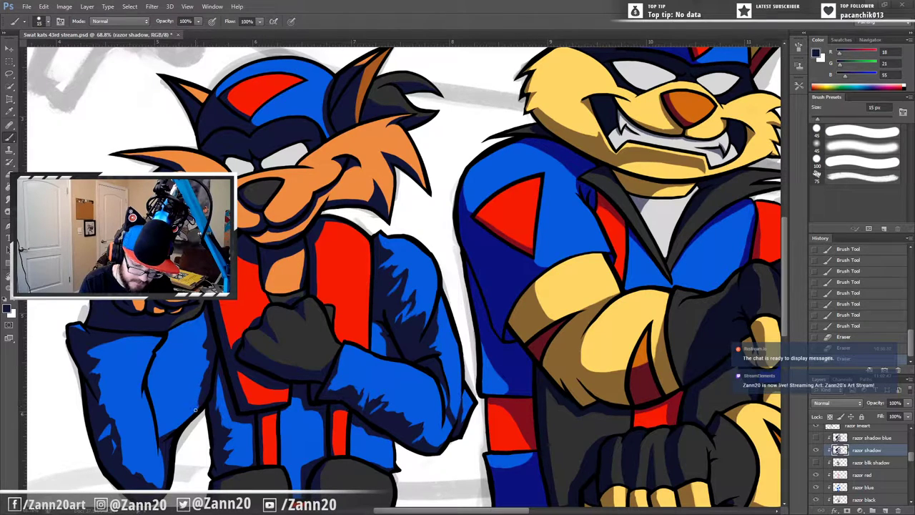
{"action": "key", "text": "ctrl+shift+z"}
{"action": "key", "text": "ctrl+shift+z"}
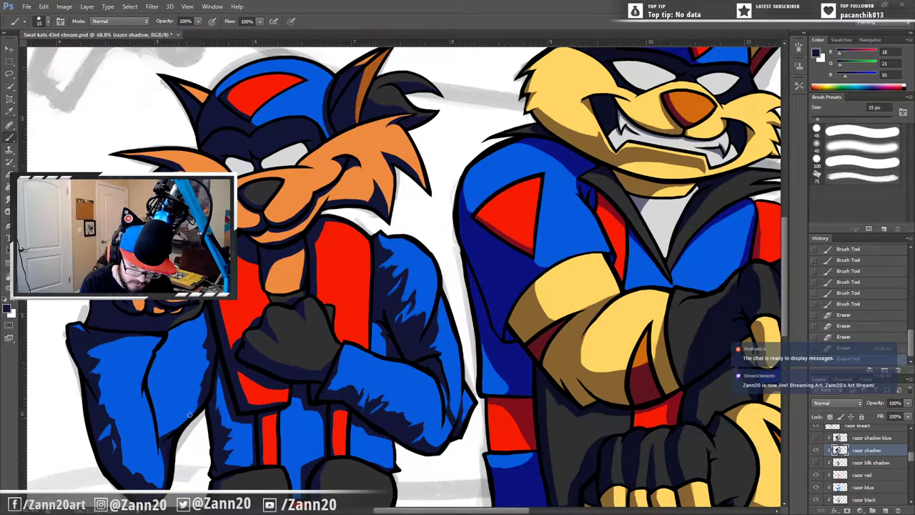
{"action": "key", "text": "ctrl+shift+z"}
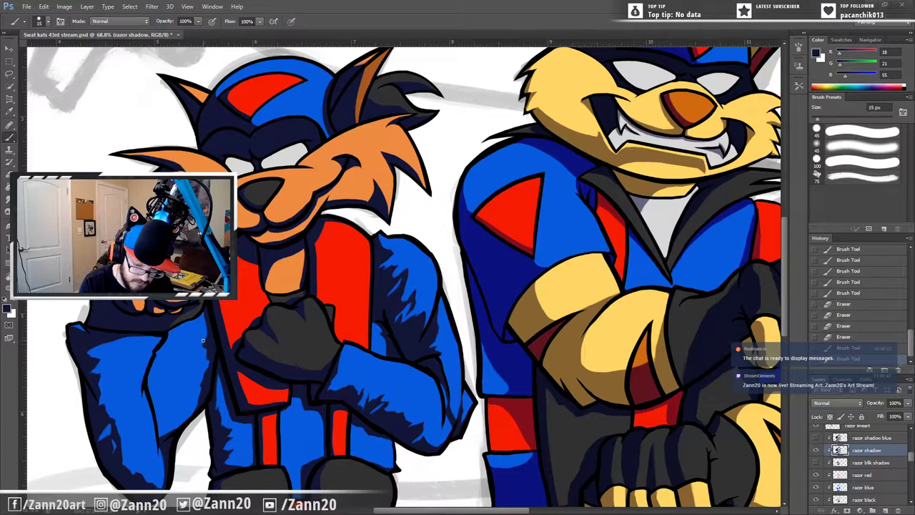
{"action": "key", "text": "ctrl+shift+z"}
{"action": "key", "text": "ctrl+shift+z"}
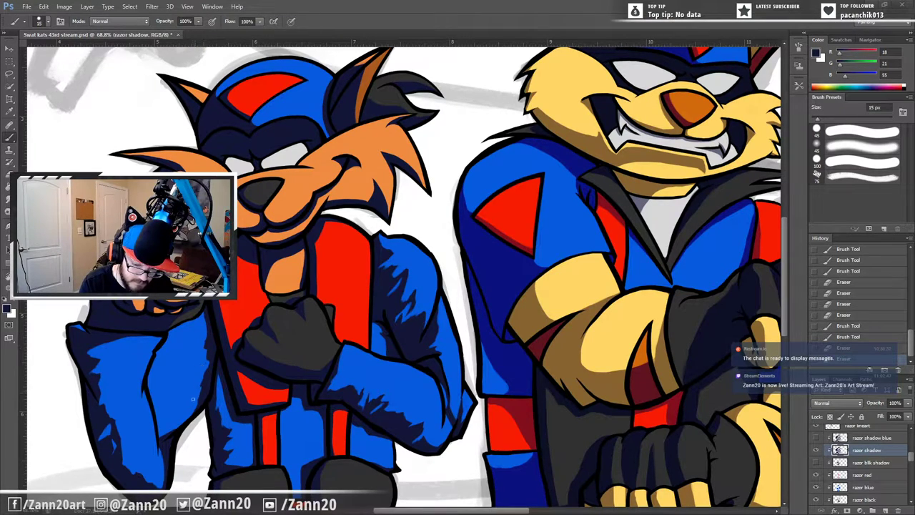
{"action": "key", "text": "ctrl+shift+z"}
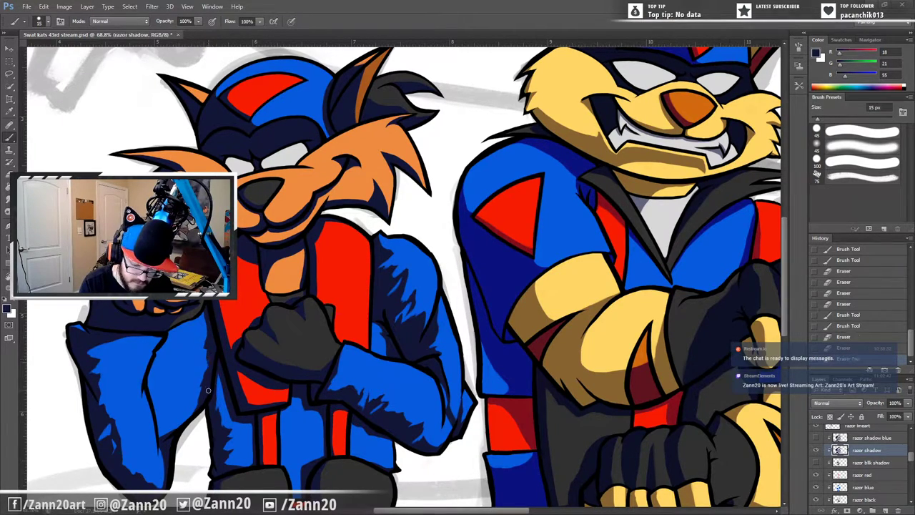
{"action": "key", "text": "ctrl+shift+z"}
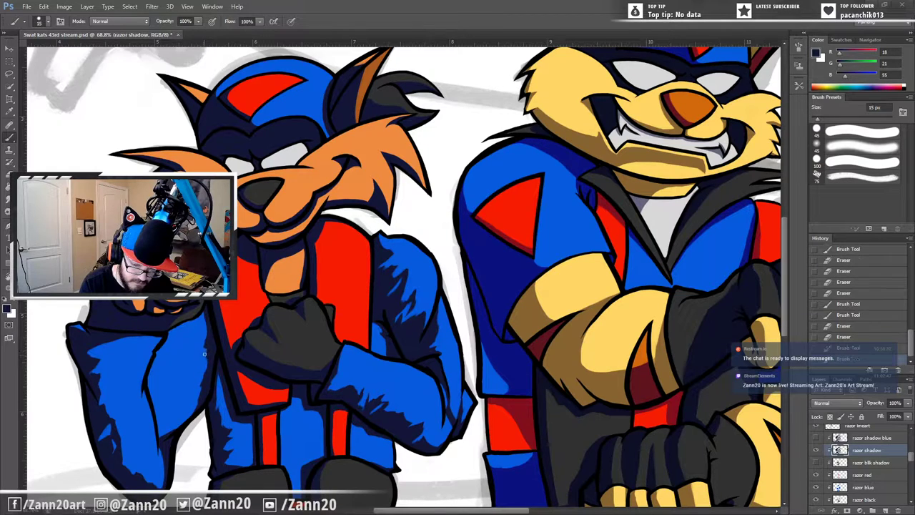
{"action": "key", "text": "ctrl+shift+z"}
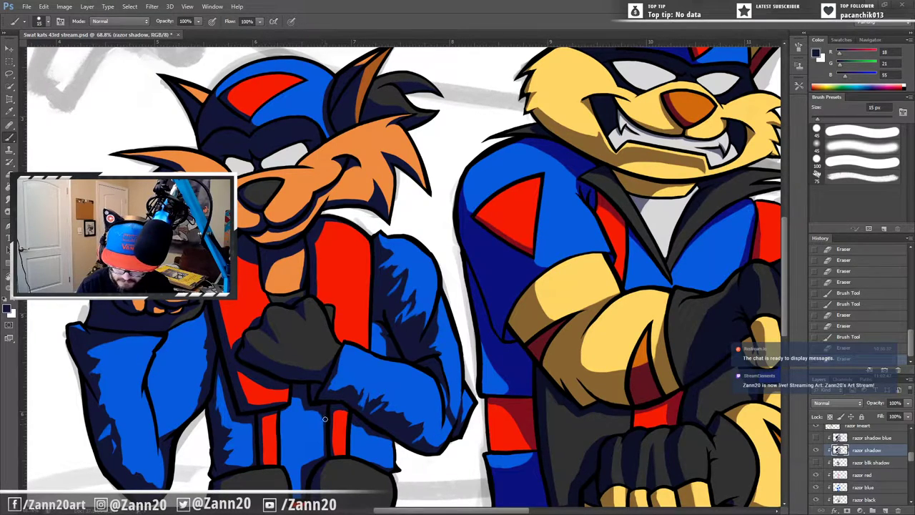
Step: Paint and clean up navy shadows beside the red straps on the blue midriff of Razor's suit
{"action": "left_click", "coordinate": [322, 420]}
{"action": "left_click", "coordinate": [323, 429]}
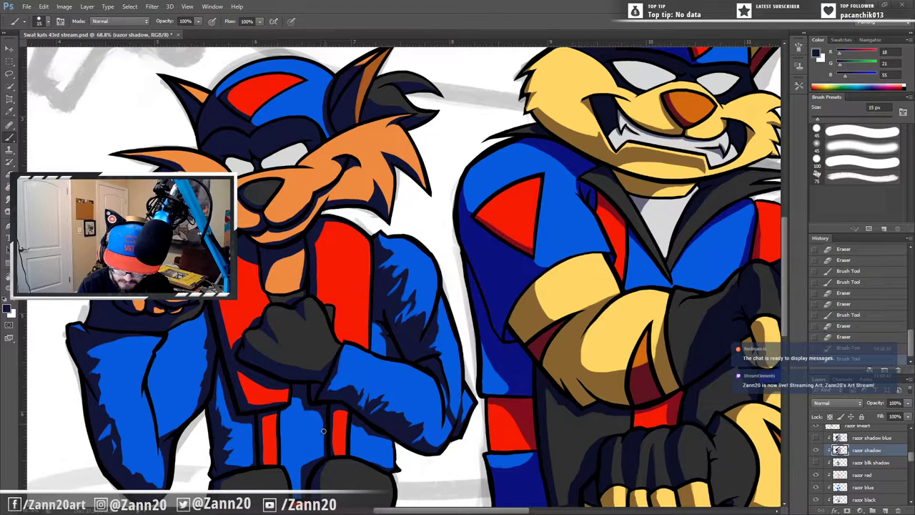
{"action": "left_click", "coordinate": [323, 437]}
{"action": "left_click", "coordinate": [323, 444]}
{"action": "left_click", "coordinate": [324, 448]}
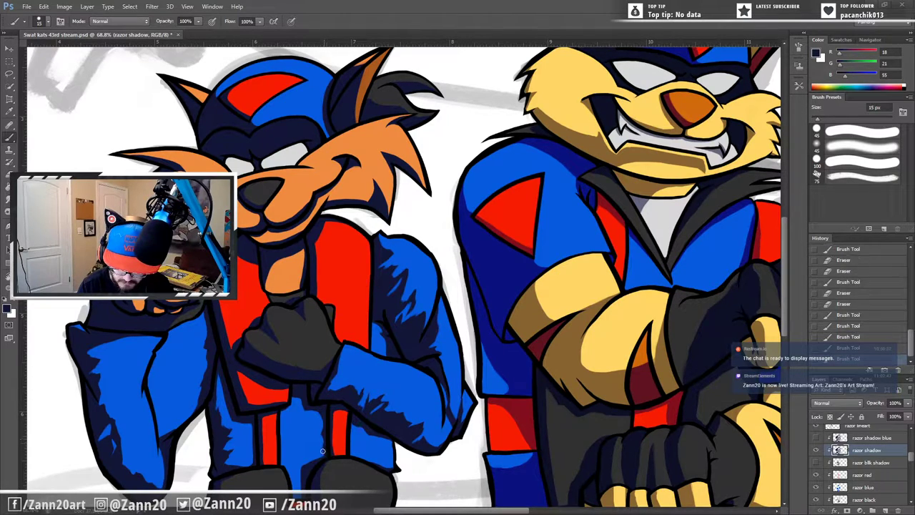
{"action": "left_click", "coordinate": [325, 452]}
{"action": "left_click", "coordinate": [325, 455]}
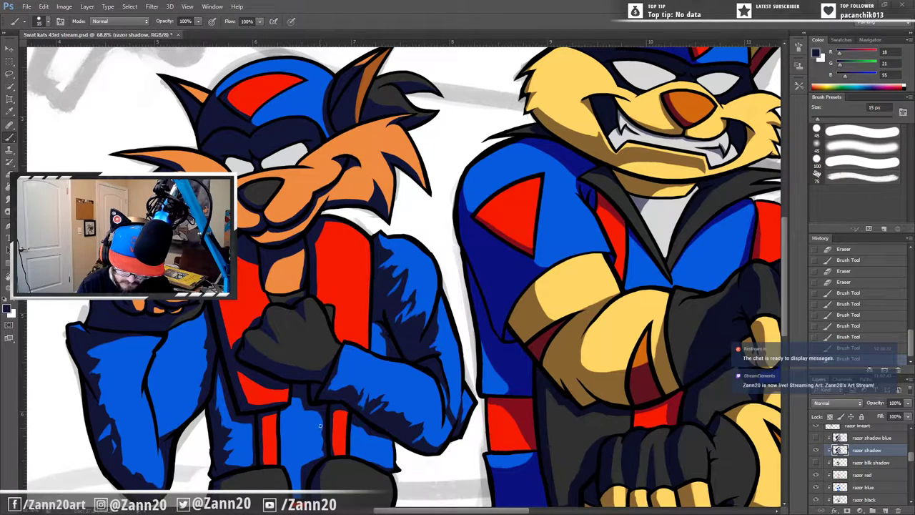
{"action": "left_click", "coordinate": [324, 448]}
{"action": "left_click_drag", "start_coordinate": [322, 441], "coordinate": [326, 422]}
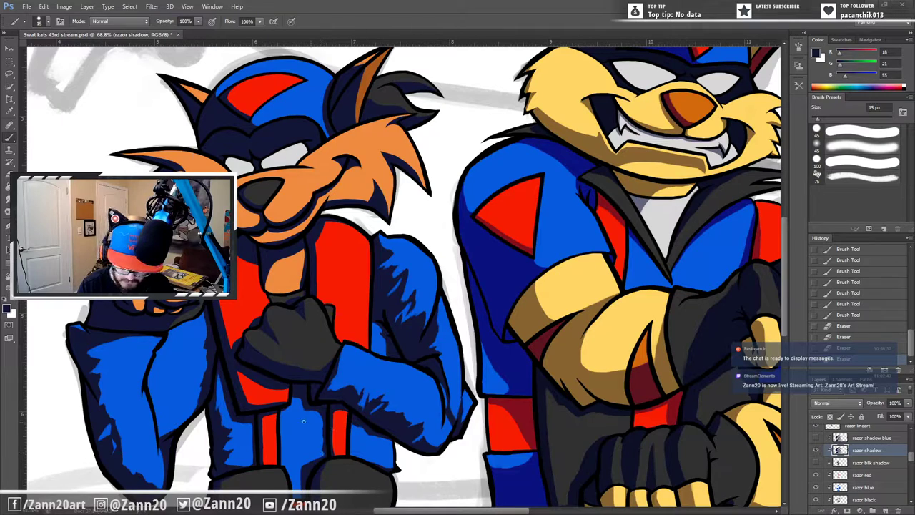
{"action": "mouse_move", "coordinate": [249, 440]}
{"action": "left_mouse_down"}
{"action": "mouse_move", "coordinate": [252, 430]}
{"action": "mouse_move", "coordinate": [254, 459]}
{"action": "left_mouse_up"}
{"action": "left_click", "coordinate": [253, 467]}
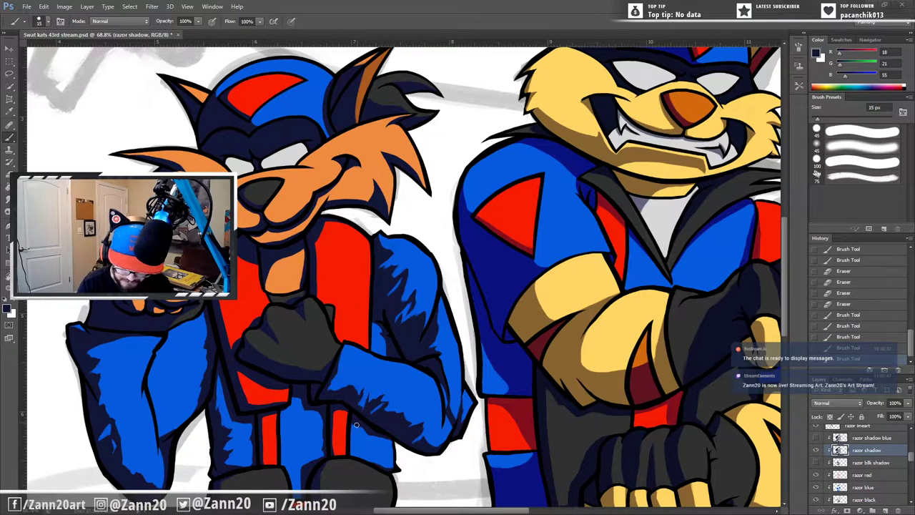
Step: Reshape the jagged fold shadows along the underside of Razor's chin-fist forearm with the eraser and brush
{"action": "left_click_drag", "start_coordinate": [326, 425], "coordinate": [354, 330]}
{"action": "mouse_move", "coordinate": [331, 383]}
{"action": "left_mouse_down"}
{"action": "mouse_move", "coordinate": [326, 406]}
{"action": "mouse_move", "coordinate": [325, 397]}
{"action": "left_mouse_up"}
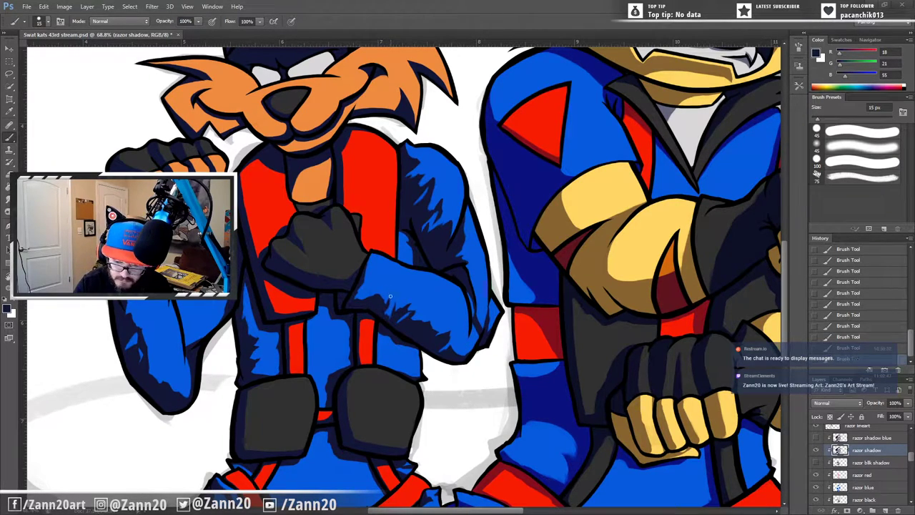
{"action": "left_click_drag", "start_coordinate": [390, 296], "coordinate": [390, 303]}
{"action": "left_click_drag", "start_coordinate": [389, 301], "coordinate": [393, 311]}
{"action": "left_click_drag", "start_coordinate": [394, 306], "coordinate": [391, 320]}
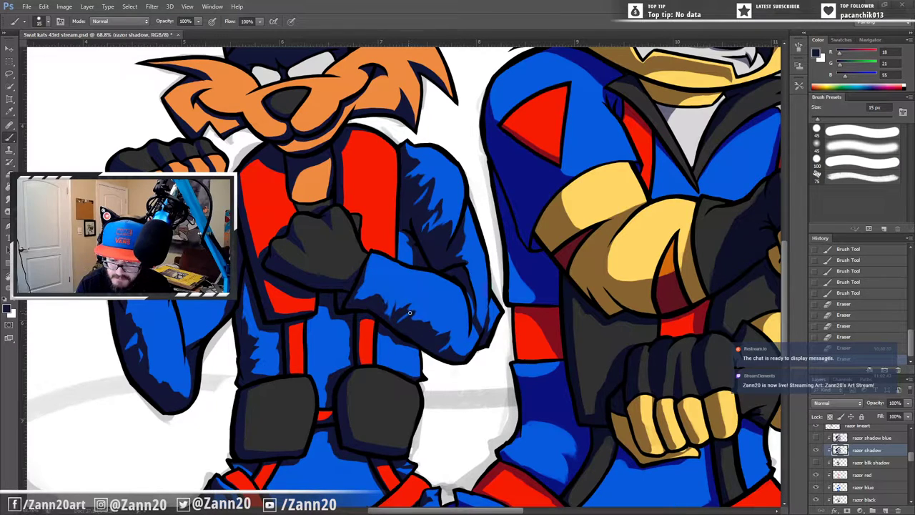
{"action": "mouse_move", "coordinate": [410, 313]}
{"action": "left_mouse_down"}
{"action": "mouse_move", "coordinate": [415, 305]}
{"action": "mouse_move", "coordinate": [406, 314]}
{"action": "left_mouse_up"}
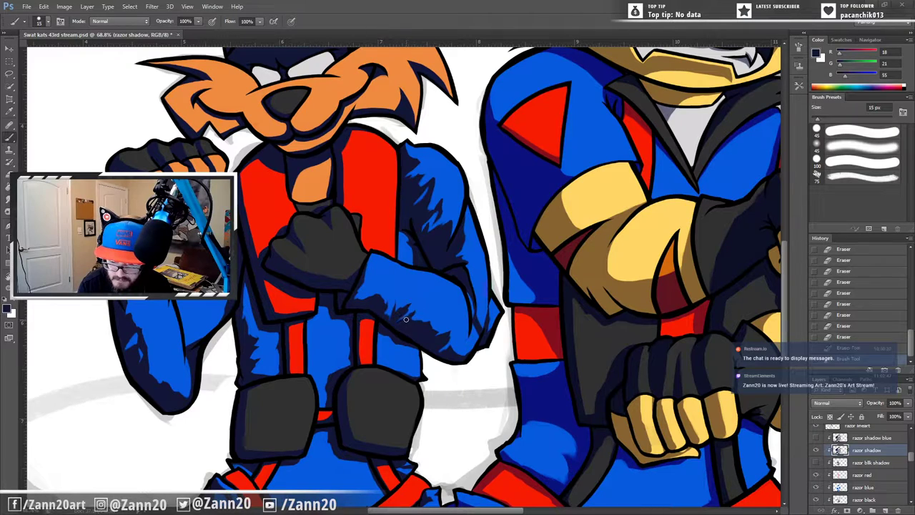
{"action": "mouse_move", "coordinate": [397, 327]}
{"action": "left_mouse_down"}
{"action": "mouse_move", "coordinate": [407, 318]}
{"action": "mouse_move", "coordinate": [397, 327]}
{"action": "left_mouse_up"}
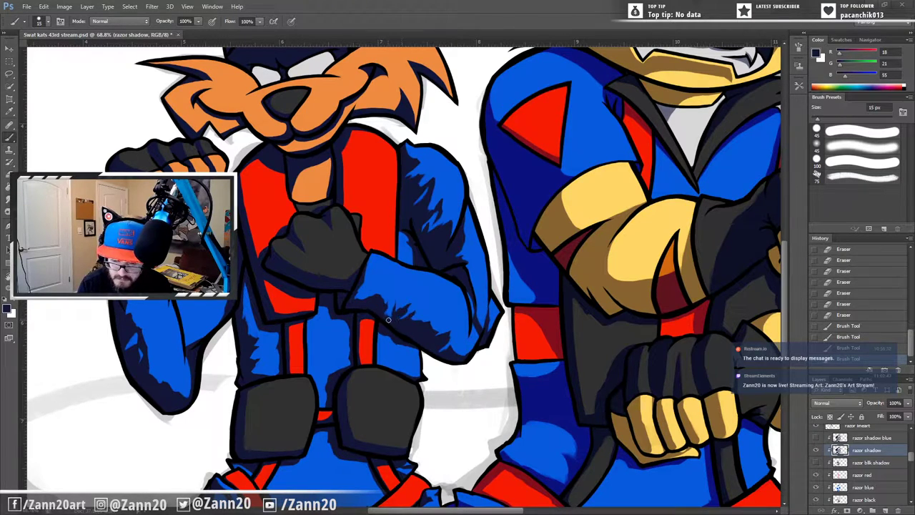
{"action": "mouse_move", "coordinate": [386, 317]}
{"action": "left_mouse_down"}
{"action": "mouse_move", "coordinate": [393, 326]}
{"action": "mouse_move", "coordinate": [381, 310]}
{"action": "left_mouse_up"}
{"action": "mouse_move", "coordinate": [385, 320]}
{"action": "left_mouse_down"}
{"action": "mouse_move", "coordinate": [390, 327]}
{"action": "mouse_move", "coordinate": [386, 316]}
{"action": "left_mouse_up"}
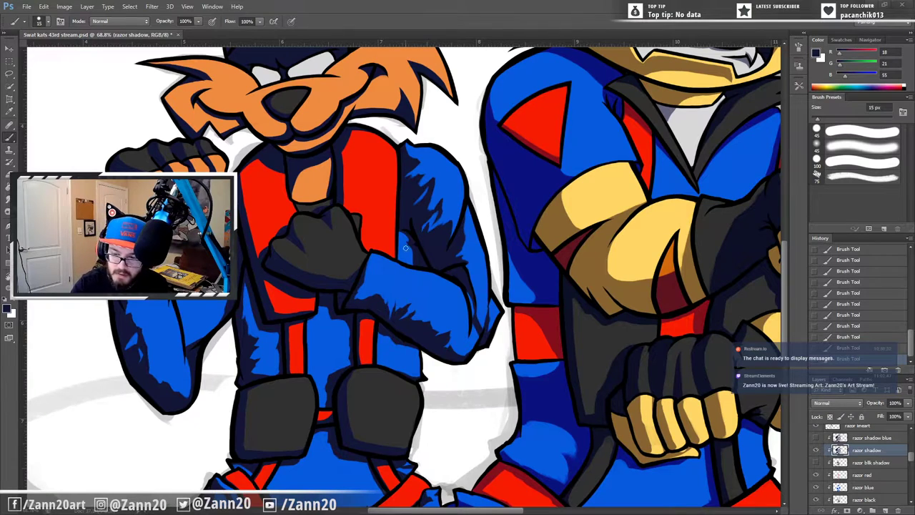
{"action": "left_click_drag", "start_coordinate": [368, 423], "coordinate": [381, 227]}
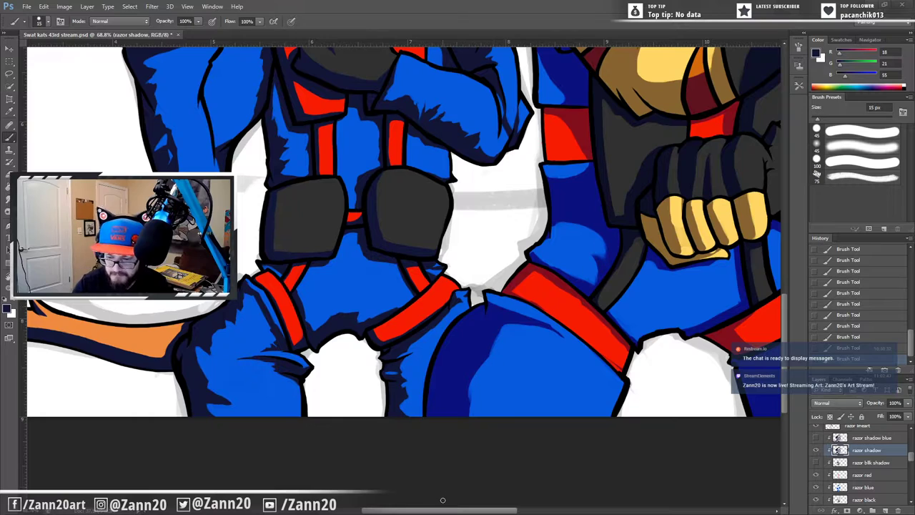
{"action": "key", "text": "space"}
{"action": "left_click_drag", "start_coordinate": [482, 202], "coordinate": [512, 381]}
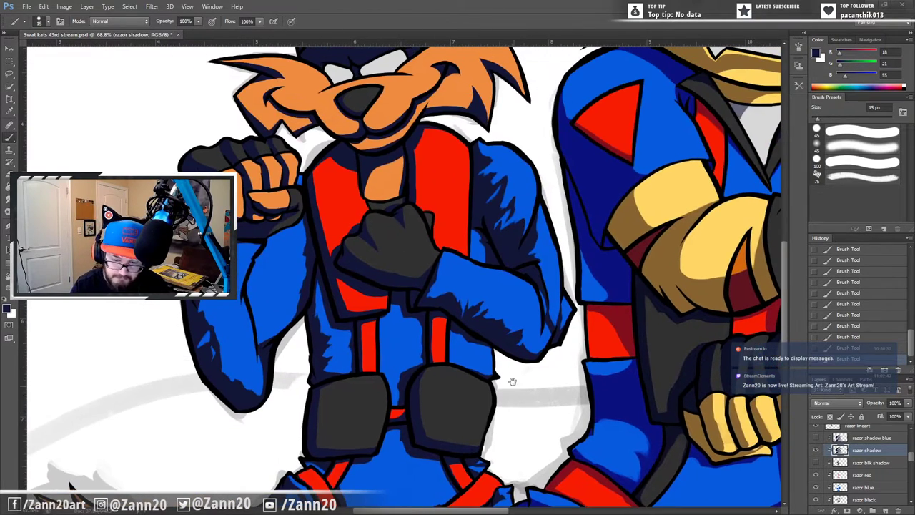
{"action": "left_click_drag", "start_coordinate": [507, 324], "coordinate": [492, 378]}
{"action": "key", "text": "ctrl+space"}
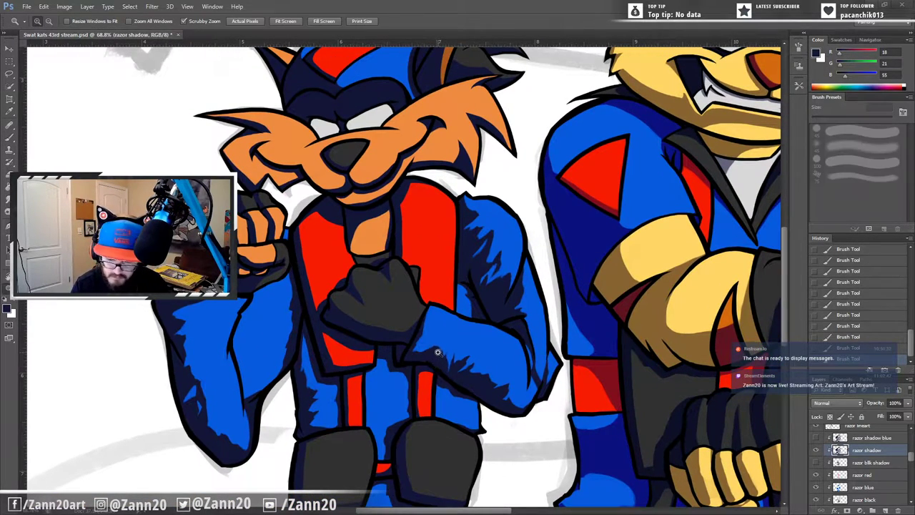
{"action": "left_click_drag", "start_coordinate": [483, 321], "coordinate": [443, 349]}
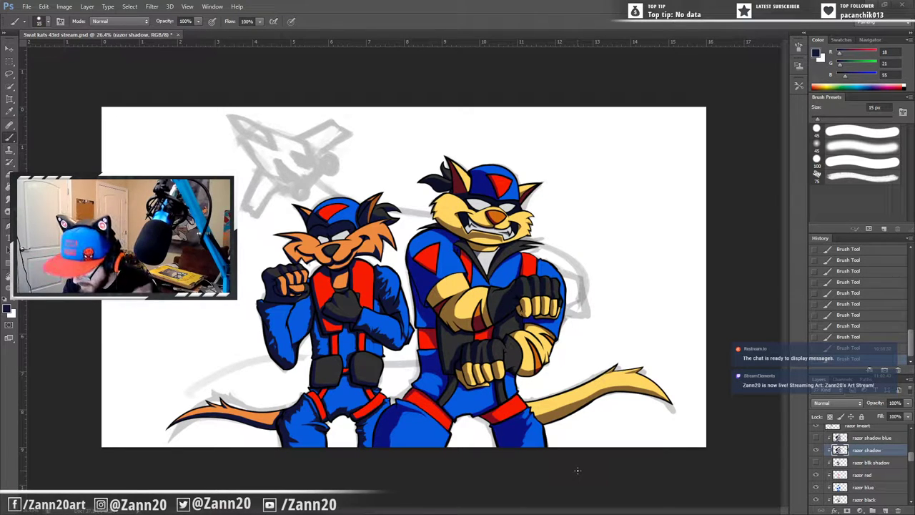
Step: Duplicate the razor shadow layer under the name "razor shadow blue"
{"action": "right_click", "coordinate": [861, 452]}
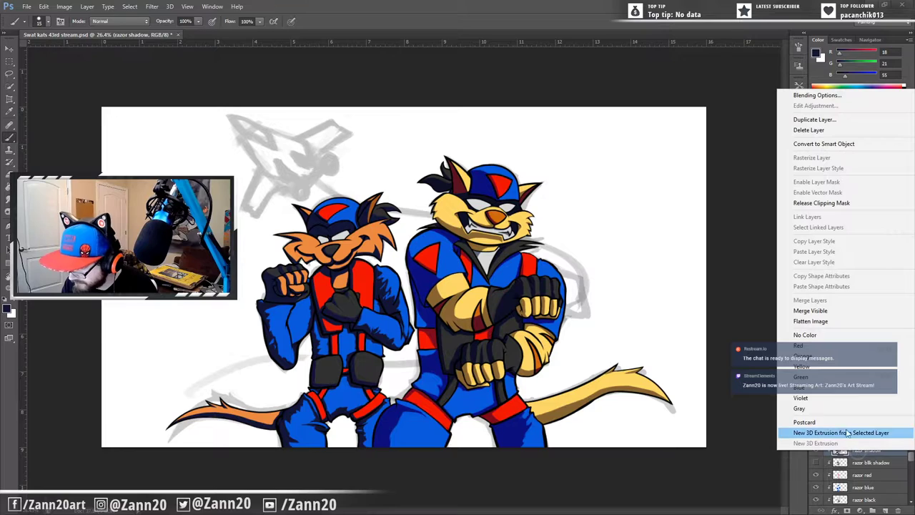
{"action": "left_click", "coordinate": [816, 120]}
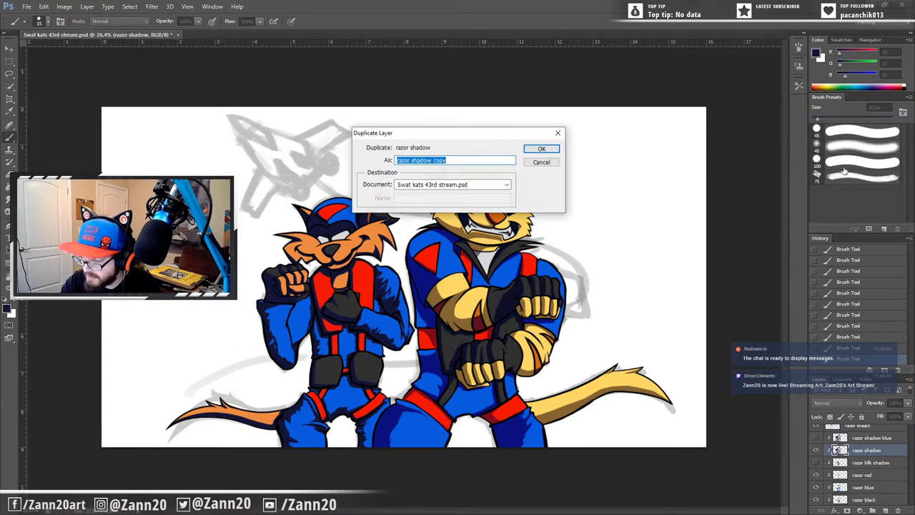
{"action": "double_click", "coordinate": [436, 160]}
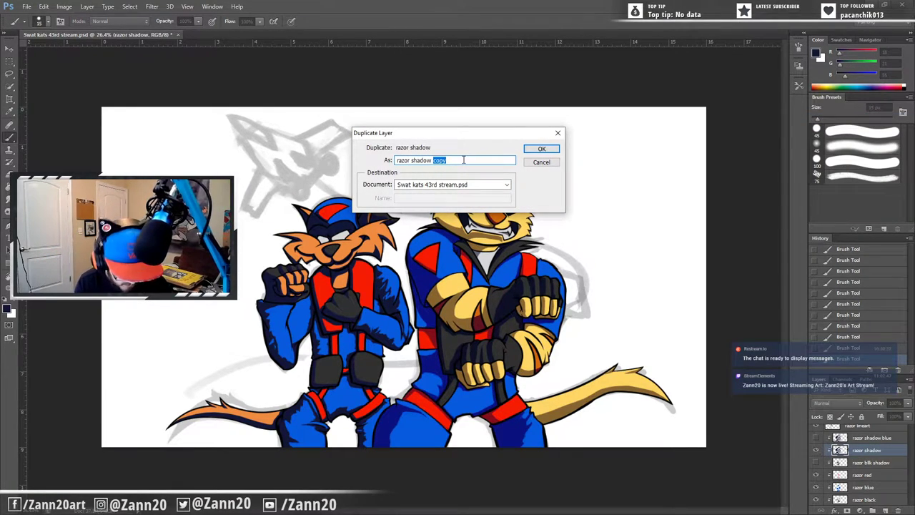
{"action": "type", "text": "blue"}
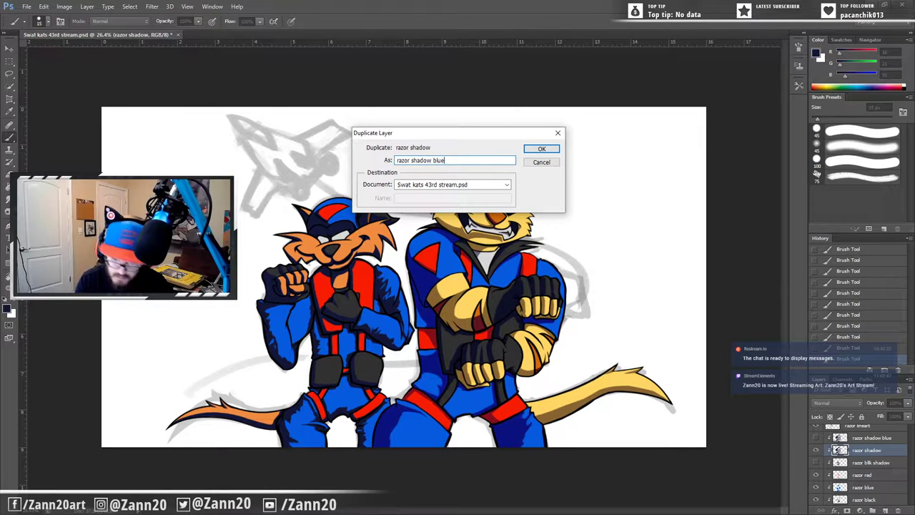
{"action": "left_click", "coordinate": [542, 148]}
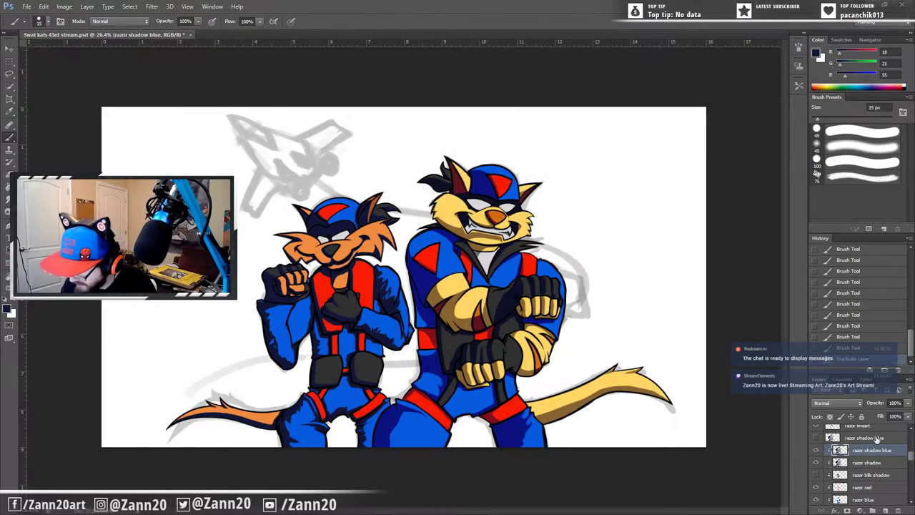
Step: Delete the old hidden razor shadow blue layer above the new duplicate
{"action": "right_click", "coordinate": [860, 441]}
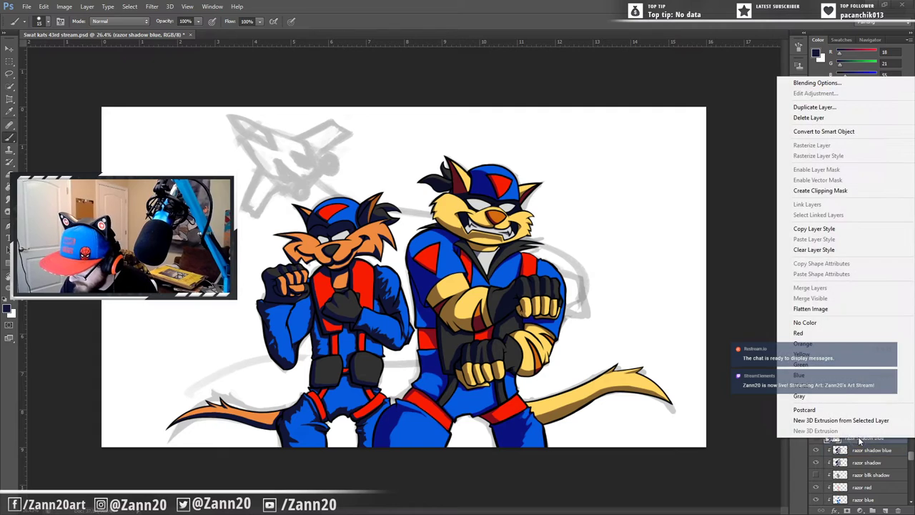
{"action": "left_click", "coordinate": [809, 117]}
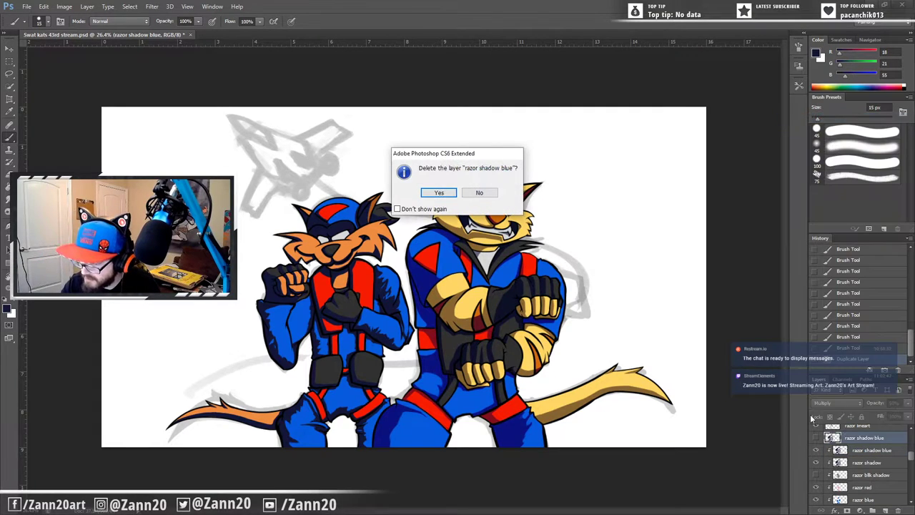
{"action": "left_click", "coordinate": [439, 193]}
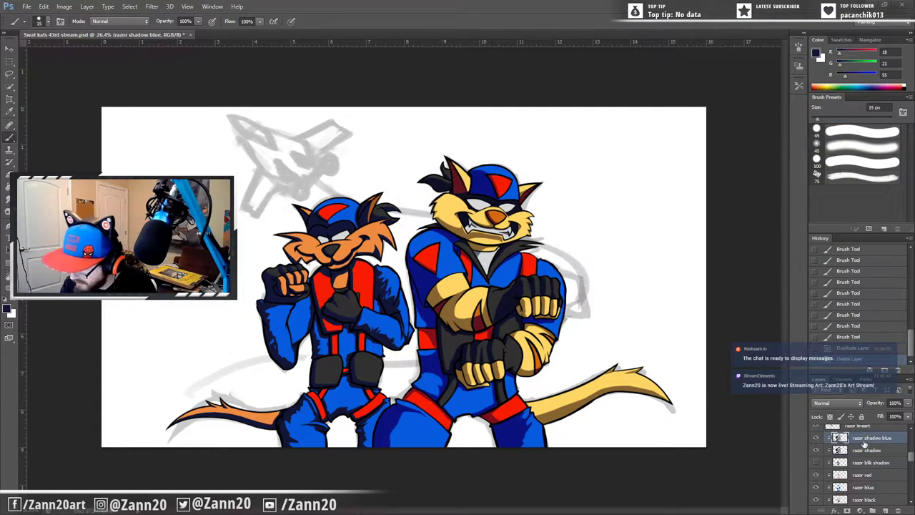
Step: Set the new razor shadow blue layer to 50% opacity with the Multiply blend mode
{"action": "type", "text": "58"}
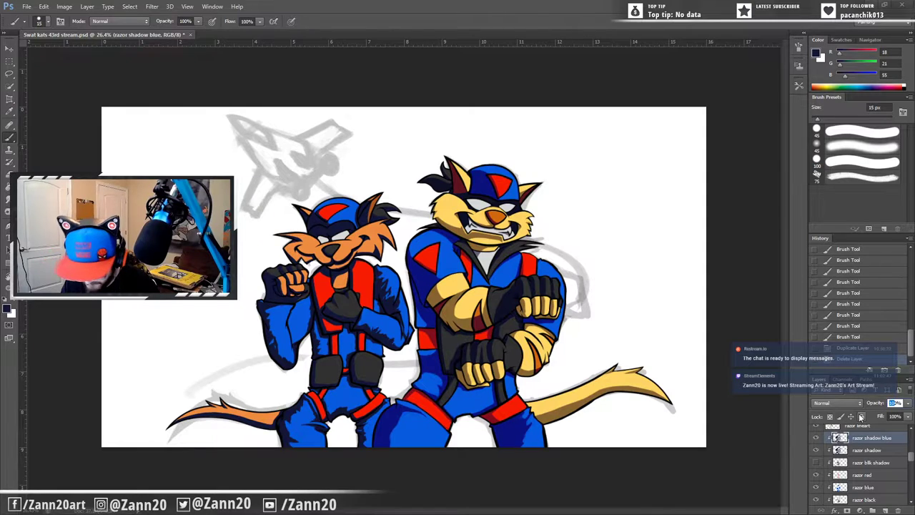
{"action": "key", "text": "Return"}
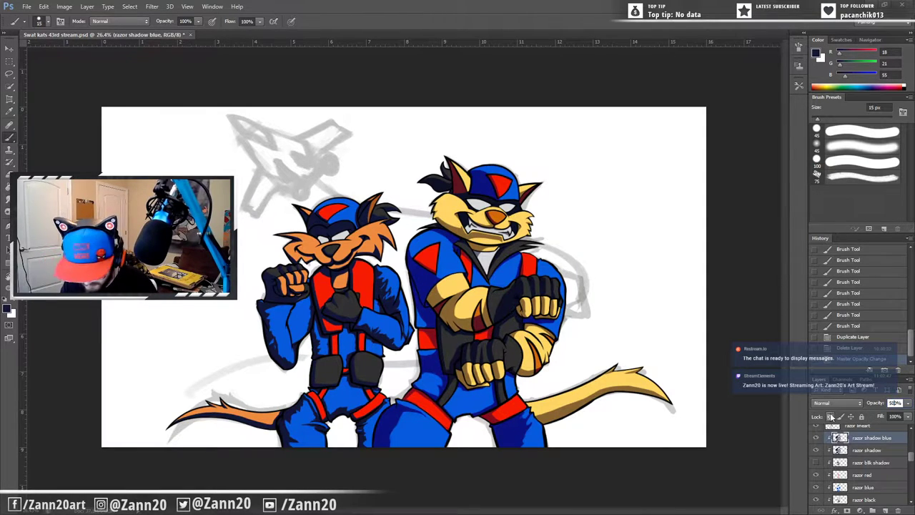
{"action": "left_click", "coordinate": [840, 404]}
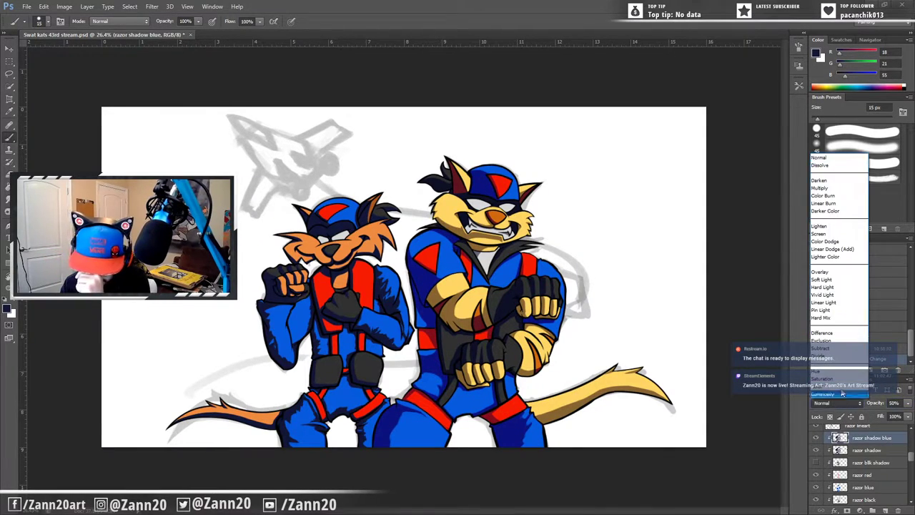
{"action": "left_click", "coordinate": [833, 188]}
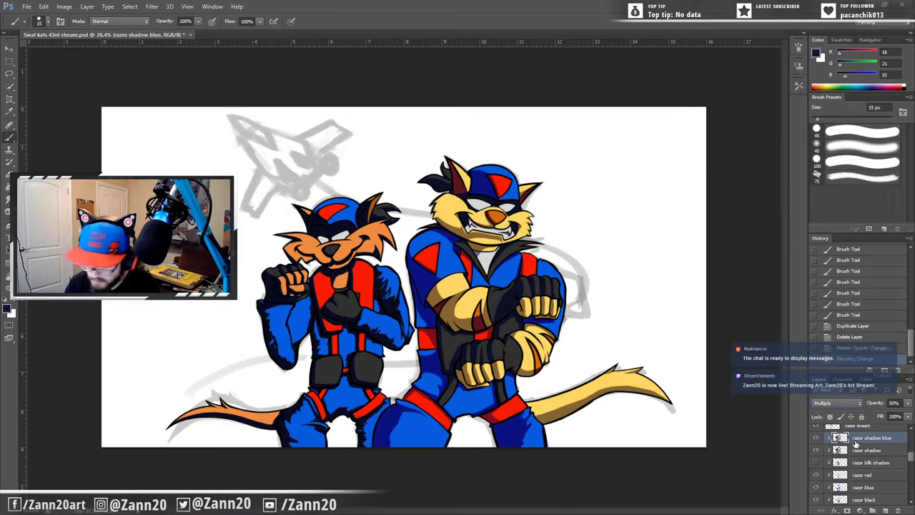
Step: Change the blend mode of the razor shadow layer to Overlay
{"action": "left_click", "coordinate": [849, 450]}
{"action": "left_click", "coordinate": [851, 451]}
{"action": "left_click", "coordinate": [838, 404]}
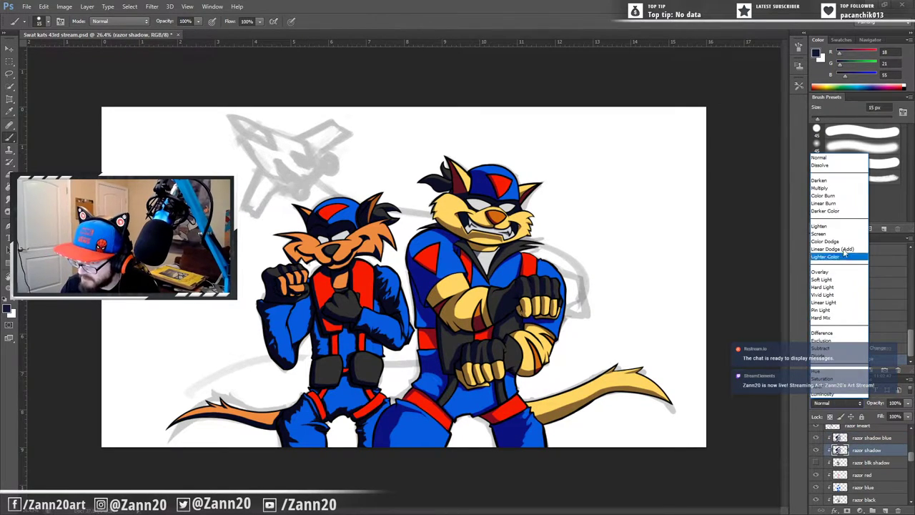
{"action": "left_click", "coordinate": [827, 274]}
{"action": "key", "text": "ctrl+shift+z"}
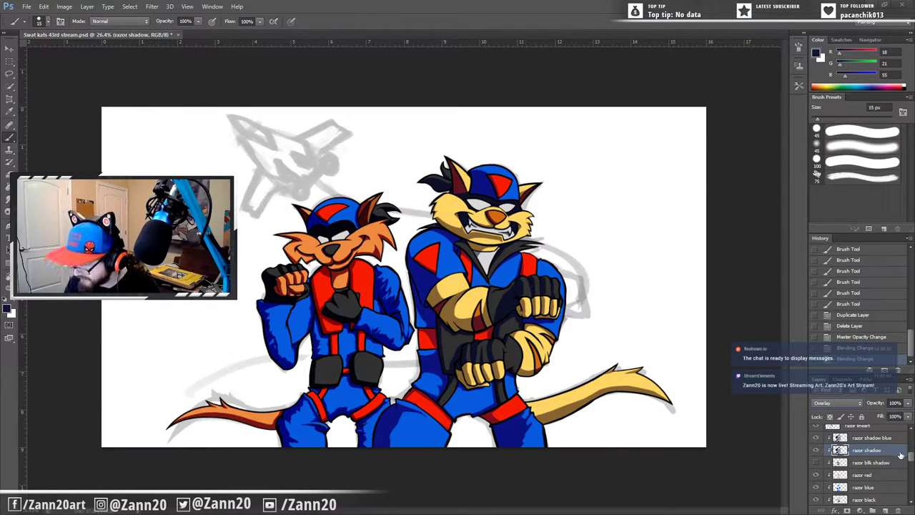
Step: Check the blend modes and opacities of T-Bone's shadow blue and shadow layers
{"action": "left_click_drag", "start_coordinate": [910, 456], "coordinate": [913, 438]}
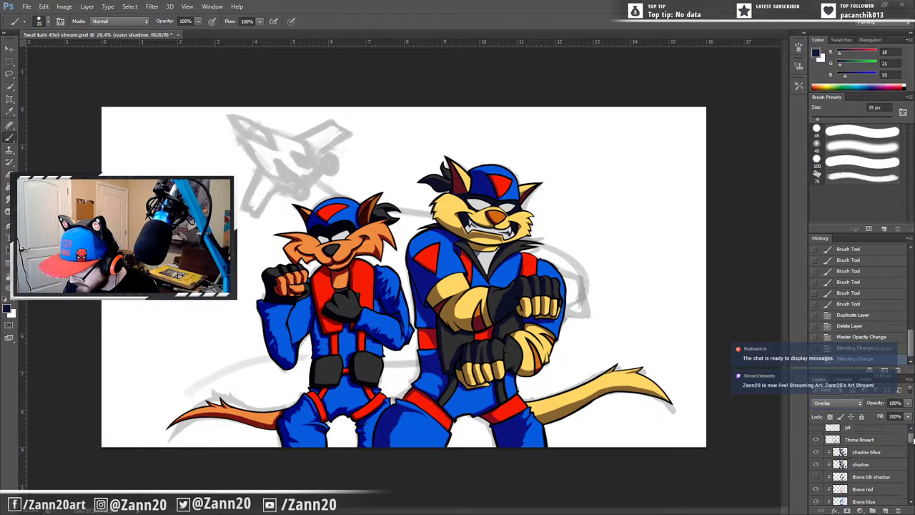
{"action": "left_click", "coordinate": [865, 454]}
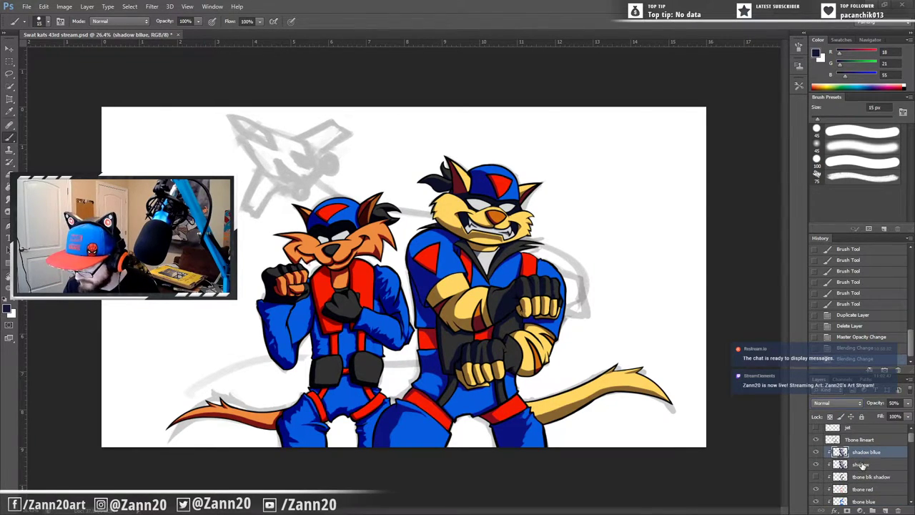
{"action": "left_click", "coordinate": [861, 465]}
{"action": "left_click", "coordinate": [863, 453]}
{"action": "left_click", "coordinate": [860, 464]}
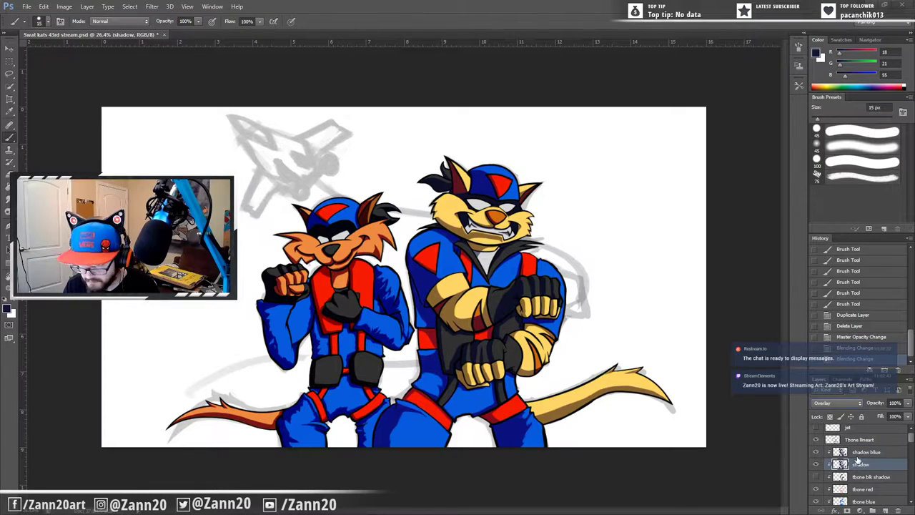
Step: Compare T-Bone's shading with the shadow and shadow blue layers alternately hidden and shown, leaving both visible
{"action": "left_click", "coordinate": [816, 464]}
{"action": "left_click", "coordinate": [817, 464]}
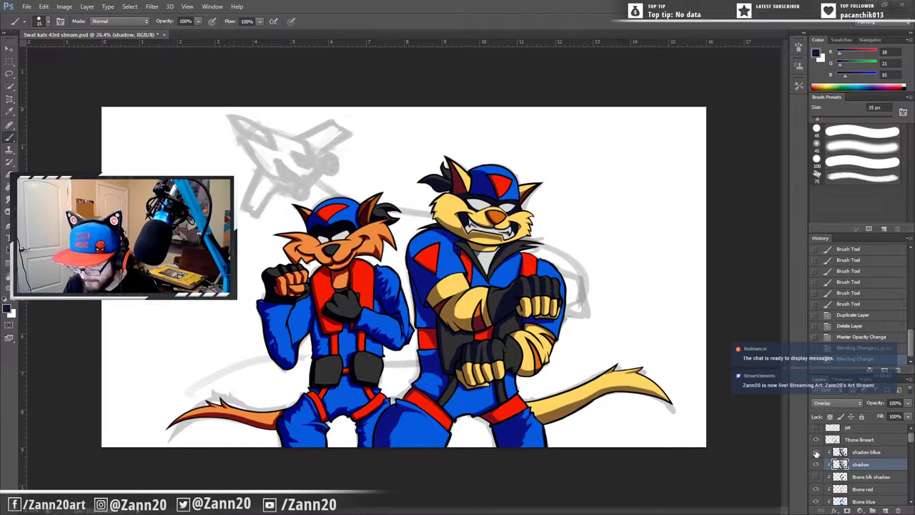
{"action": "left_click", "coordinate": [817, 453]}
{"action": "left_click", "coordinate": [817, 453]}
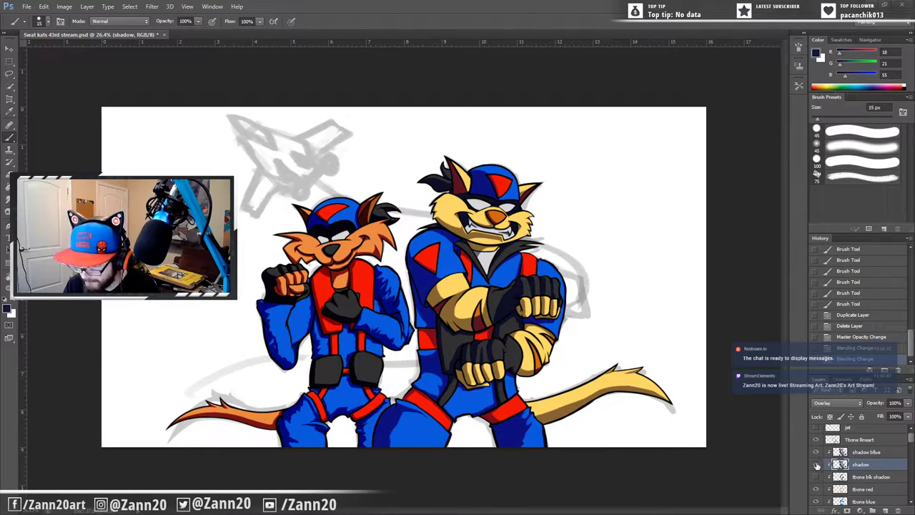
{"action": "left_click", "coordinate": [816, 464]}
{"action": "left_click", "coordinate": [816, 453]}
{"action": "left_click", "coordinate": [816, 453]}
{"action": "left_click", "coordinate": [816, 464]}
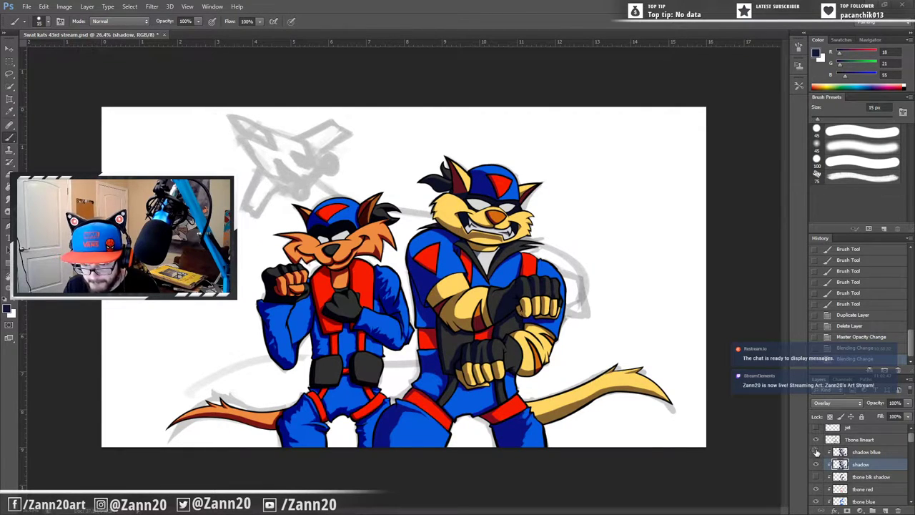
{"action": "left_click", "coordinate": [817, 454]}
{"action": "left_click", "coordinate": [816, 453]}
{"action": "left_click", "coordinate": [816, 454]}
{"action": "left_click", "coordinate": [816, 453]}
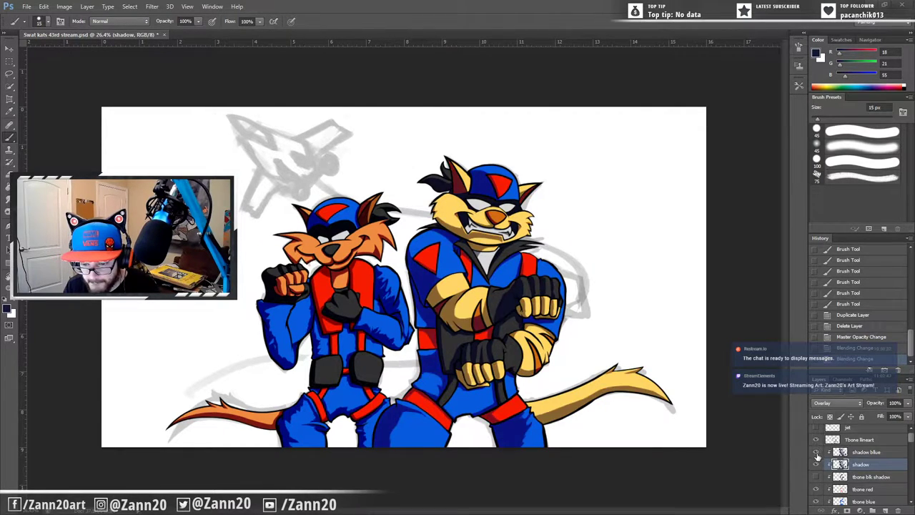
{"action": "left_click", "coordinate": [816, 464]}
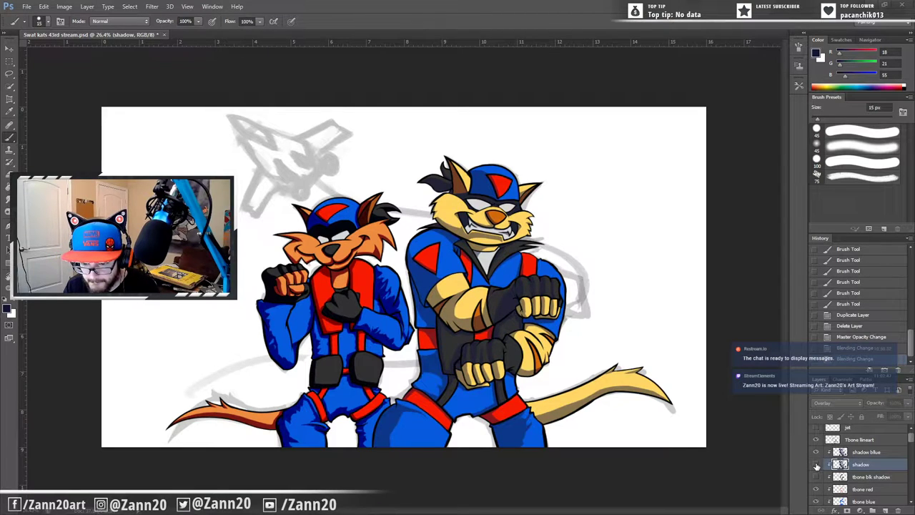
{"action": "left_click", "coordinate": [816, 454]}
{"action": "left_click", "coordinate": [817, 453]}
{"action": "left_click", "coordinate": [817, 464]}
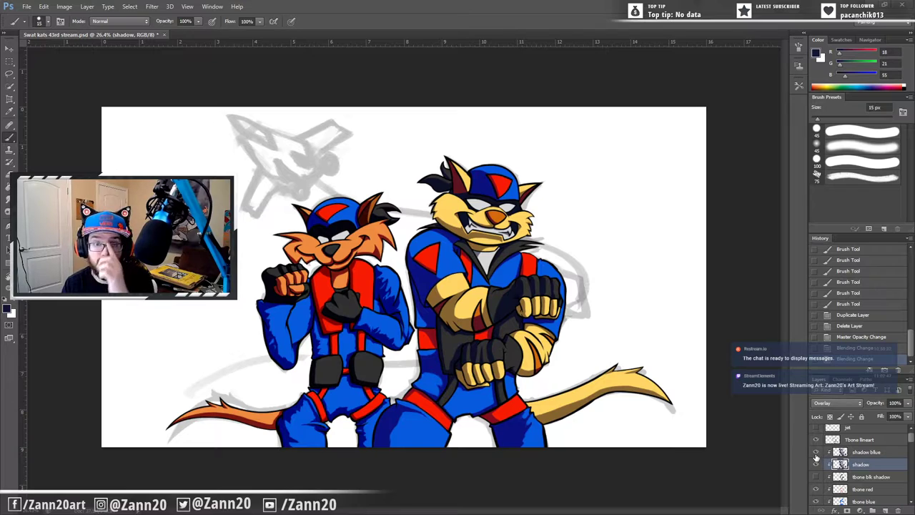
Step: Check the blend modes and opacities of the razor shadow blue and razor shadow layers
{"action": "left_click_drag", "start_coordinate": [911, 438], "coordinate": [912, 457]}
{"action": "left_click", "coordinate": [843, 433]}
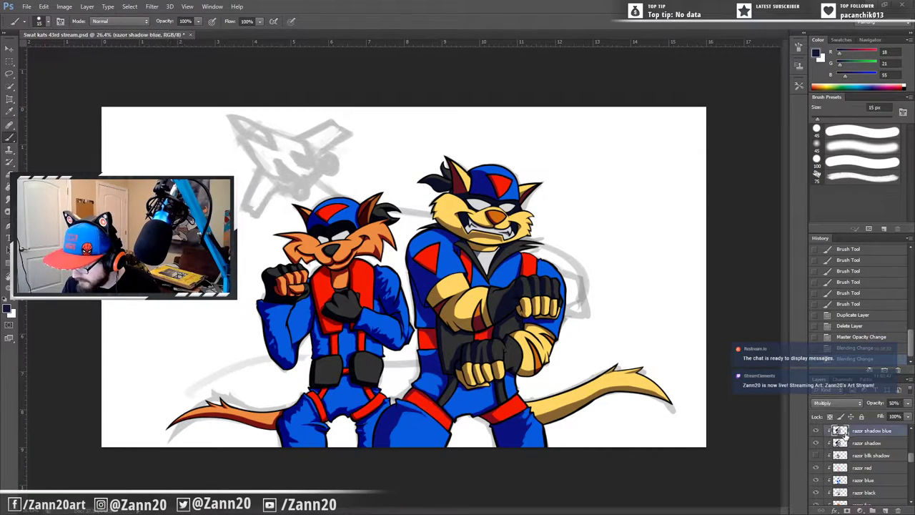
{"action": "left_click", "coordinate": [844, 443]}
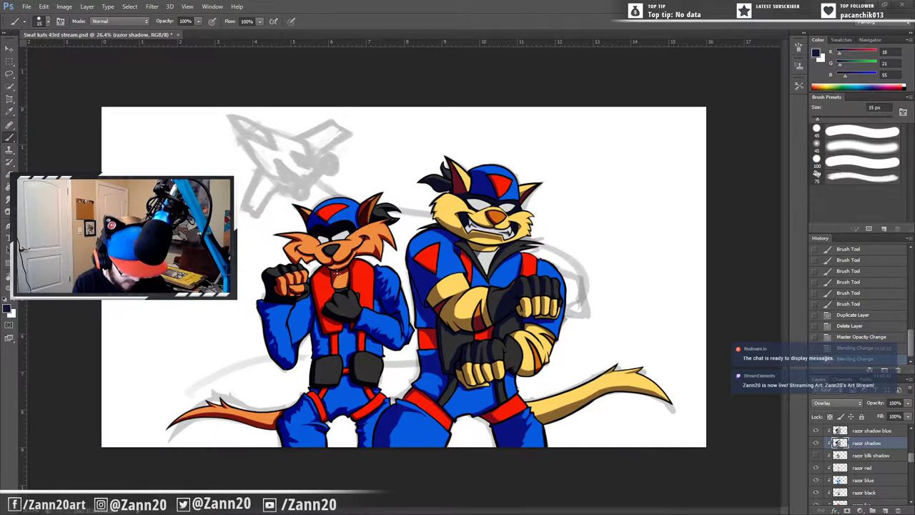
Step: Examine the shading on both characters up close and in the full composition
{"action": "key", "text": "z"}
{"action": "left_click", "coordinate": [333, 234]}
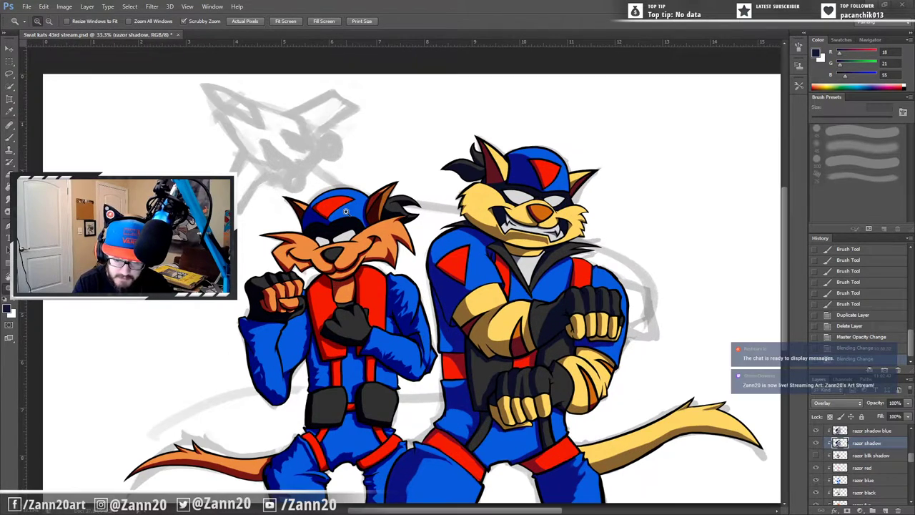
{"action": "left_click_drag", "start_coordinate": [351, 233], "coordinate": [375, 187]}
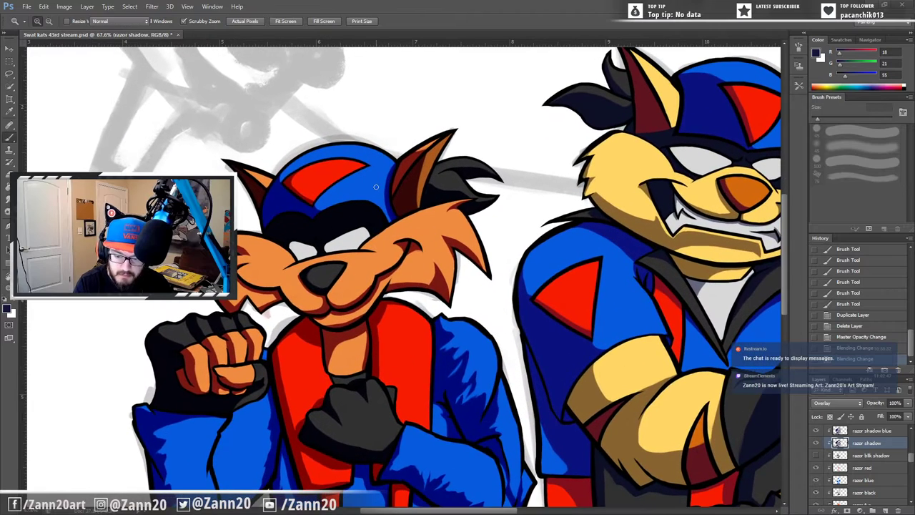
{"action": "key", "text": "b"}
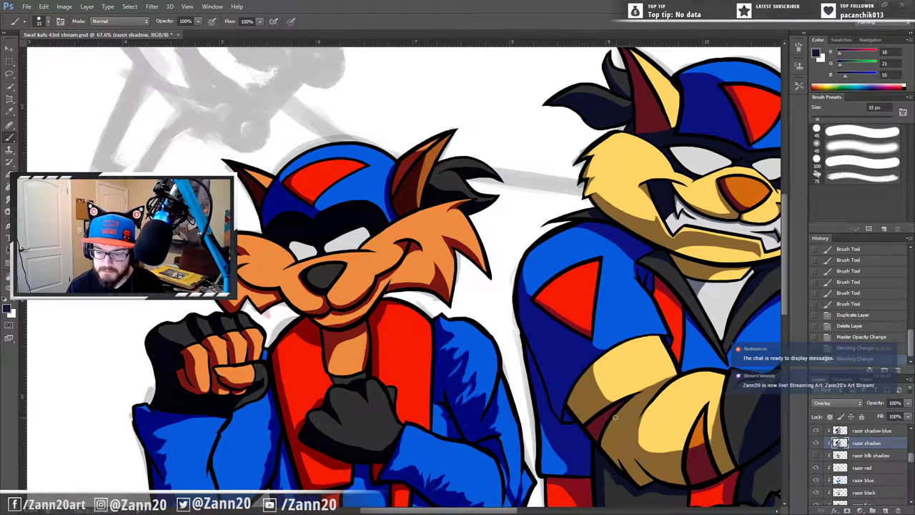
{"action": "right_click", "coordinate": [563, 443]}
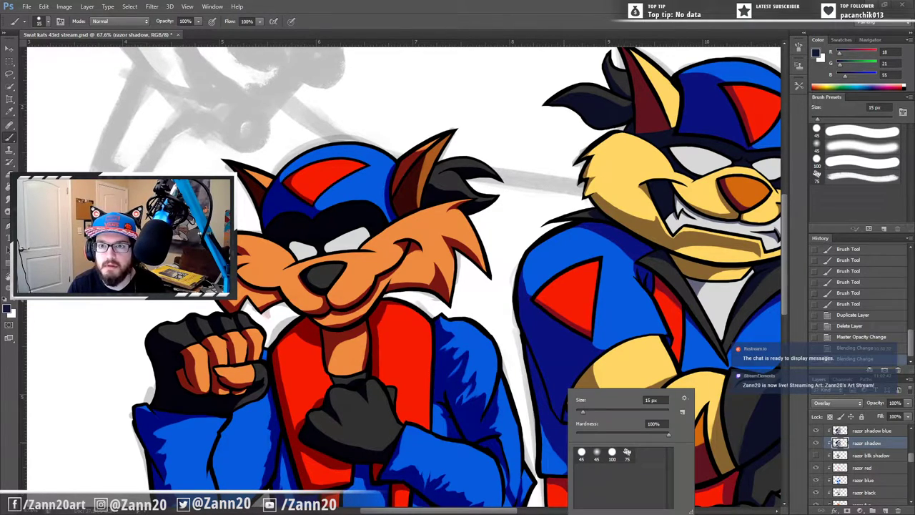
{"action": "key", "text": "Escape"}
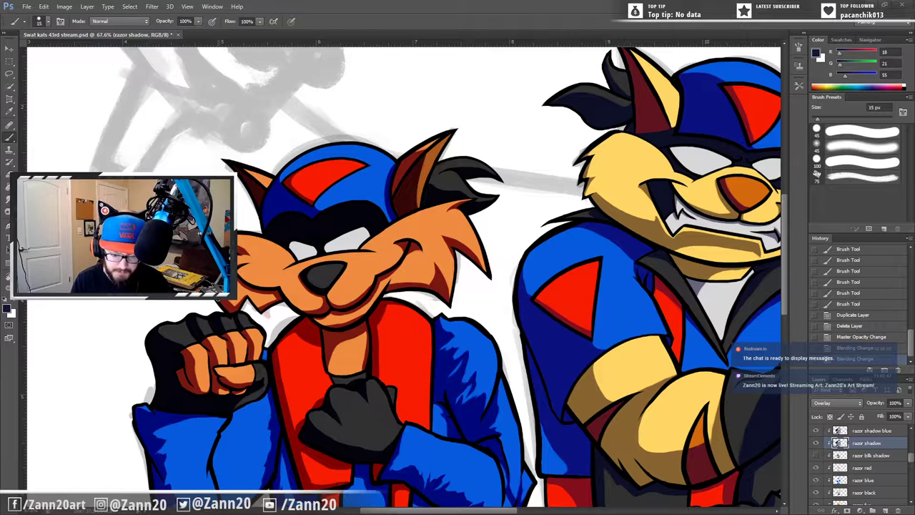
{"action": "mouse_move", "coordinate": [434, 354]}
{"action": "left_mouse_down"}
{"action": "mouse_move", "coordinate": [480, 317]}
{"action": "mouse_move", "coordinate": [436, 316]}
{"action": "left_mouse_up"}
{"action": "key", "text": "z"}
{"action": "key", "text": "b"}
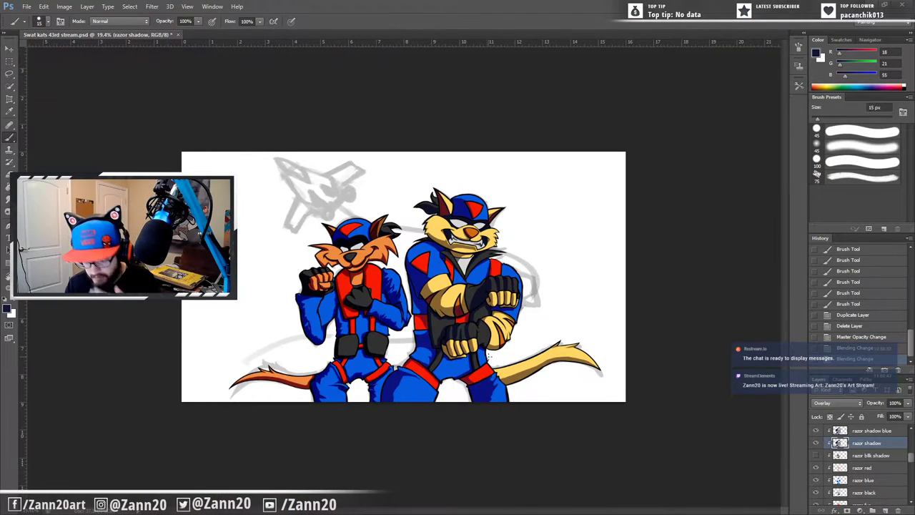
Step: Show the hidden jet reference image layer located above the razor reference layer
{"action": "left_click_drag", "start_coordinate": [911, 461], "coordinate": [901, 428]}
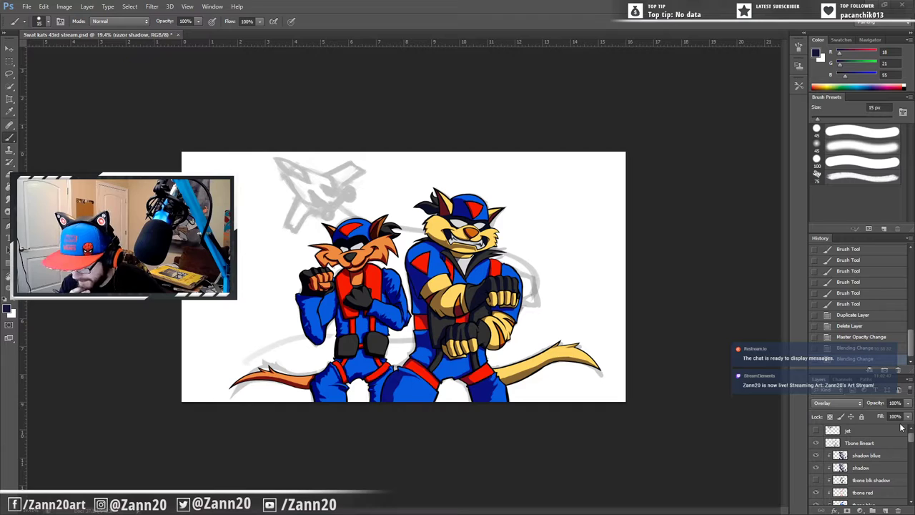
{"action": "left_click_drag", "start_coordinate": [910, 438], "coordinate": [877, 478]}
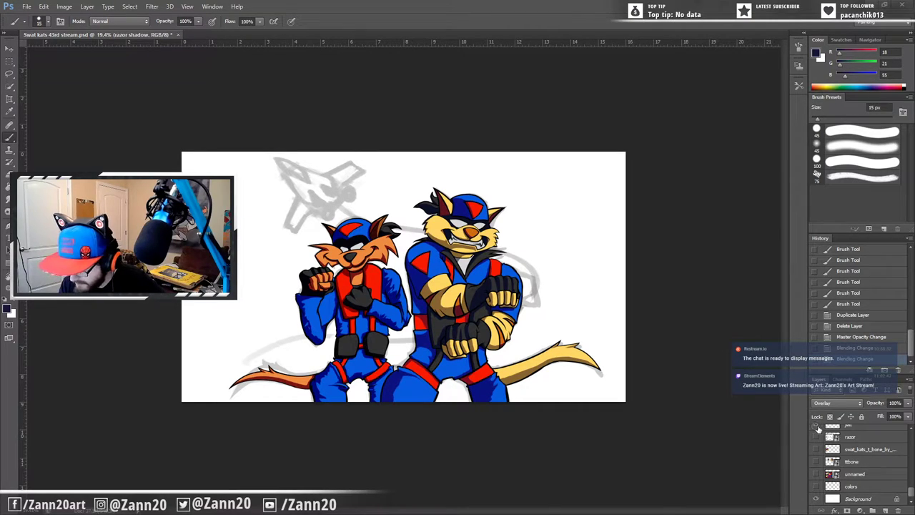
{"action": "left_click", "coordinate": [816, 426]}
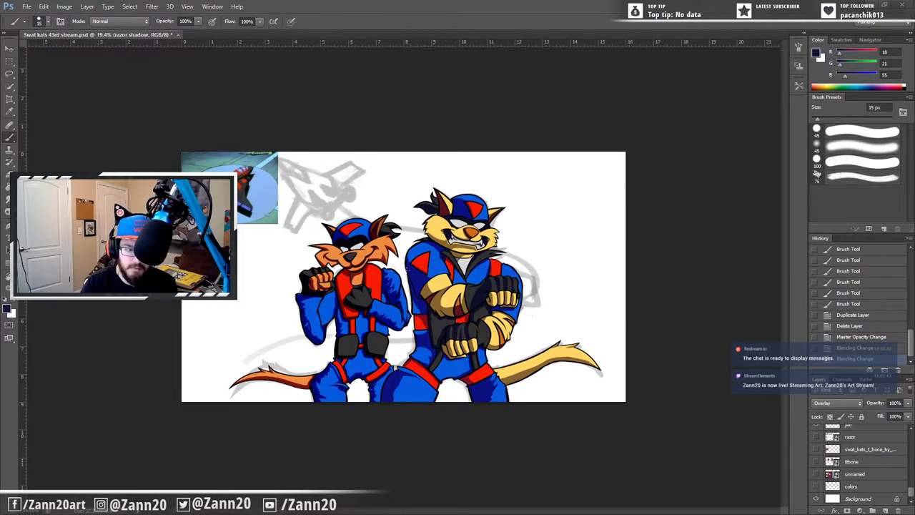
Step: Switch the brush to the 75 px textured preset and try it with a few test strokes
{"action": "left_click", "coordinate": [47, 23]}
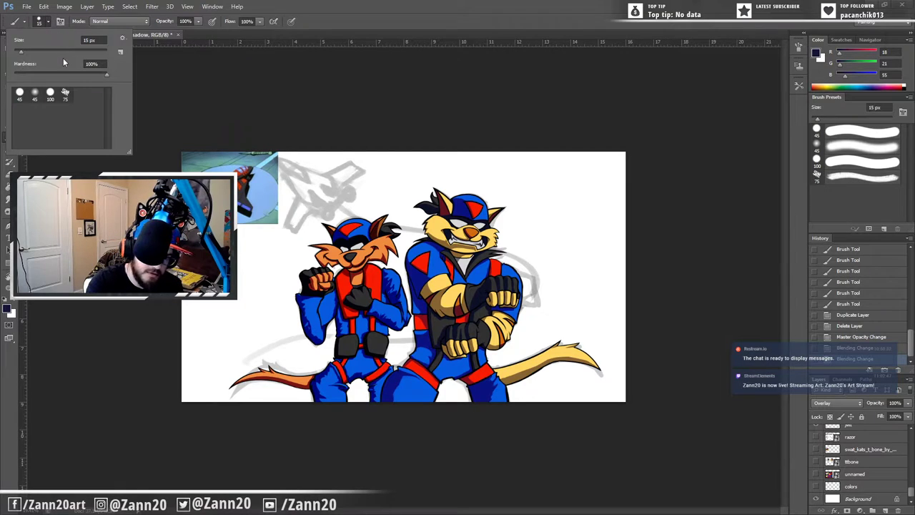
{"action": "left_click", "coordinate": [65, 94]}
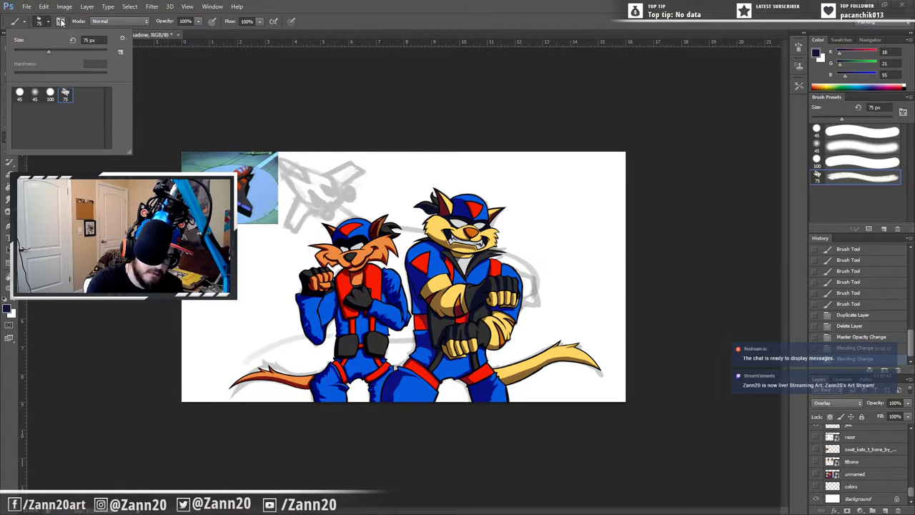
{"action": "left_click", "coordinate": [153, 85]}
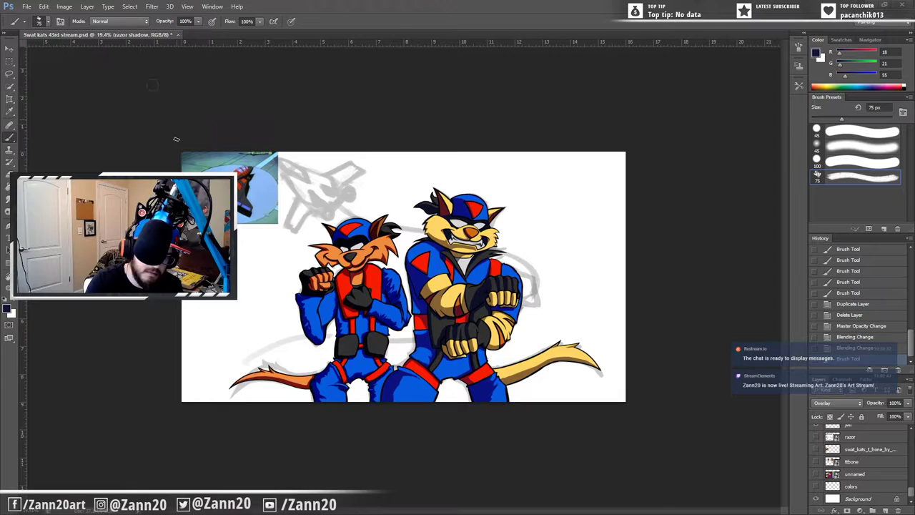
{"action": "left_click", "coordinate": [239, 274]}
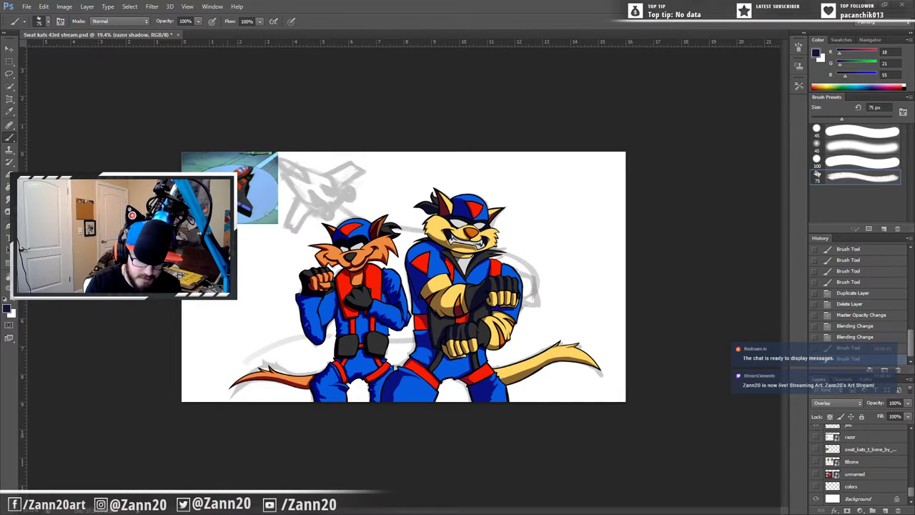
{"action": "key", "text": "ctrl+shift+z"}
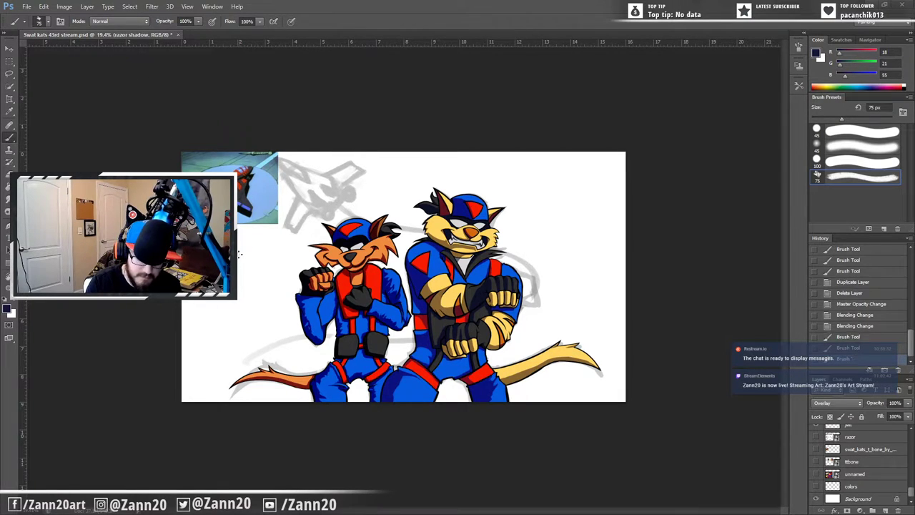
{"action": "key", "text": "ctrl+shift+z"}
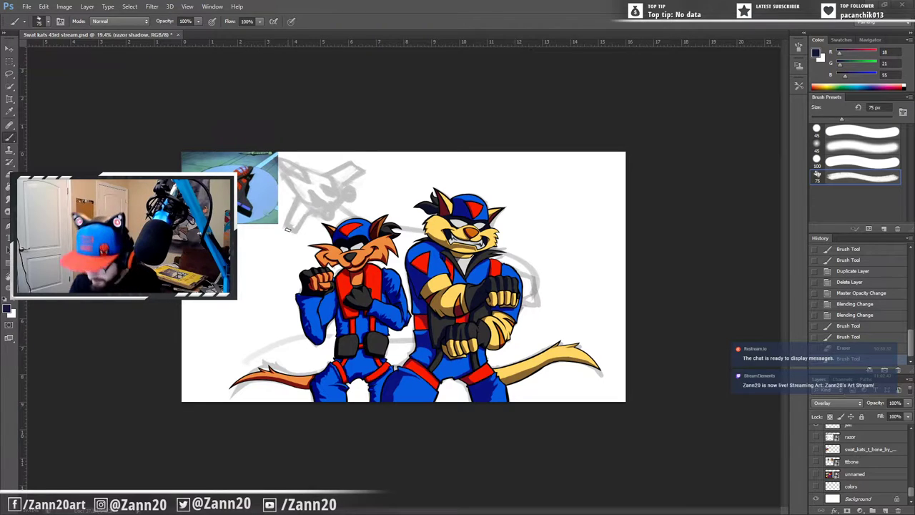
Step: Add a new layer above the hidden jet layer at the top of the stack and name it "jet"
{"action": "left_click_drag", "start_coordinate": [910, 492], "coordinate": [911, 437]}
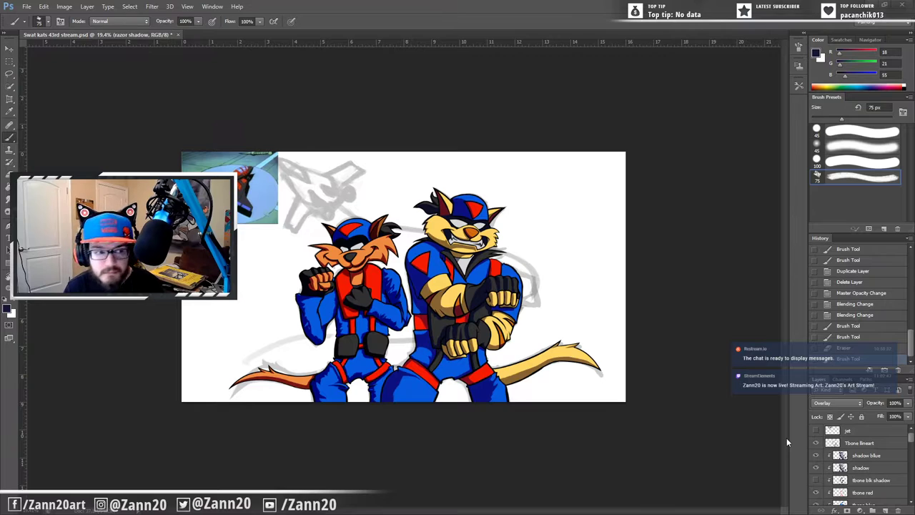
{"action": "left_click", "coordinate": [851, 431]}
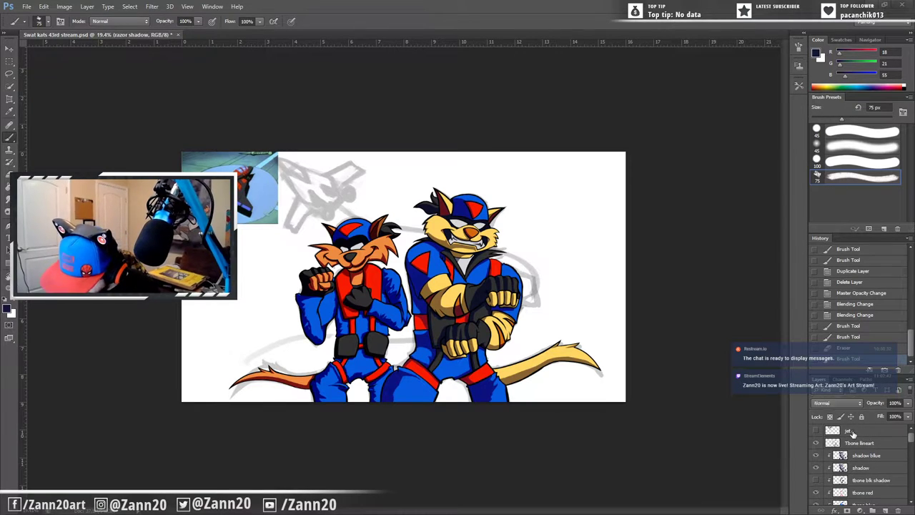
{"action": "key", "text": "ctrl+shift+alt+n"}
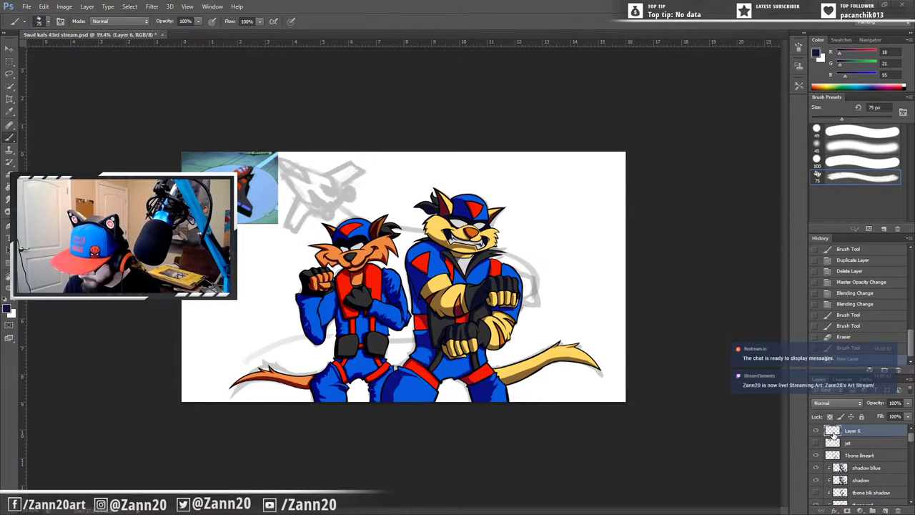
{"action": "double_click", "coordinate": [852, 431]}
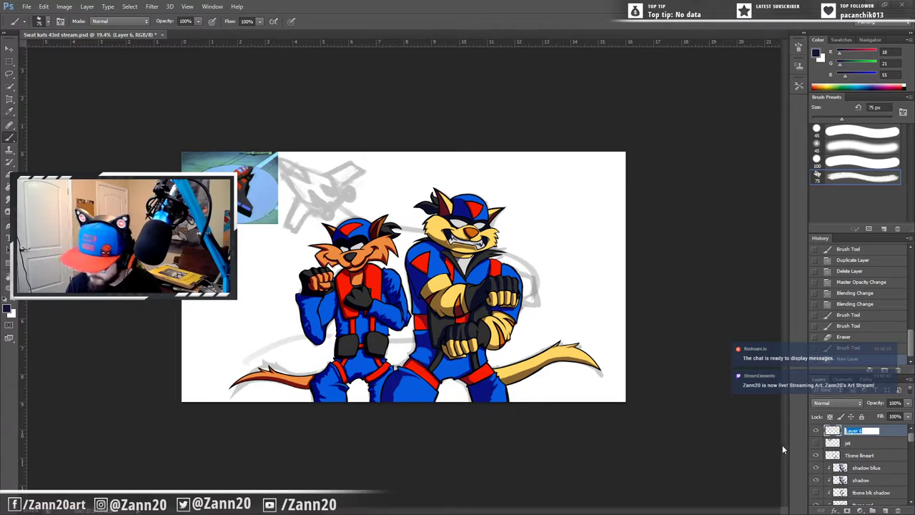
{"action": "type", "text": "je"}
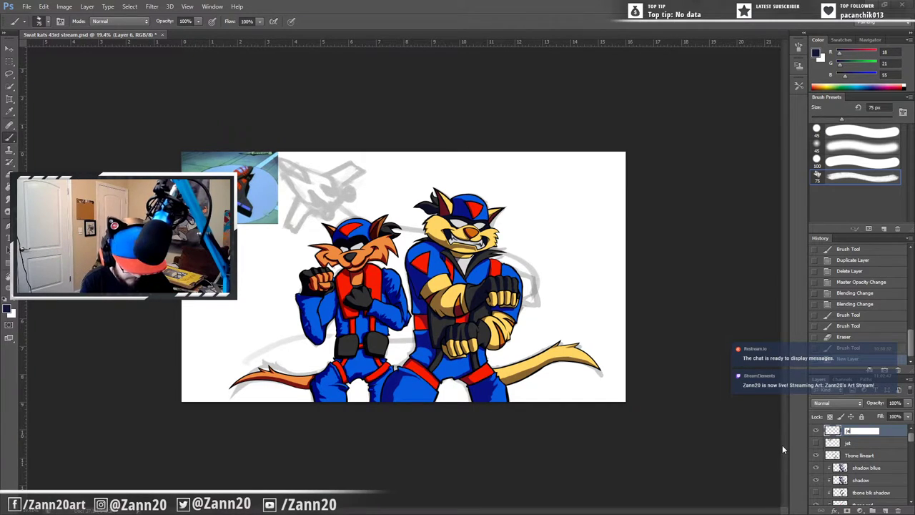
{"action": "type", "text": "t"}
{"action": "key", "text": "Return"}
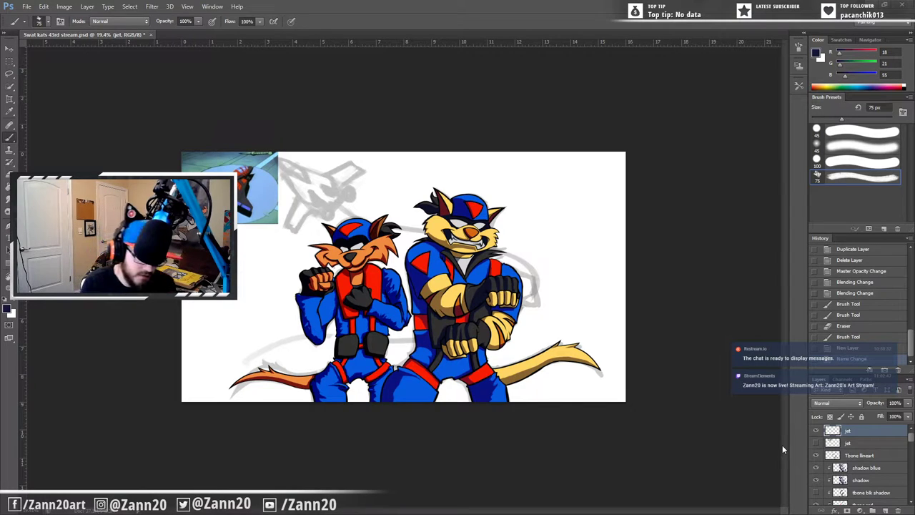
Step: Set the foreground colour to black and paint the jet's pointed nose as a solid shape over the gray sketch
{"action": "left_click", "coordinate": [9, 311]}
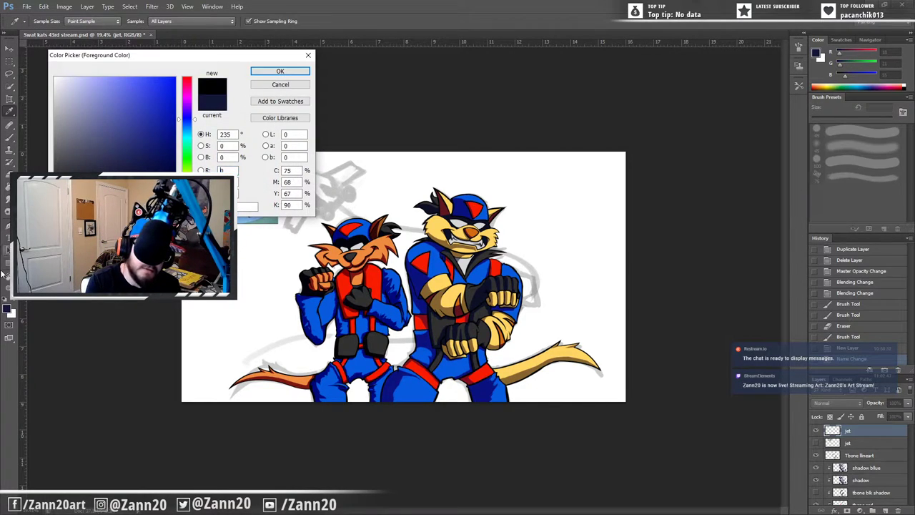
{"action": "left_click", "coordinate": [270, 72]}
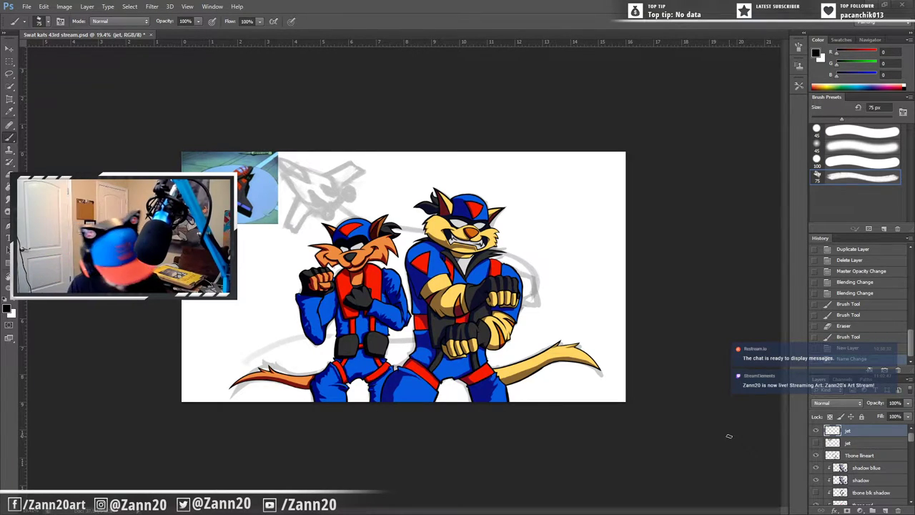
{"action": "key", "text": "z"}
{"action": "mouse_move", "coordinate": [272, 244]}
{"action": "left_mouse_down"}
{"action": "mouse_move", "coordinate": [296, 231]}
{"action": "mouse_move", "coordinate": [319, 247]}
{"action": "mouse_move", "coordinate": [361, 400]}
{"action": "left_mouse_up"}
{"action": "left_click_drag", "start_coordinate": [298, 190], "coordinate": [356, 261]}
{"action": "left_click_drag", "start_coordinate": [297, 188], "coordinate": [349, 254]}
{"action": "left_click_drag", "start_coordinate": [298, 188], "coordinate": [412, 265]}
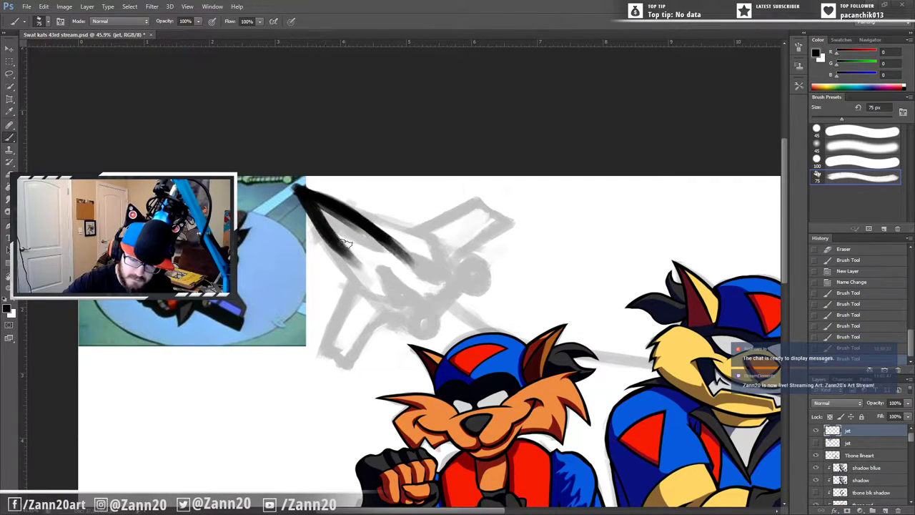
{"action": "left_click_drag", "start_coordinate": [316, 203], "coordinate": [397, 273]}
{"action": "mouse_move", "coordinate": [341, 221]}
{"action": "left_mouse_down"}
{"action": "mouse_move", "coordinate": [371, 256]}
{"action": "mouse_move", "coordinate": [338, 216]}
{"action": "mouse_move", "coordinate": [413, 274]}
{"action": "mouse_move", "coordinate": [331, 205]}
{"action": "mouse_move", "coordinate": [372, 264]}
{"action": "mouse_move", "coordinate": [335, 238]}
{"action": "mouse_move", "coordinate": [331, 218]}
{"action": "mouse_move", "coordinate": [396, 273]}
{"action": "mouse_move", "coordinate": [357, 219]}
{"action": "mouse_move", "coordinate": [348, 228]}
{"action": "mouse_move", "coordinate": [393, 300]}
{"action": "left_mouse_up"}
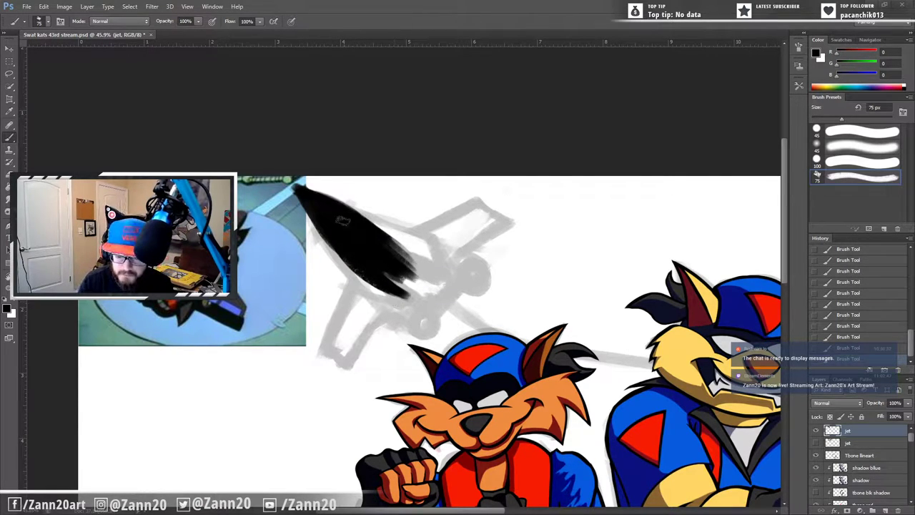
{"action": "left_click_drag", "start_coordinate": [329, 234], "coordinate": [395, 289]}
Step: Add short black stubs on both sides of the nose and outline the jet's angular rear body from them
{"action": "mouse_move", "coordinate": [380, 250]}
{"action": "left_mouse_down"}
{"action": "mouse_move", "coordinate": [391, 242]}
{"action": "mouse_move", "coordinate": [352, 268]}
{"action": "mouse_move", "coordinate": [392, 219]}
{"action": "mouse_move", "coordinate": [341, 261]}
{"action": "mouse_move", "coordinate": [357, 299]}
{"action": "mouse_move", "coordinate": [349, 259]}
{"action": "mouse_move", "coordinate": [380, 235]}
{"action": "left_mouse_up"}
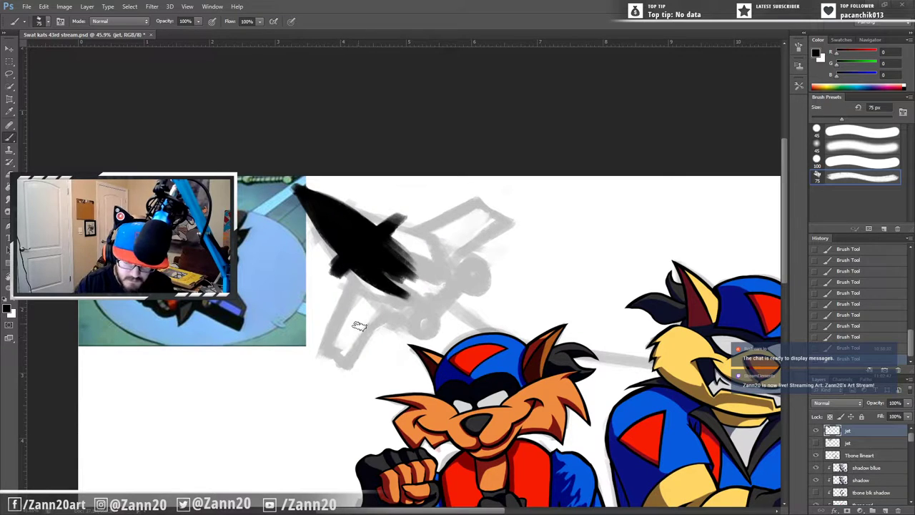
{"action": "mouse_move", "coordinate": [342, 275]}
{"action": "left_mouse_down"}
{"action": "mouse_move", "coordinate": [381, 331]}
{"action": "mouse_move", "coordinate": [343, 278]}
{"action": "mouse_move", "coordinate": [374, 330]}
{"action": "mouse_move", "coordinate": [462, 312]}
{"action": "left_mouse_up"}
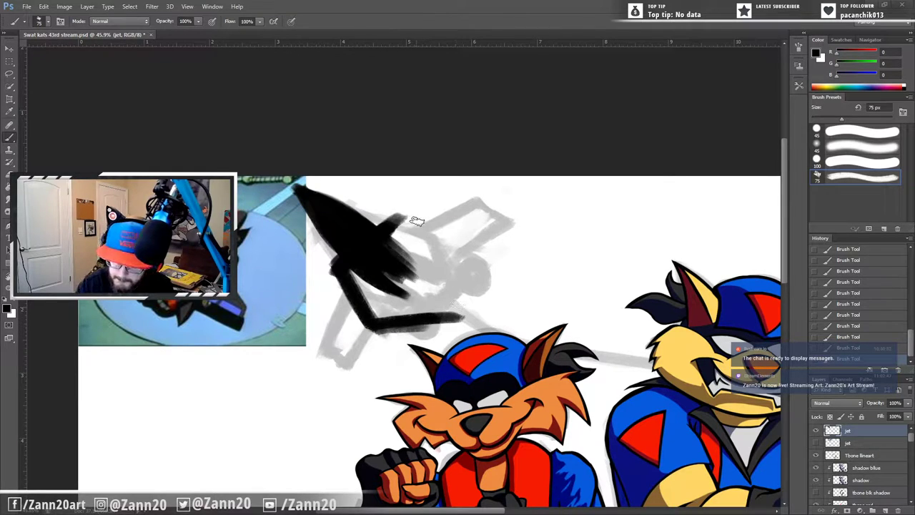
{"action": "mouse_move", "coordinate": [411, 218]}
{"action": "left_mouse_down"}
{"action": "mouse_move", "coordinate": [435, 242]}
{"action": "mouse_move", "coordinate": [404, 216]}
{"action": "mouse_move", "coordinate": [468, 268]}
{"action": "left_mouse_up"}
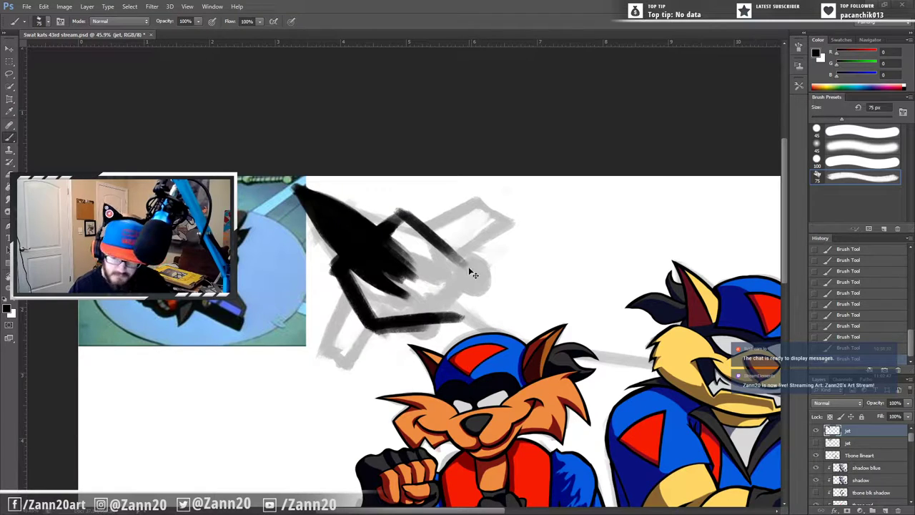
{"action": "key", "text": "ctrl+z"}
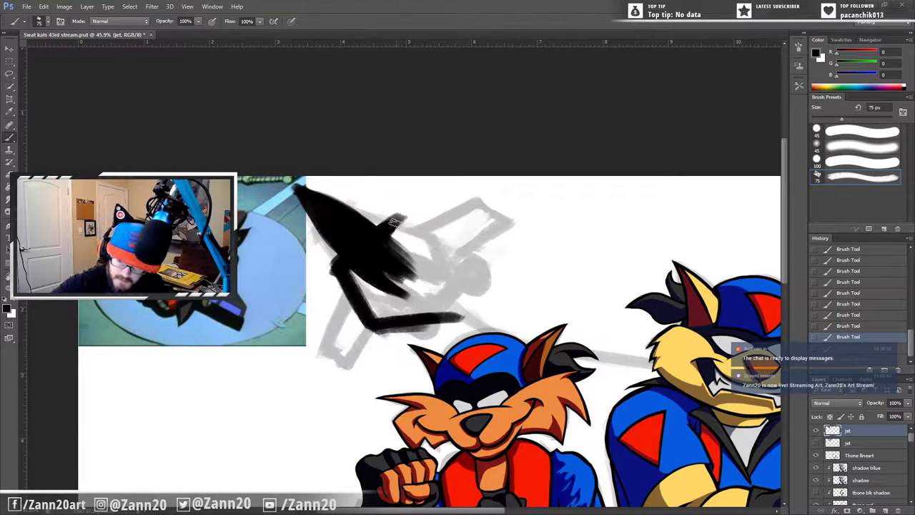
{"action": "mouse_move", "coordinate": [396, 221]}
{"action": "left_mouse_down"}
{"action": "mouse_move", "coordinate": [452, 240]}
{"action": "mouse_move", "coordinate": [455, 317]}
{"action": "mouse_move", "coordinate": [444, 247]}
{"action": "mouse_move", "coordinate": [457, 316]}
{"action": "mouse_move", "coordinate": [444, 255]}
{"action": "mouse_move", "coordinate": [457, 322]}
{"action": "mouse_move", "coordinate": [443, 239]}
{"action": "mouse_move", "coordinate": [451, 326]}
{"action": "left_mouse_up"}
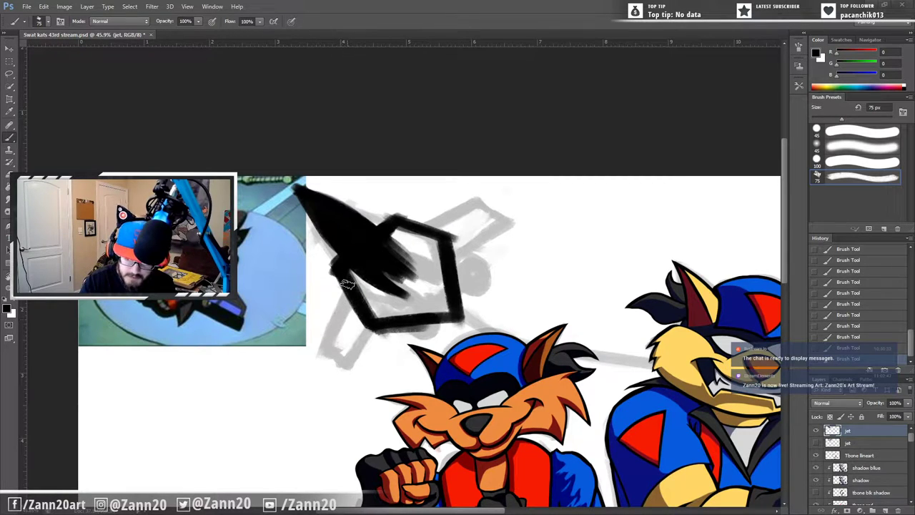
Step: Paint both wings and the two rear engines in black and fill the body's interior to complete the jet silhouette
{"action": "mouse_move", "coordinate": [348, 280]}
{"action": "left_mouse_down"}
{"action": "mouse_move", "coordinate": [349, 352]}
{"action": "mouse_move", "coordinate": [351, 311]}
{"action": "mouse_move", "coordinate": [327, 370]}
{"action": "mouse_move", "coordinate": [355, 313]}
{"action": "mouse_move", "coordinate": [334, 358]}
{"action": "mouse_move", "coordinate": [346, 326]}
{"action": "mouse_move", "coordinate": [335, 365]}
{"action": "mouse_move", "coordinate": [344, 382]}
{"action": "mouse_move", "coordinate": [339, 366]}
{"action": "mouse_move", "coordinate": [348, 379]}
{"action": "mouse_move", "coordinate": [389, 321]}
{"action": "mouse_move", "coordinate": [351, 367]}
{"action": "mouse_move", "coordinate": [352, 339]}
{"action": "left_mouse_up"}
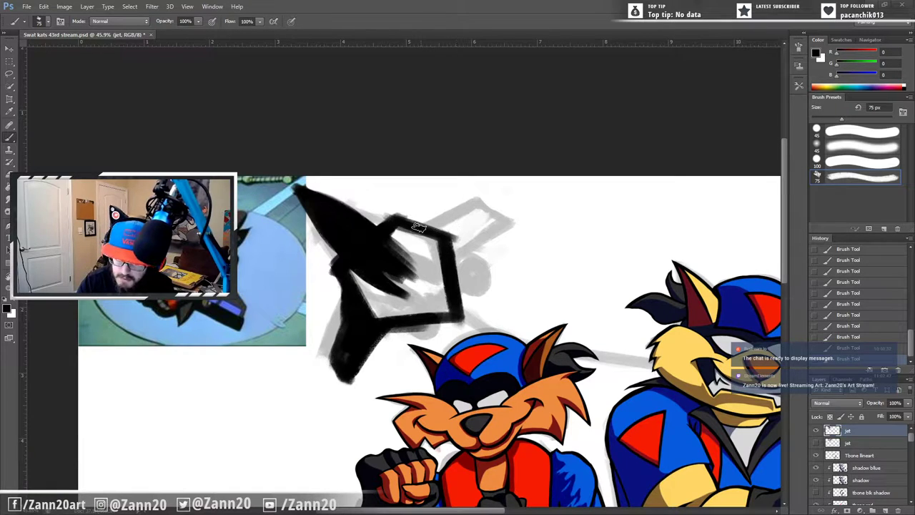
{"action": "mouse_move", "coordinate": [441, 228]}
{"action": "left_mouse_down"}
{"action": "mouse_move", "coordinate": [482, 204]}
{"action": "mouse_move", "coordinate": [479, 217]}
{"action": "mouse_move", "coordinate": [476, 205]}
{"action": "mouse_move", "coordinate": [500, 213]}
{"action": "left_mouse_up"}
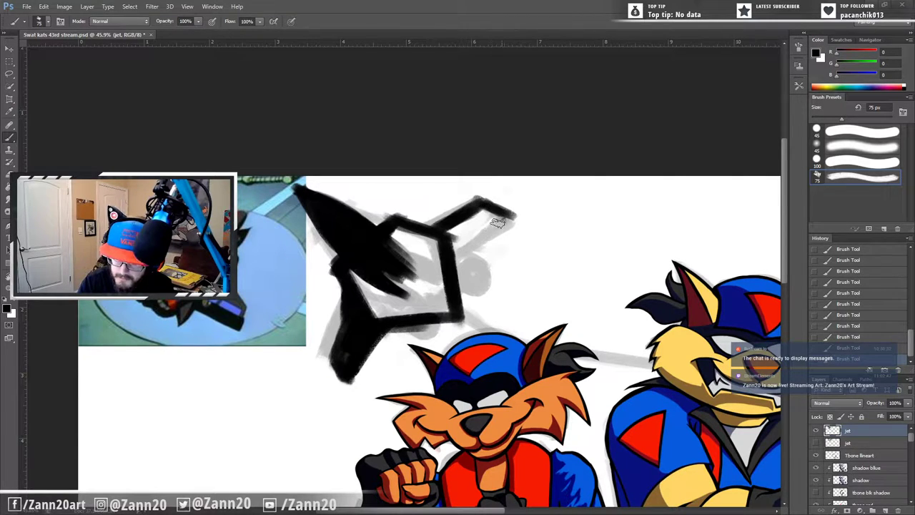
{"action": "mouse_move", "coordinate": [454, 255]}
{"action": "left_mouse_down"}
{"action": "mouse_move", "coordinate": [504, 216]}
{"action": "mouse_move", "coordinate": [461, 254]}
{"action": "mouse_move", "coordinate": [497, 215]}
{"action": "mouse_move", "coordinate": [428, 250]}
{"action": "left_mouse_up"}
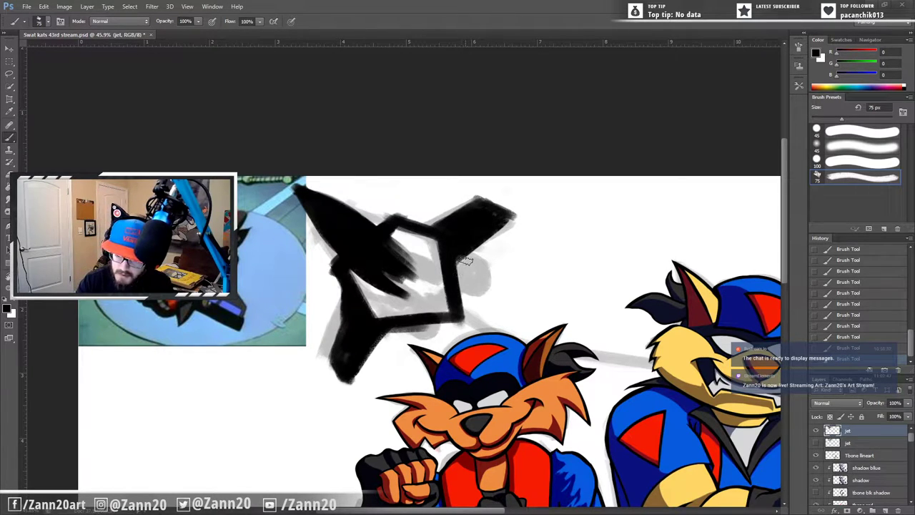
{"action": "mouse_move", "coordinate": [469, 271]}
{"action": "left_mouse_down"}
{"action": "mouse_move", "coordinate": [475, 275]}
{"action": "mouse_move", "coordinate": [455, 296]}
{"action": "mouse_move", "coordinate": [454, 276]}
{"action": "left_mouse_up"}
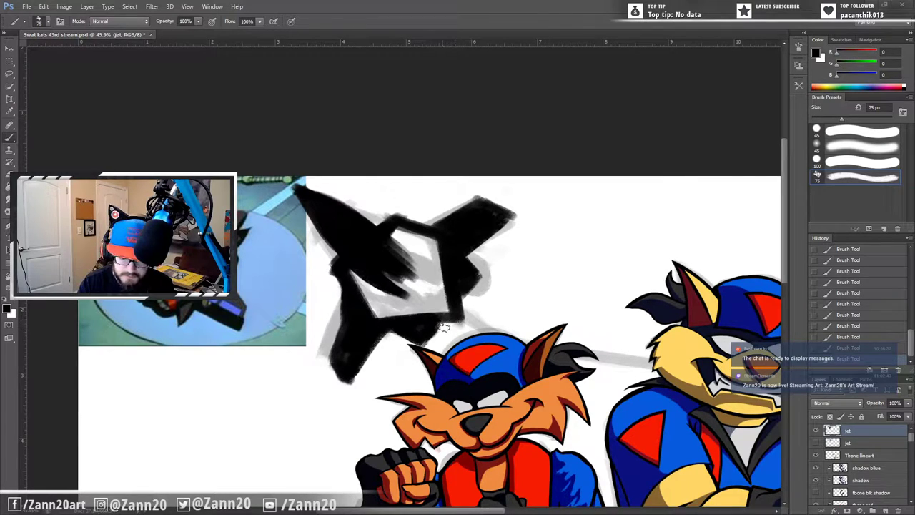
{"action": "mouse_move", "coordinate": [443, 300]}
{"action": "left_mouse_down"}
{"action": "mouse_move", "coordinate": [432, 303]}
{"action": "mouse_move", "coordinate": [404, 282]}
{"action": "mouse_move", "coordinate": [398, 296]}
{"action": "mouse_move", "coordinate": [418, 259]}
{"action": "mouse_move", "coordinate": [375, 293]}
{"action": "mouse_move", "coordinate": [408, 247]}
{"action": "mouse_move", "coordinate": [372, 279]}
{"action": "left_mouse_up"}
{"action": "mouse_move", "coordinate": [390, 243]}
{"action": "left_mouse_down"}
{"action": "mouse_move", "coordinate": [416, 233]}
{"action": "mouse_move", "coordinate": [429, 243]}
{"action": "mouse_move", "coordinate": [354, 278]}
{"action": "mouse_move", "coordinate": [365, 323]}
{"action": "left_mouse_up"}
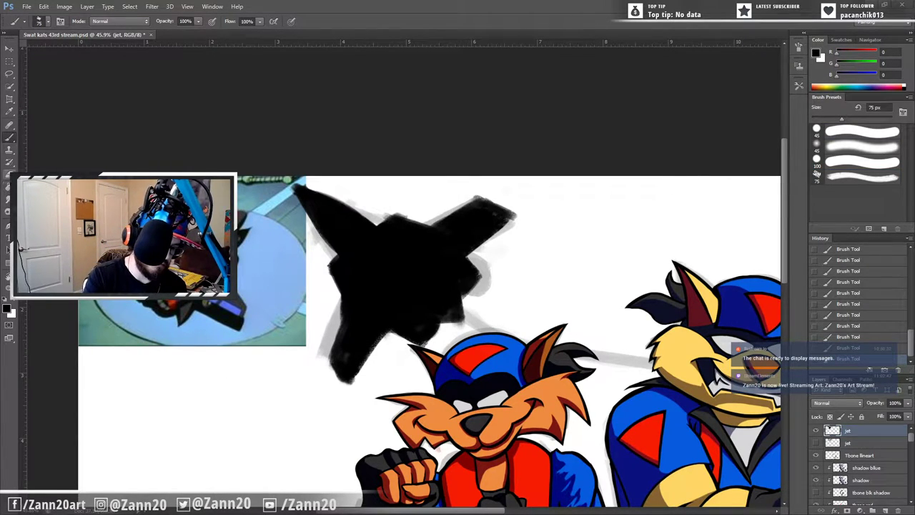
Step: Set the eraser to the 75 px textured preset, try a stroke below the jet and undo it
{"action": "key", "text": "e"}
{"action": "left_click", "coordinate": [43, 21]}
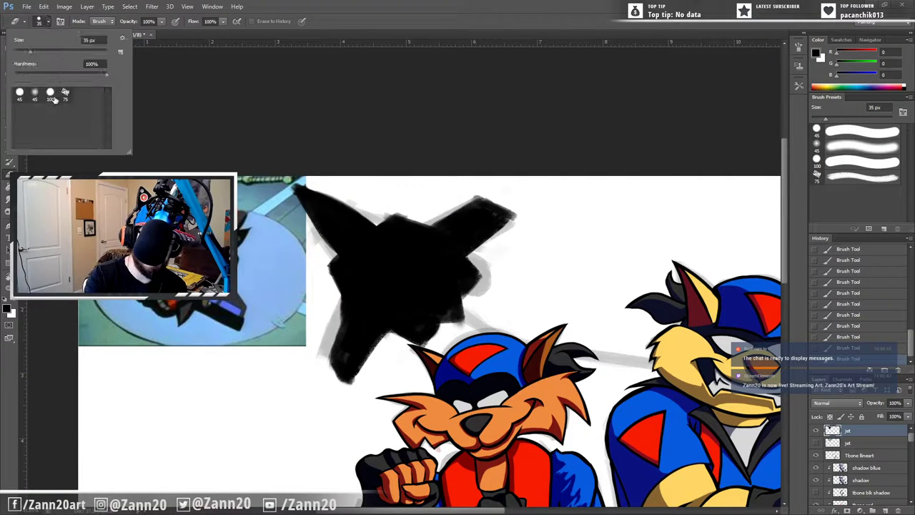
{"action": "left_click", "coordinate": [65, 93]}
{"action": "key", "text": "Return"}
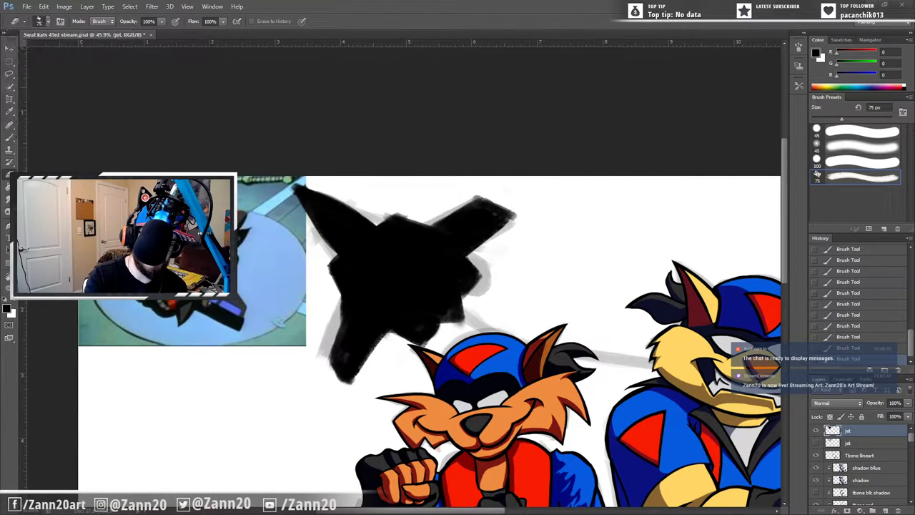
{"action": "left_click", "coordinate": [10, 137]}
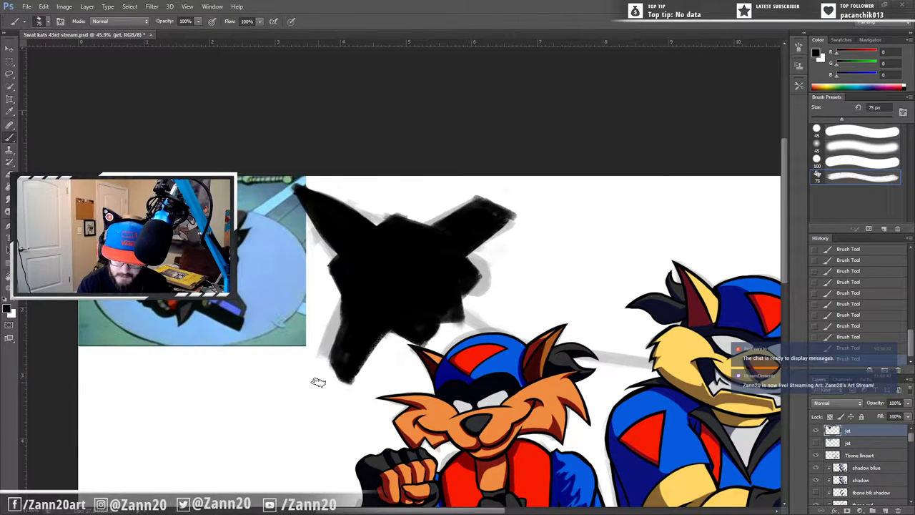
{"action": "left_click_drag", "start_coordinate": [317, 384], "coordinate": [302, 426]}
{"action": "key", "text": "ctrl+z"}
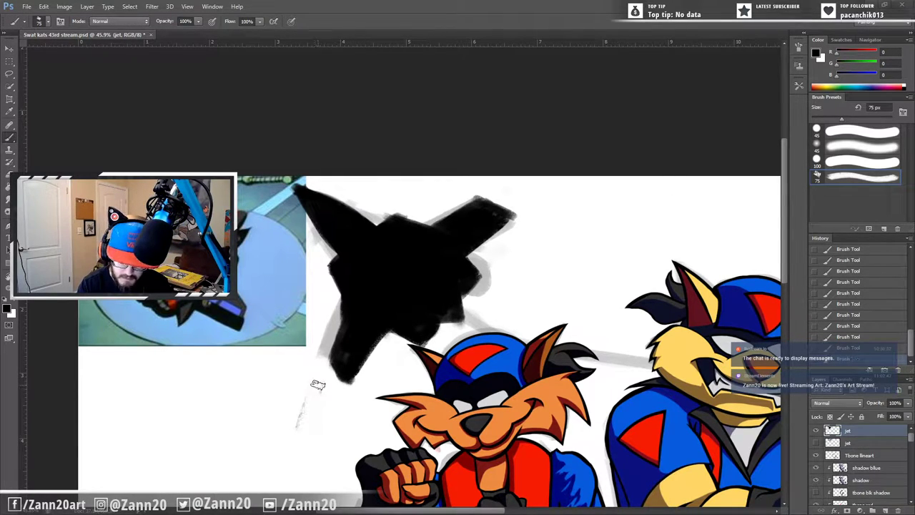
{"action": "key", "text": "ctrl+alt+z"}
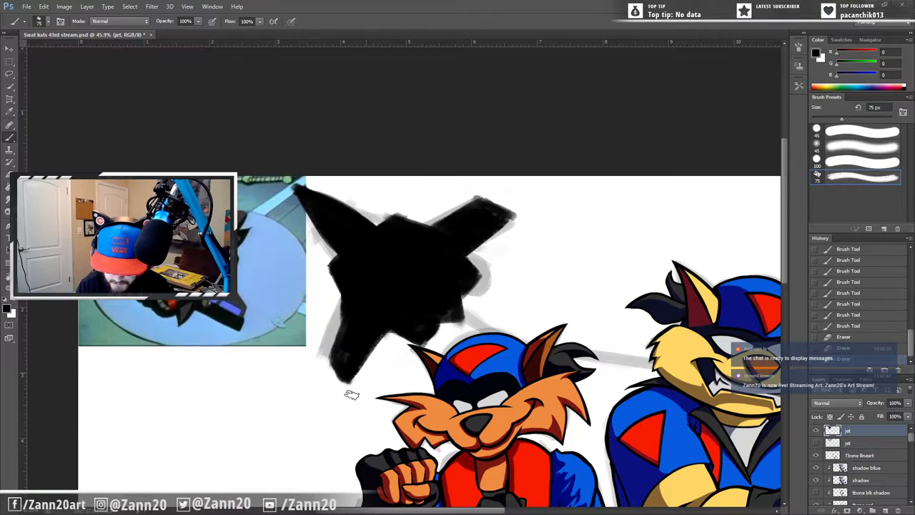
Step: Sharpen the jet silhouette by erasing rough wing edges and repainting thin spots on the wings and nose in solid black
{"action": "mouse_move", "coordinate": [352, 395]}
{"action": "left_mouse_down"}
{"action": "mouse_move", "coordinate": [391, 336]}
{"action": "mouse_move", "coordinate": [348, 398]}
{"action": "left_mouse_up"}
{"action": "left_click_drag", "start_coordinate": [370, 362], "coordinate": [347, 386]}
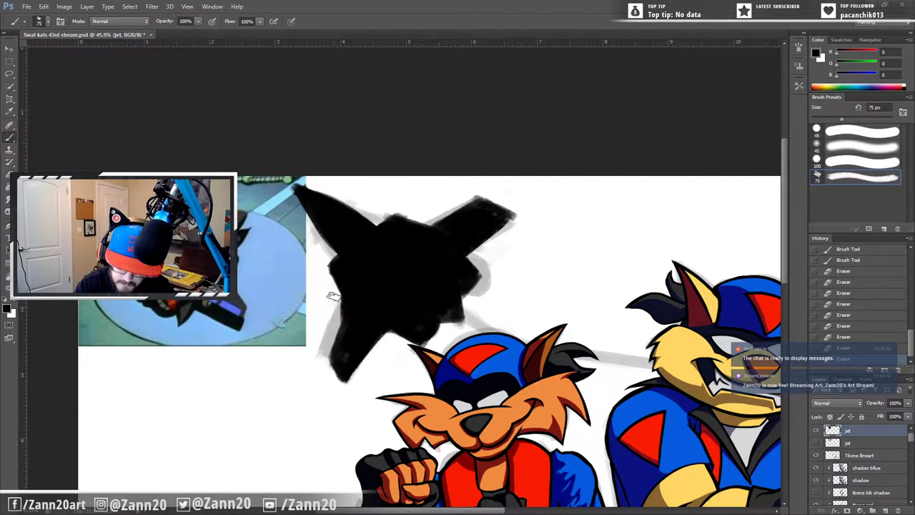
{"action": "left_click_drag", "start_coordinate": [334, 296], "coordinate": [333, 329]}
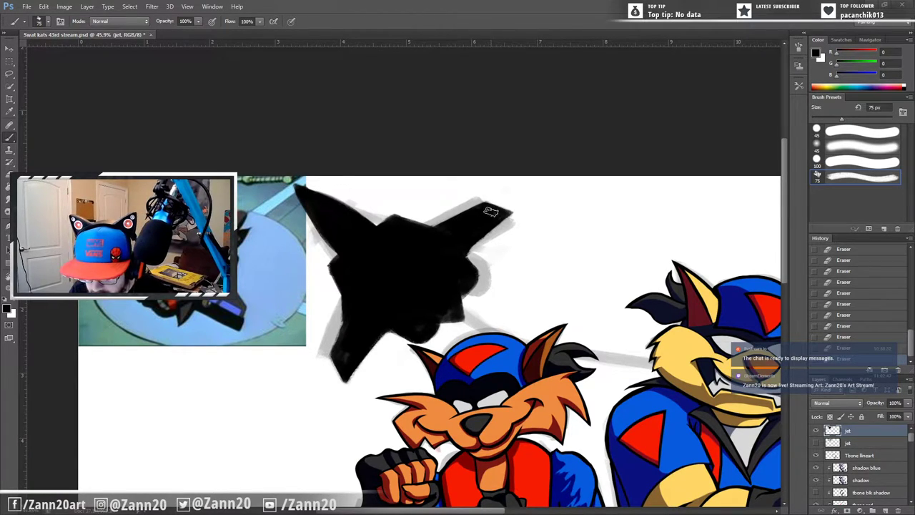
{"action": "mouse_move", "coordinate": [481, 219]}
{"action": "left_mouse_down"}
{"action": "mouse_move", "coordinate": [402, 260]}
{"action": "mouse_move", "coordinate": [423, 228]}
{"action": "left_mouse_up"}
{"action": "left_click_drag", "start_coordinate": [424, 230], "coordinate": [422, 239]}
{"action": "mouse_move", "coordinate": [319, 212]}
{"action": "left_mouse_down"}
{"action": "mouse_move", "coordinate": [339, 243]}
{"action": "mouse_move", "coordinate": [334, 237]}
{"action": "left_mouse_up"}
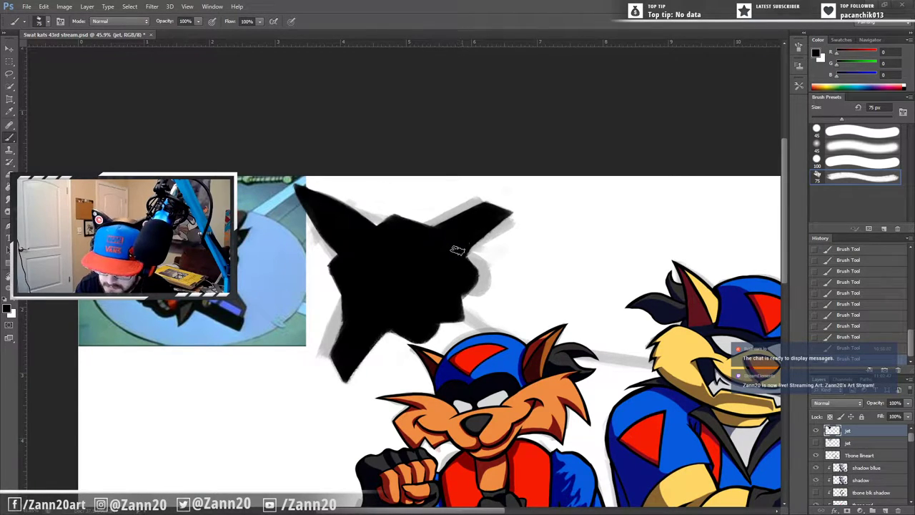
{"action": "left_click_drag", "start_coordinate": [491, 215], "coordinate": [504, 212]}
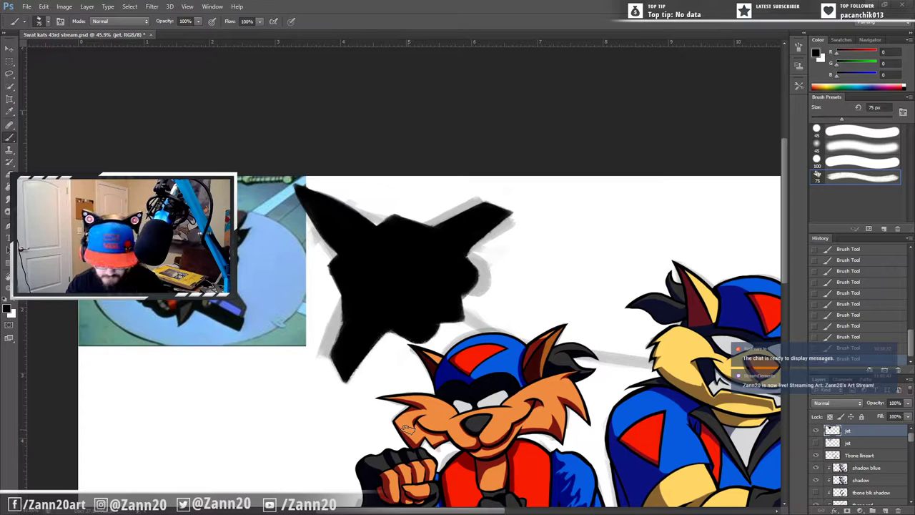
Step: Sample the red of the smaller character's vest and paint the jet's two rear engines with it
{"action": "key", "text": "i"}
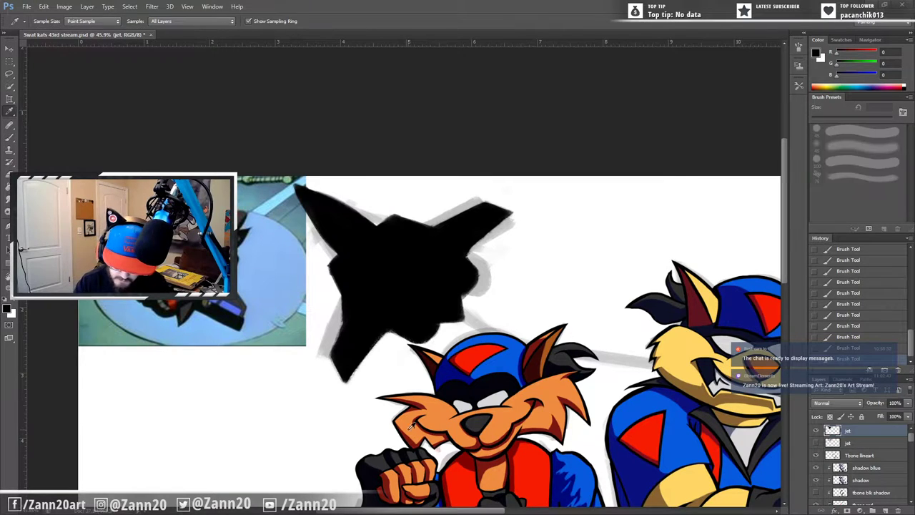
{"action": "left_click", "coordinate": [460, 474]}
{"action": "key", "text": "b"}
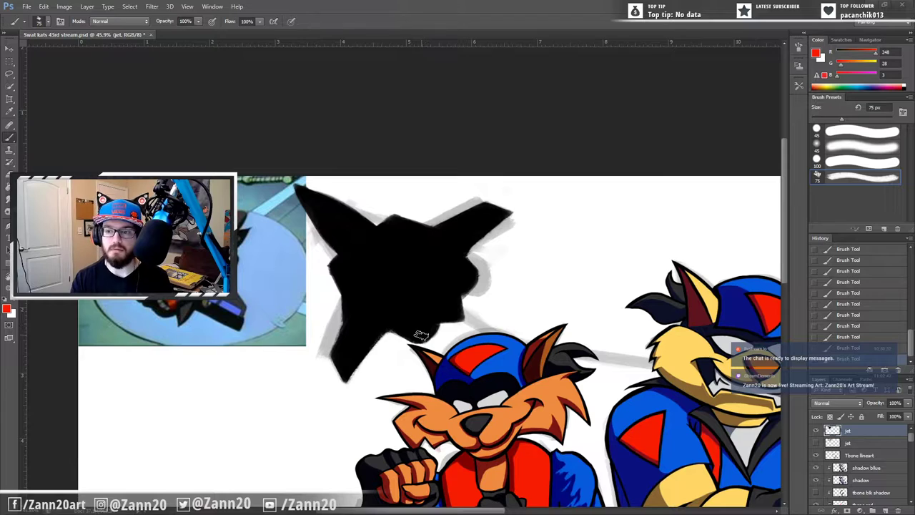
{"action": "mouse_move", "coordinate": [429, 324]}
{"action": "left_mouse_down"}
{"action": "mouse_move", "coordinate": [419, 338]}
{"action": "mouse_move", "coordinate": [425, 329]}
{"action": "left_mouse_up"}
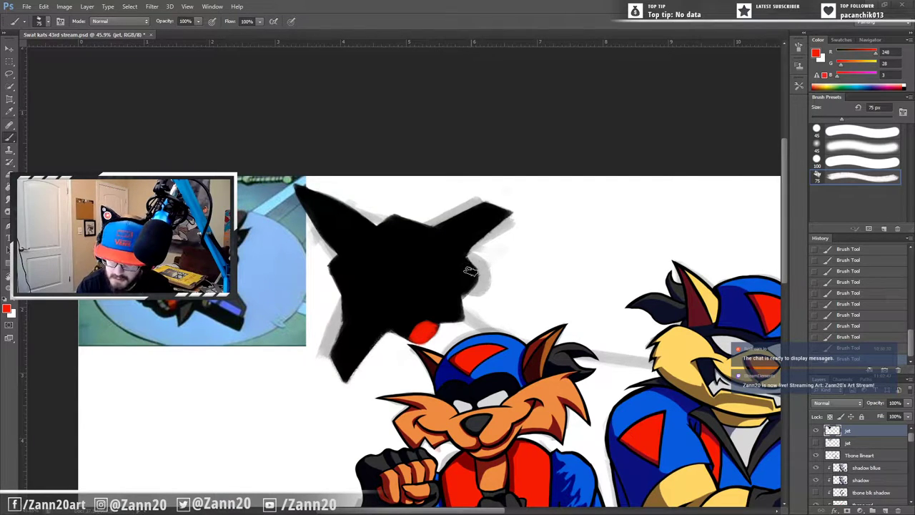
{"action": "left_click_drag", "start_coordinate": [472, 269], "coordinate": [468, 284]}
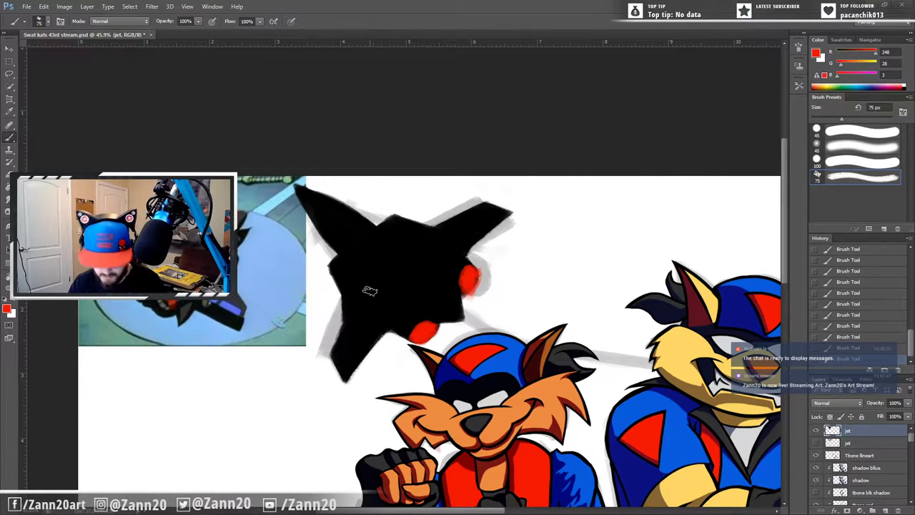
Step: Sample the dark gray (RGB 49, 49, 49) from the smaller character's black hair tuft and paint the jet's nose, body and wings with it
{"action": "left_click", "coordinate": [554, 353], "text": "alt"}
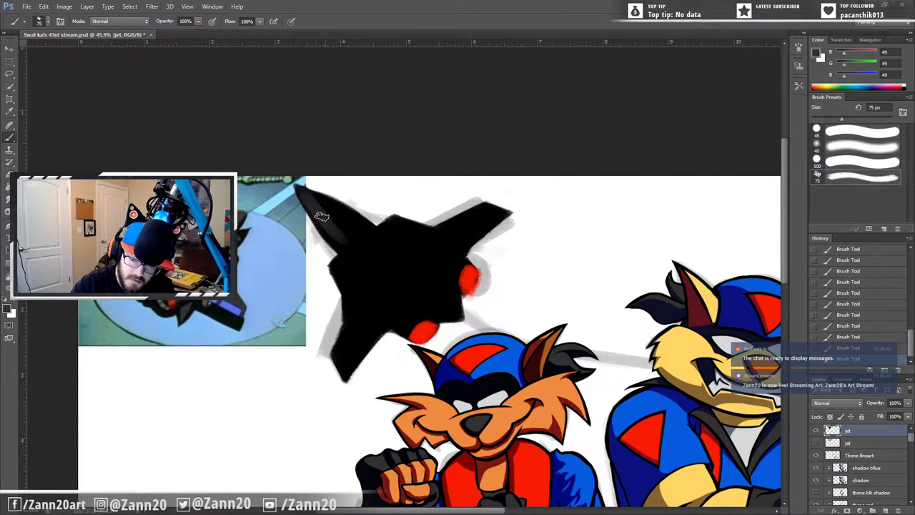
{"action": "left_click_drag", "start_coordinate": [305, 194], "coordinate": [376, 243]}
{"action": "mouse_move", "coordinate": [343, 206]}
{"action": "left_mouse_down"}
{"action": "mouse_move", "coordinate": [369, 233]}
{"action": "mouse_move", "coordinate": [327, 202]}
{"action": "mouse_move", "coordinate": [377, 258]}
{"action": "left_mouse_up"}
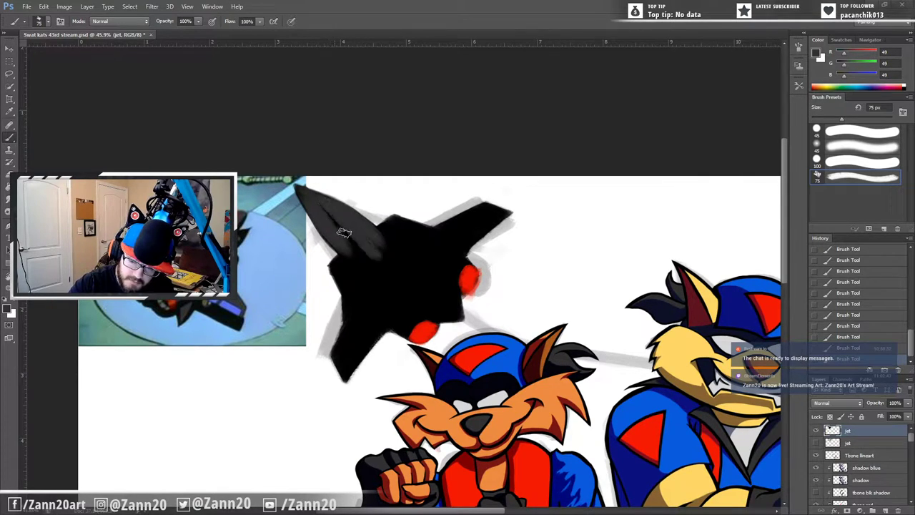
{"action": "left_click_drag", "start_coordinate": [314, 203], "coordinate": [379, 279]}
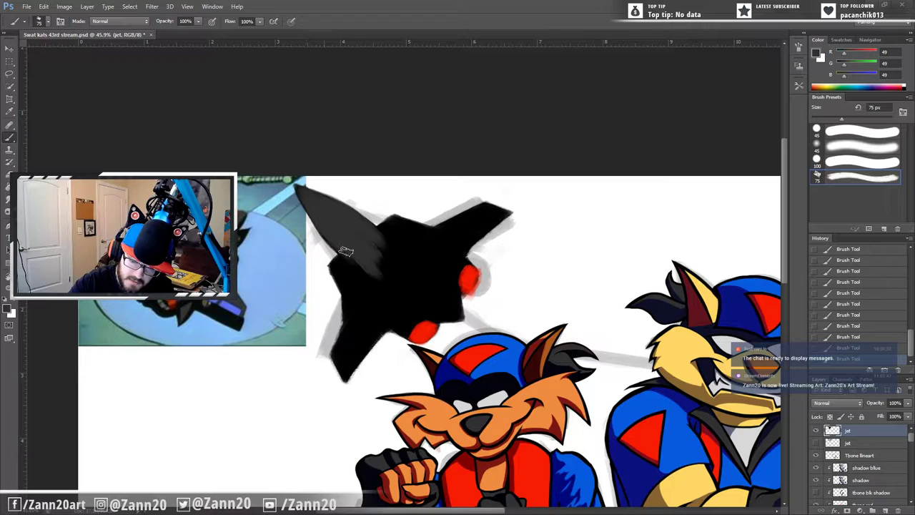
{"action": "left_click_drag", "start_coordinate": [369, 235], "coordinate": [394, 281]}
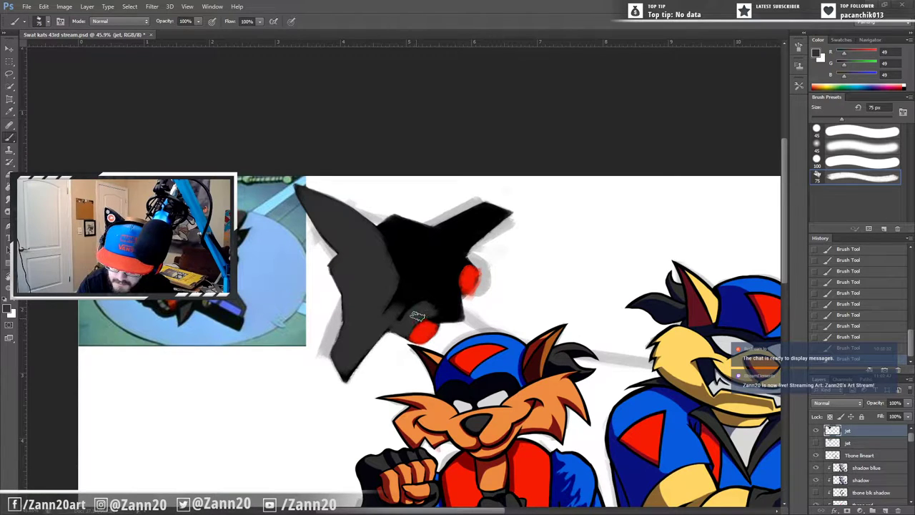
{"action": "mouse_move", "coordinate": [432, 318]}
{"action": "left_mouse_down"}
{"action": "mouse_move", "coordinate": [381, 310]}
{"action": "mouse_move", "coordinate": [400, 235]}
{"action": "mouse_move", "coordinate": [384, 231]}
{"action": "mouse_move", "coordinate": [397, 222]}
{"action": "mouse_move", "coordinate": [379, 235]}
{"action": "mouse_move", "coordinate": [409, 238]}
{"action": "left_mouse_up"}
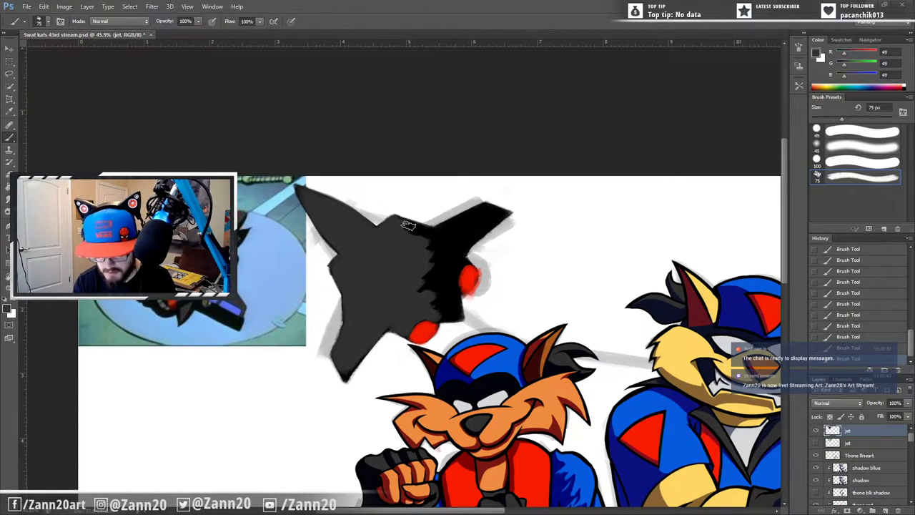
{"action": "mouse_move", "coordinate": [413, 227]}
{"action": "left_mouse_down"}
{"action": "mouse_move", "coordinate": [486, 209]}
{"action": "mouse_move", "coordinate": [435, 240]}
{"action": "mouse_move", "coordinate": [488, 209]}
{"action": "mouse_move", "coordinate": [504, 212]}
{"action": "mouse_move", "coordinate": [485, 211]}
{"action": "mouse_move", "coordinate": [496, 216]}
{"action": "mouse_move", "coordinate": [440, 244]}
{"action": "mouse_move", "coordinate": [496, 217]}
{"action": "mouse_move", "coordinate": [461, 240]}
{"action": "mouse_move", "coordinate": [492, 219]}
{"action": "mouse_move", "coordinate": [443, 273]}
{"action": "mouse_move", "coordinate": [458, 256]}
{"action": "left_mouse_up"}
{"action": "mouse_move", "coordinate": [432, 268]}
{"action": "left_mouse_down"}
{"action": "mouse_move", "coordinate": [425, 251]}
{"action": "mouse_move", "coordinate": [438, 309]}
{"action": "mouse_move", "coordinate": [446, 287]}
{"action": "mouse_move", "coordinate": [455, 312]}
{"action": "mouse_move", "coordinate": [433, 316]}
{"action": "left_mouse_up"}
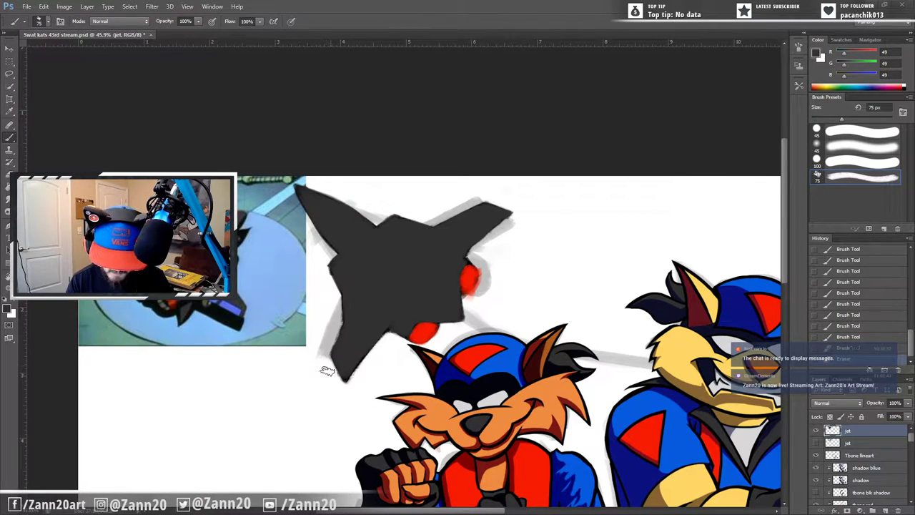
Step: Erase the rough edges around the jet's lower wing tip and its right-hand red engine
{"action": "left_click_drag", "start_coordinate": [327, 371], "coordinate": [366, 378]}
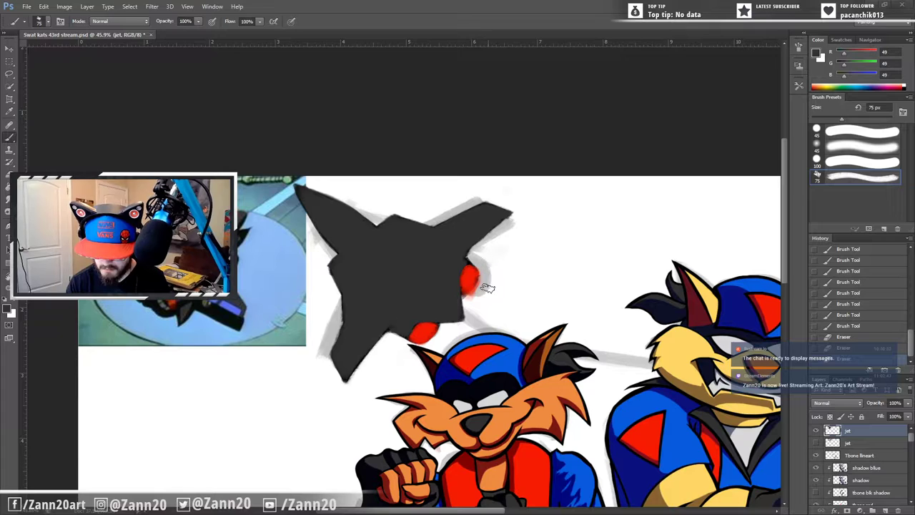
{"action": "left_click_drag", "start_coordinate": [488, 287], "coordinate": [478, 296]}
{"action": "mouse_move", "coordinate": [483, 288]}
{"action": "left_mouse_down"}
{"action": "mouse_move", "coordinate": [486, 276]}
{"action": "mouse_move", "coordinate": [471, 300]}
{"action": "left_mouse_up"}
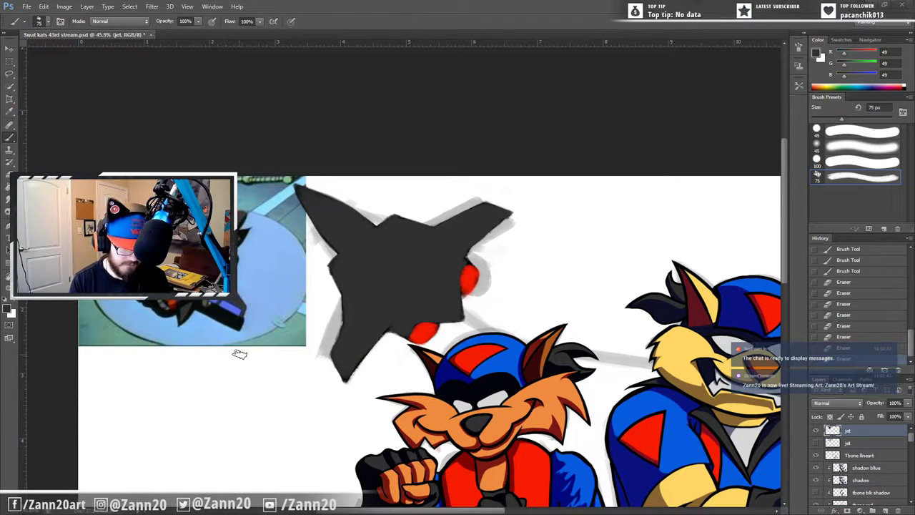
Step: Sample the red (RGB 248, 28, 3) from the smaller character's vest and paint the jet's cockpit canopy, front intakes and two body panels
{"action": "key", "text": "i"}
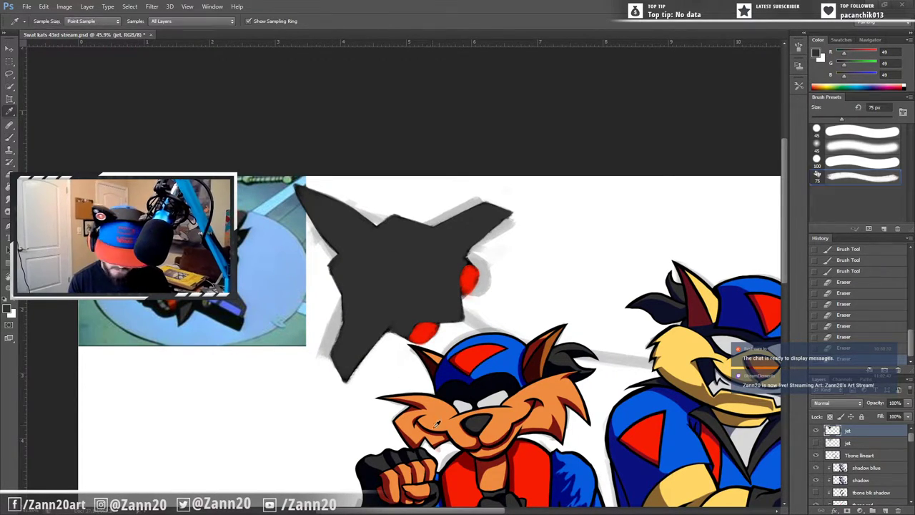
{"action": "left_click", "coordinate": [462, 467]}
{"action": "key", "text": "b"}
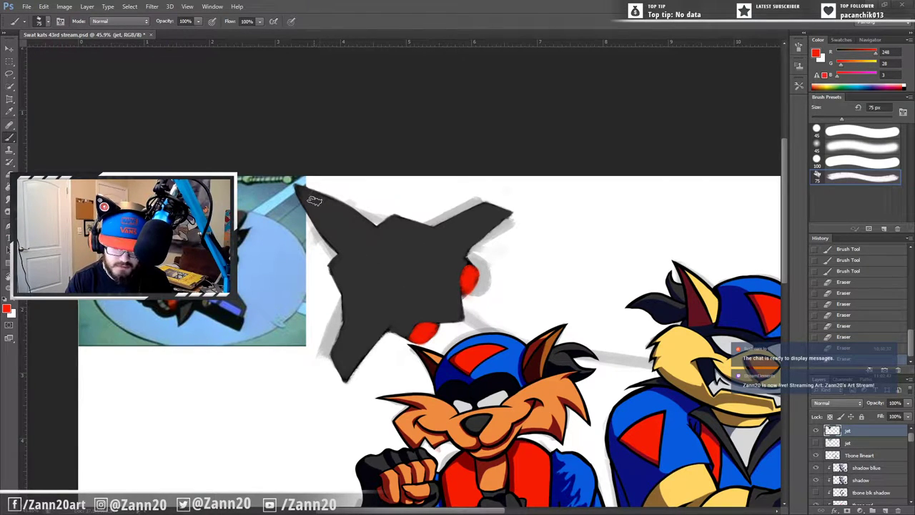
{"action": "left_click_drag", "start_coordinate": [316, 199], "coordinate": [339, 223]}
{"action": "mouse_move", "coordinate": [331, 209]}
{"action": "left_mouse_down"}
{"action": "mouse_move", "coordinate": [346, 221]}
{"action": "mouse_move", "coordinate": [322, 200]}
{"action": "mouse_move", "coordinate": [356, 238]}
{"action": "mouse_move", "coordinate": [347, 217]}
{"action": "mouse_move", "coordinate": [359, 243]}
{"action": "mouse_move", "coordinate": [315, 199]}
{"action": "mouse_move", "coordinate": [344, 233]}
{"action": "mouse_move", "coordinate": [336, 233]}
{"action": "mouse_move", "coordinate": [365, 243]}
{"action": "mouse_move", "coordinate": [355, 222]}
{"action": "left_mouse_up"}
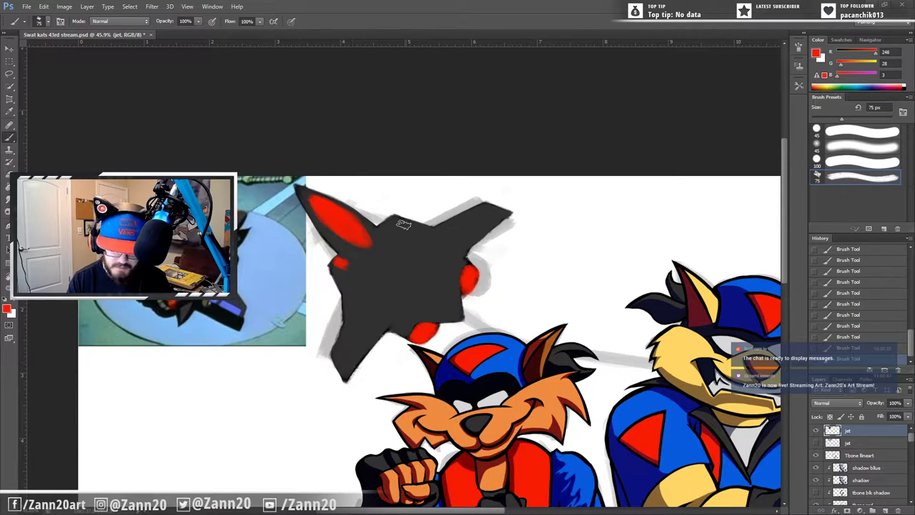
{"action": "left_click_drag", "start_coordinate": [388, 225], "coordinate": [392, 223]}
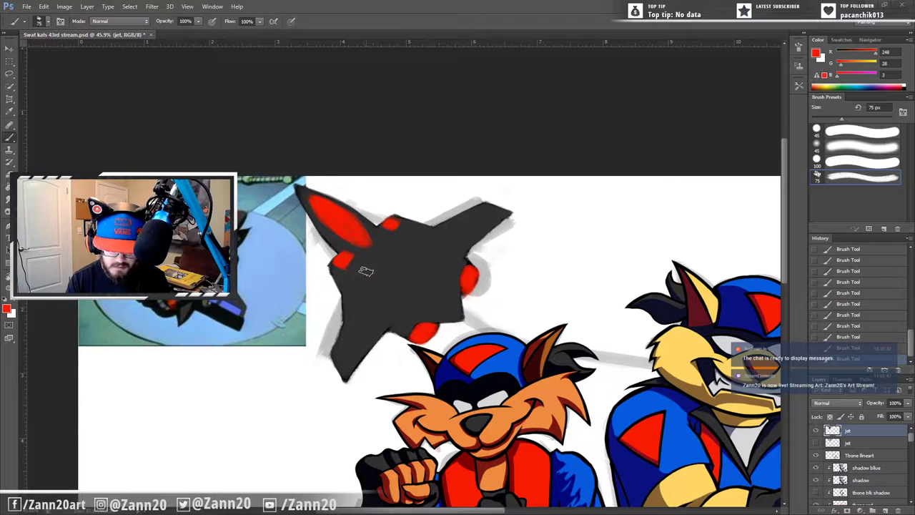
{"action": "mouse_move", "coordinate": [360, 289]}
{"action": "left_mouse_down"}
{"action": "mouse_move", "coordinate": [367, 271]}
{"action": "mouse_move", "coordinate": [360, 298]}
{"action": "left_mouse_up"}
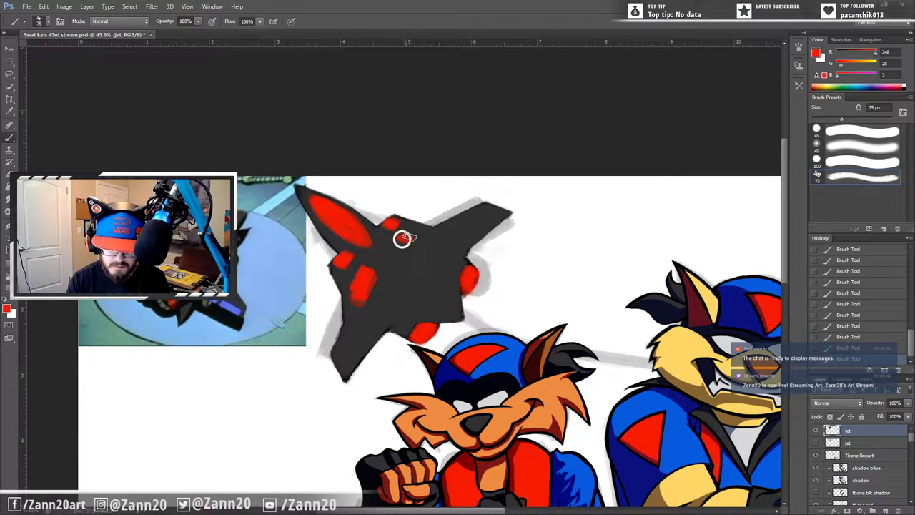
{"action": "mouse_move", "coordinate": [402, 238]}
{"action": "left_mouse_down"}
{"action": "mouse_move", "coordinate": [431, 233]}
{"action": "mouse_move", "coordinate": [416, 234]}
{"action": "left_mouse_up"}
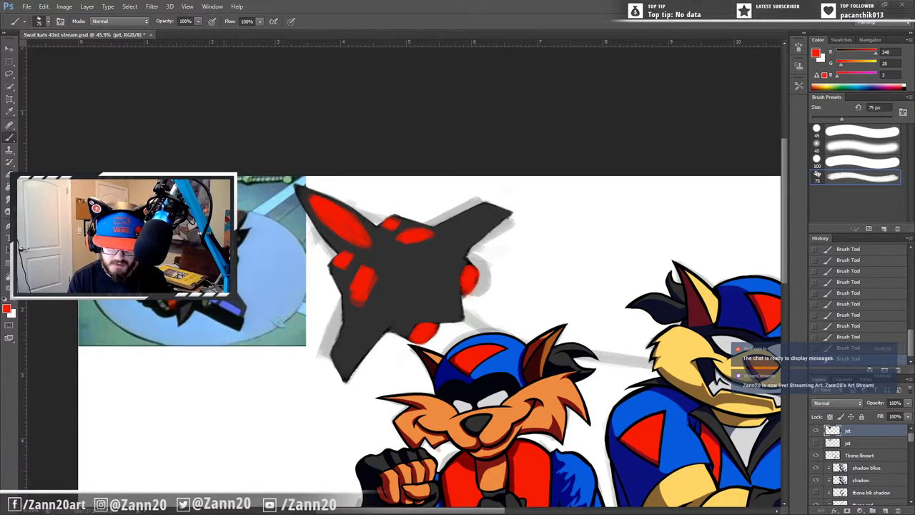
Step: Sample the jet's dark gray (RGB 49, 49, 49) and trim the red body panels into angular shapes with a 40 px brush
{"action": "key", "text": "i"}
{"action": "left_click", "coordinate": [423, 258]}
{"action": "key", "text": "b"}
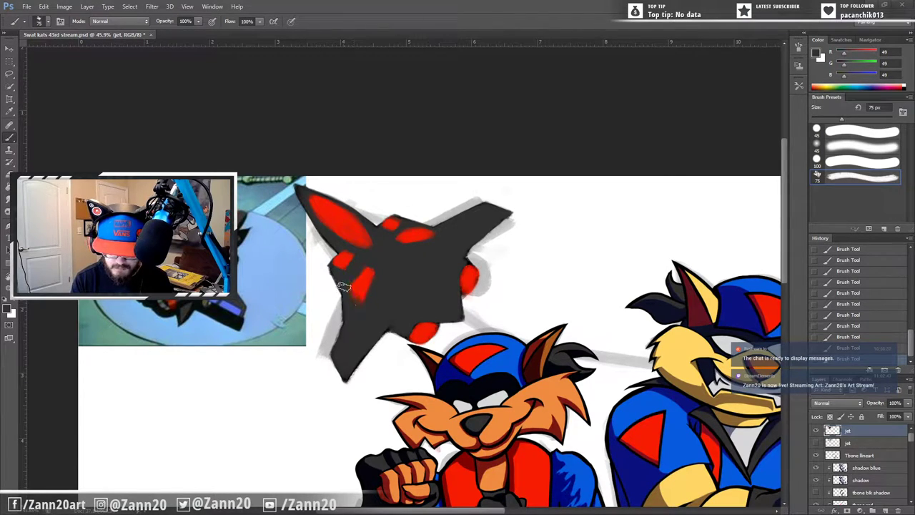
{"action": "key", "text": "bracketleft"}
{"action": "key", "text": "bracketleft"}
{"action": "key", "text": "bracketleft"}
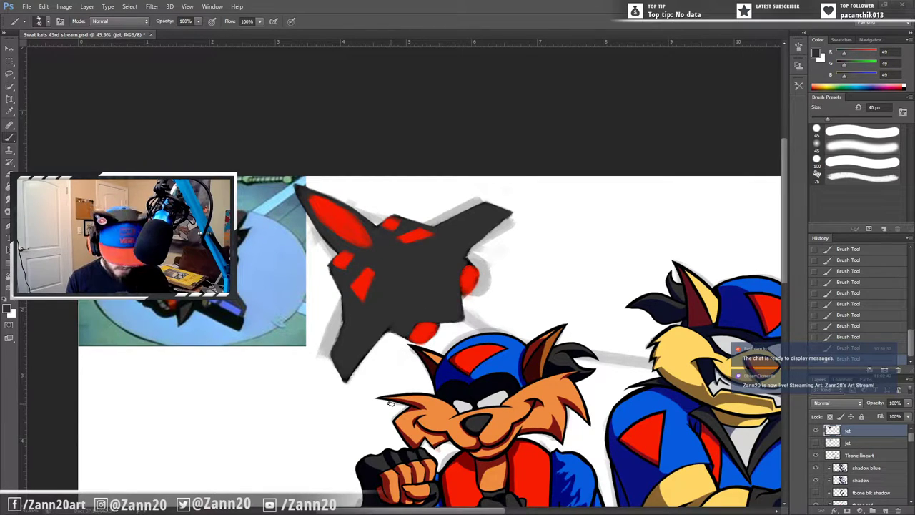
Step: Sample the blue (RGB 6, 90, 221) from the smaller character's cap and paint two stripes along the rear edge of each jet wing
{"action": "left_click", "coordinate": [511, 357], "text": "alt"}
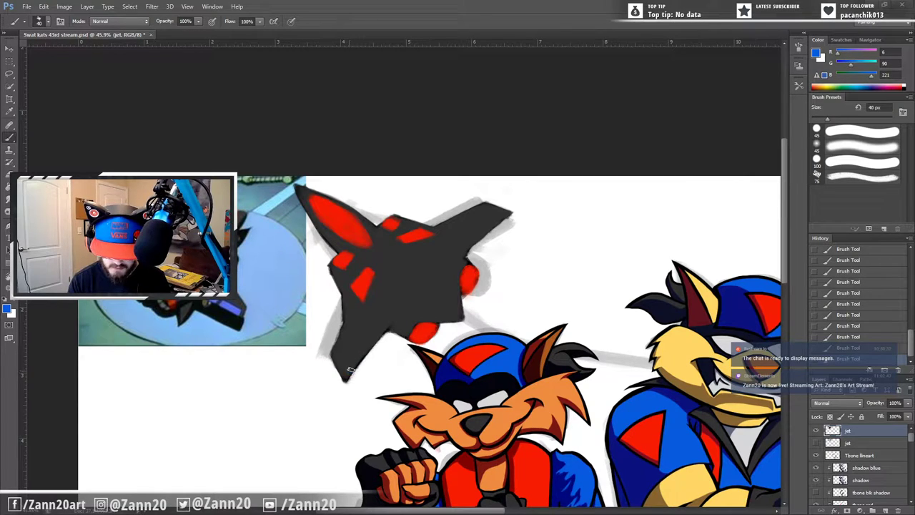
{"action": "left_click_drag", "start_coordinate": [355, 360], "coordinate": [350, 369]}
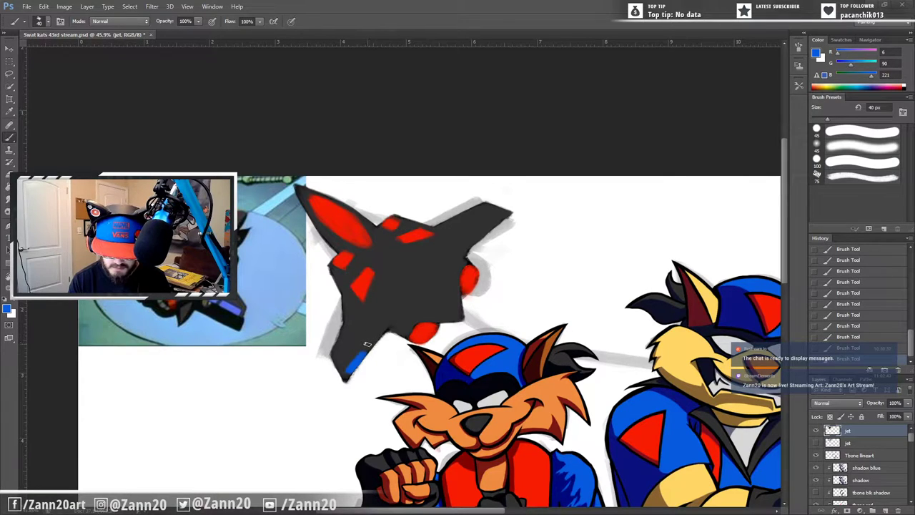
{"action": "left_click_drag", "start_coordinate": [369, 343], "coordinate": [389, 323]}
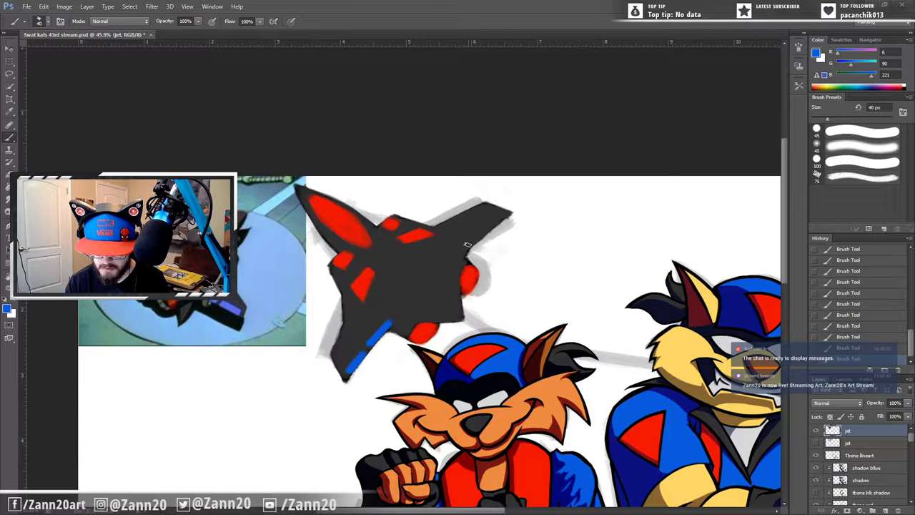
{"action": "mouse_move", "coordinate": [467, 245]}
{"action": "left_mouse_down"}
{"action": "mouse_move", "coordinate": [480, 237]}
{"action": "mouse_move", "coordinate": [457, 256]}
{"action": "mouse_move", "coordinate": [504, 216]}
{"action": "left_mouse_up"}
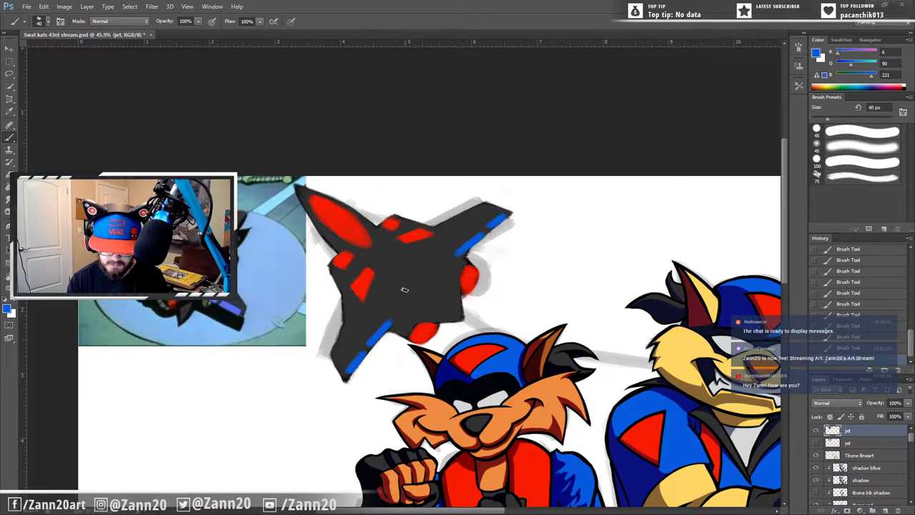
Step: Paint dark gray (RGB 49, 49, 49) openings inside the two red rear engines, touching up the surrounding rims with the sampled red
{"action": "left_click", "coordinate": [429, 291], "text": "alt"}
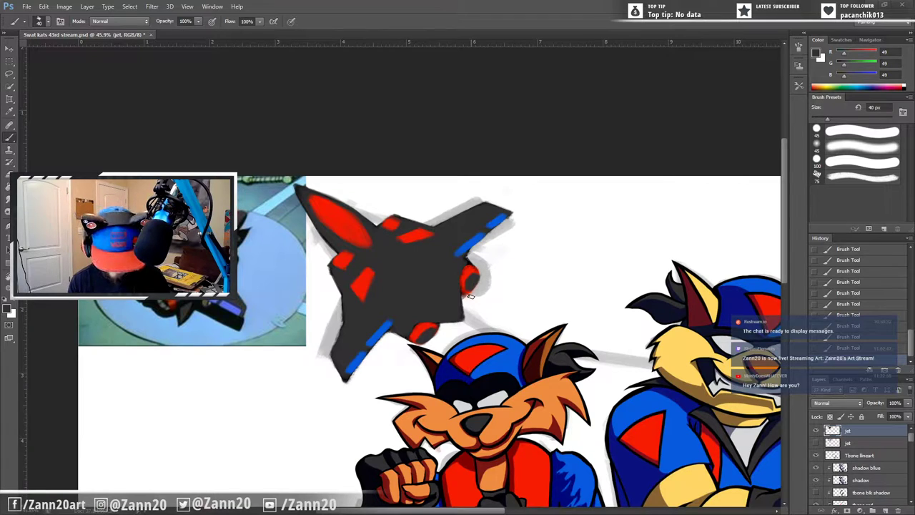
{"action": "left_click", "coordinate": [470, 286], "text": "alt"}
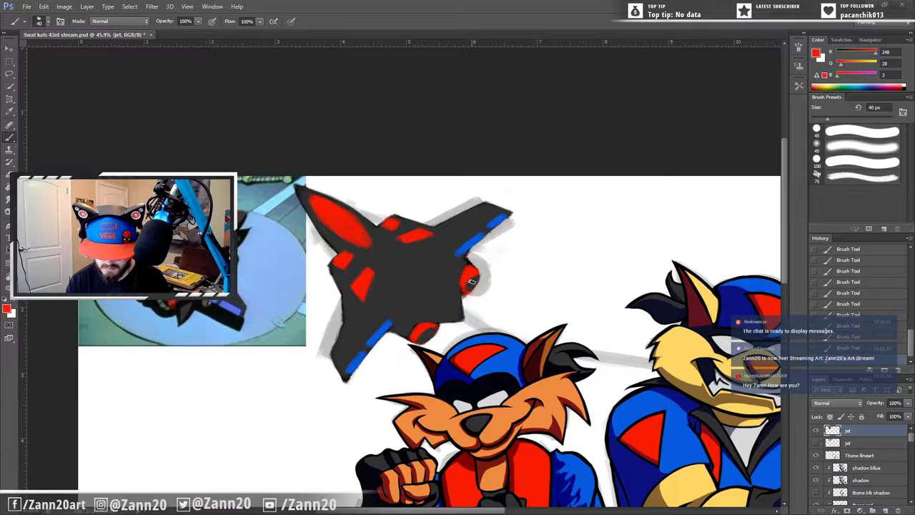
{"action": "left_click", "coordinate": [429, 301], "text": "alt"}
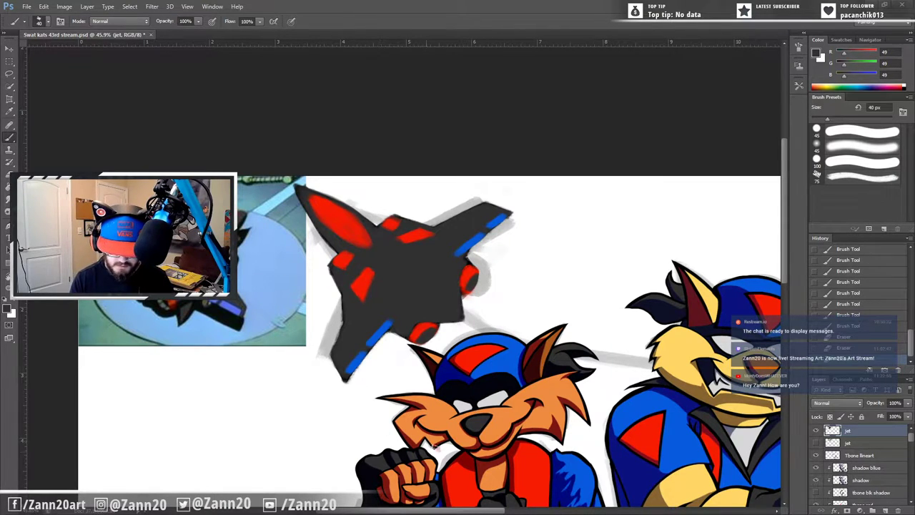
Step: Sample the light blue (RGB 122, 165, 242) from the reference image and paint three window panes on the jet's red canopy
{"action": "key", "text": "i"}
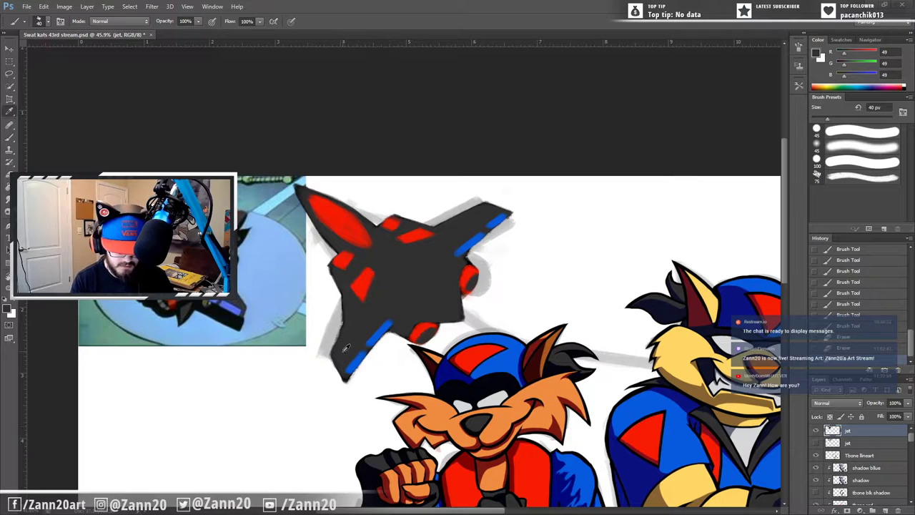
{"action": "left_click_drag", "start_coordinate": [216, 213], "coordinate": [217, 214]}
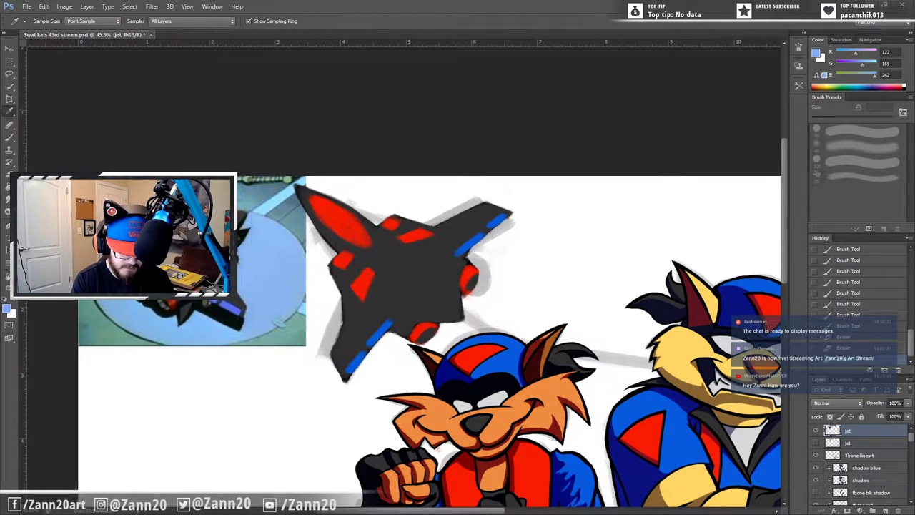
{"action": "key", "text": "b"}
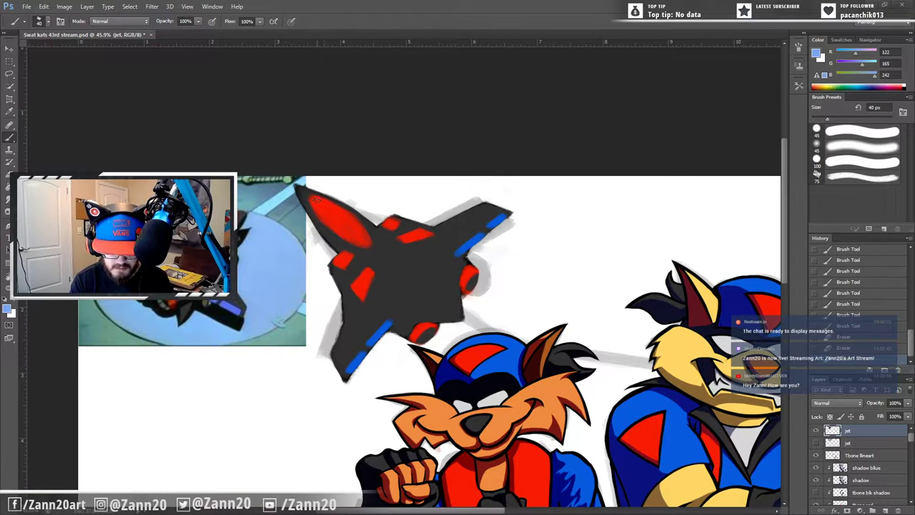
{"action": "key", "text": "ctrl+alt+z"}
{"action": "key", "text": "ctrl+alt+z"}
{"action": "key", "text": "ctrl+alt+z"}
{"action": "key", "text": "ctrl+alt+z"}
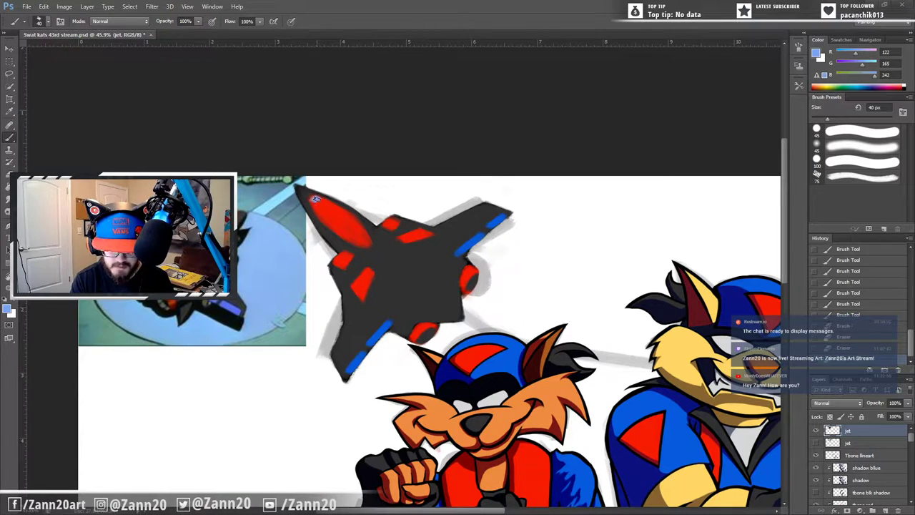
{"action": "key", "text": "ctrl+shift+z"}
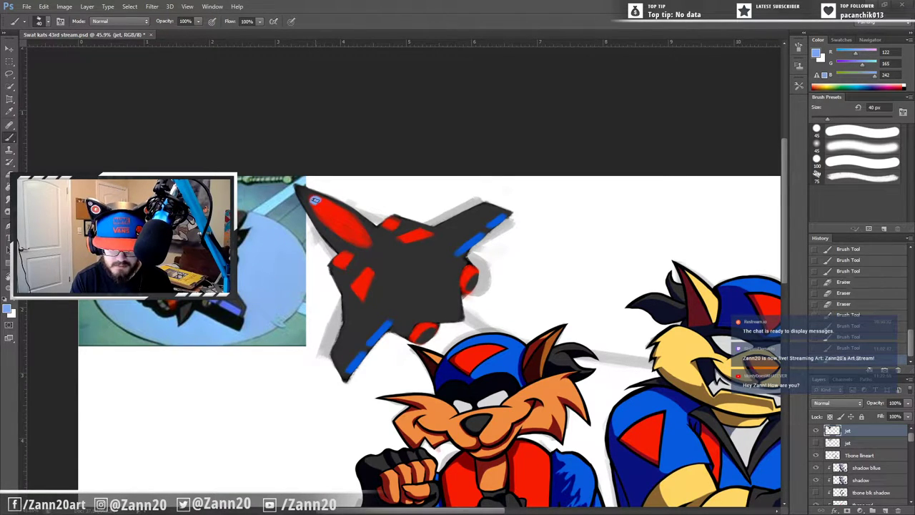
{"action": "key", "text": "ctrl+shift+z"}
{"action": "key", "text": "ctrl+shift+z"}
{"action": "key", "text": "ctrl+shift+z"}
{"action": "key", "text": "ctrl+shift+z"}
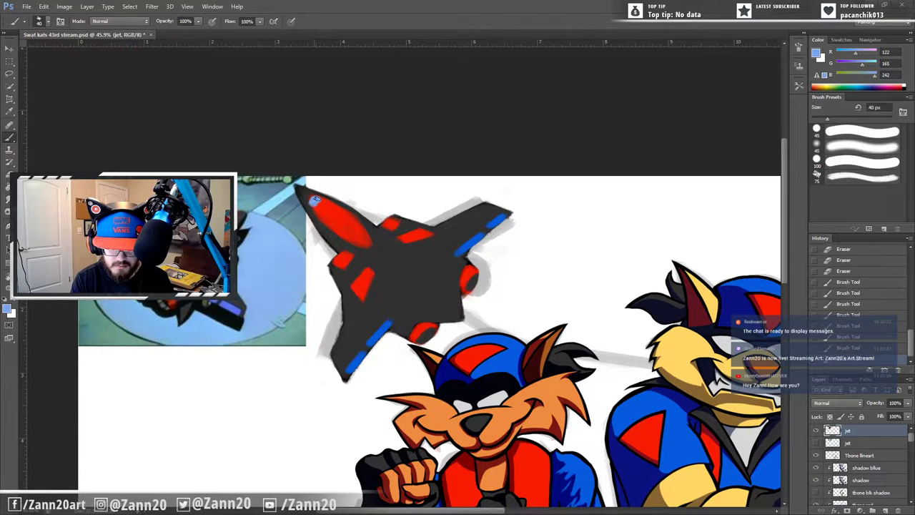
{"action": "key", "text": "ctrl+shift+z"}
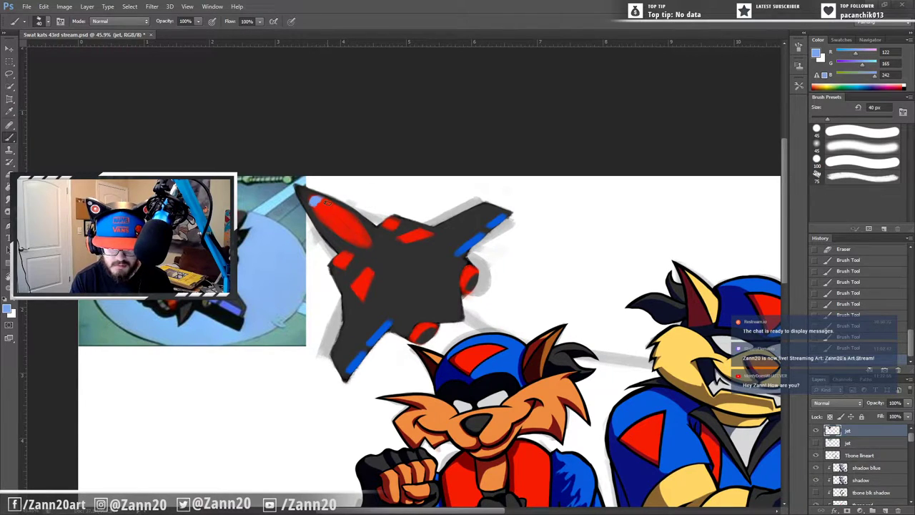
{"action": "key", "text": "ctrl+shift+z"}
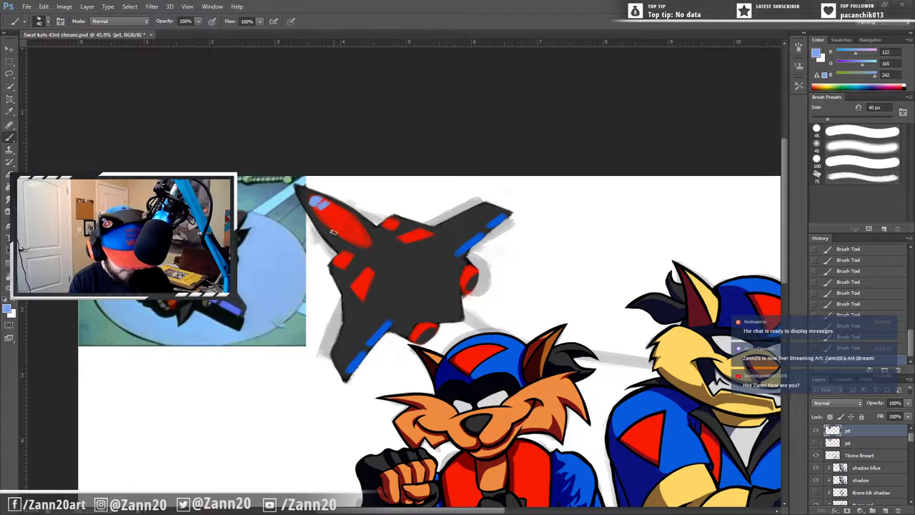
{"action": "key", "text": "ctrl+alt+z"}
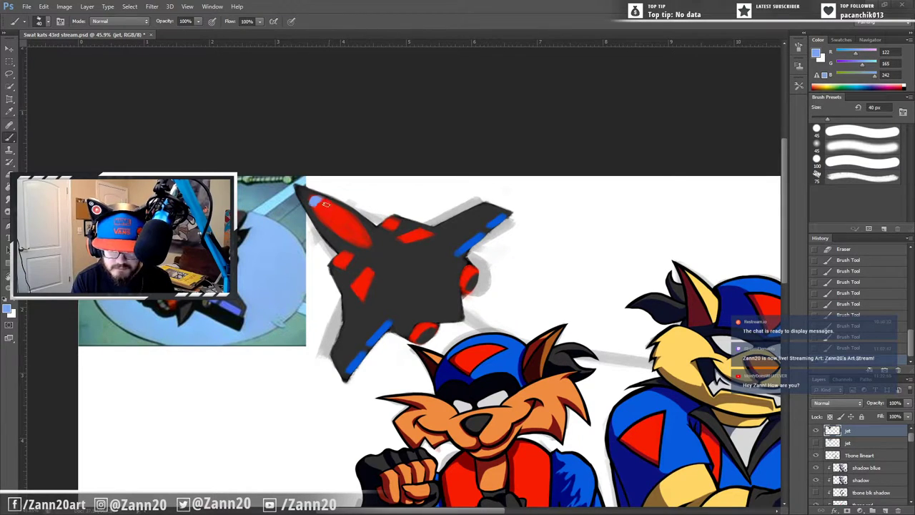
{"action": "key", "text": "ctrl+shift+z"}
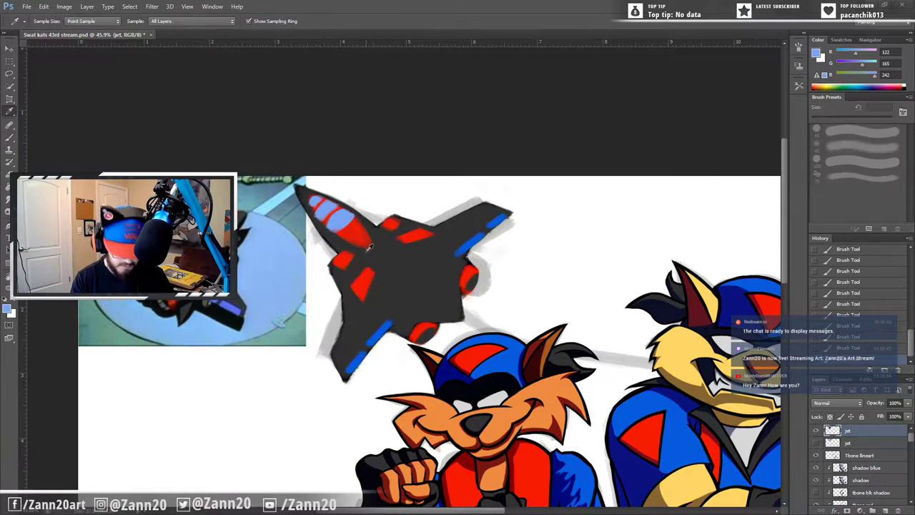
Step: Sample the canopy red (RGB 235, 29, 6) and paint a clean frame around the cockpit windows with a 20 px brush
{"action": "left_click", "coordinate": [332, 227], "text": "alt"}
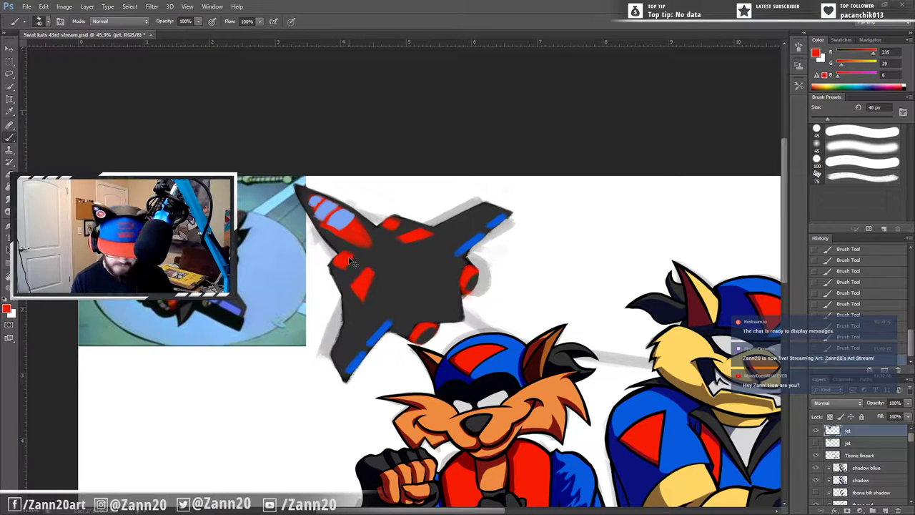
{"action": "key", "text": "z"}
{"action": "left_click_drag", "start_coordinate": [335, 208], "coordinate": [349, 209]}
{"action": "left_click", "coordinate": [349, 209]}
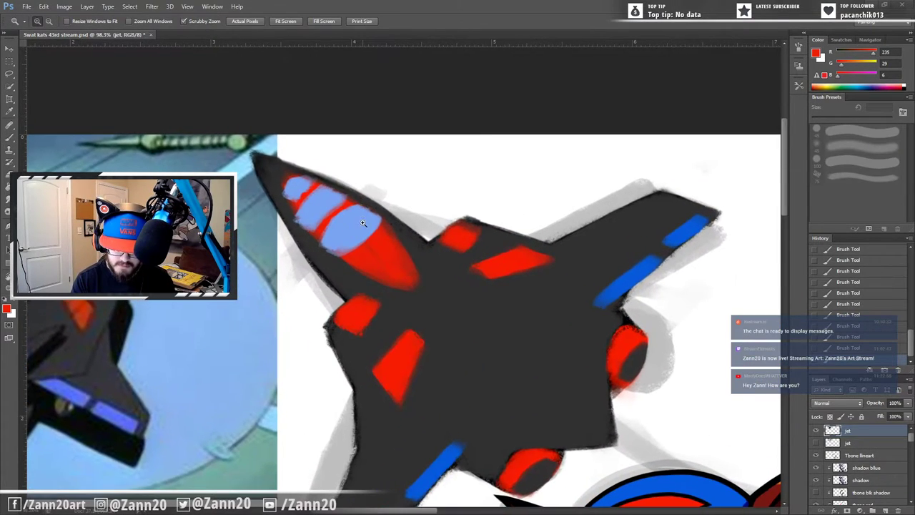
{"action": "key", "text": "b"}
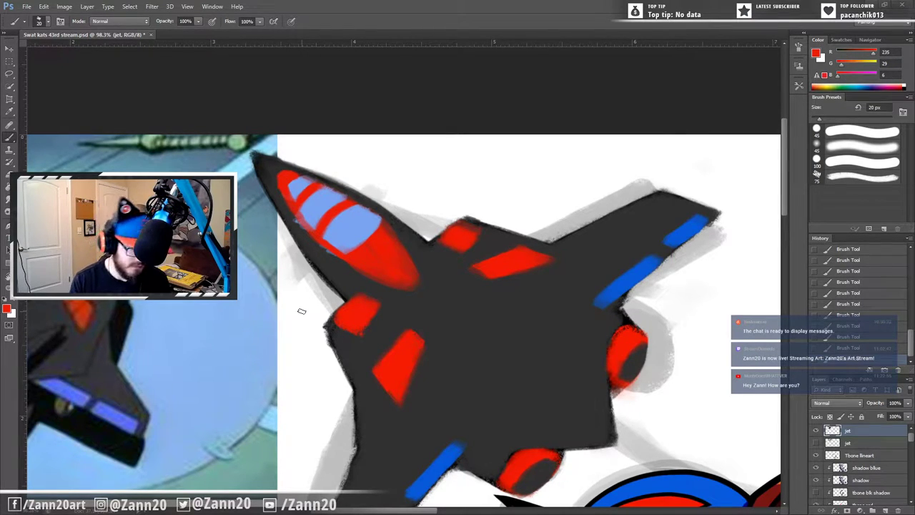
Step: Refine the cockpit window shapes with the sampled light blue, and touch up the frame between and around them with the canopy red
{"action": "left_click", "coordinate": [298, 183], "text": "alt"}
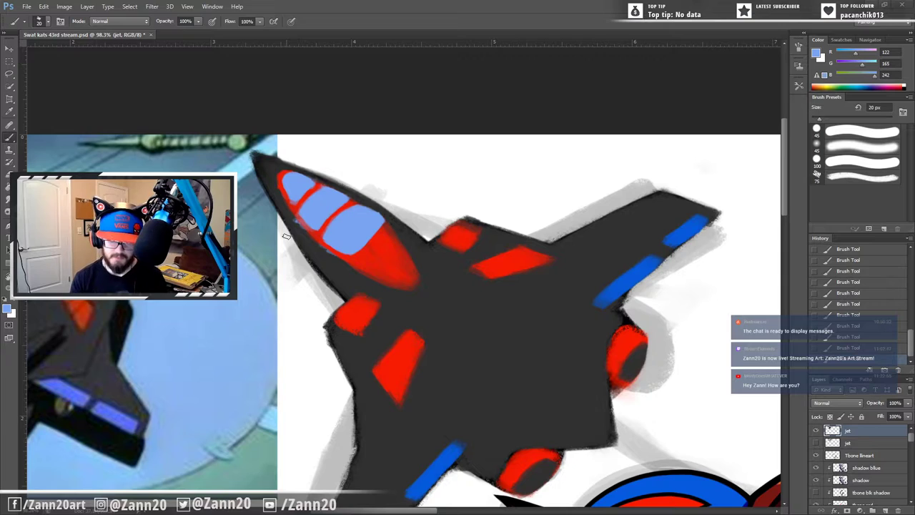
{"action": "left_click", "coordinate": [390, 255], "text": "alt"}
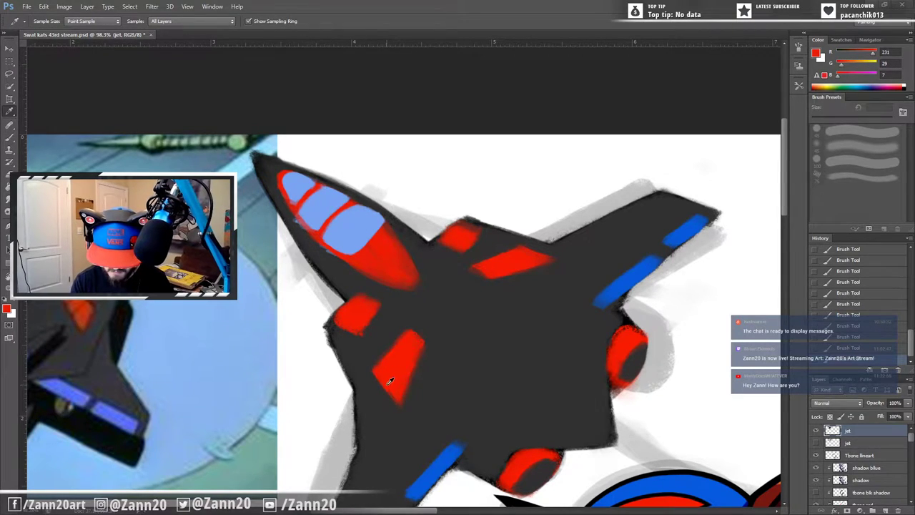
{"action": "left_click", "coordinate": [368, 254], "text": "alt"}
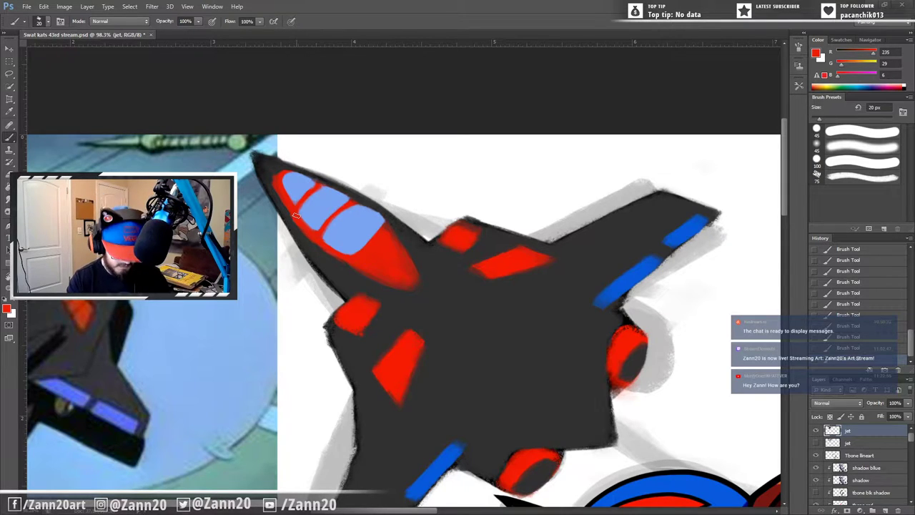
Step: Sample the jet's dark gray and sharpen the edges of the canopy frame, the lower front intake's red patch and the adjacent body outline
{"action": "left_click", "coordinate": [269, 169], "text": "alt"}
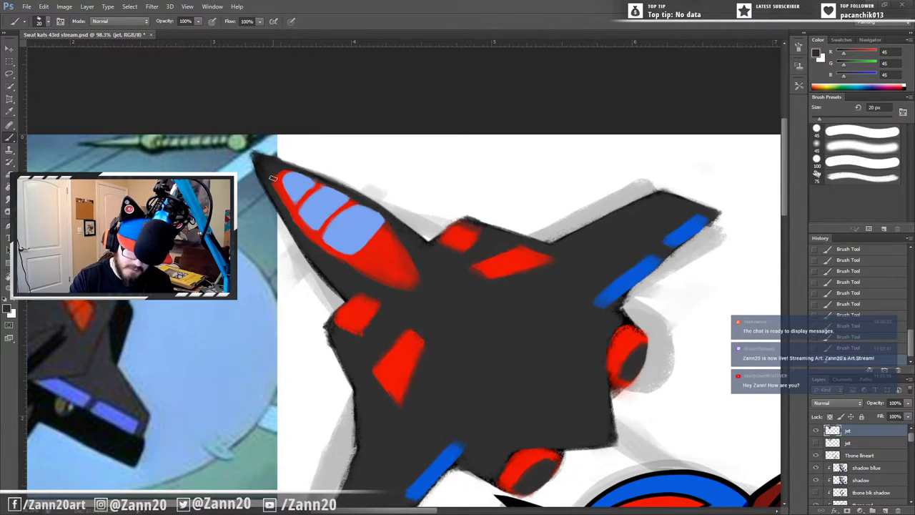
{"action": "left_click", "coordinate": [458, 386], "text": "alt"}
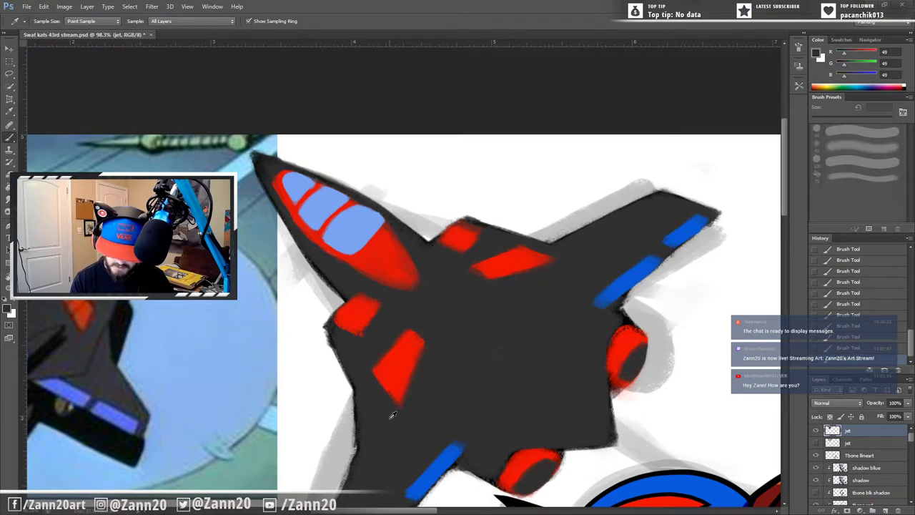
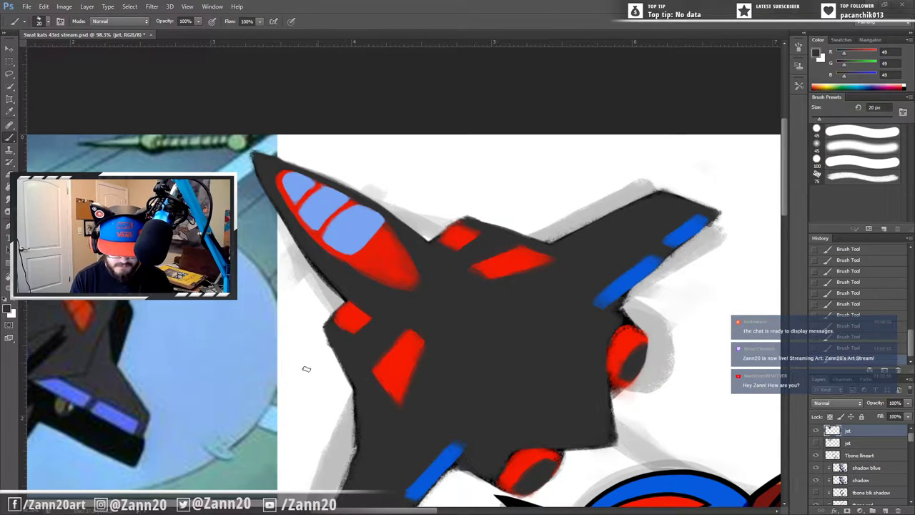
{"action": "left_click_drag", "start_coordinate": [239, 367], "coordinate": [333, 370]}
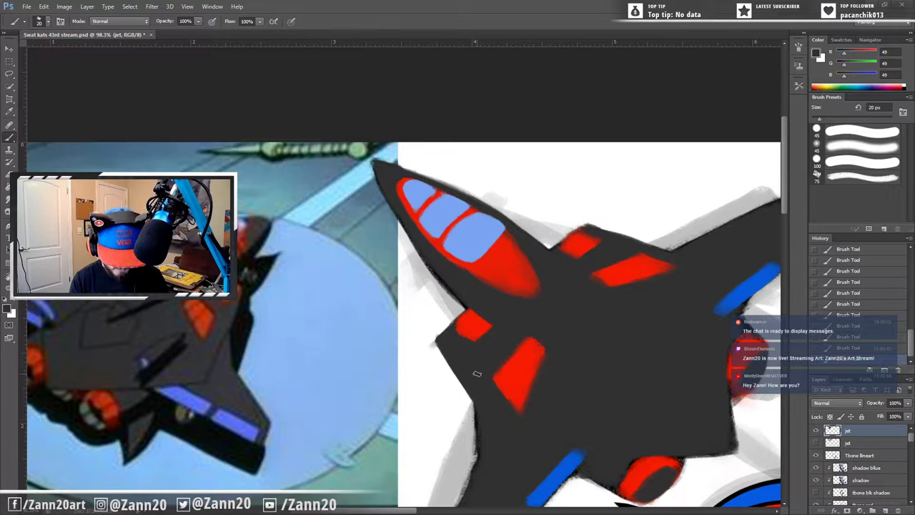
Step: Sample the red (RGB 247, 28, 3) and extend the patches over both front intakes, then clean their edges with the body's dark gray
{"action": "left_click", "coordinate": [470, 319], "text": "alt"}
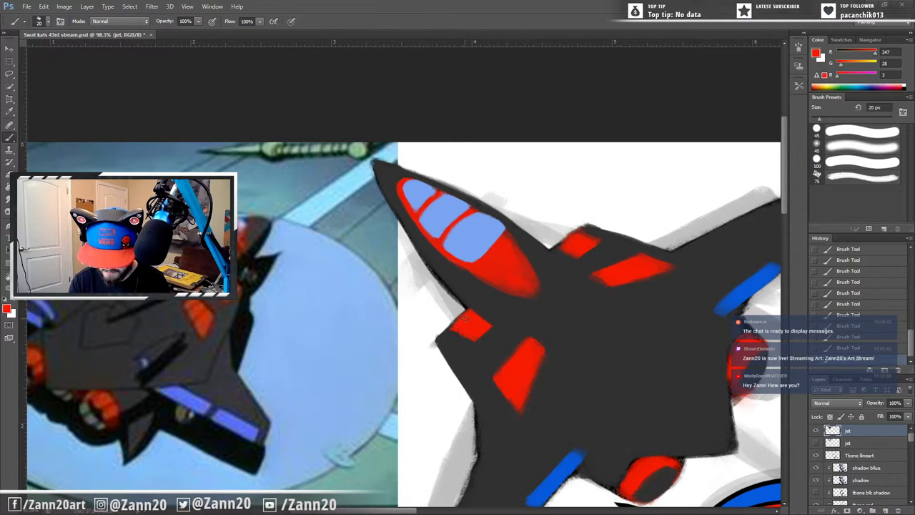
{"action": "left_click_drag", "start_coordinate": [464, 320], "coordinate": [443, 334]}
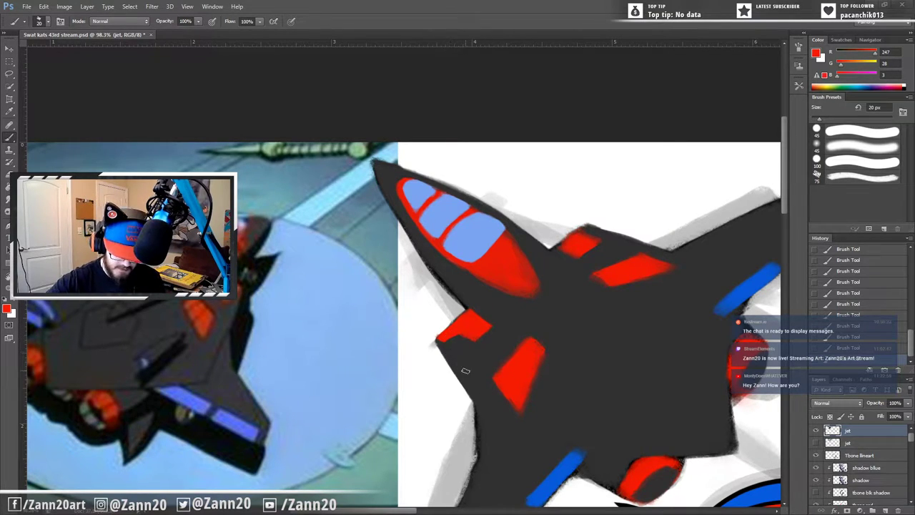
{"action": "mouse_move", "coordinate": [442, 339]}
{"action": "left_mouse_down"}
{"action": "mouse_move", "coordinate": [479, 380]}
{"action": "mouse_move", "coordinate": [474, 371]}
{"action": "left_mouse_up"}
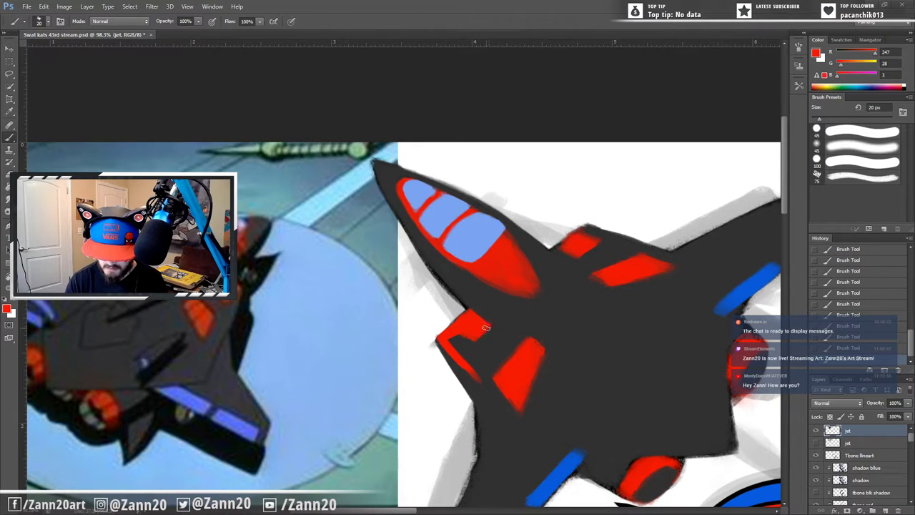
{"action": "mouse_move", "coordinate": [486, 328]}
{"action": "left_mouse_down"}
{"action": "mouse_move", "coordinate": [468, 366]}
{"action": "mouse_move", "coordinate": [476, 346]}
{"action": "mouse_move", "coordinate": [477, 358]}
{"action": "mouse_move", "coordinate": [483, 349]}
{"action": "mouse_move", "coordinate": [452, 340]}
{"action": "left_mouse_up"}
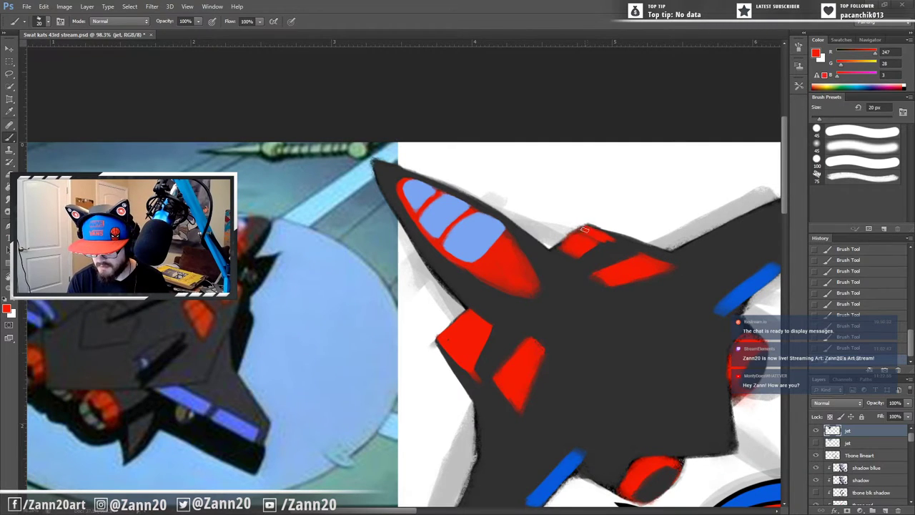
{"action": "left_click_drag", "start_coordinate": [582, 232], "coordinate": [564, 244]}
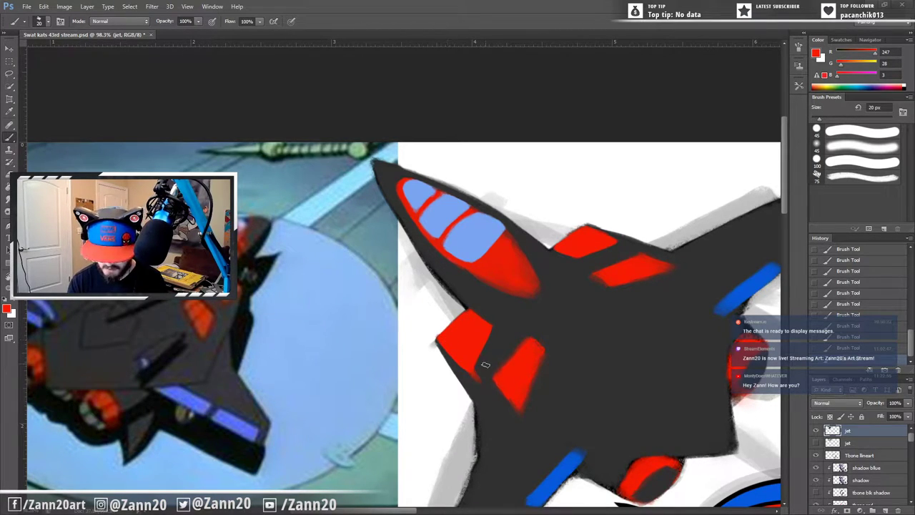
{"action": "left_click", "coordinate": [496, 353], "text": "alt"}
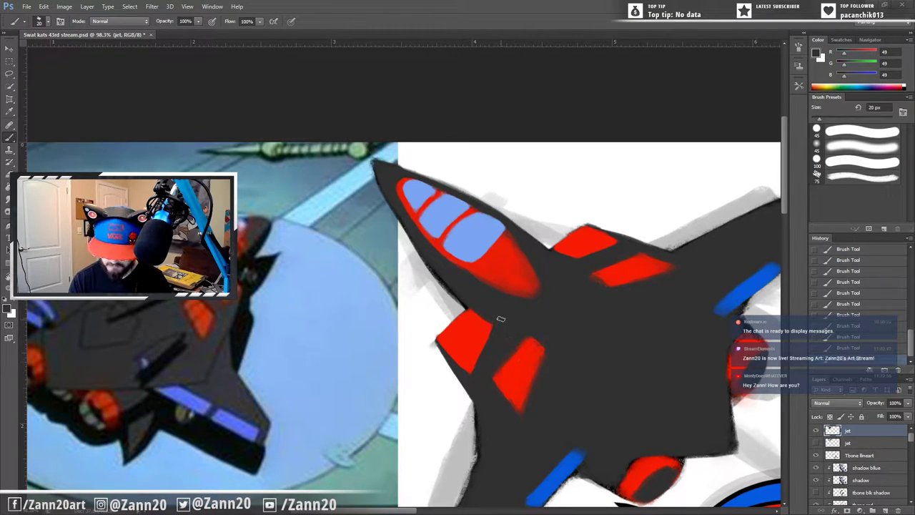
Step: Sample a darker gray (RGB 42, 42, 42) and outline the nose section back over the body, softening the line with the body gray (49, 49, 49)
{"action": "left_click", "coordinate": [461, 293], "text": "alt"}
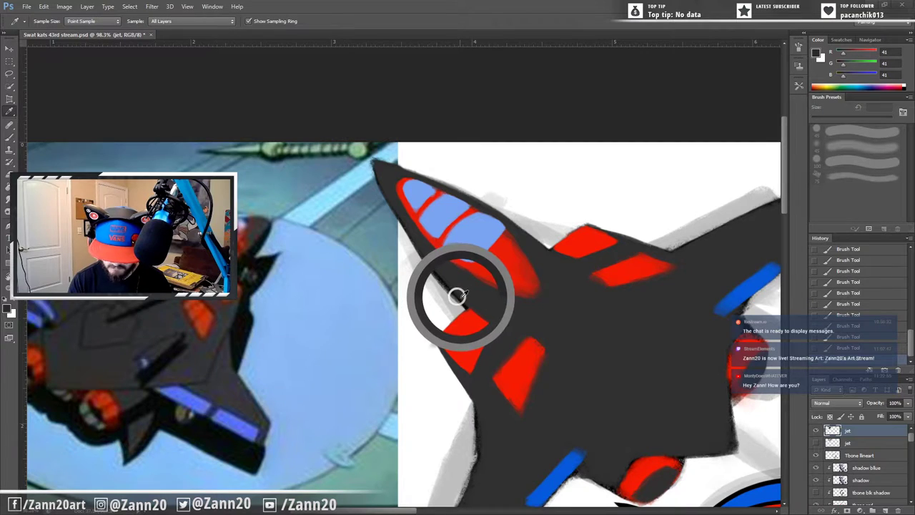
{"action": "left_click_drag", "start_coordinate": [463, 291], "coordinate": [459, 286]}
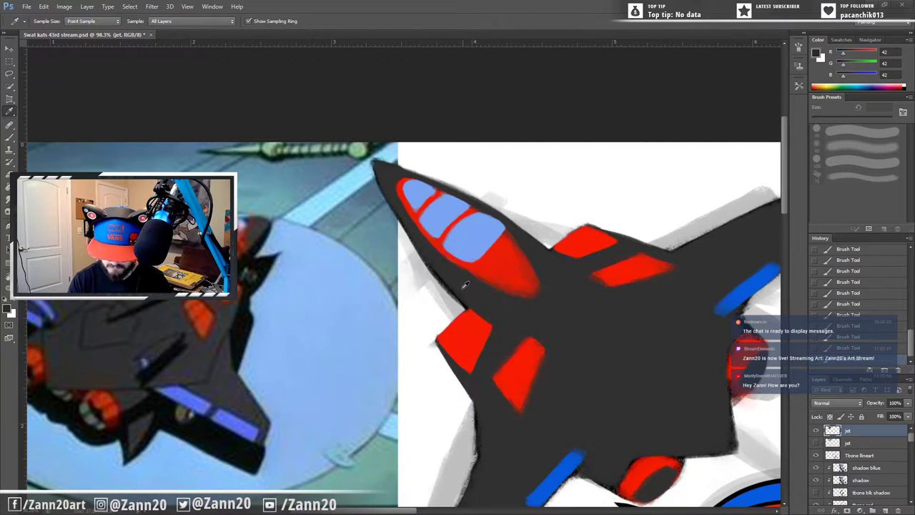
{"action": "key", "text": "b"}
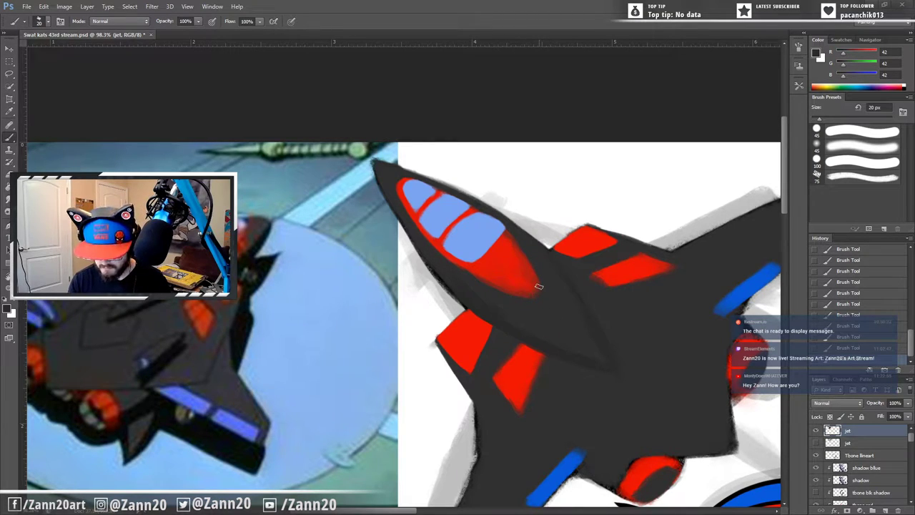
{"action": "left_click", "coordinate": [545, 307], "text": "alt"}
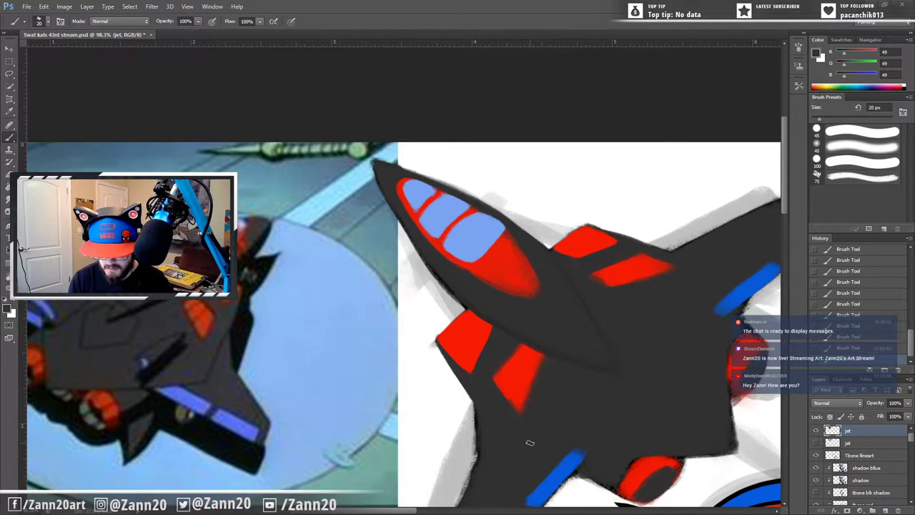
Step: Fill the canopy's rear section to a sharp point with the sampled red (RGB 246, 28, 3), and tidy its edge with the body gray
{"action": "mouse_move", "coordinate": [554, 391]}
{"action": "left_mouse_down"}
{"action": "mouse_move", "coordinate": [570, 348]}
{"action": "mouse_move", "coordinate": [559, 392]}
{"action": "left_mouse_up"}
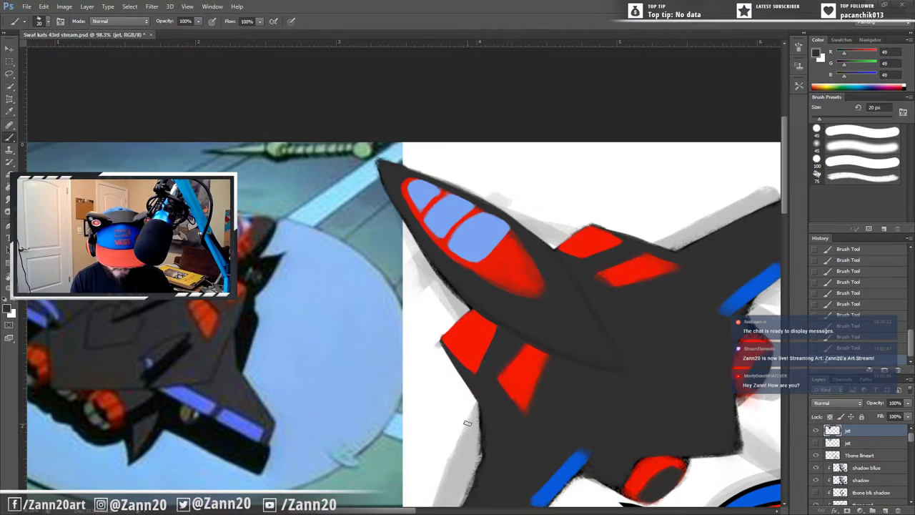
{"action": "left_click", "coordinate": [465, 333], "text": "alt"}
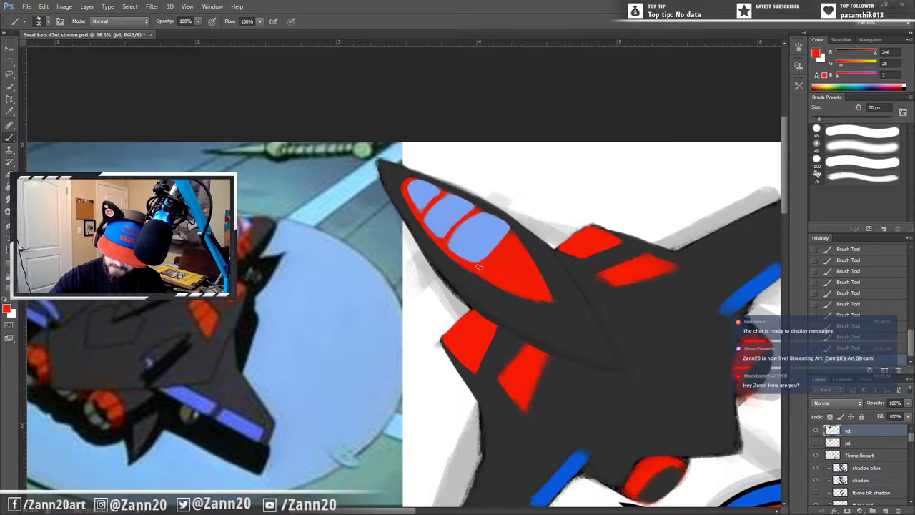
{"action": "left_click", "coordinate": [552, 318], "text": "alt"}
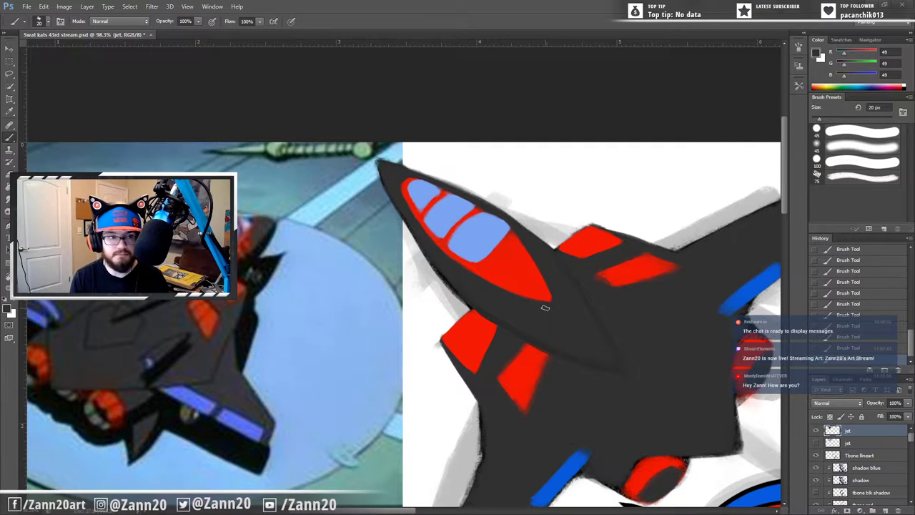
Step: Paint dividing lines between the jet's body and both wings in the darker gray (RGB 42, 42, 42), and clean the body with the base gray
{"action": "key", "text": "z"}
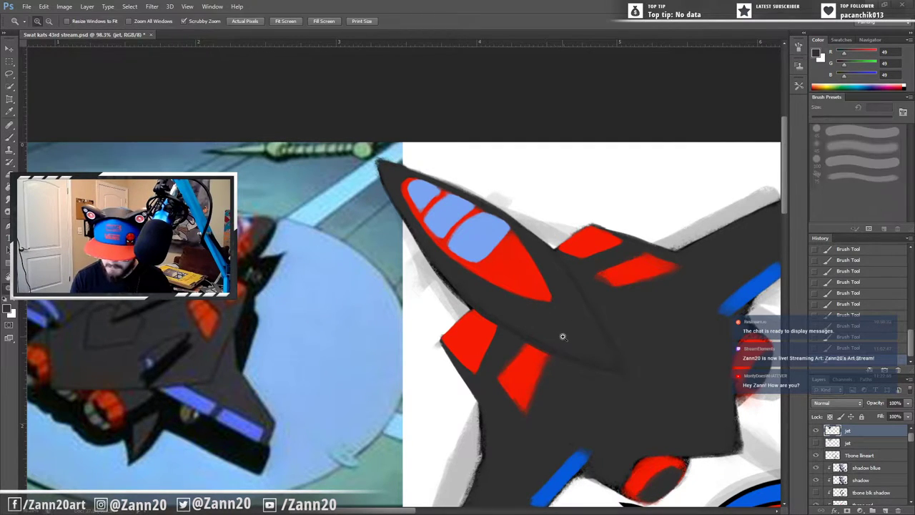
{"action": "left_click_drag", "start_coordinate": [572, 326], "coordinate": [557, 333]}
{"action": "key", "text": "b"}
{"action": "left_click_drag", "start_coordinate": [603, 374], "coordinate": [578, 320]}
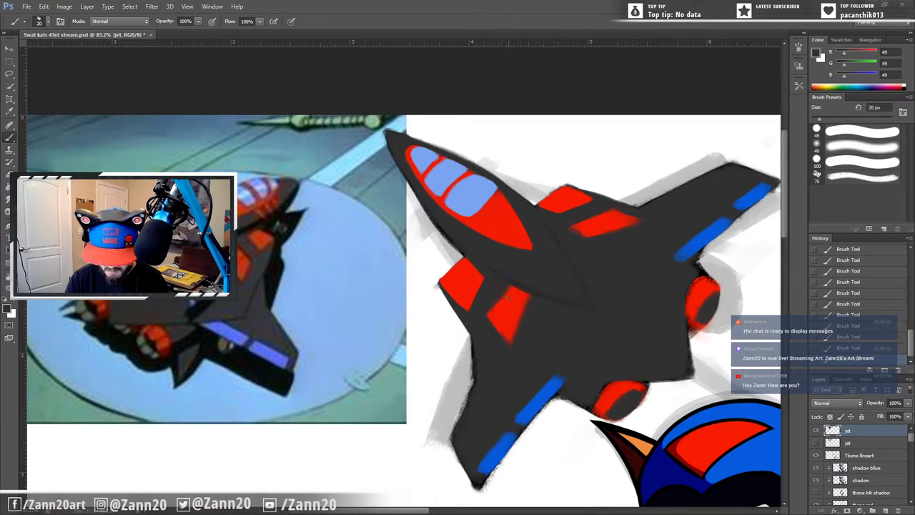
{"action": "left_click", "coordinate": [551, 294], "text": "alt"}
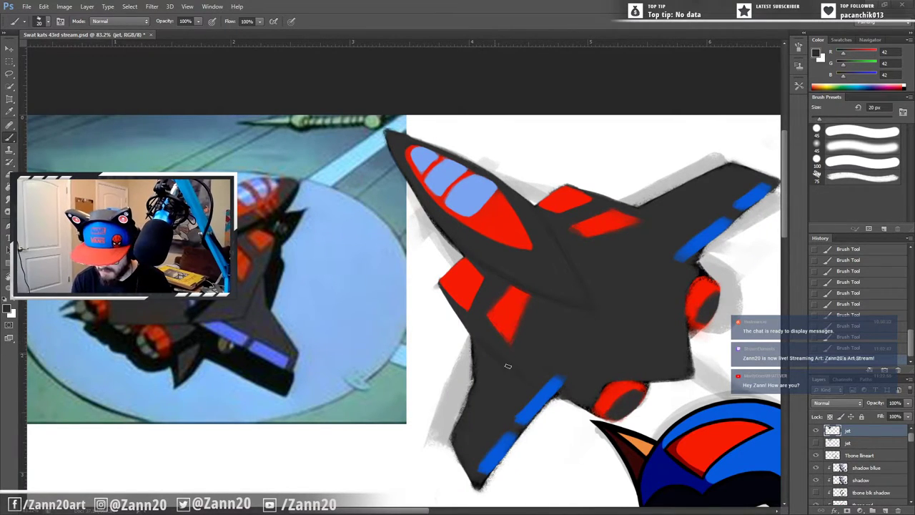
{"action": "left_click_drag", "start_coordinate": [536, 387], "coordinate": [578, 385]}
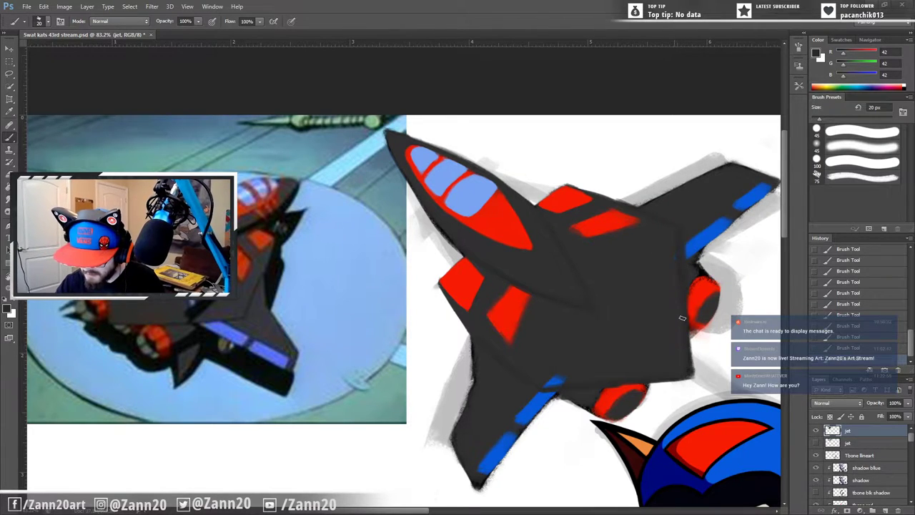
{"action": "left_click", "coordinate": [641, 304], "text": "alt"}
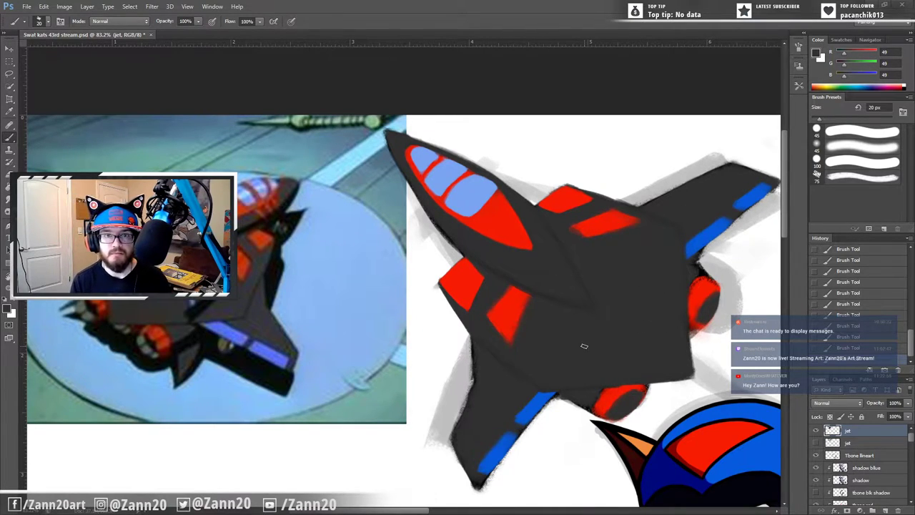
Step: Sample the red (RGB 247, 28, 3) and enlarge the two red panels behind the front intakes, sharpening their outlines
{"action": "mouse_move", "coordinate": [561, 403]}
{"action": "left_mouse_down"}
{"action": "mouse_move", "coordinate": [530, 389]}
{"action": "mouse_move", "coordinate": [521, 408]}
{"action": "left_mouse_up"}
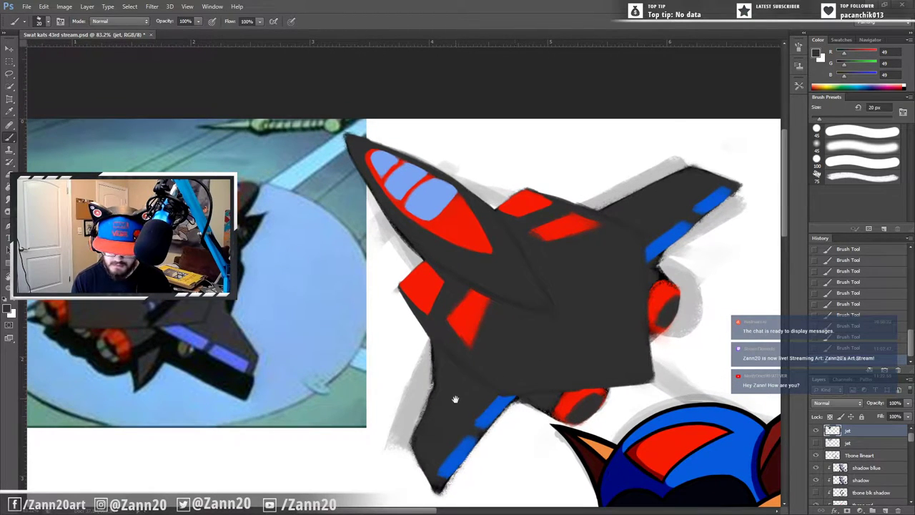
{"action": "left_click_drag", "start_coordinate": [453, 399], "coordinate": [535, 378]}
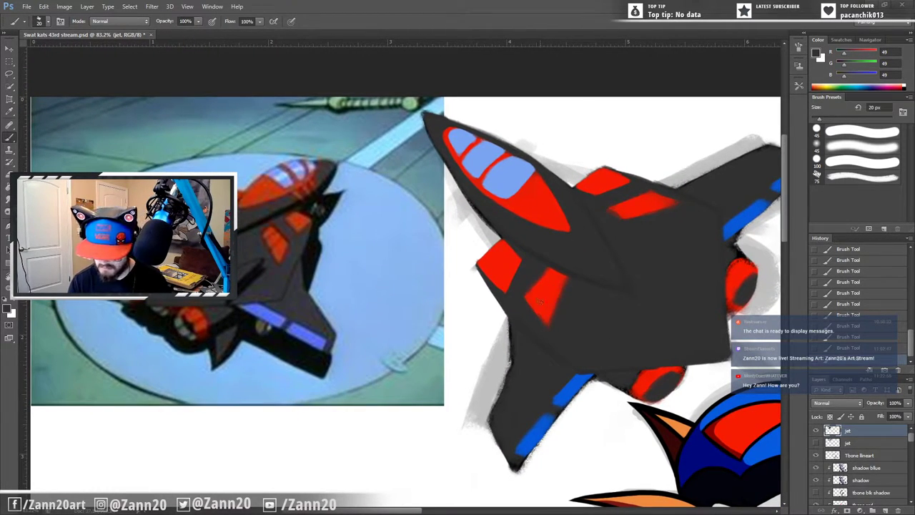
{"action": "left_click", "coordinate": [540, 301], "text": "alt"}
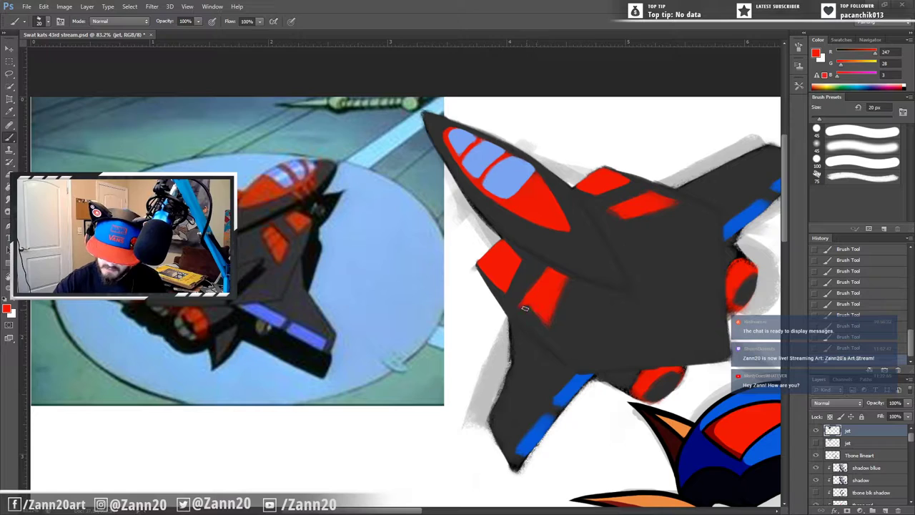
{"action": "mouse_move", "coordinate": [524, 308]}
{"action": "left_mouse_down"}
{"action": "mouse_move", "coordinate": [543, 339]}
{"action": "mouse_move", "coordinate": [532, 307]}
{"action": "mouse_move", "coordinate": [535, 324]}
{"action": "left_mouse_up"}
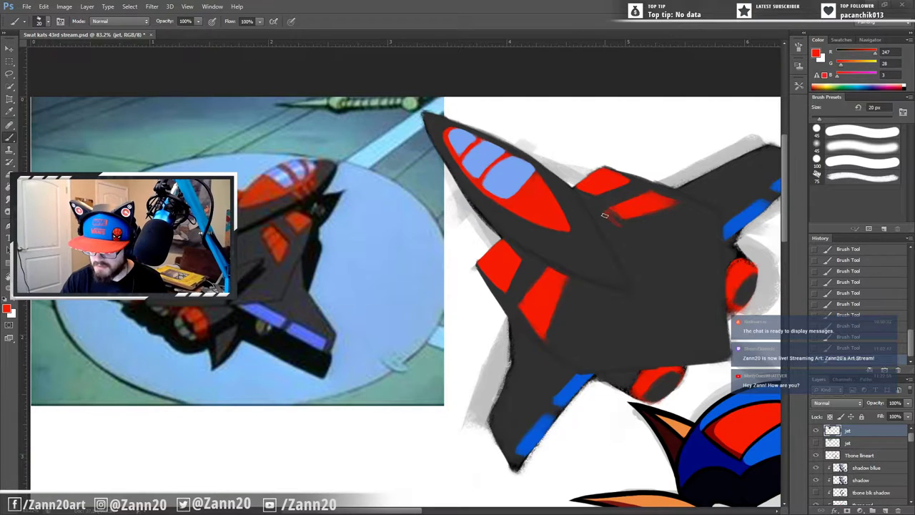
{"action": "mouse_move", "coordinate": [605, 213]}
{"action": "left_mouse_down"}
{"action": "mouse_move", "coordinate": [623, 224]}
{"action": "mouse_move", "coordinate": [628, 203]}
{"action": "mouse_move", "coordinate": [606, 213]}
{"action": "mouse_move", "coordinate": [672, 213]}
{"action": "mouse_move", "coordinate": [686, 208]}
{"action": "mouse_move", "coordinate": [661, 202]}
{"action": "mouse_move", "coordinate": [680, 204]}
{"action": "left_mouse_up"}
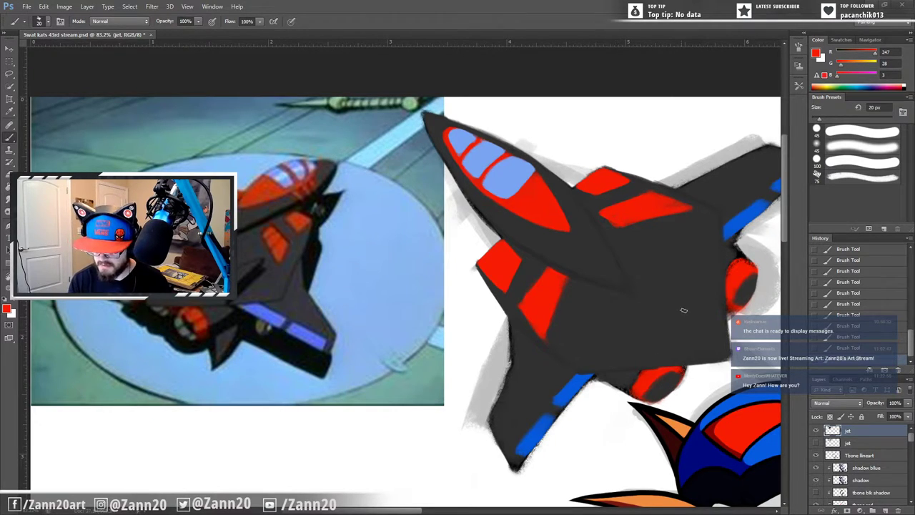
Step: Lasso the jet's far wing with its adjoining red patches and move it closer to the body, to X 1713.50 px, Y 223.50 px
{"action": "left_click_drag", "start_coordinate": [684, 310], "coordinate": [461, 377]}
{"action": "key", "text": "l"}
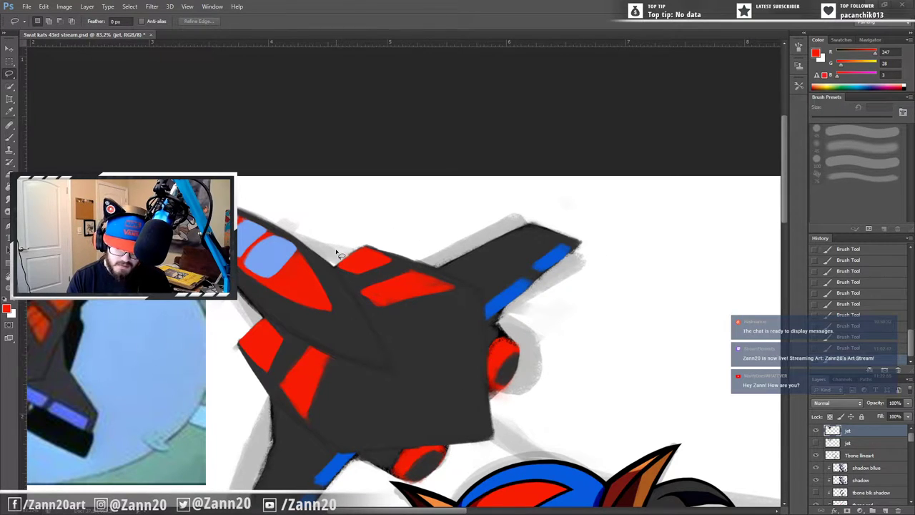
{"action": "mouse_move", "coordinate": [338, 250]}
{"action": "left_mouse_down"}
{"action": "mouse_move", "coordinate": [448, 328]}
{"action": "mouse_move", "coordinate": [471, 331]}
{"action": "mouse_move", "coordinate": [575, 311]}
{"action": "mouse_move", "coordinate": [634, 234]}
{"action": "mouse_move", "coordinate": [484, 186]}
{"action": "mouse_move", "coordinate": [337, 252]}
{"action": "left_mouse_up"}
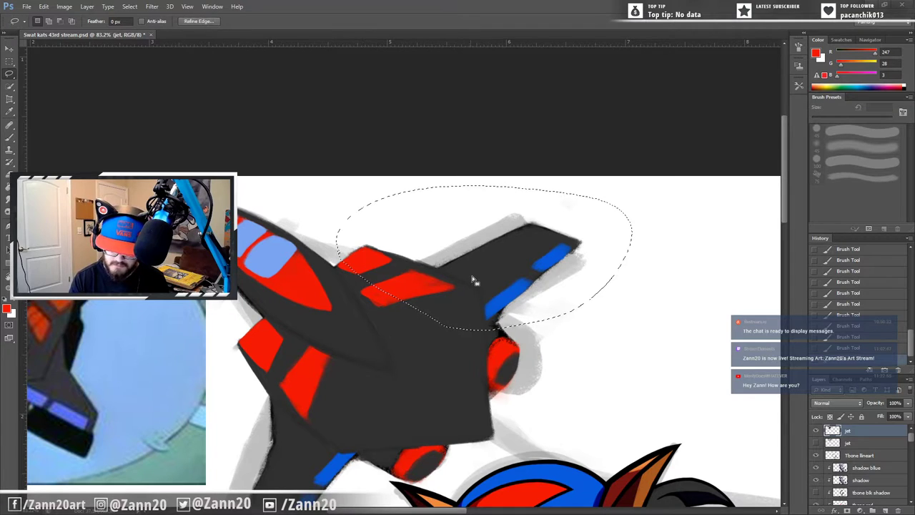
{"action": "key", "text": "ctrl"}
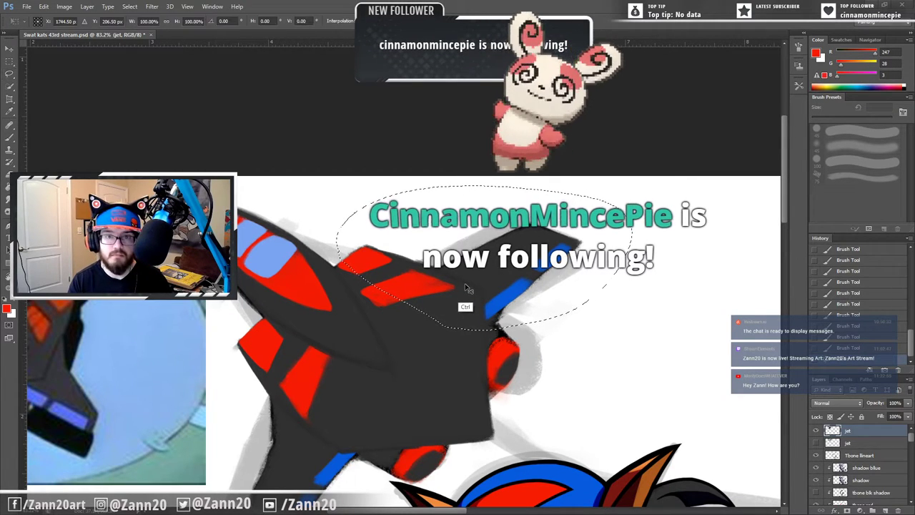
{"action": "key", "text": "ctrl+t"}
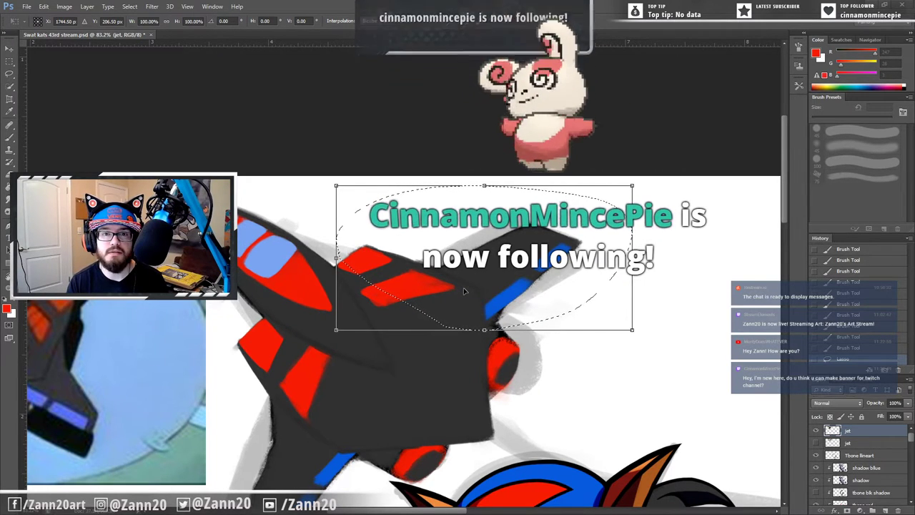
{"action": "left_click_drag", "start_coordinate": [512, 267], "coordinate": [499, 272]}
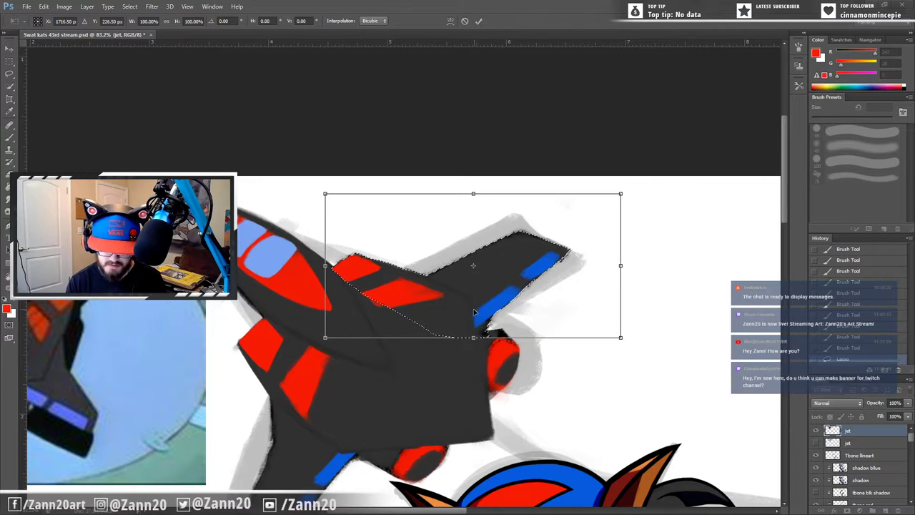
{"action": "left_click_drag", "start_coordinate": [467, 310], "coordinate": [449, 319]}
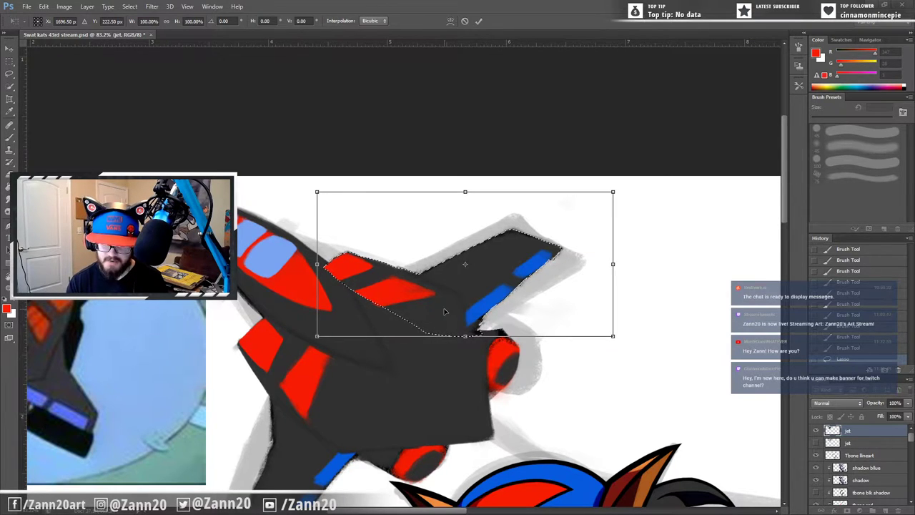
{"action": "left_click_drag", "start_coordinate": [444, 312], "coordinate": [453, 313]}
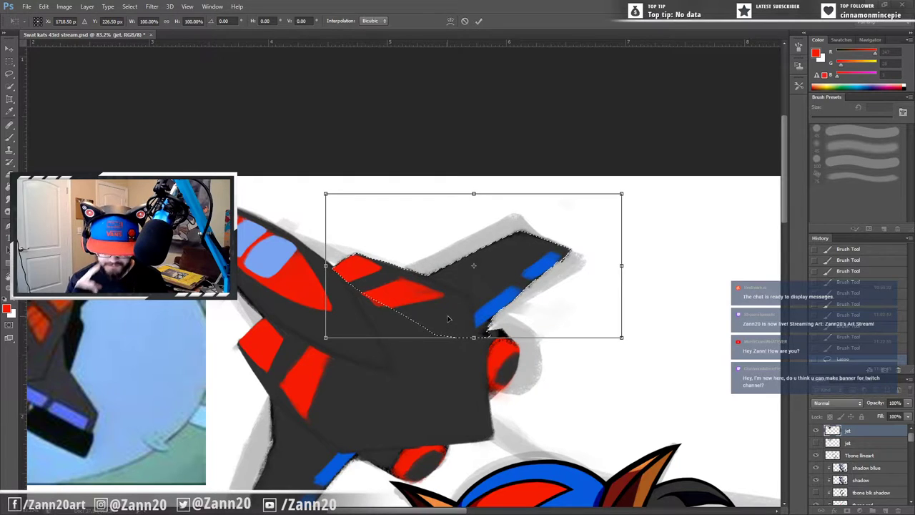
{"action": "left_click_drag", "start_coordinate": [460, 318], "coordinate": [460, 320]}
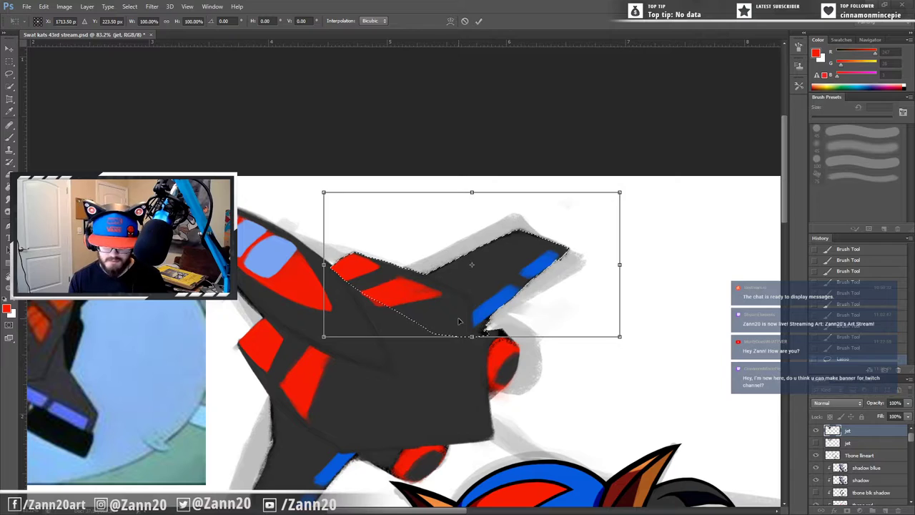
{"action": "left_click_drag", "start_coordinate": [429, 399], "coordinate": [471, 341]}
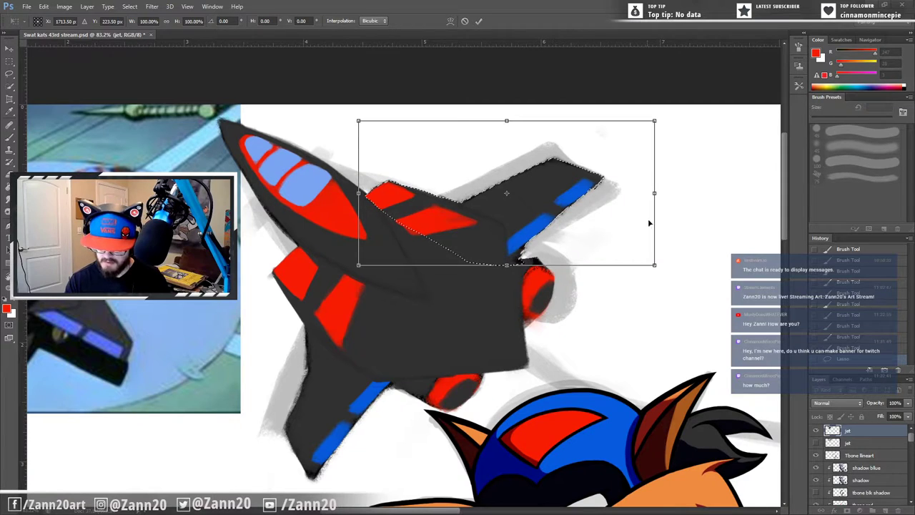
{"action": "key", "text": "Return"}
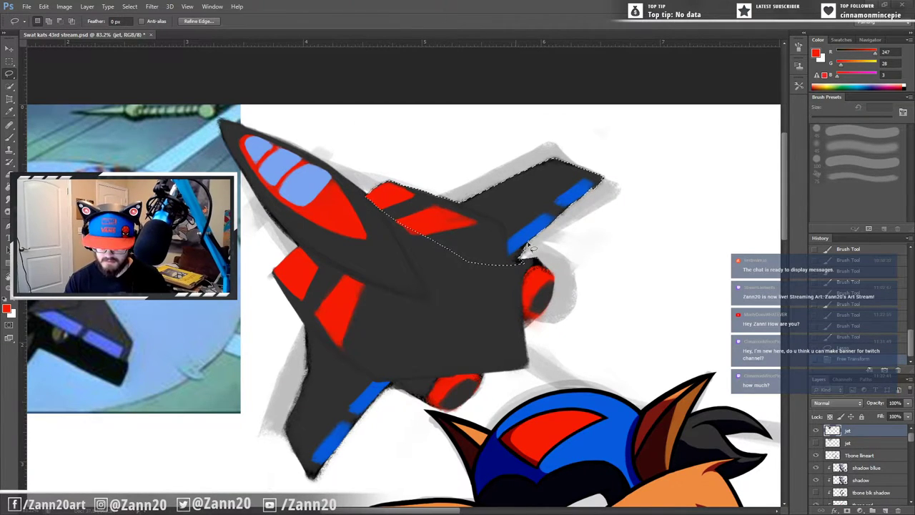
{"action": "key", "text": "ctrl+d"}
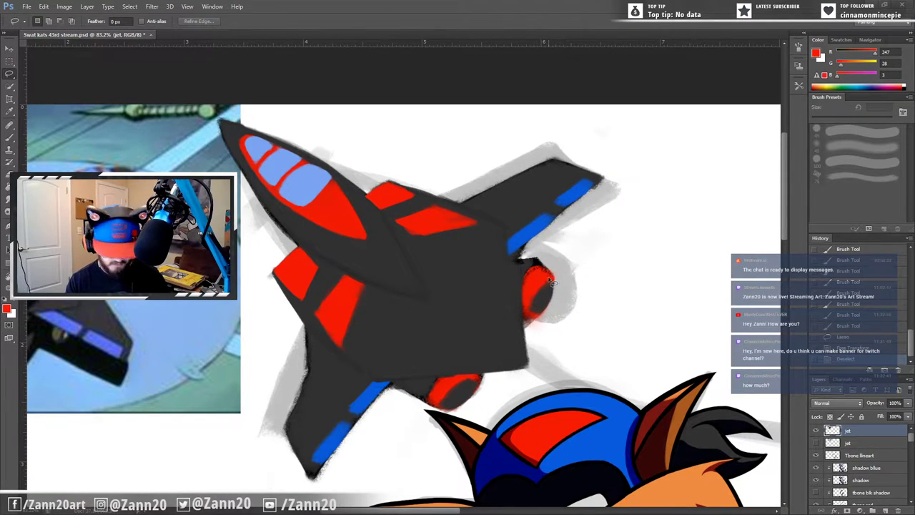
{"action": "key", "text": "b"}
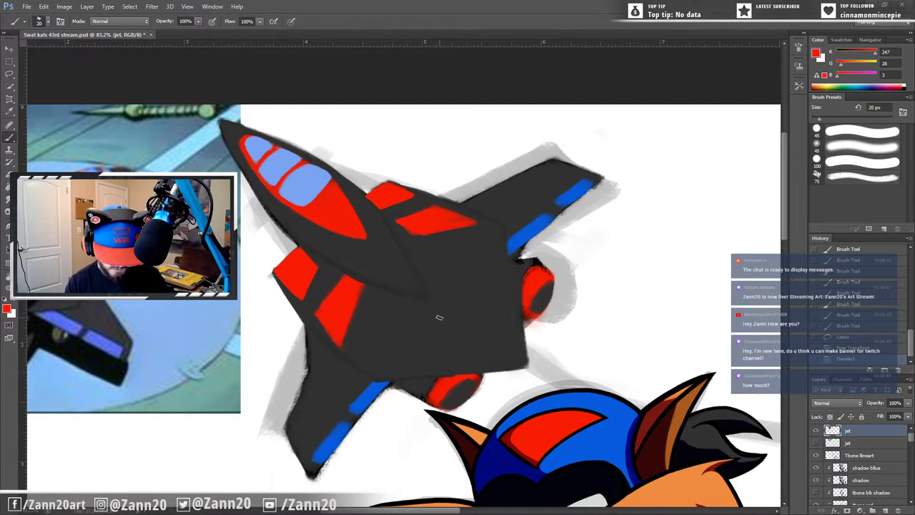
Step: Sample the body gray (RGB 49, 49, 49) and trim the lower edge of the red panel behind the far intake
{"action": "left_click", "coordinate": [449, 327], "text": "alt"}
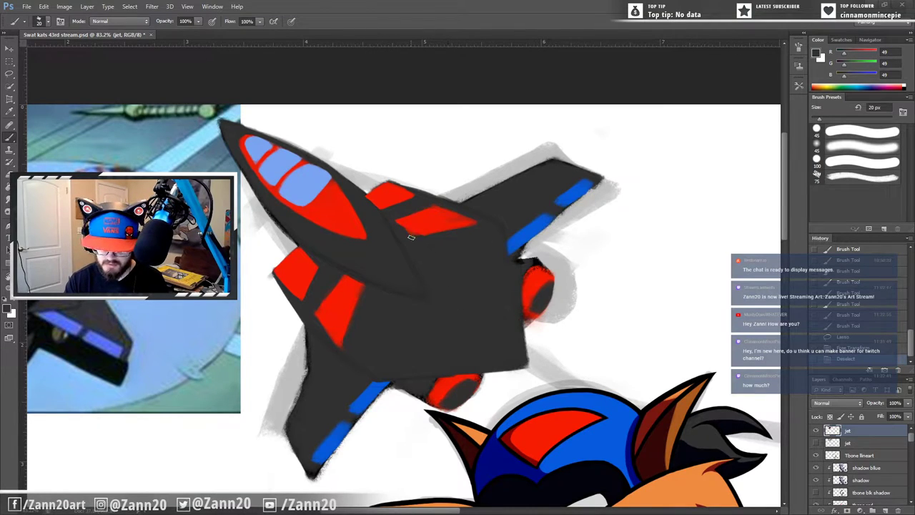
{"action": "mouse_move", "coordinate": [403, 228]}
{"action": "left_mouse_down"}
{"action": "mouse_move", "coordinate": [422, 239]}
{"action": "mouse_move", "coordinate": [403, 232]}
{"action": "mouse_move", "coordinate": [425, 248]}
{"action": "mouse_move", "coordinate": [402, 229]}
{"action": "mouse_move", "coordinate": [436, 249]}
{"action": "mouse_move", "coordinate": [433, 235]}
{"action": "mouse_move", "coordinate": [423, 239]}
{"action": "mouse_move", "coordinate": [466, 234]}
{"action": "mouse_move", "coordinate": [419, 236]}
{"action": "mouse_move", "coordinate": [468, 231]}
{"action": "mouse_move", "coordinate": [413, 236]}
{"action": "mouse_move", "coordinate": [477, 229]}
{"action": "mouse_move", "coordinate": [425, 235]}
{"action": "mouse_move", "coordinate": [465, 231]}
{"action": "left_mouse_up"}
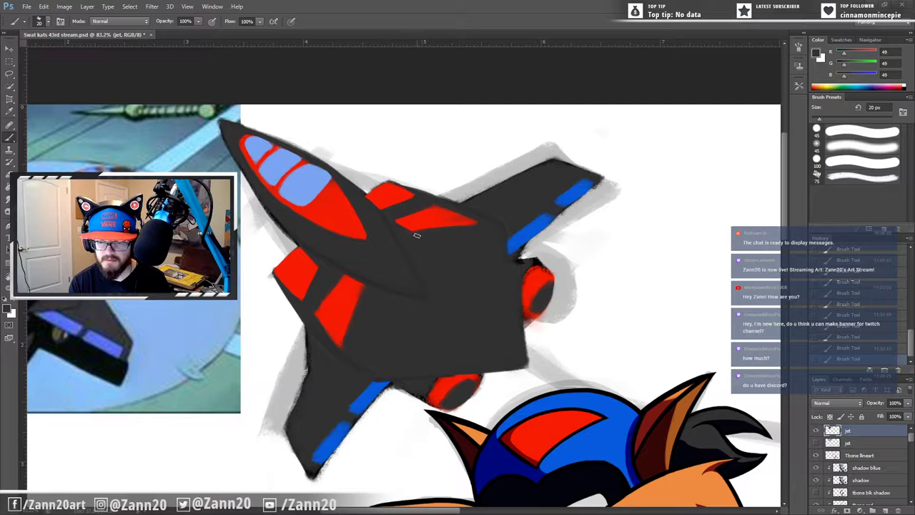
{"action": "right_click", "coordinate": [457, 233]}
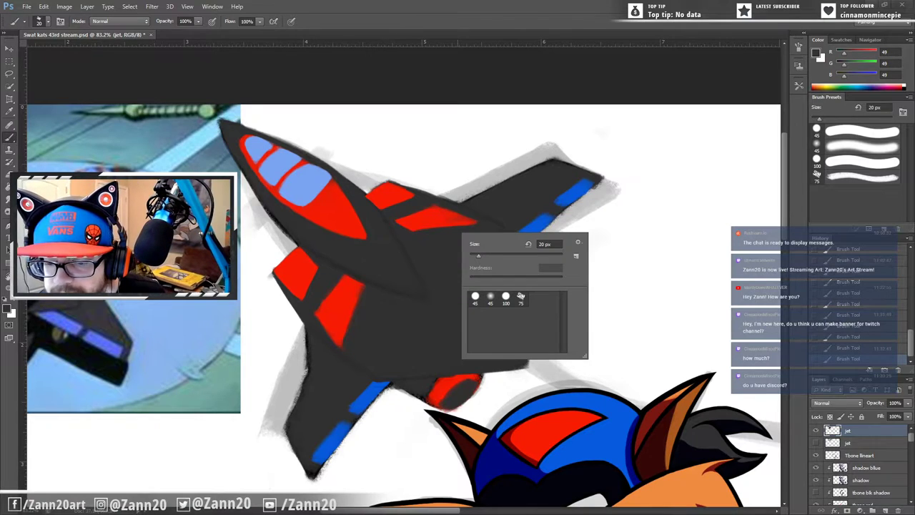
{"action": "key", "text": "Return"}
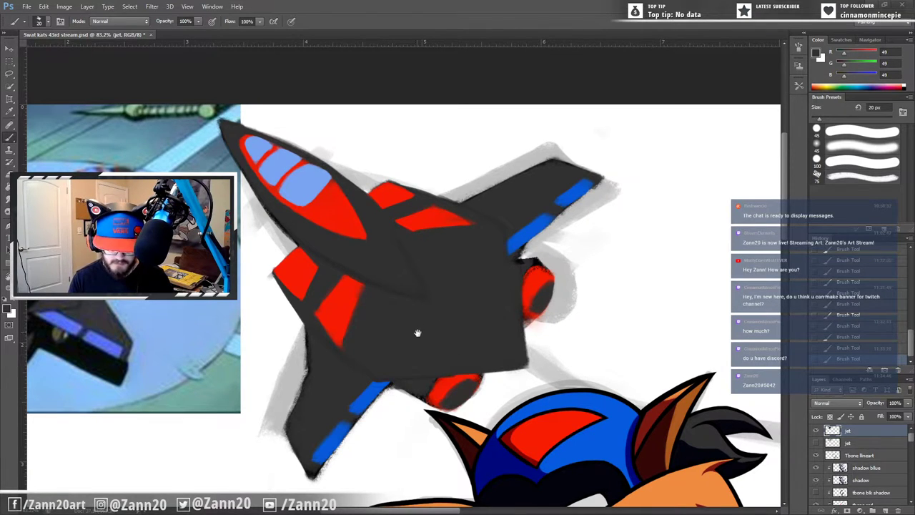
Step: Paint a pointed tail fin above the far engine in the sampled darker gray (RGB 44, 44, 44), and erase the excess around its tip
{"action": "left_click_drag", "start_coordinate": [419, 332], "coordinate": [472, 305]}
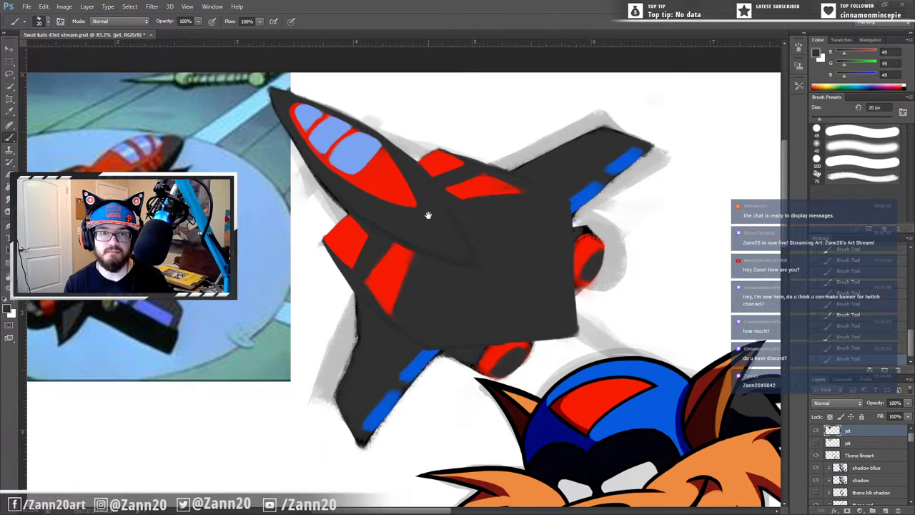
{"action": "mouse_move", "coordinate": [466, 240]}
{"action": "left_mouse_down"}
{"action": "mouse_move", "coordinate": [497, 225]}
{"action": "mouse_move", "coordinate": [505, 248]}
{"action": "left_mouse_up"}
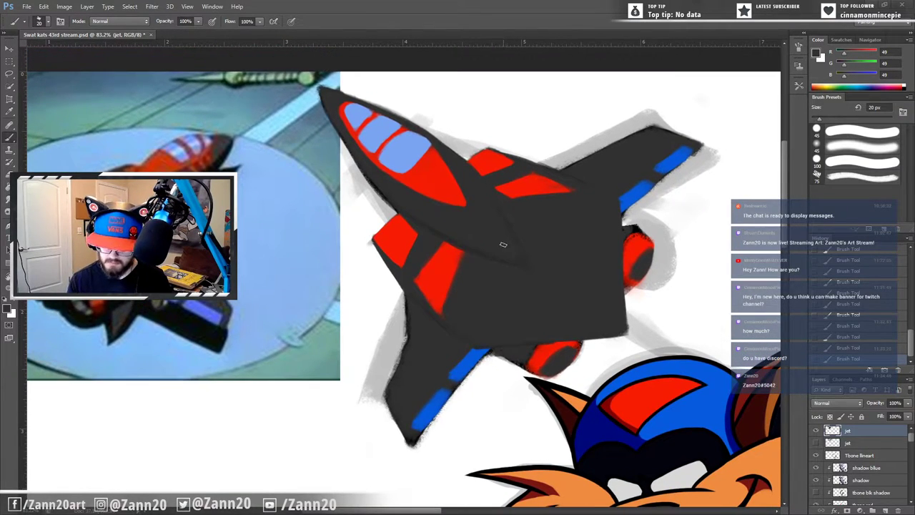
{"action": "left_click_drag", "start_coordinate": [464, 362], "coordinate": [501, 348]}
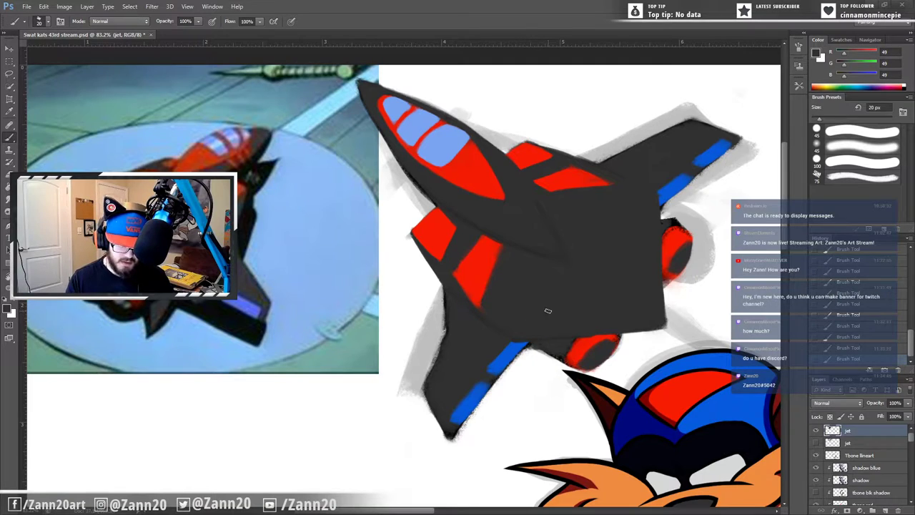
{"action": "key", "text": "i"}
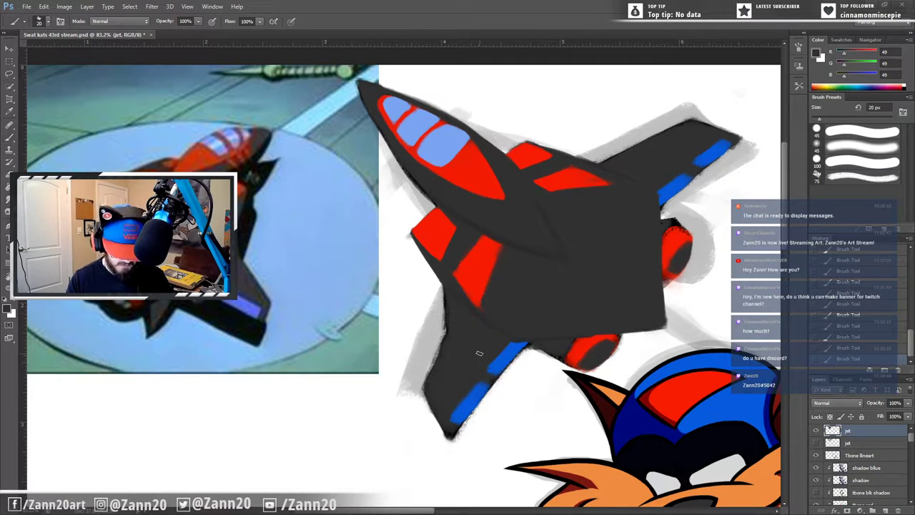
{"action": "left_click", "coordinate": [486, 312]}
{"action": "key", "text": "b"}
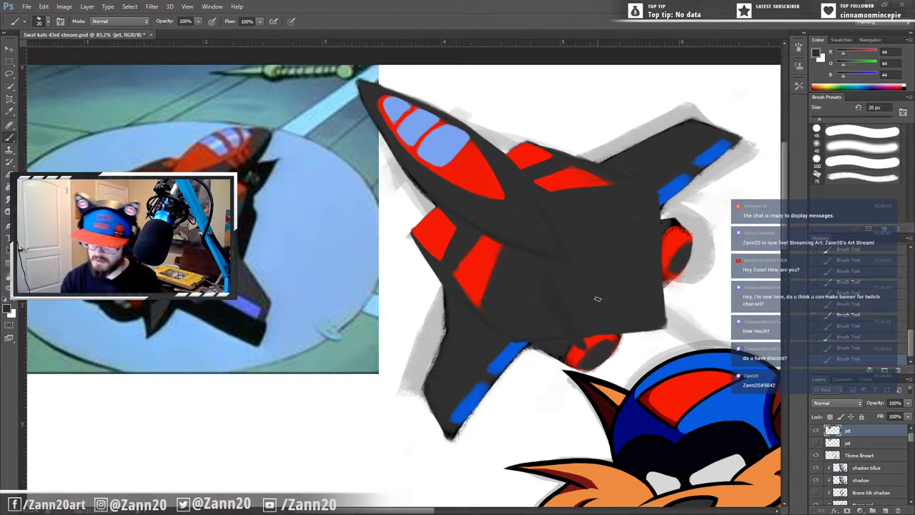
{"action": "mouse_move", "coordinate": [612, 225]}
{"action": "left_mouse_down"}
{"action": "mouse_move", "coordinate": [715, 237]}
{"action": "mouse_move", "coordinate": [664, 246]}
{"action": "left_mouse_up"}
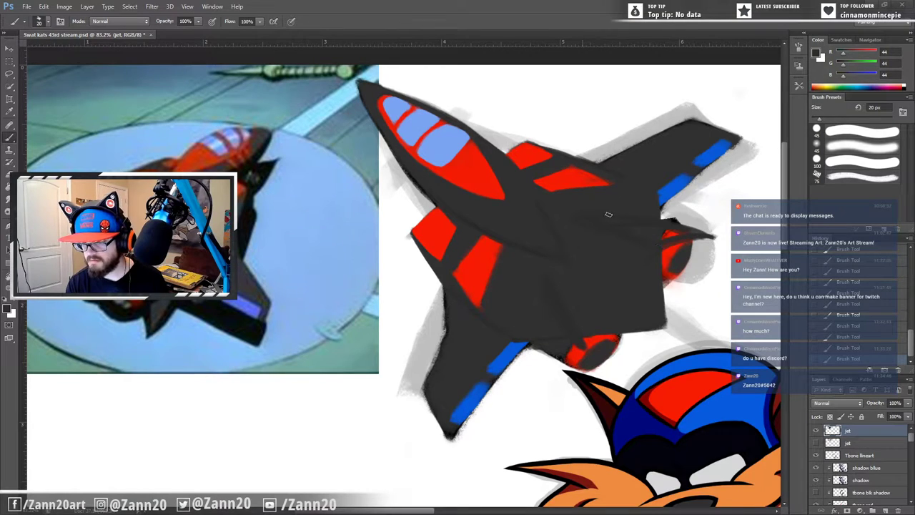
{"action": "left_click_drag", "start_coordinate": [662, 219], "coordinate": [719, 229]}
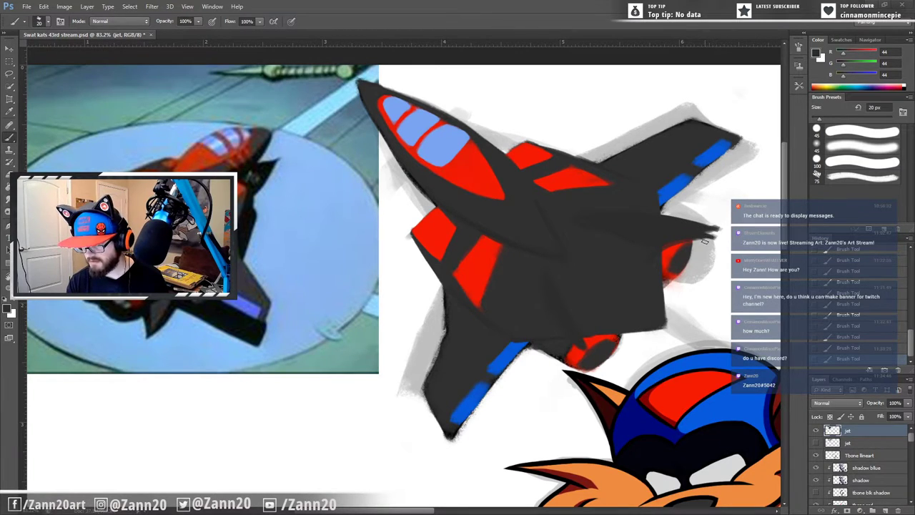
{"action": "left_click_drag", "start_coordinate": [708, 241], "coordinate": [724, 242]}
{"action": "left_click_drag", "start_coordinate": [723, 242], "coordinate": [707, 244]}
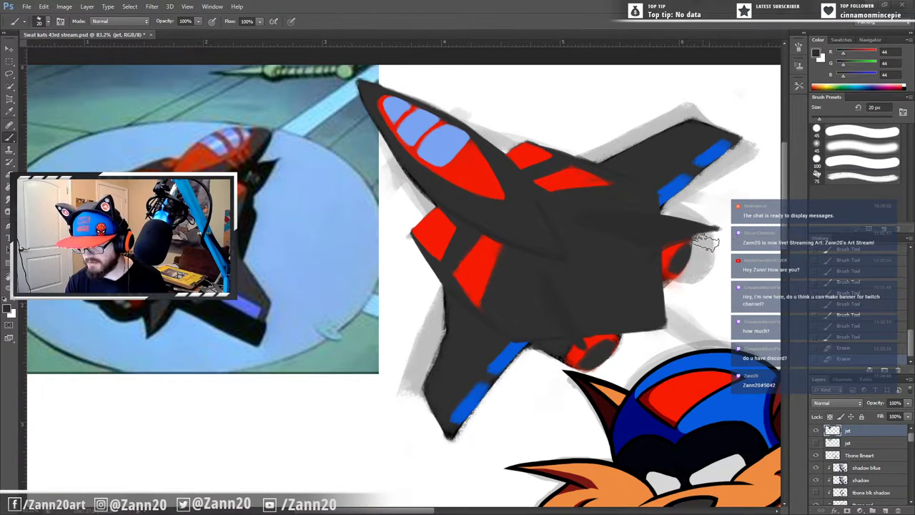
Step: Sample the engine red (RGB 220, 31, 9) and repaint the far engine's upper rim beneath the tail fin
{"action": "left_click", "coordinate": [669, 262], "text": "alt"}
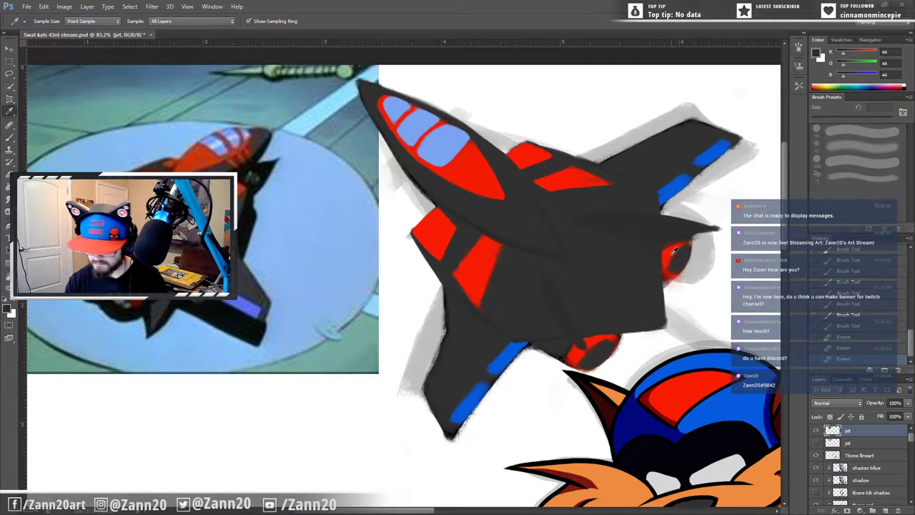
{"action": "key", "text": "b"}
{"action": "left_click_drag", "start_coordinate": [688, 241], "coordinate": [674, 246]}
{"action": "mouse_move", "coordinate": [674, 246]}
{"action": "left_mouse_down"}
{"action": "mouse_move", "coordinate": [687, 242]}
{"action": "mouse_move", "coordinate": [668, 254]}
{"action": "mouse_move", "coordinate": [688, 241]}
{"action": "left_mouse_up"}
{"action": "left_click_drag", "start_coordinate": [688, 241], "coordinate": [668, 254]}
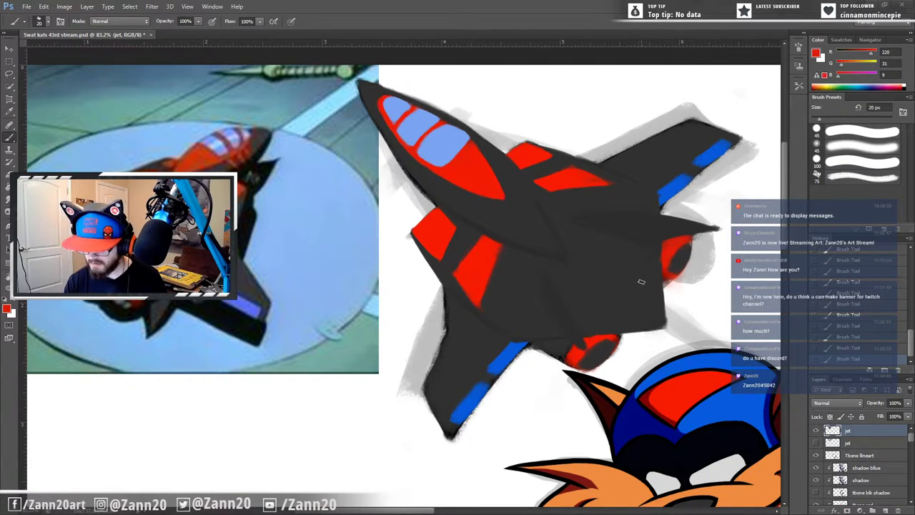
Step: Clean both wingtips and the near wing's blue stripe edges, erasing stray paint and touching up with the body gray (RGB 49, 49, 49)
{"action": "left_click", "coordinate": [625, 303], "text": "alt"}
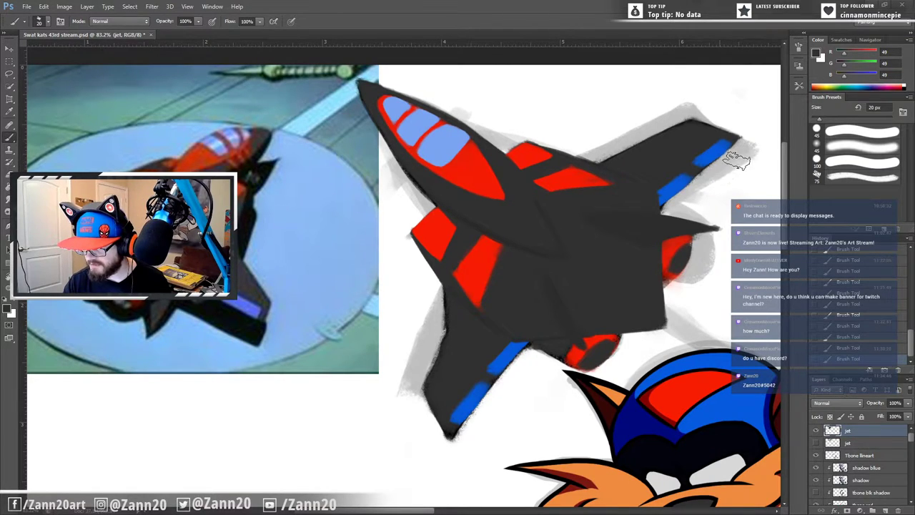
{"action": "mouse_move", "coordinate": [736, 161]}
{"action": "left_mouse_down"}
{"action": "mouse_move", "coordinate": [683, 204]}
{"action": "mouse_move", "coordinate": [754, 169]}
{"action": "left_mouse_up"}
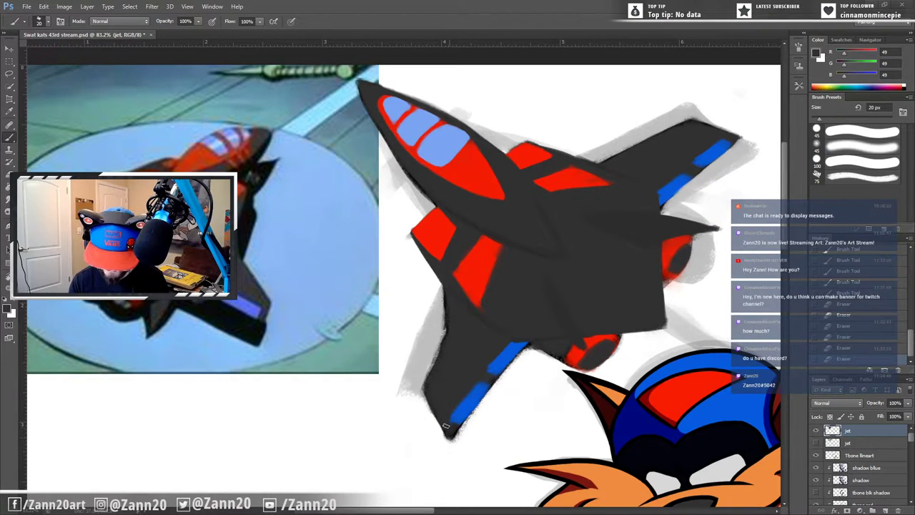
{"action": "left_click_drag", "start_coordinate": [449, 428], "coordinate": [447, 422]}
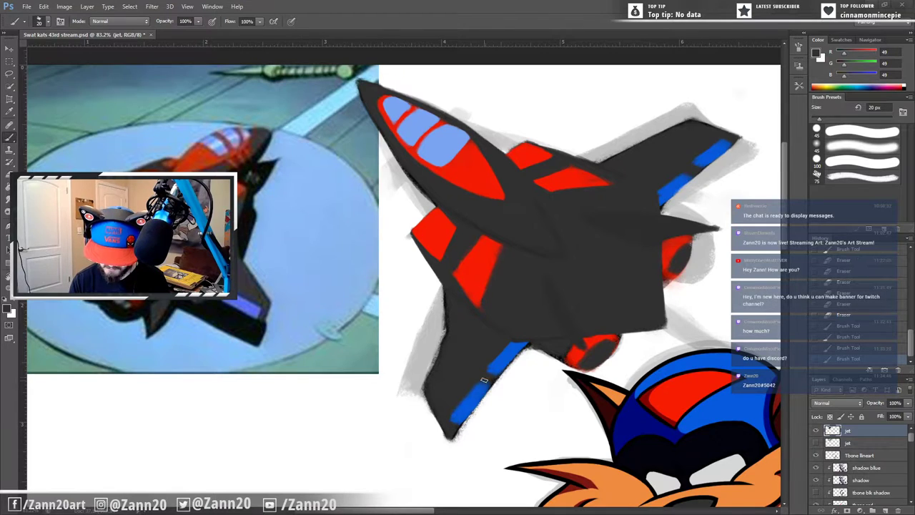
{"action": "left_click_drag", "start_coordinate": [474, 383], "coordinate": [458, 406]}
{"action": "mouse_move", "coordinate": [457, 405]}
{"action": "left_mouse_down"}
{"action": "mouse_move", "coordinate": [504, 346]}
{"action": "mouse_move", "coordinate": [481, 373]}
{"action": "left_mouse_up"}
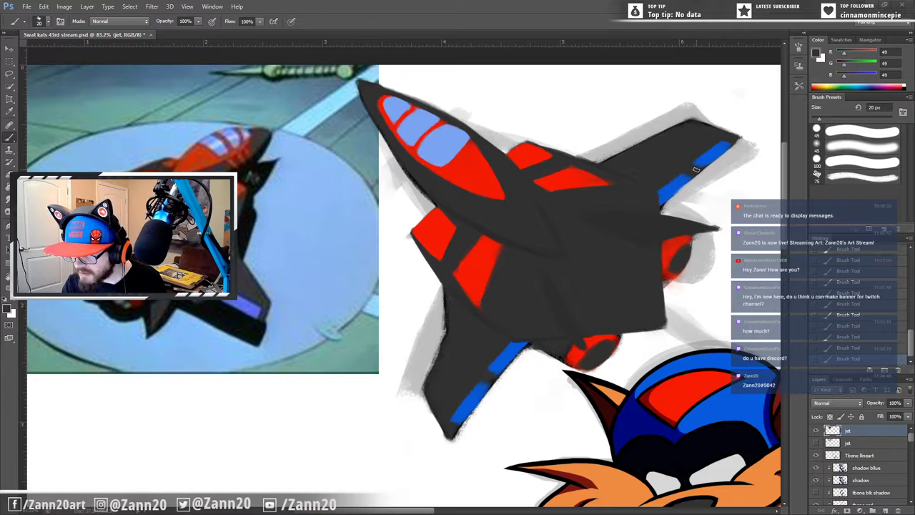
Step: Paint a blue stripe along the tail fin's lower edge with the sampled wing blue (RGB 6, 90, 221), and erase the overspill
{"action": "left_click_drag", "start_coordinate": [556, 350], "coordinate": [461, 347]}
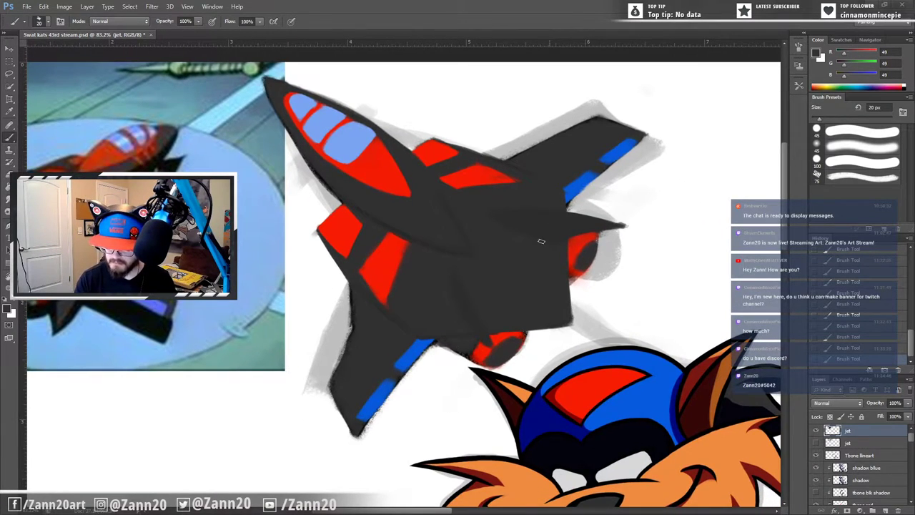
{"action": "mouse_move", "coordinate": [487, 314]}
{"action": "left_mouse_down"}
{"action": "mouse_move", "coordinate": [522, 294]}
{"action": "mouse_move", "coordinate": [565, 294]}
{"action": "left_mouse_up"}
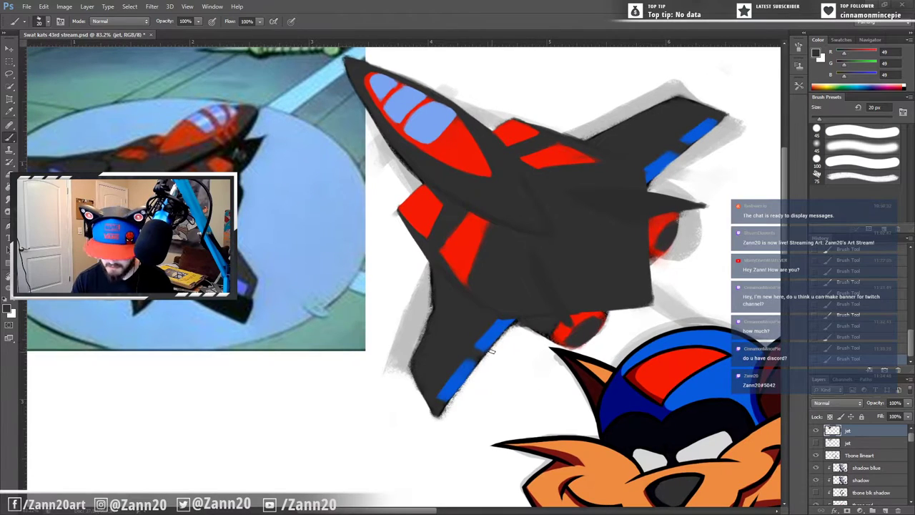
{"action": "left_click", "coordinate": [493, 345], "text": "alt"}
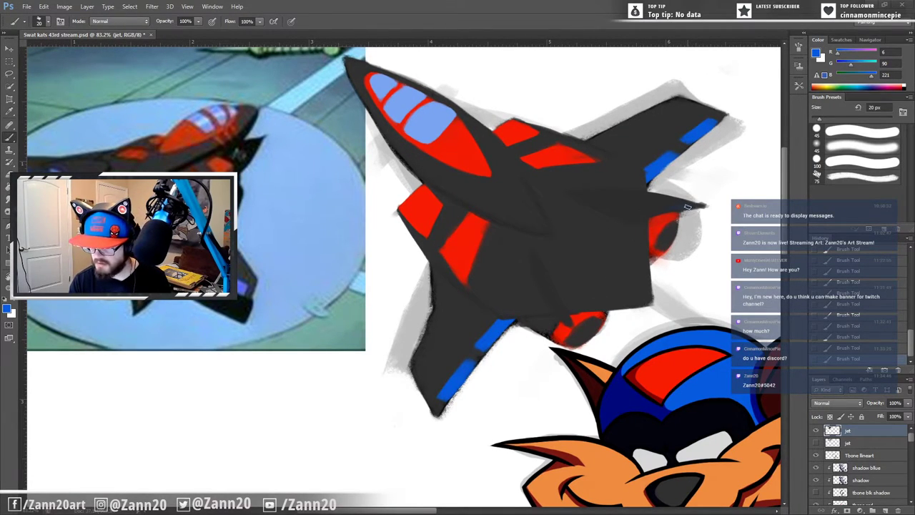
{"action": "left_click_drag", "start_coordinate": [687, 206], "coordinate": [642, 215]}
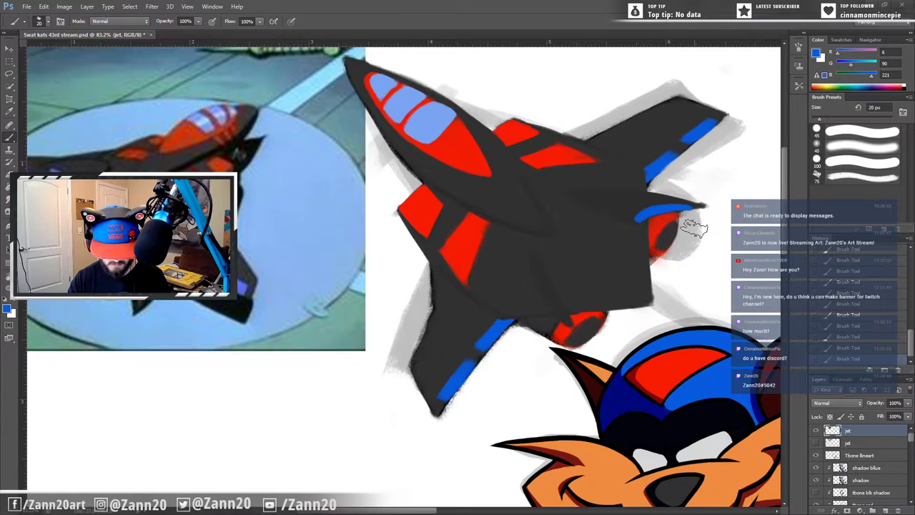
{"action": "mouse_move", "coordinate": [685, 215]}
{"action": "left_mouse_down"}
{"action": "mouse_move", "coordinate": [727, 210]}
{"action": "mouse_move", "coordinate": [704, 212]}
{"action": "left_mouse_up"}
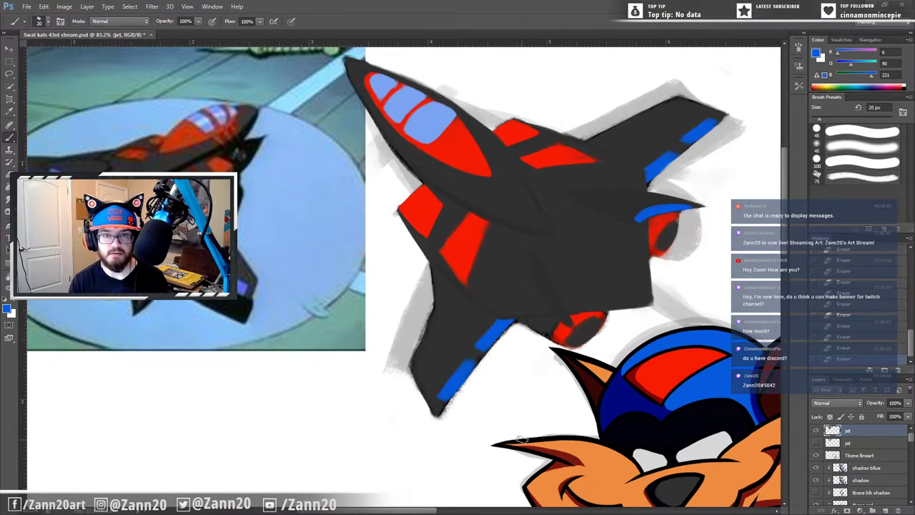
Step: Sample the red (RGB 247, 28, 3) and touch up the near engine's ring where it meets the body
{"action": "key", "text": "i"}
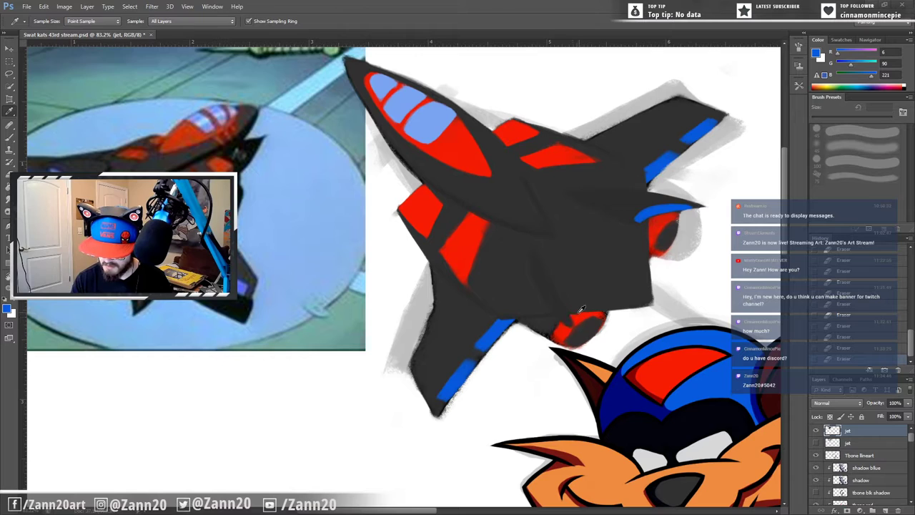
{"action": "left_click", "coordinate": [585, 314]}
{"action": "key", "text": "b"}
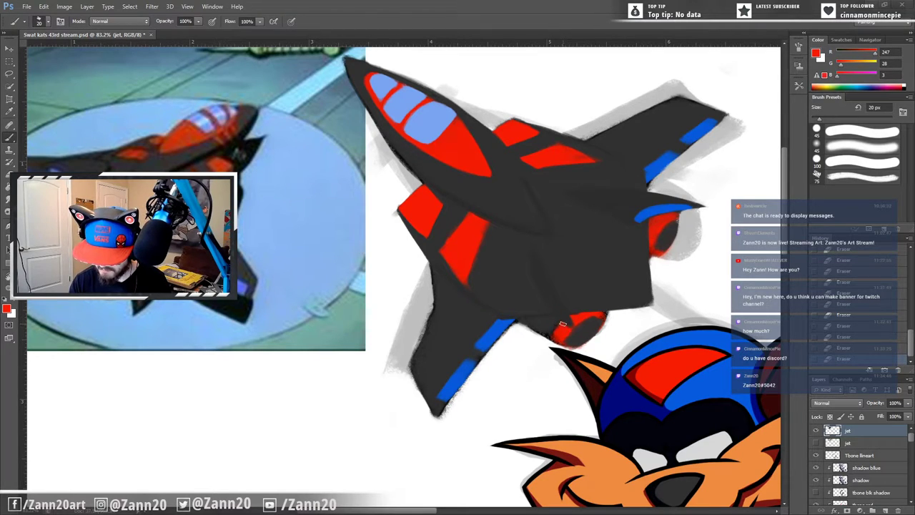
{"action": "left_click_drag", "start_coordinate": [563, 324], "coordinate": [568, 332]}
{"action": "mouse_move", "coordinate": [564, 323]}
{"action": "left_mouse_down"}
{"action": "mouse_move", "coordinate": [570, 330]}
{"action": "mouse_move", "coordinate": [562, 335]}
{"action": "left_mouse_up"}
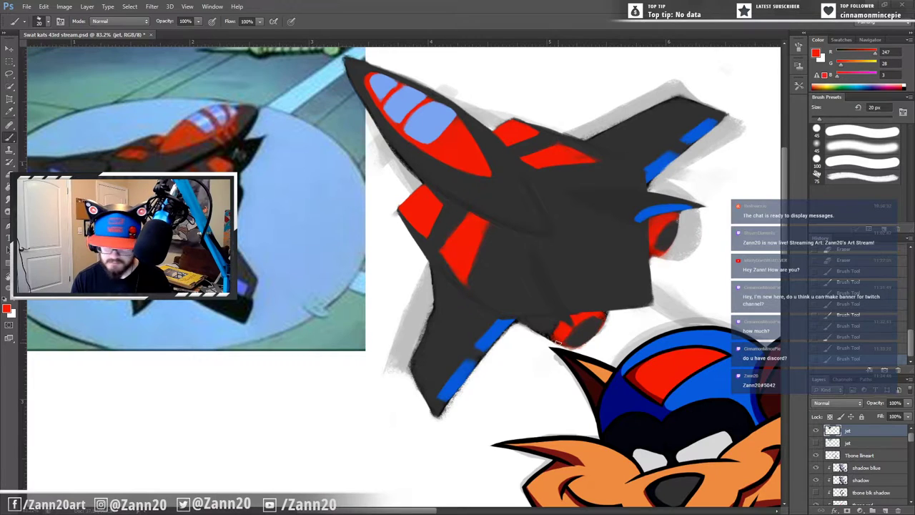
Step: Reshape the far tail fin with a higher, shorter tip in the sampled dark gray (RGB 44, 44, 44), narrowing its blue stripe
{"action": "left_click", "coordinate": [498, 328], "text": "alt"}
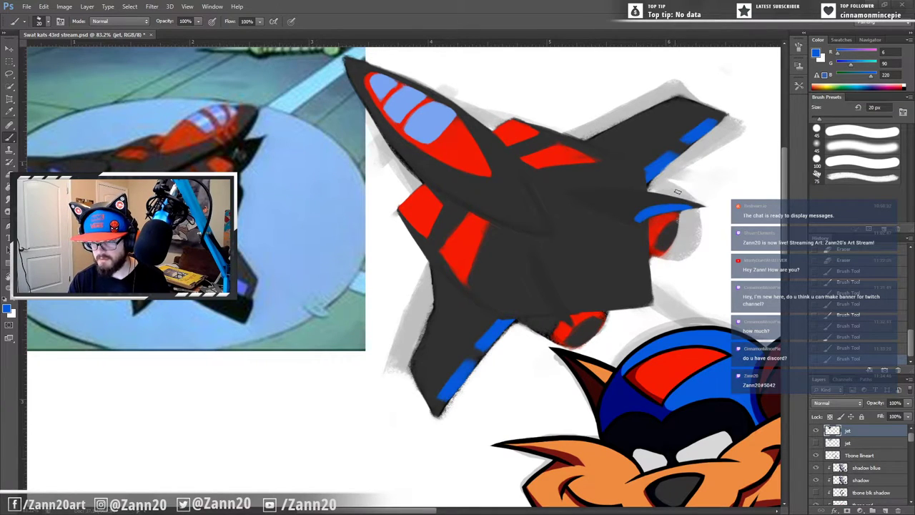
{"action": "left_click", "coordinate": [623, 203], "text": "alt"}
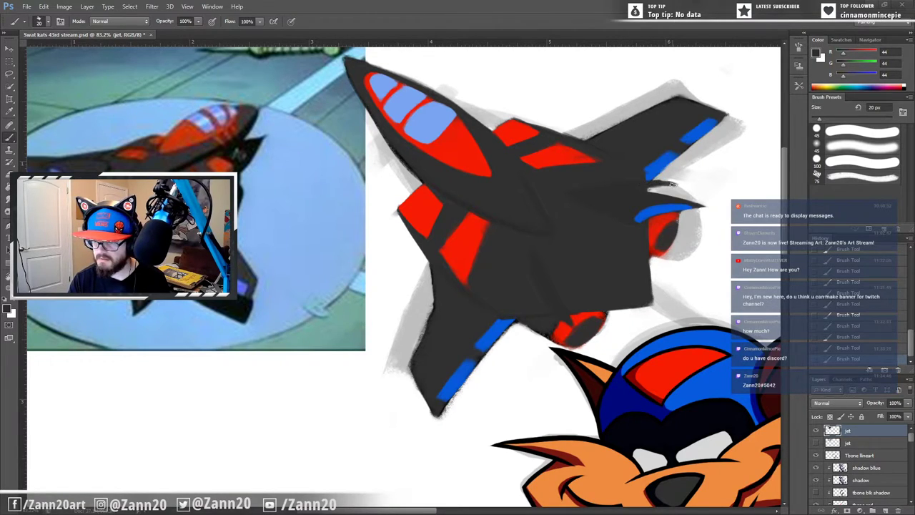
{"action": "left_click_drag", "start_coordinate": [676, 183], "coordinate": [652, 184]}
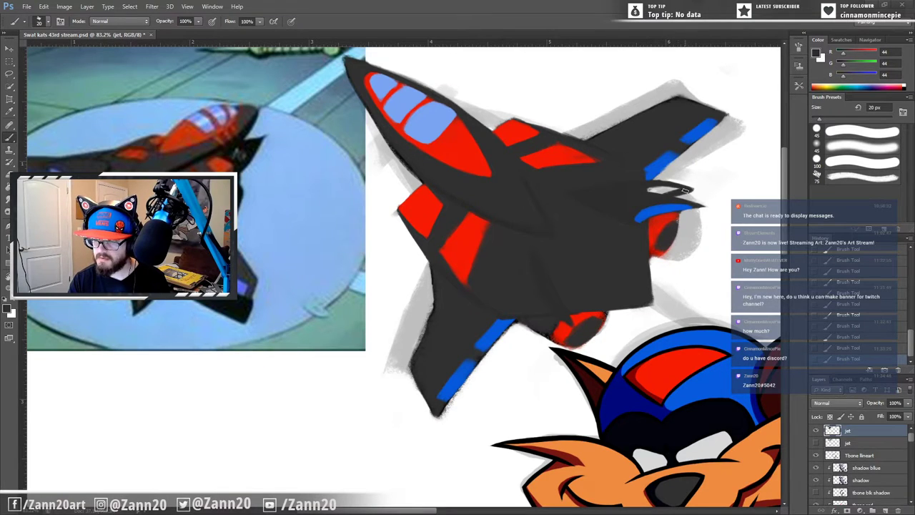
{"action": "left_click_drag", "start_coordinate": [658, 206], "coordinate": [640, 218]}
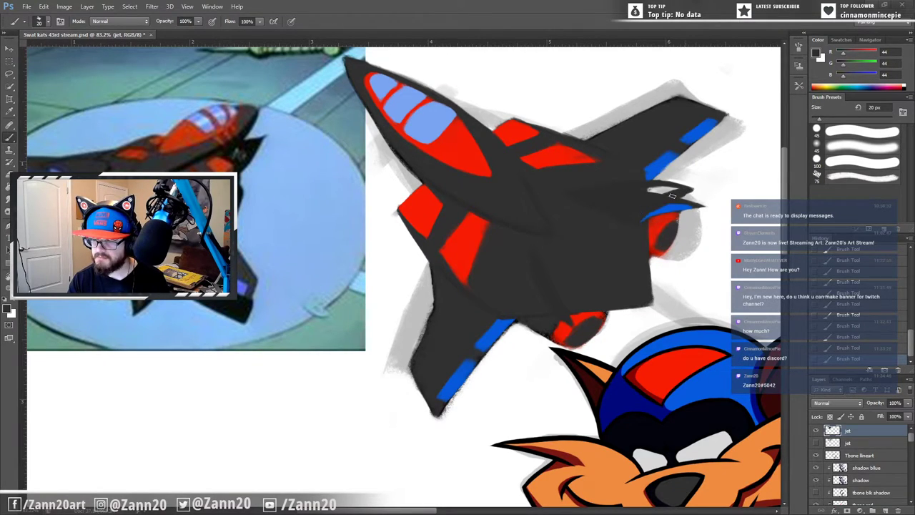
{"action": "left_click_drag", "start_coordinate": [672, 186], "coordinate": [647, 187]}
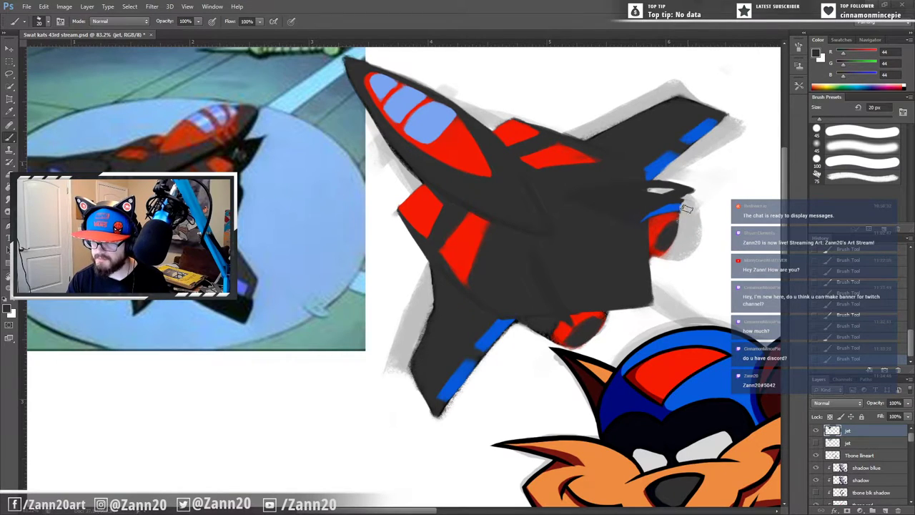
Step: Erase the old long tip of the tail fin and the blue stripe beneath it, beyond the reshaped outline
{"action": "left_click_drag", "start_coordinate": [688, 197], "coordinate": [683, 203]}
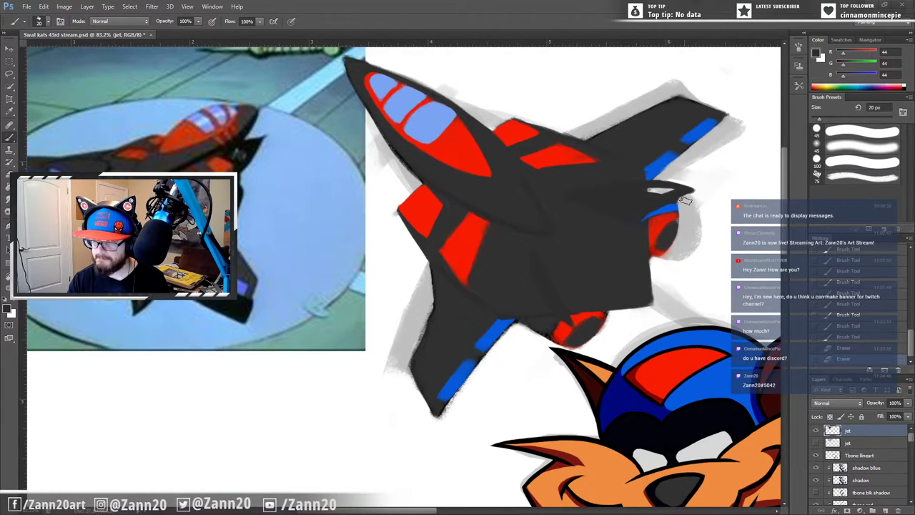
{"action": "left_click", "coordinate": [691, 201]}
{"action": "left_click", "coordinate": [698, 201]}
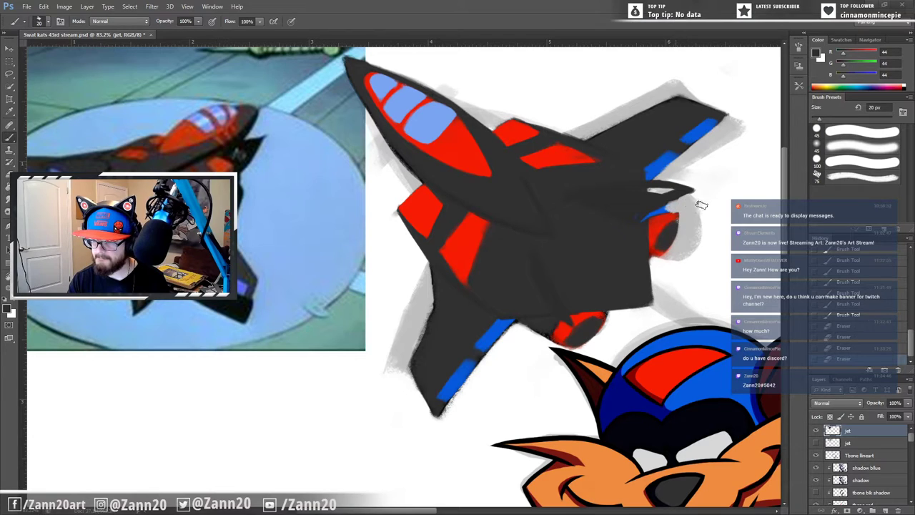
{"action": "left_click", "coordinate": [702, 205]}
{"action": "left_click", "coordinate": [724, 206]}
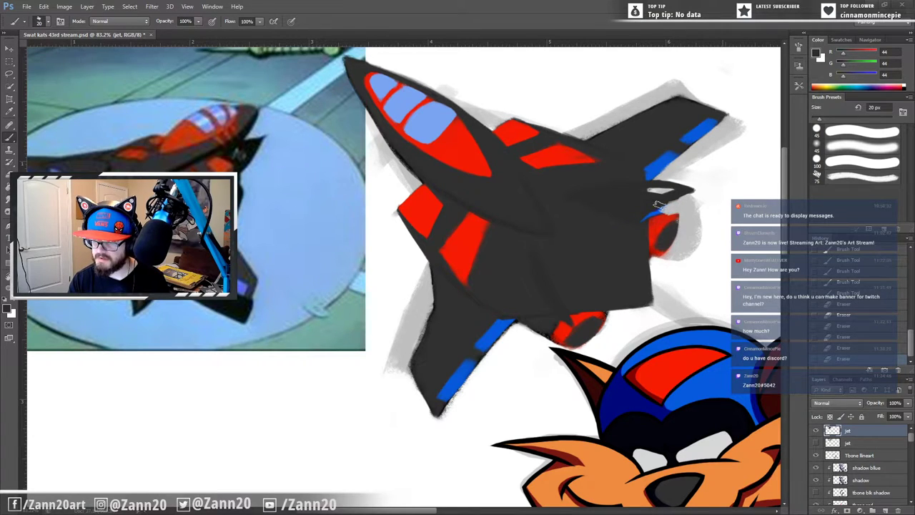
Step: Sample the engine red (RGB 223, 30, 8) and restore the far engine's rounded upper rim
{"action": "left_click", "coordinate": [647, 239], "text": "alt"}
{"action": "mouse_move", "coordinate": [667, 214]}
{"action": "left_mouse_down"}
{"action": "mouse_move", "coordinate": [653, 236]}
{"action": "mouse_move", "coordinate": [675, 213]}
{"action": "left_mouse_up"}
{"action": "left_click", "coordinate": [671, 213]}
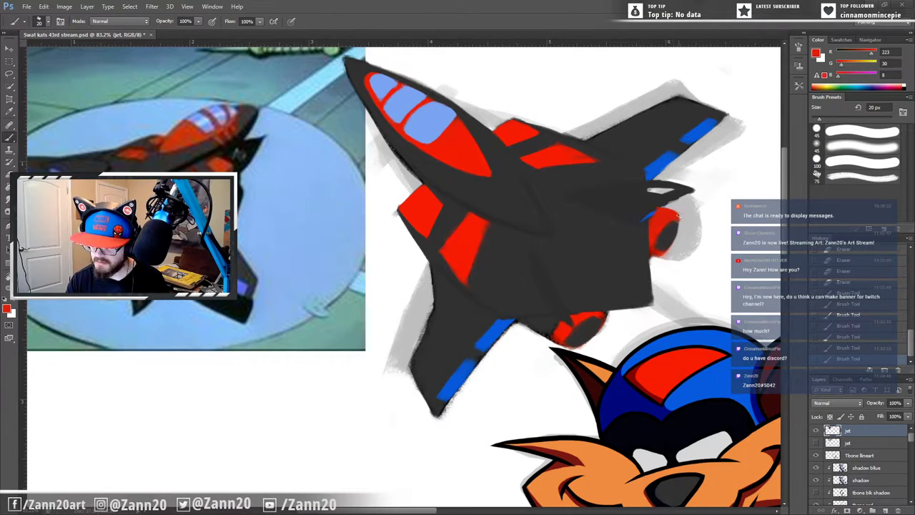
Step: Erase the rough red paint around the far engine's upper rim and clean the edge just below the tail fin
{"action": "left_click", "coordinate": [688, 216]}
{"action": "left_click", "coordinate": [674, 211]}
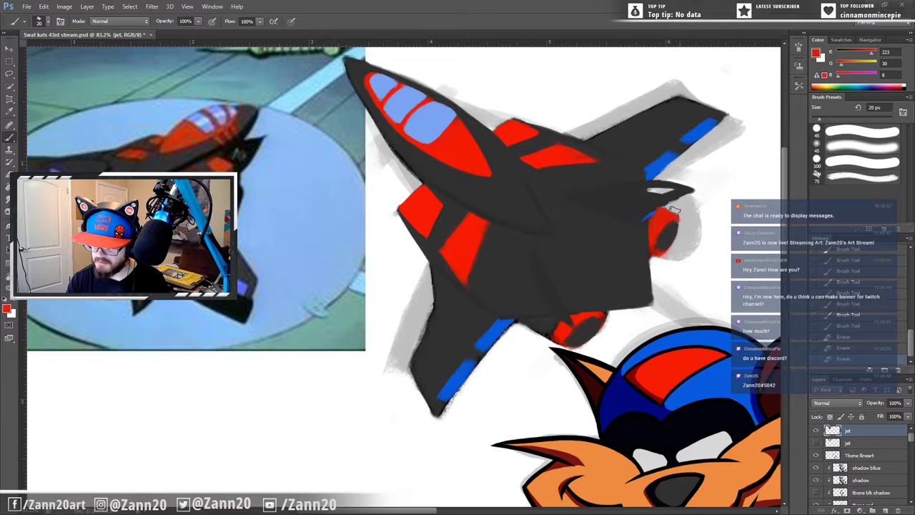
{"action": "left_click", "coordinate": [689, 212]}
{"action": "left_click", "coordinate": [676, 209]}
{"action": "left_click", "coordinate": [685, 217]}
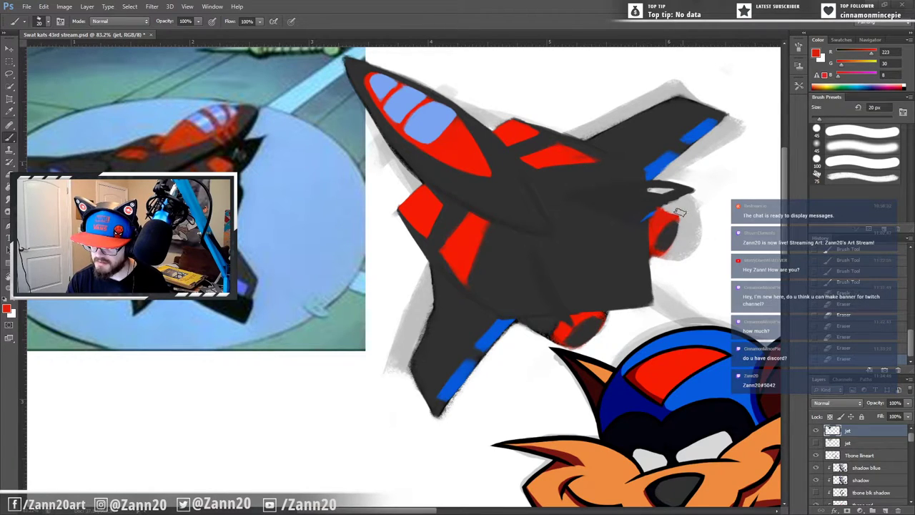
{"action": "left_click", "coordinate": [682, 215]}
{"action": "left_click", "coordinate": [681, 213]}
{"action": "left_click", "coordinate": [675, 205]}
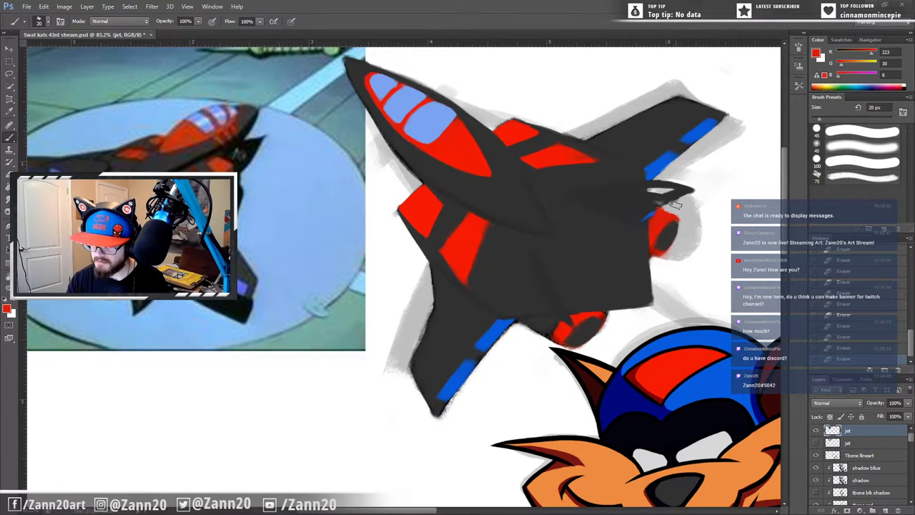
Step: Fill the white gap in the far tail fin and smooth its underside with the sampled dark gray (RGB 44, 44, 44)
{"action": "mouse_move", "coordinate": [660, 204]}
{"action": "left_mouse_down"}
{"action": "mouse_move", "coordinate": [667, 199]}
{"action": "mouse_move", "coordinate": [642, 210]}
{"action": "left_mouse_up"}
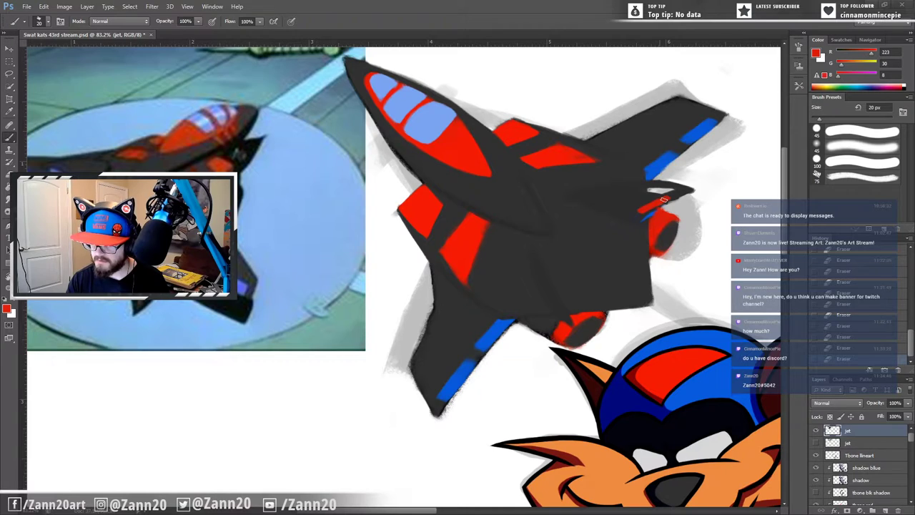
{"action": "key", "text": "alt"}
{"action": "left_click", "coordinate": [606, 234], "text": "alt"}
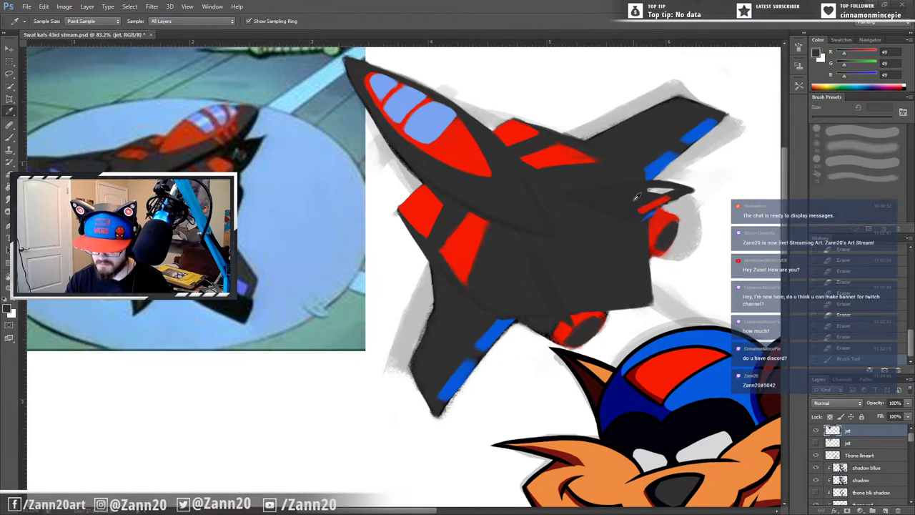
{"action": "mouse_move", "coordinate": [672, 195]}
{"action": "left_mouse_down"}
{"action": "mouse_move", "coordinate": [636, 208]}
{"action": "mouse_move", "coordinate": [668, 191]}
{"action": "mouse_move", "coordinate": [613, 191]}
{"action": "left_mouse_up"}
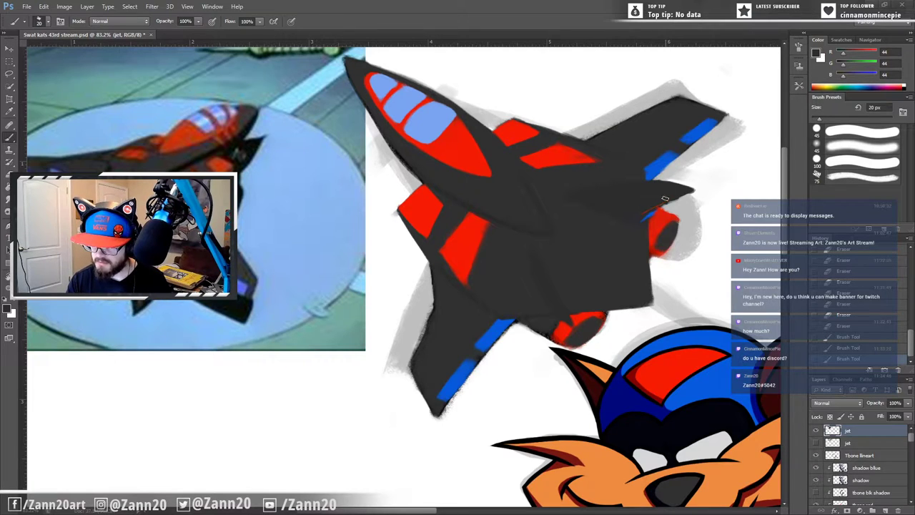
{"action": "left_click_drag", "start_coordinate": [639, 211], "coordinate": [616, 209]}
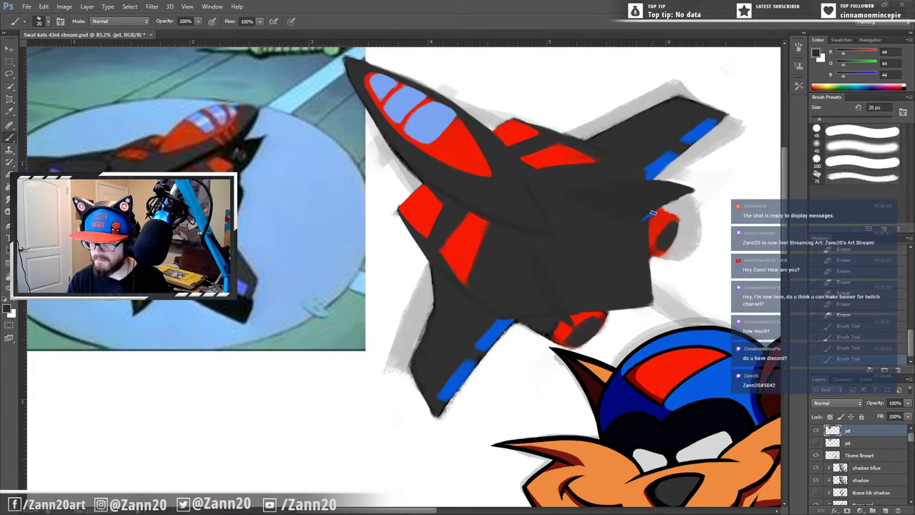
Step: Paint over the leftover blue stripe between the far tail fin and the engine with dark grays sampled from the jet
{"action": "left_click", "coordinate": [632, 241], "text": "alt"}
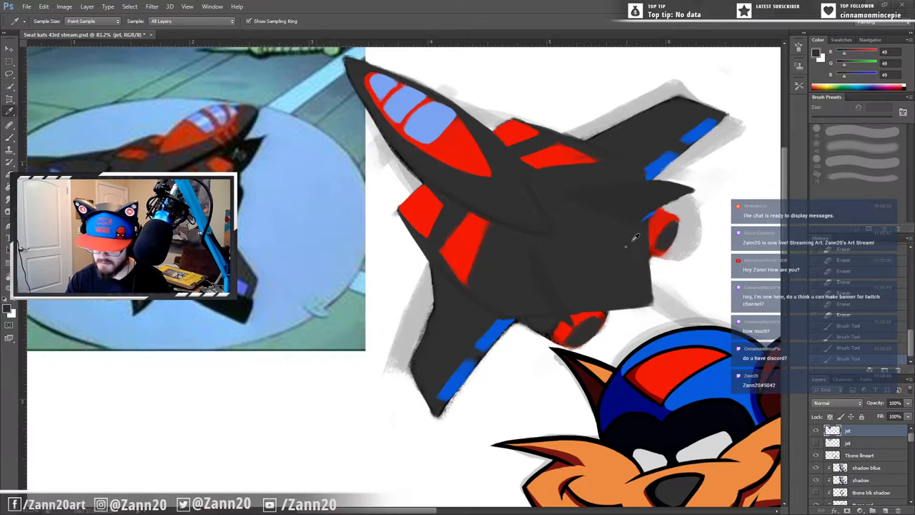
{"action": "left_click_drag", "start_coordinate": [647, 216], "coordinate": [638, 233]}
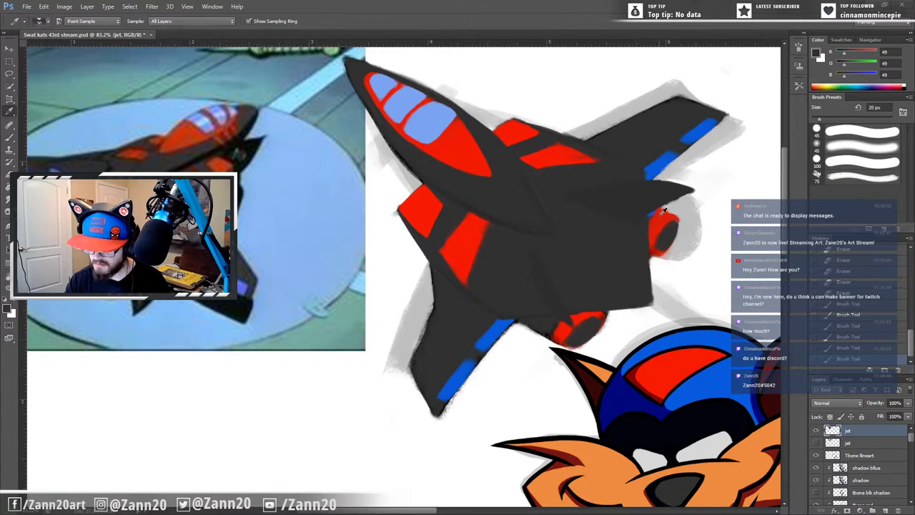
{"action": "left_click", "coordinate": [653, 214], "text": "alt"}
{"action": "left_click", "coordinate": [643, 221], "text": "alt"}
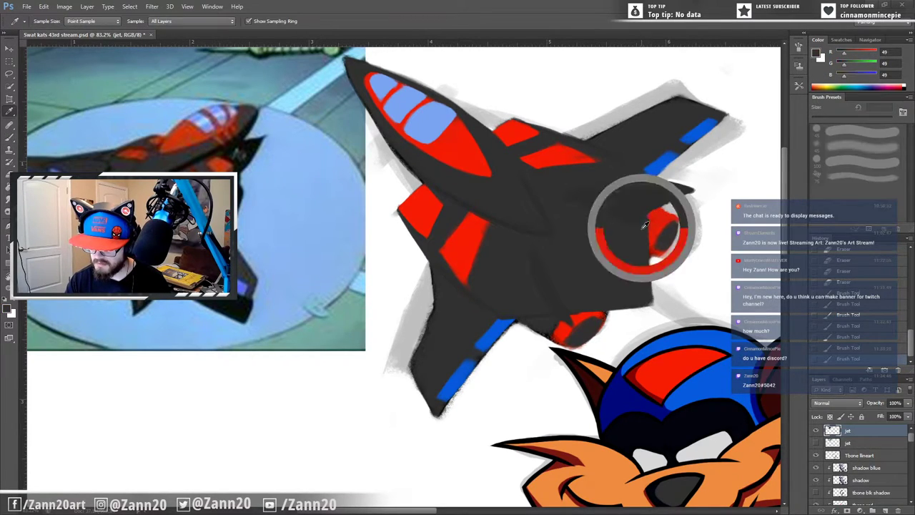
{"action": "left_click_drag", "start_coordinate": [641, 213], "coordinate": [678, 195]}
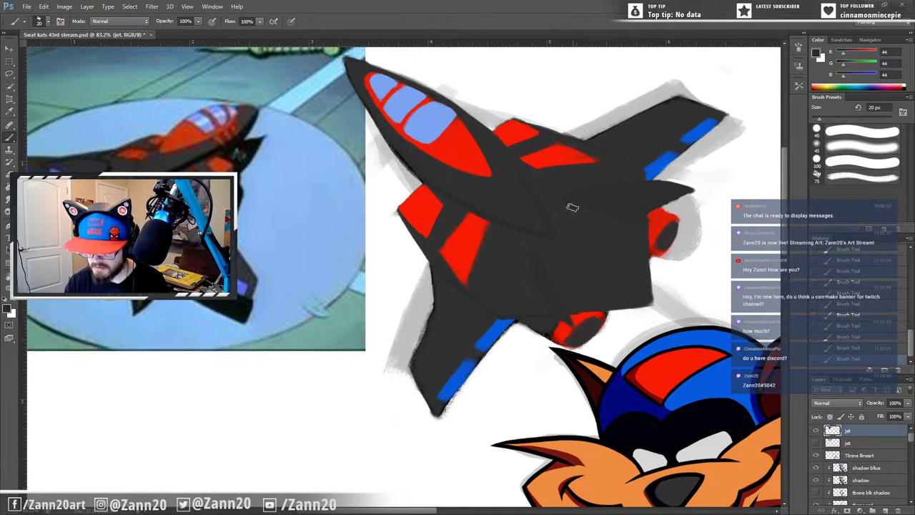
Step: Paint the near tail fin over the near engine in dark gray (RGB 44, 44, 44), trimming its edges with the body gray (RGB 49, 49, 49)
{"action": "key", "text": "alt"}
{"action": "left_click", "coordinate": [562, 198], "text": "alt"}
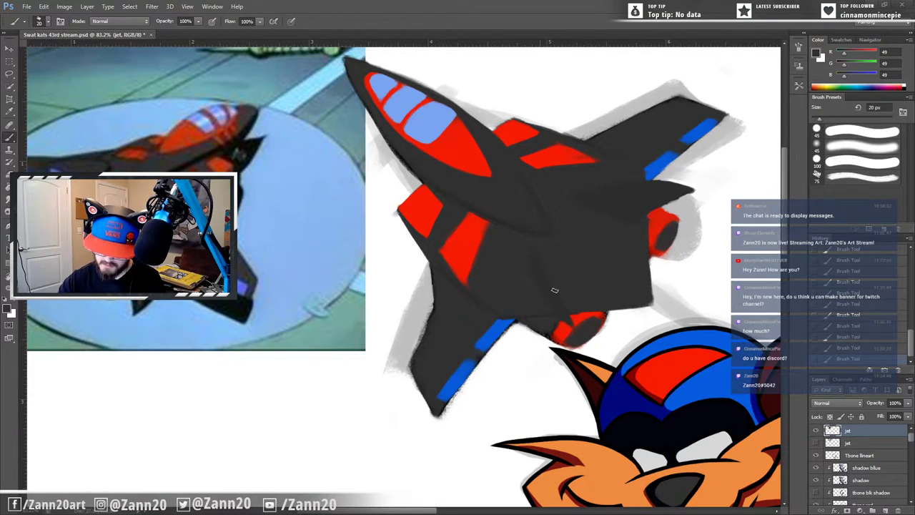
{"action": "left_click", "coordinate": [546, 279], "text": "alt"}
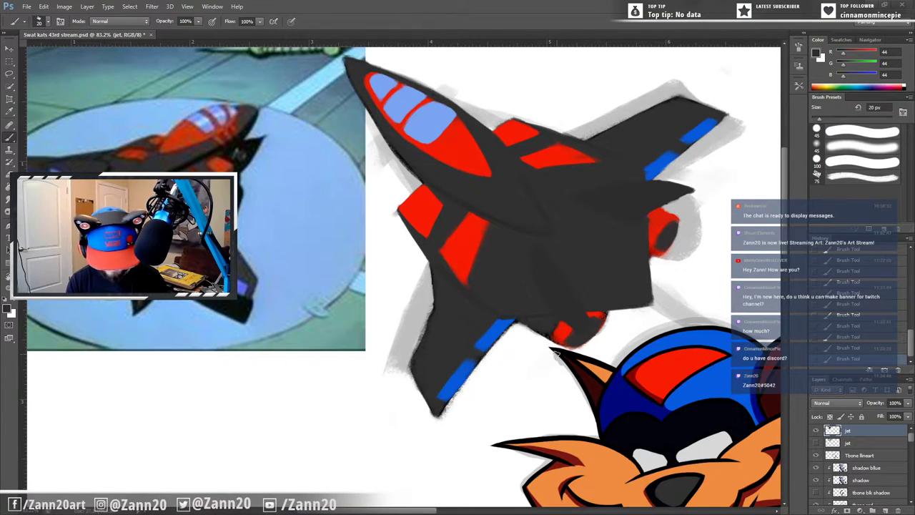
{"action": "left_click", "coordinate": [520, 266], "text": "alt"}
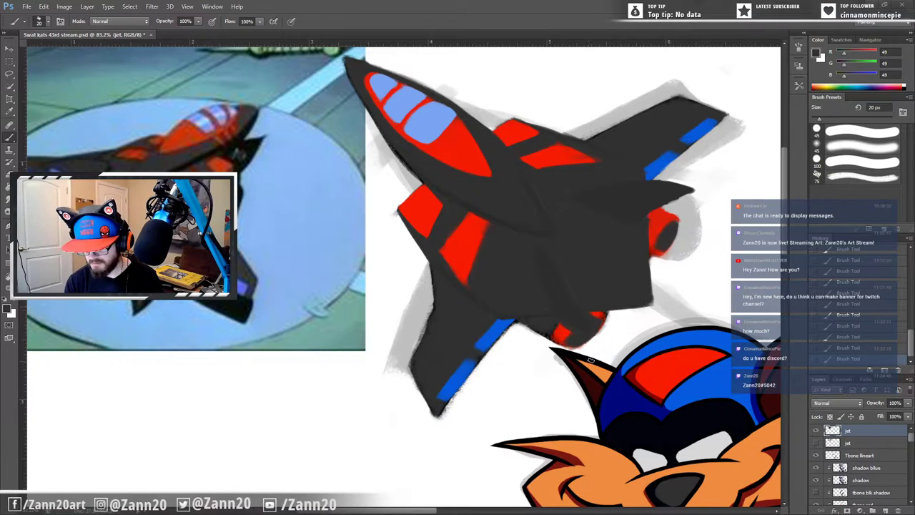
{"action": "left_click", "coordinate": [562, 286], "text": "alt"}
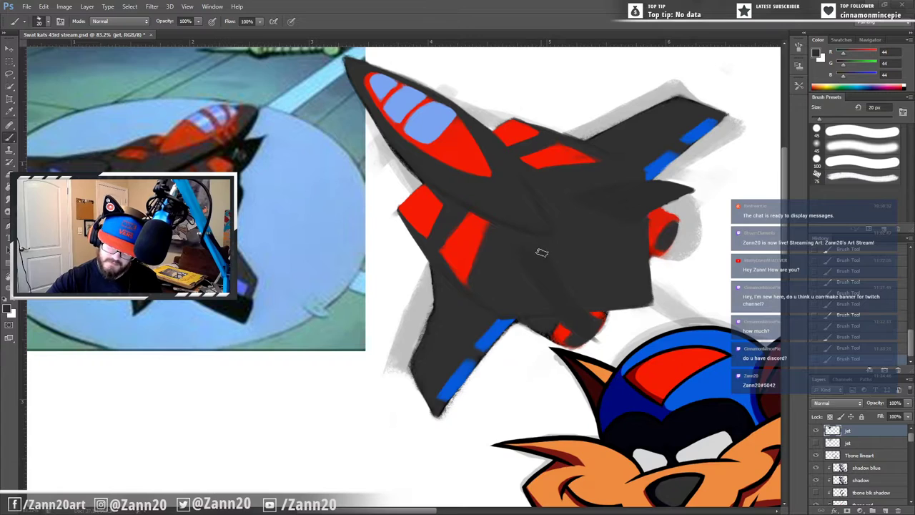
{"action": "left_click", "coordinate": [578, 263], "text": "alt"}
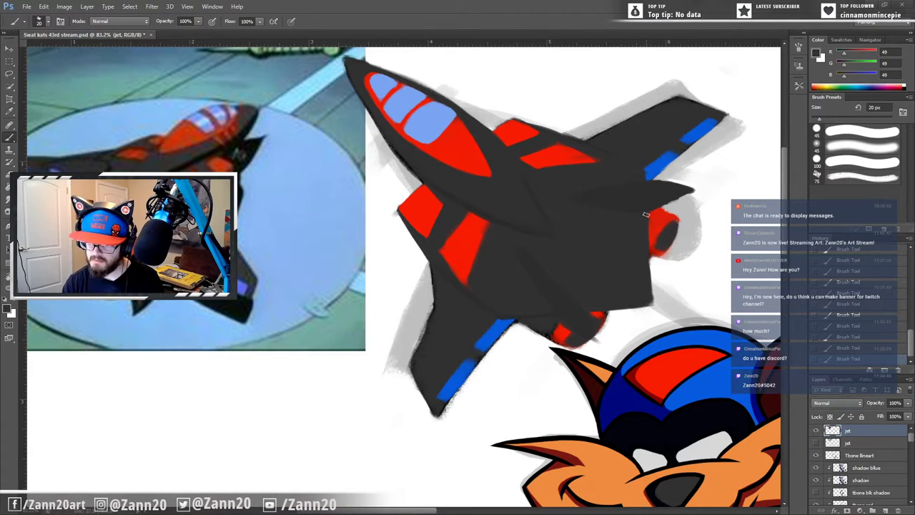
Step: Erase the underside of the far tail fin's tip into a thinner, inward-curving point
{"action": "mouse_move", "coordinate": [685, 199]}
{"action": "left_mouse_down"}
{"action": "mouse_move", "coordinate": [665, 206]}
{"action": "mouse_move", "coordinate": [695, 191]}
{"action": "left_mouse_up"}
{"action": "mouse_move", "coordinate": [683, 196]}
{"action": "left_mouse_down"}
{"action": "mouse_move", "coordinate": [691, 193]}
{"action": "mouse_move", "coordinate": [669, 200]}
{"action": "left_mouse_up"}
{"action": "mouse_move", "coordinate": [669, 202]}
{"action": "left_mouse_down"}
{"action": "mouse_move", "coordinate": [642, 221]}
{"action": "mouse_move", "coordinate": [641, 212]}
{"action": "mouse_move", "coordinate": [633, 216]}
{"action": "mouse_move", "coordinate": [638, 229]}
{"action": "mouse_move", "coordinate": [644, 208]}
{"action": "mouse_move", "coordinate": [643, 239]}
{"action": "mouse_move", "coordinate": [643, 205]}
{"action": "mouse_move", "coordinate": [642, 246]}
{"action": "mouse_move", "coordinate": [640, 235]}
{"action": "mouse_move", "coordinate": [612, 247]}
{"action": "mouse_move", "coordinate": [638, 210]}
{"action": "mouse_move", "coordinate": [613, 215]}
{"action": "mouse_move", "coordinate": [640, 209]}
{"action": "mouse_move", "coordinate": [589, 213]}
{"action": "mouse_move", "coordinate": [636, 213]}
{"action": "mouse_move", "coordinate": [589, 209]}
{"action": "mouse_move", "coordinate": [658, 199]}
{"action": "mouse_move", "coordinate": [654, 208]}
{"action": "mouse_move", "coordinate": [688, 190]}
{"action": "left_mouse_up"}
{"action": "left_click_drag", "start_coordinate": [668, 201], "coordinate": [697, 189]}
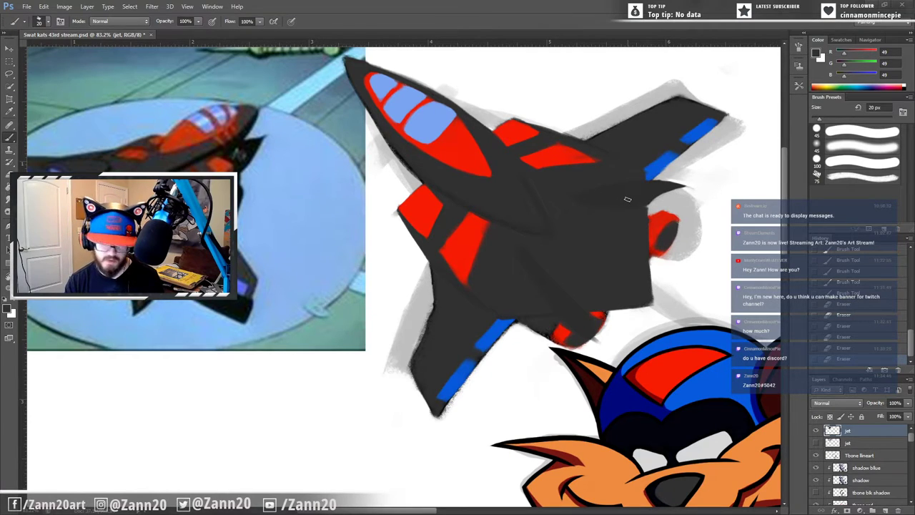
Step: Undo the last series of brush strokes on the far tail fin
{"action": "key", "text": "ctrl+z"}
{"action": "key", "text": "ctrl+alt+z"}
{"action": "key", "text": "ctrl+alt+z"}
{"action": "key", "text": "ctrl+alt+z"}
{"action": "key", "text": "ctrl+alt+z"}
{"action": "key", "text": "ctrl+alt+z"}
{"action": "key", "text": "ctrl+alt+z"}
{"action": "key", "text": "ctrl+alt+z"}
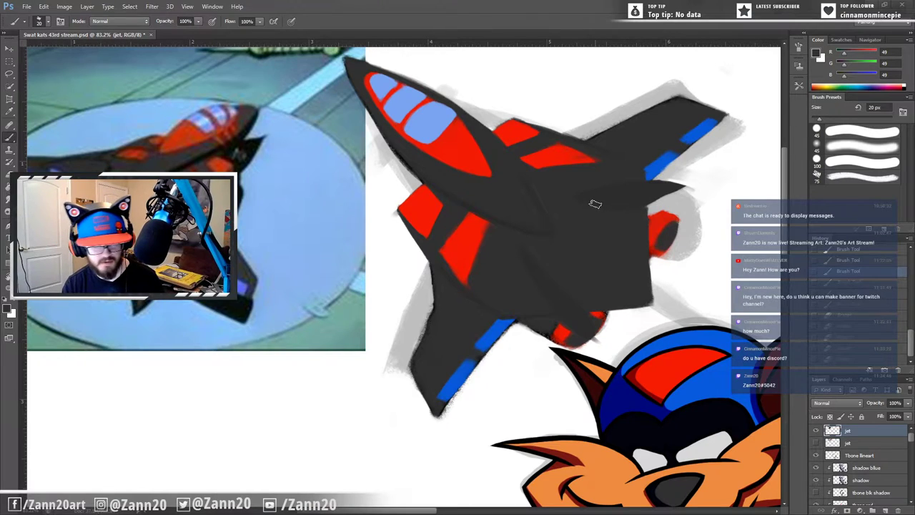
Step: Cover the far tail fin's root with body gray (RGB 49, 49, 49) and repaint its upper edge higher in dark gray (RGB 44, 44, 44)
{"action": "left_click_drag", "start_coordinate": [630, 212], "coordinate": [564, 193]}
{"action": "left_click_drag", "start_coordinate": [617, 208], "coordinate": [559, 187]}
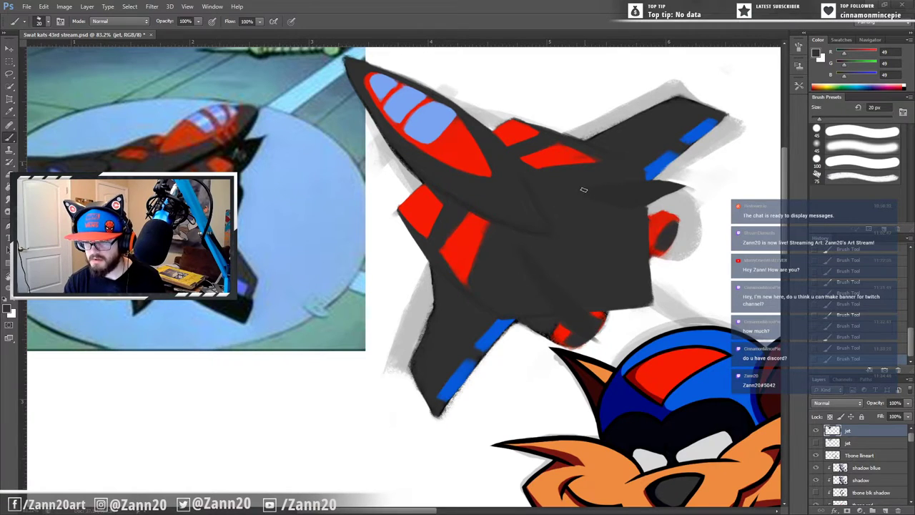
{"action": "left_click", "coordinate": [612, 191], "text": "alt"}
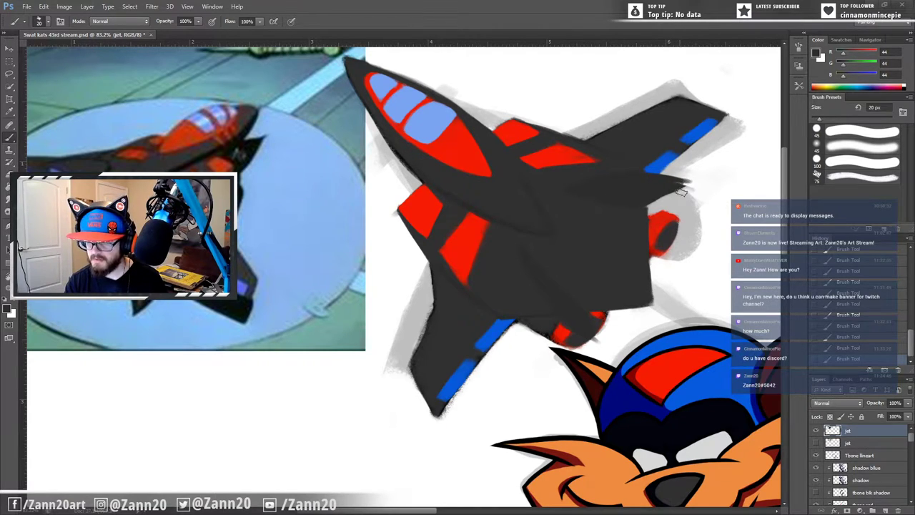
Step: Erase the old tip below the raised far tail fin and tidy the fin's dark gray surface
{"action": "mouse_move", "coordinate": [692, 190]}
{"action": "left_mouse_down"}
{"action": "mouse_move", "coordinate": [648, 204]}
{"action": "mouse_move", "coordinate": [658, 195]}
{"action": "left_mouse_up"}
{"action": "mouse_move", "coordinate": [680, 191]}
{"action": "left_mouse_down"}
{"action": "mouse_move", "coordinate": [651, 205]}
{"action": "mouse_move", "coordinate": [705, 193]}
{"action": "mouse_move", "coordinate": [649, 199]}
{"action": "mouse_move", "coordinate": [658, 191]}
{"action": "mouse_move", "coordinate": [619, 197]}
{"action": "left_mouse_up"}
{"action": "left_click_drag", "start_coordinate": [600, 194], "coordinate": [616, 200]}
{"action": "mouse_move", "coordinate": [608, 198]}
{"action": "left_mouse_down"}
{"action": "mouse_move", "coordinate": [597, 202]}
{"action": "mouse_move", "coordinate": [621, 195]}
{"action": "left_mouse_up"}
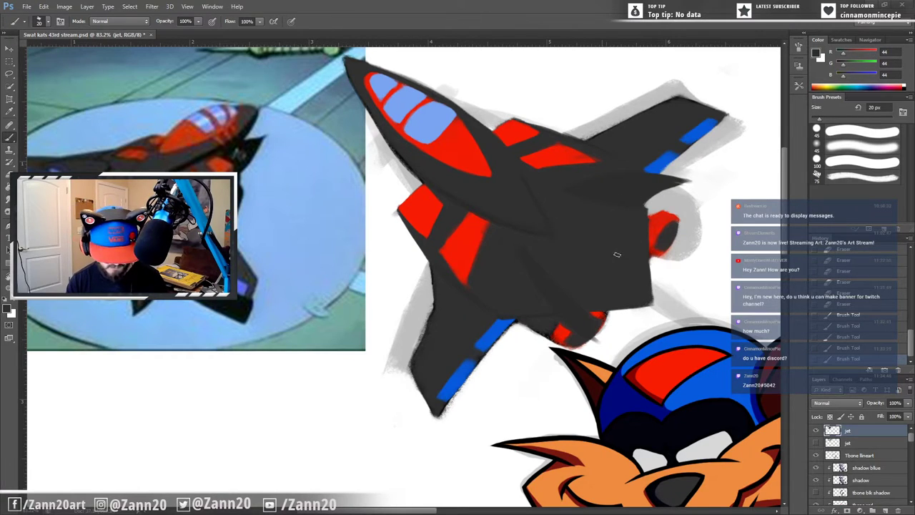
Step: Lasso the far tail fin, rotate it 7.2 degrees and move it up and outward towards the far wing, then deselect
{"action": "key", "text": "l"}
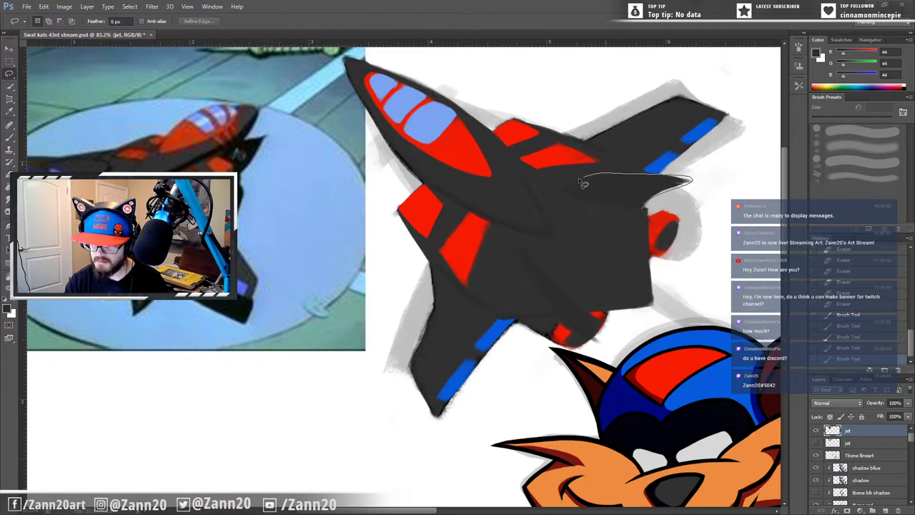
{"action": "left_click_drag", "start_coordinate": [585, 205], "coordinate": [640, 207]}
{"action": "key", "text": "ctrl+t"}
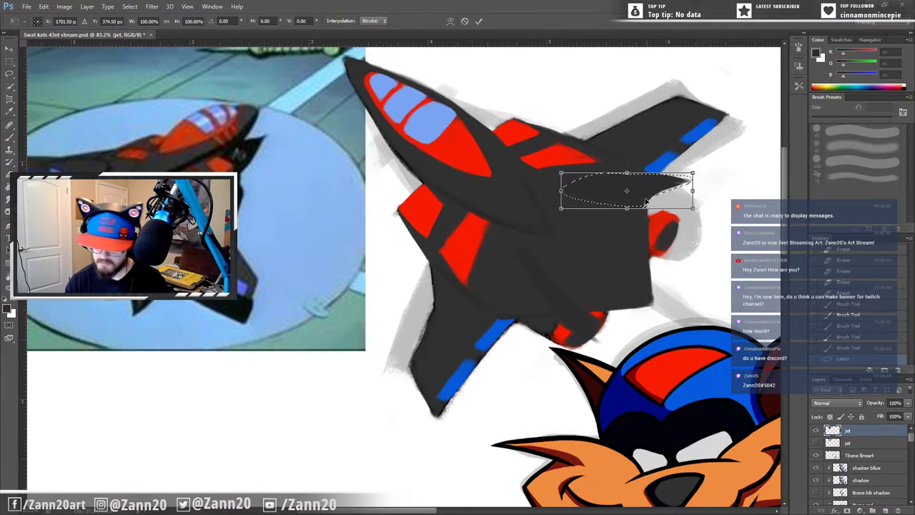
{"action": "left_click_drag", "start_coordinate": [633, 196], "coordinate": [622, 209]}
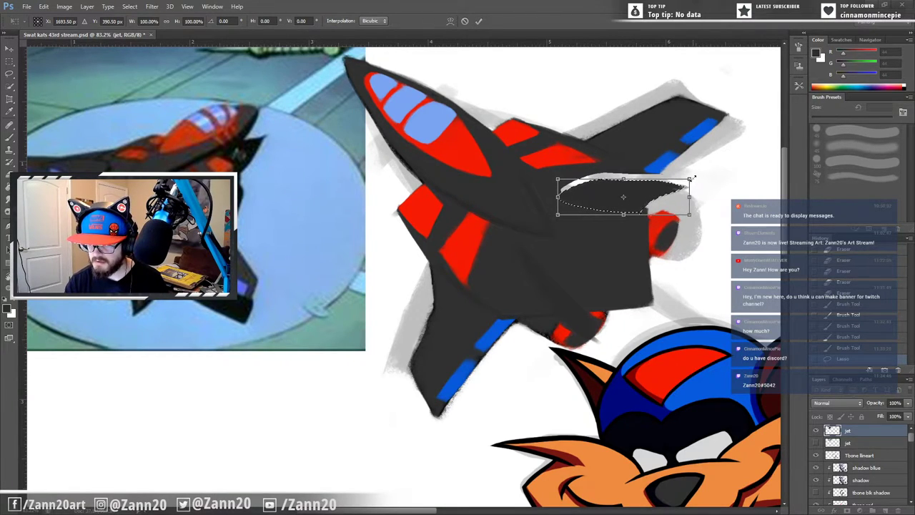
{"action": "left_click_drag", "start_coordinate": [697, 176], "coordinate": [699, 188]}
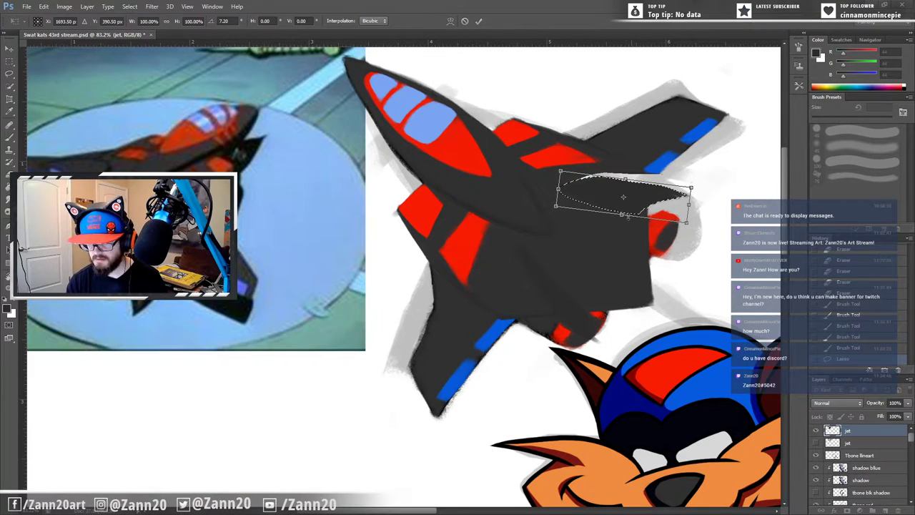
{"action": "left_click_drag", "start_coordinate": [619, 203], "coordinate": [615, 205]}
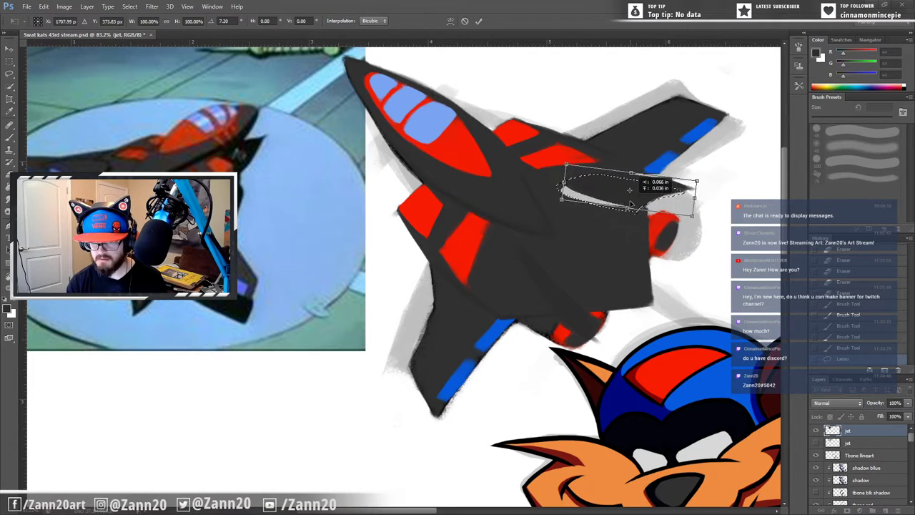
{"action": "left_click_drag", "start_coordinate": [632, 203], "coordinate": [648, 186]}
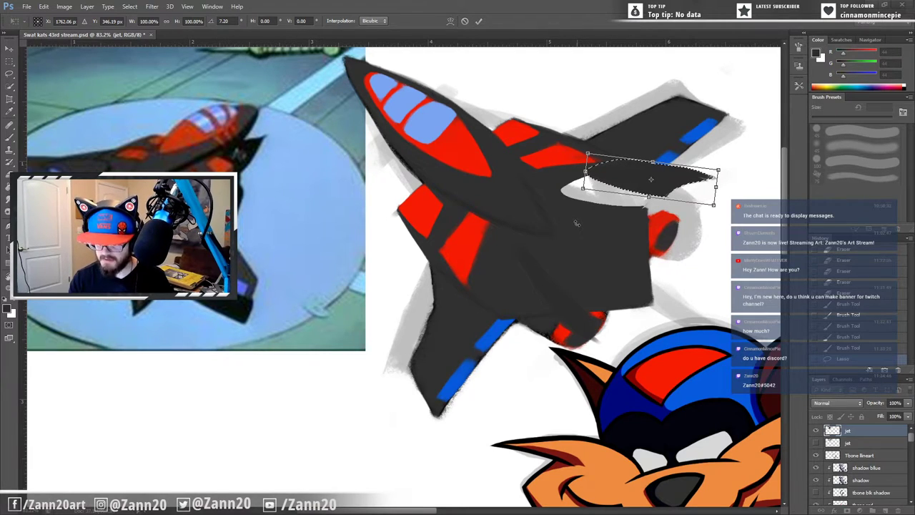
{"action": "key", "text": "Return"}
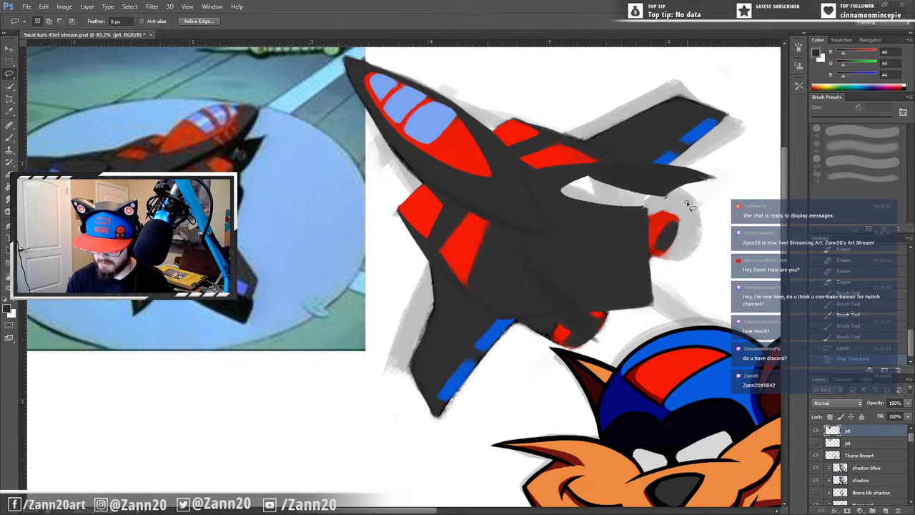
{"action": "key", "text": "ctrl+d"}
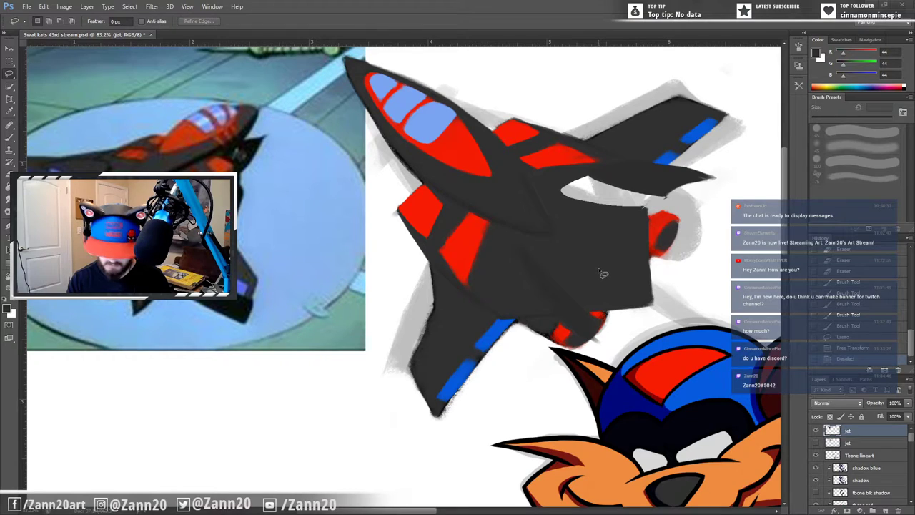
Step: Trim the lower edge and pointed end of the far side's rear red panel with body gray (RGB 49, 49, 49)
{"action": "key", "text": "b"}
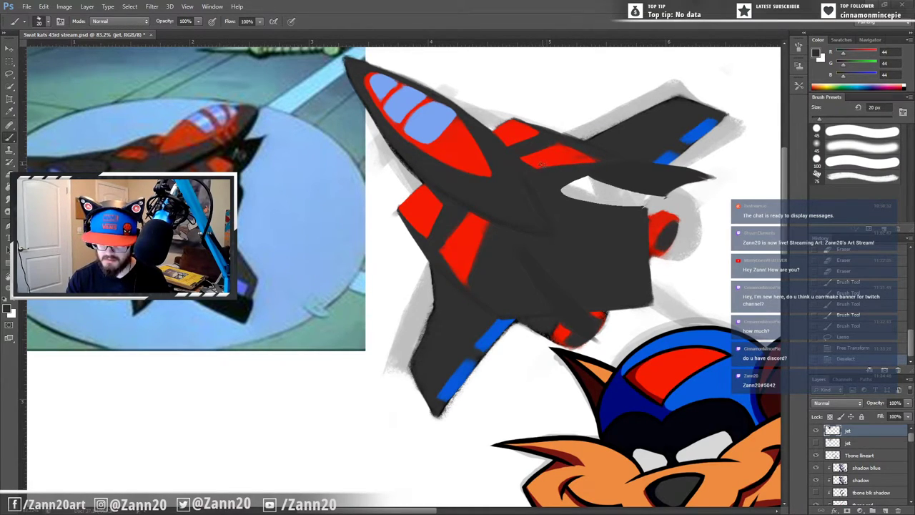
{"action": "left_click_drag", "start_coordinate": [602, 161], "coordinate": [549, 172]}
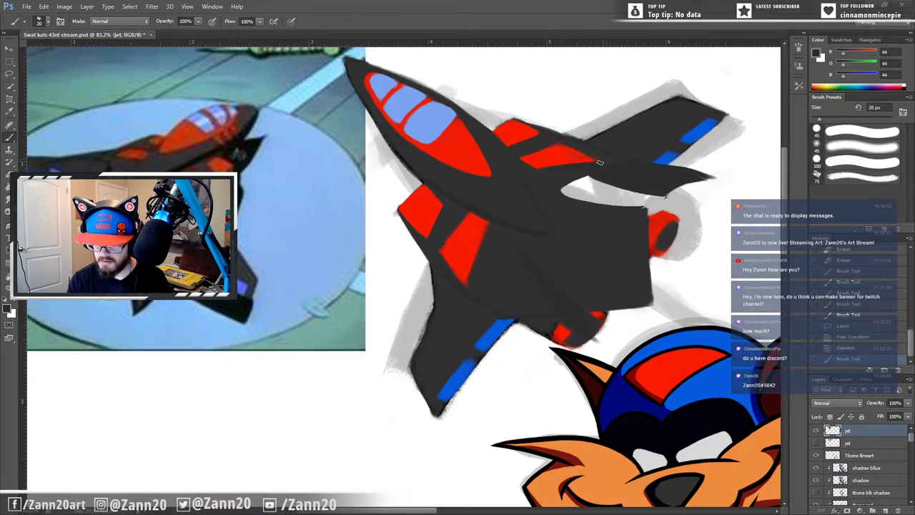
{"action": "left_click", "coordinate": [544, 170], "text": "alt"}
{"action": "mouse_move", "coordinate": [545, 171]}
{"action": "left_mouse_down"}
{"action": "mouse_move", "coordinate": [599, 160]}
{"action": "mouse_move", "coordinate": [540, 171]}
{"action": "mouse_move", "coordinate": [596, 161]}
{"action": "mouse_move", "coordinate": [539, 170]}
{"action": "mouse_move", "coordinate": [581, 161]}
{"action": "mouse_move", "coordinate": [536, 169]}
{"action": "left_mouse_up"}
{"action": "left_click_drag", "start_coordinate": [535, 169], "coordinate": [601, 159]}
{"action": "mouse_move", "coordinate": [600, 160]}
{"action": "left_mouse_down"}
{"action": "mouse_move", "coordinate": [534, 169]}
{"action": "mouse_move", "coordinate": [602, 161]}
{"action": "left_mouse_up"}
{"action": "left_click_drag", "start_coordinate": [600, 160], "coordinate": [534, 169]}
{"action": "left_click_drag", "start_coordinate": [534, 168], "coordinate": [599, 158]}
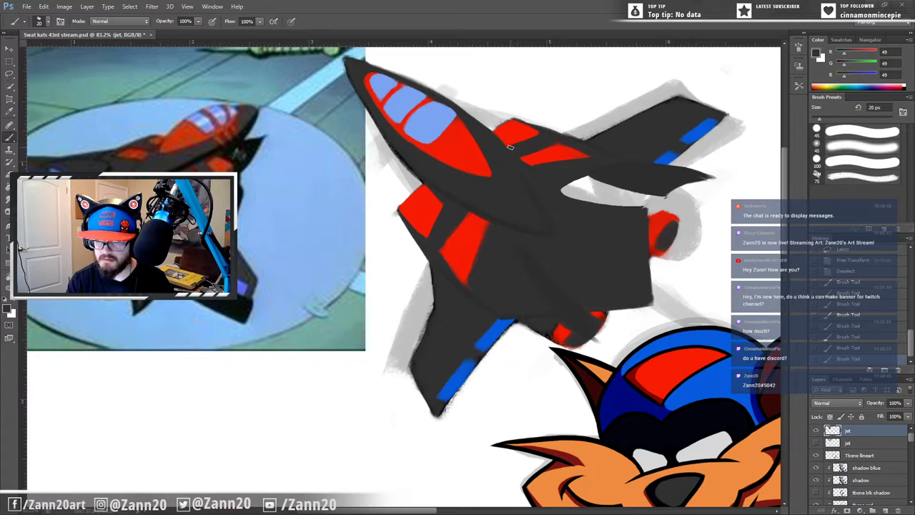
Step: Reshape the far side's red panels with sampled red (RGB 246, 28, 4) and body gray (RGB 49, 49, 49), and narrow the near side's rear panel
{"action": "mouse_move", "coordinate": [511, 148]}
{"action": "left_mouse_down"}
{"action": "mouse_move", "coordinate": [549, 138]}
{"action": "mouse_move", "coordinate": [513, 145]}
{"action": "left_mouse_up"}
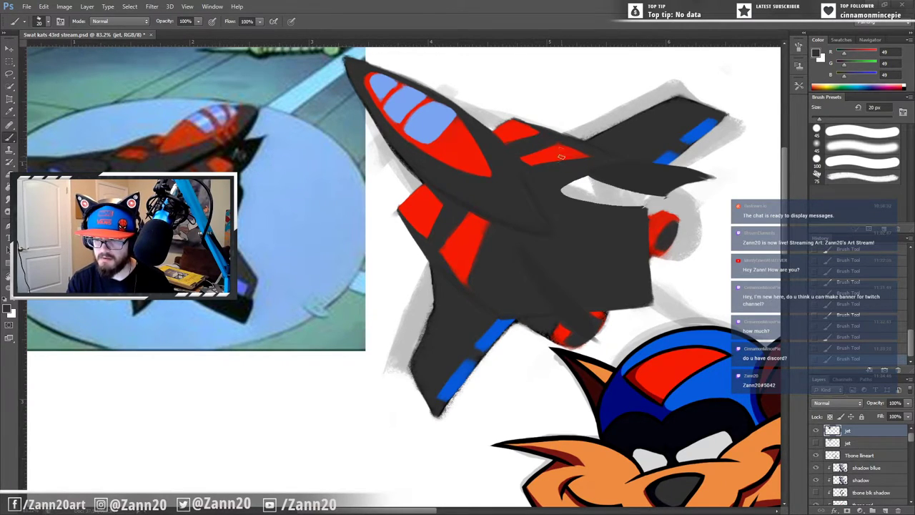
{"action": "left_click", "coordinate": [550, 161], "text": "alt"}
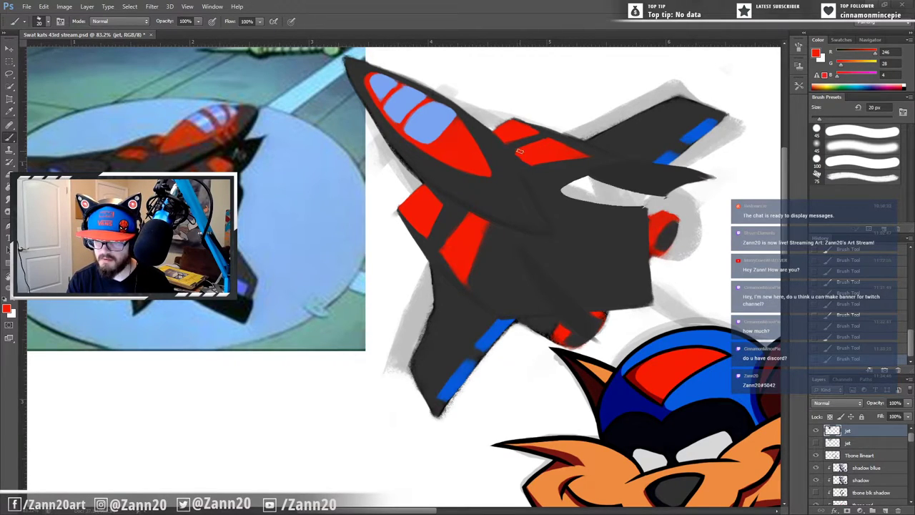
{"action": "left_click", "coordinate": [539, 184], "text": "alt"}
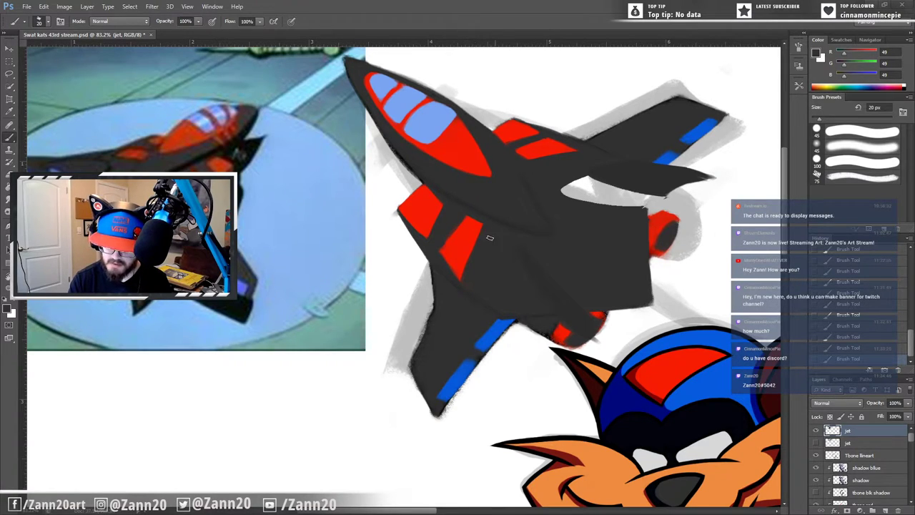
Step: Repaint the near side's rear red panel with sampled red (RGB 248, 28, 3) and trim its rear edge with body gray (RGB 49, 49, 49)
{"action": "left_click", "coordinate": [464, 213], "text": "alt"}
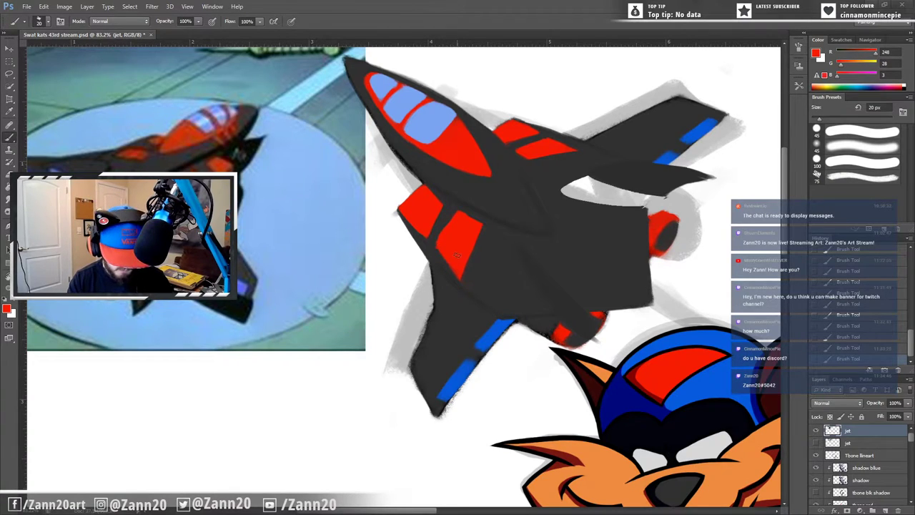
{"action": "left_click", "coordinate": [459, 207], "text": "alt"}
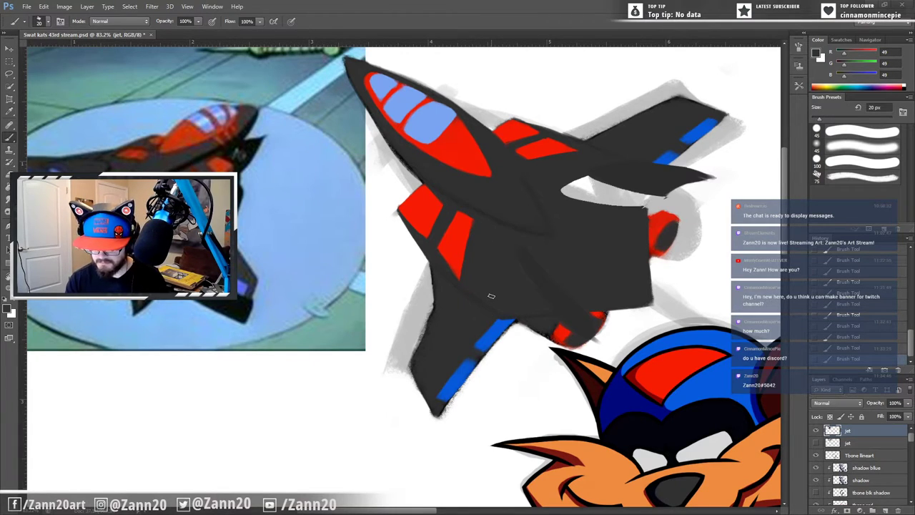
Step: Fill the light gap between the jet's body and the far tail fin with sampled body gray (RGB 49, 49, 49)
{"action": "left_click", "coordinate": [574, 235], "text": "alt"}
{"action": "mouse_move", "coordinate": [573, 179]}
{"action": "left_mouse_down"}
{"action": "mouse_move", "coordinate": [563, 189]}
{"action": "mouse_move", "coordinate": [589, 187]}
{"action": "mouse_move", "coordinate": [579, 195]}
{"action": "left_mouse_up"}
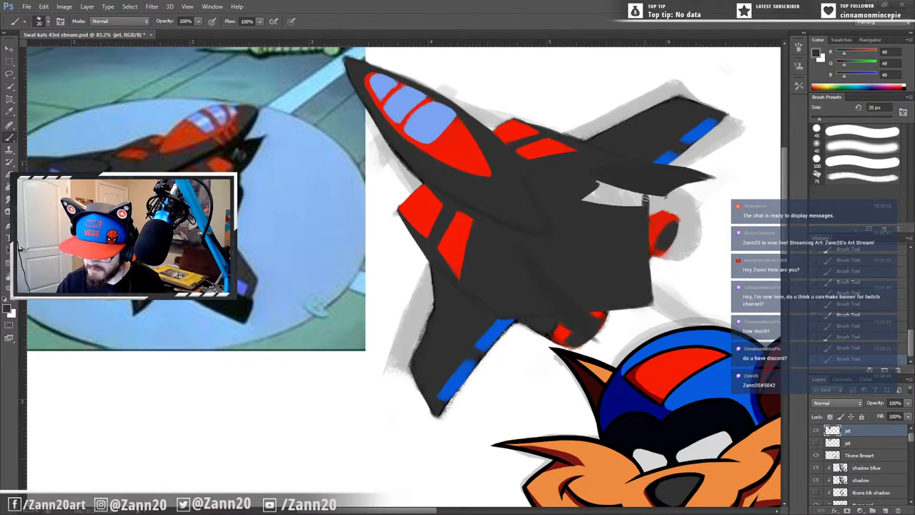
{"action": "mouse_move", "coordinate": [645, 198]}
{"action": "left_mouse_down"}
{"action": "mouse_move", "coordinate": [645, 227]}
{"action": "mouse_move", "coordinate": [633, 196]}
{"action": "mouse_move", "coordinate": [594, 181]}
{"action": "left_mouse_up"}
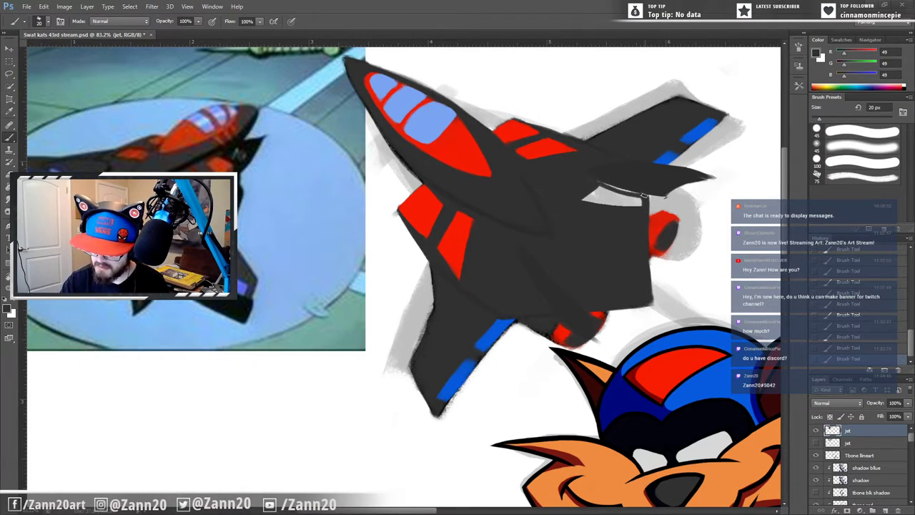
{"action": "mouse_move", "coordinate": [645, 195]}
{"action": "left_mouse_down"}
{"action": "mouse_move", "coordinate": [580, 176]}
{"action": "mouse_move", "coordinate": [646, 203]}
{"action": "mouse_move", "coordinate": [607, 188]}
{"action": "mouse_move", "coordinate": [589, 190]}
{"action": "mouse_move", "coordinate": [604, 189]}
{"action": "mouse_move", "coordinate": [592, 200]}
{"action": "mouse_move", "coordinate": [632, 192]}
{"action": "mouse_move", "coordinate": [611, 210]}
{"action": "mouse_move", "coordinate": [629, 194]}
{"action": "left_mouse_up"}
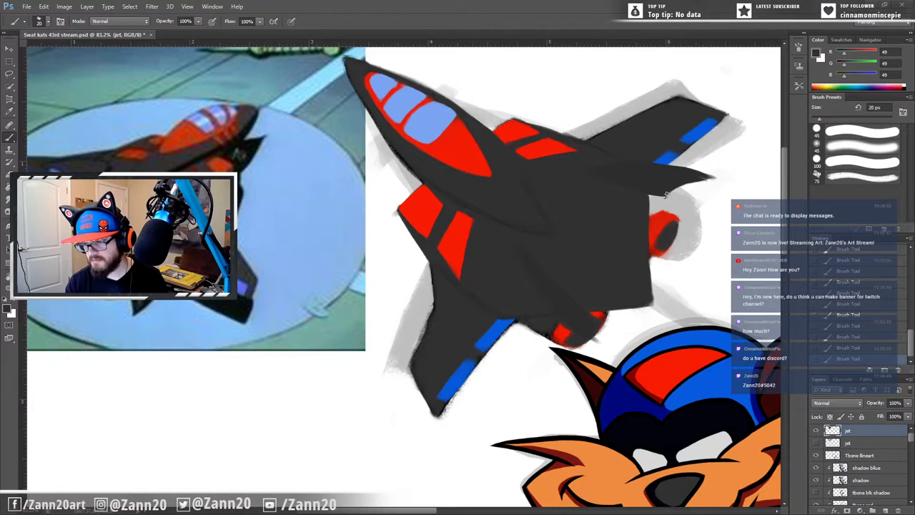
Step: Erase the far tail fin's lower edge to shorten it, and touch up the corner where it meets the body with gray
{"action": "mouse_move", "coordinate": [656, 199]}
{"action": "left_mouse_down"}
{"action": "mouse_move", "coordinate": [707, 186]}
{"action": "mouse_move", "coordinate": [722, 172]}
{"action": "mouse_move", "coordinate": [651, 198]}
{"action": "mouse_move", "coordinate": [707, 180]}
{"action": "mouse_move", "coordinate": [680, 178]}
{"action": "mouse_move", "coordinate": [715, 179]}
{"action": "left_mouse_up"}
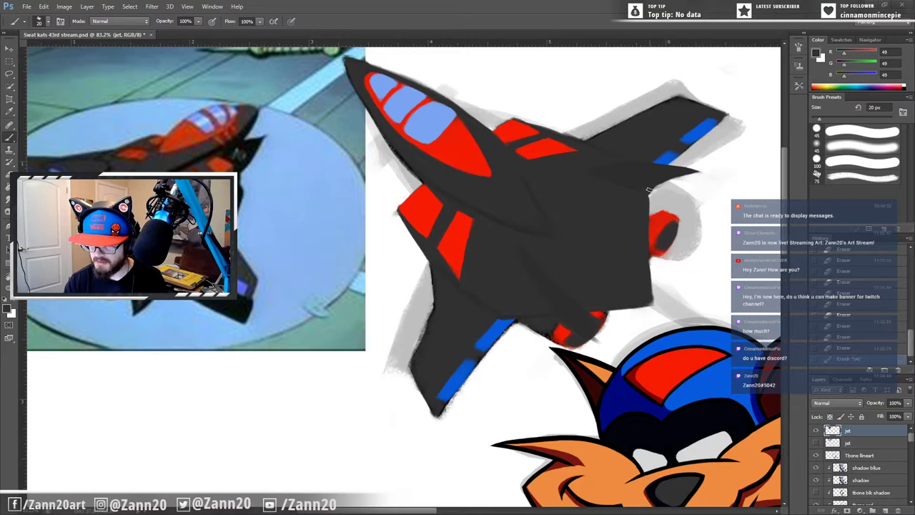
{"action": "left_click", "coordinate": [649, 190]}
{"action": "left_click", "coordinate": [646, 193]}
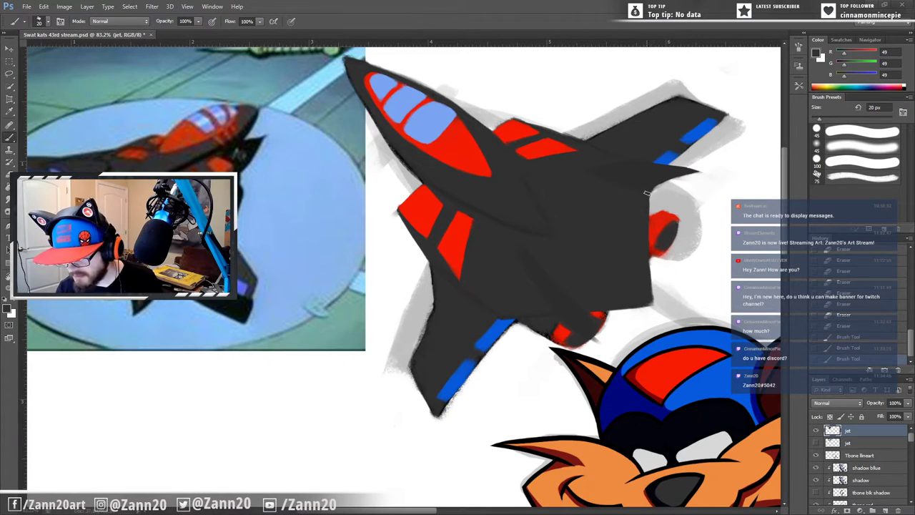
{"action": "mouse_move", "coordinate": [644, 194]}
{"action": "left_mouse_down"}
{"action": "mouse_move", "coordinate": [629, 193]}
{"action": "mouse_move", "coordinate": [642, 190]}
{"action": "left_mouse_up"}
{"action": "left_click", "coordinate": [641, 191]}
{"action": "left_click", "coordinate": [641, 191]}
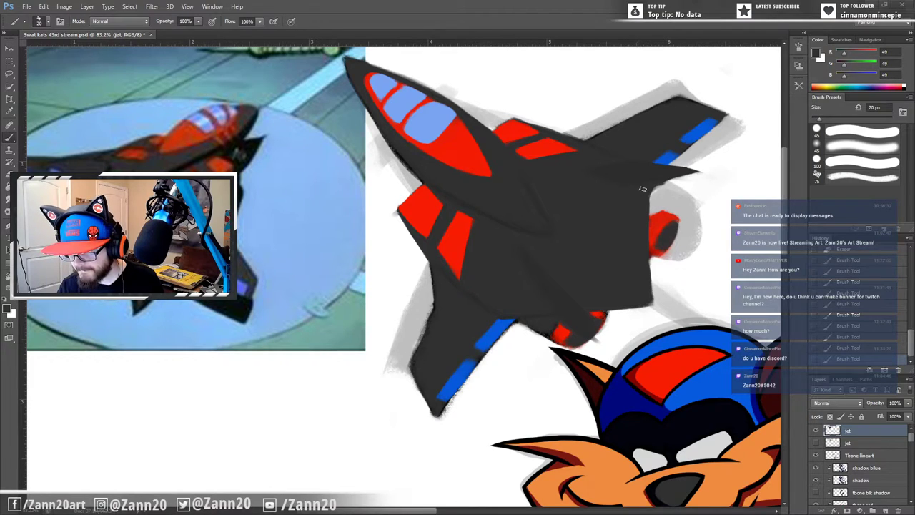
{"action": "left_click", "coordinate": [640, 191]}
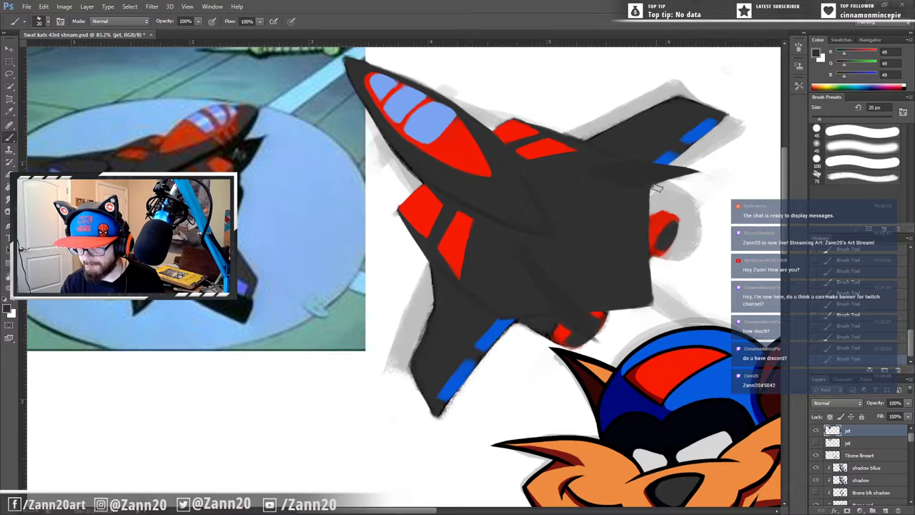
Step: Erase along the far tail fin's underside and tip to make the fin thinner and shorter
{"action": "key", "text": "e"}
{"action": "left_click", "coordinate": [676, 183]}
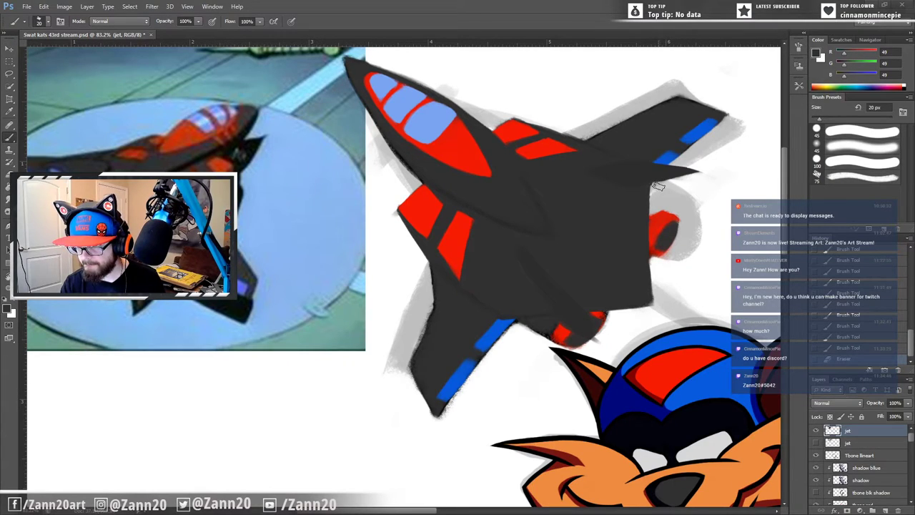
{"action": "left_click_drag", "start_coordinate": [657, 185], "coordinate": [695, 174]}
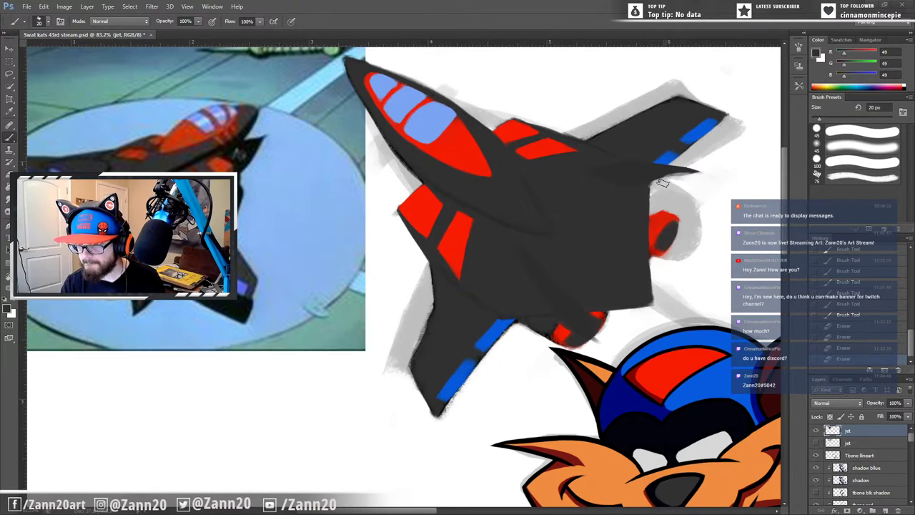
{"action": "left_click", "coordinate": [673, 180]}
{"action": "left_click", "coordinate": [700, 176]}
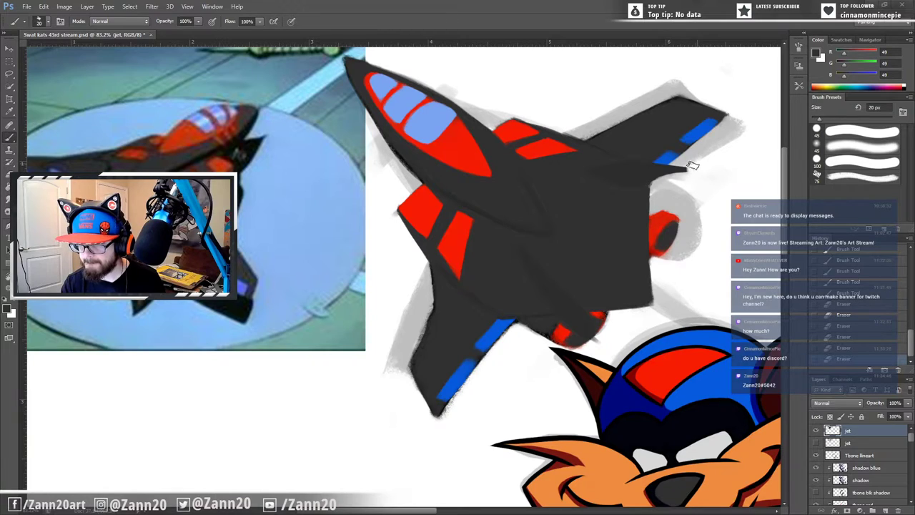
{"action": "left_click_drag", "start_coordinate": [681, 166], "coordinate": [702, 174]}
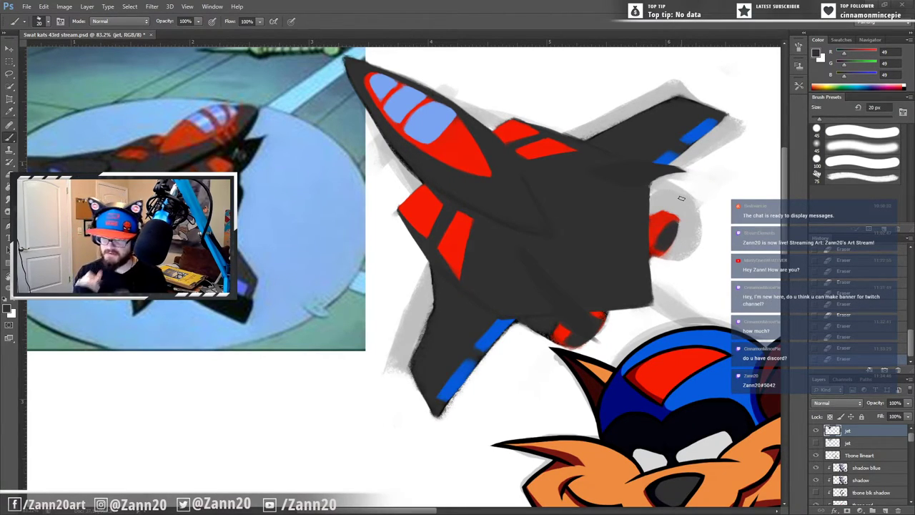
Step: Redefine the far tail fin's upper edge and shade its base with sampled darker gray (RGB 44, 44, 44)
{"action": "left_click", "coordinate": [619, 191], "text": "alt"}
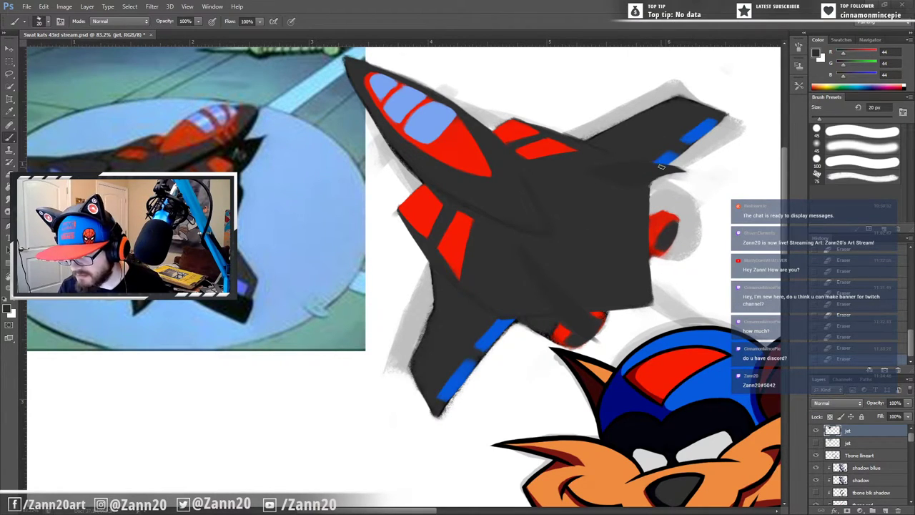
{"action": "left_click_drag", "start_coordinate": [673, 168], "coordinate": [657, 163]}
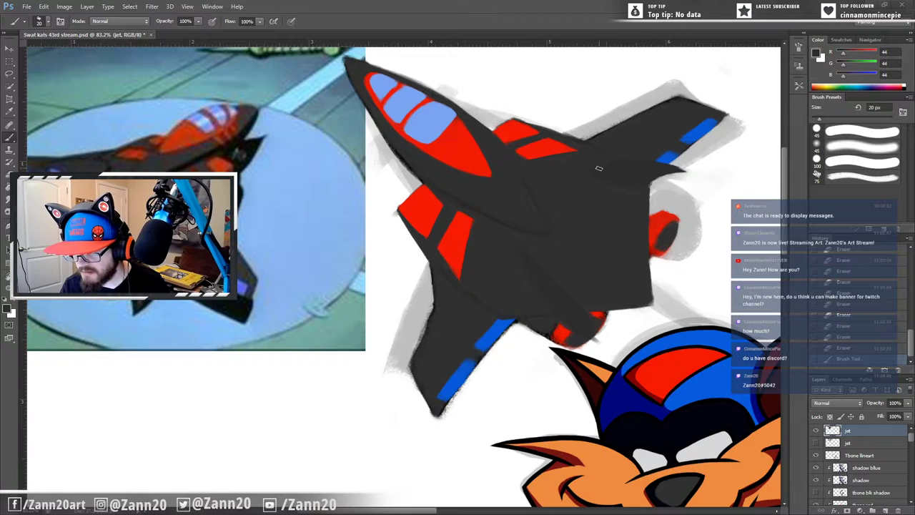
{"action": "mouse_move", "coordinate": [599, 168]}
{"action": "left_mouse_down"}
{"action": "mouse_move", "coordinate": [631, 163]}
{"action": "mouse_move", "coordinate": [612, 167]}
{"action": "left_mouse_up"}
{"action": "mouse_move", "coordinate": [612, 168]}
{"action": "left_mouse_down"}
{"action": "mouse_move", "coordinate": [640, 163]}
{"action": "mouse_move", "coordinate": [621, 174]}
{"action": "mouse_move", "coordinate": [663, 167]}
{"action": "mouse_move", "coordinate": [674, 177]}
{"action": "mouse_move", "coordinate": [629, 181]}
{"action": "left_mouse_up"}
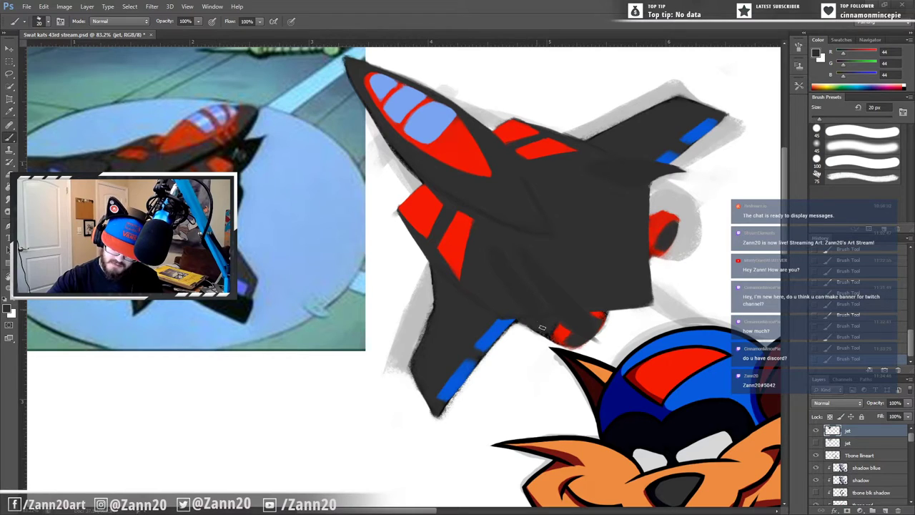
Step: Repaint the near engine's ring in sampled red (RGB 235, 28, 3) and its nozzle in gray (RGB 49, 49, 49), then erase its ragged outline
{"action": "left_click", "coordinate": [579, 281], "text": "alt"}
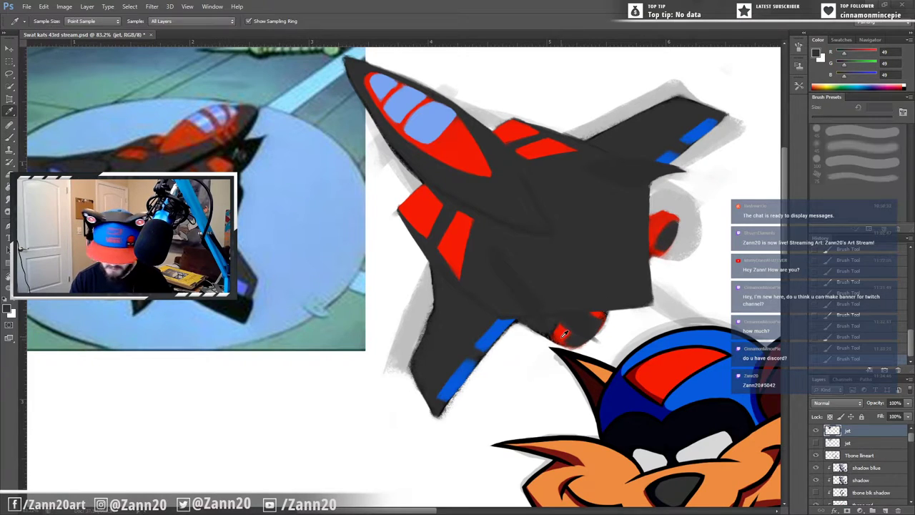
{"action": "left_click", "coordinate": [563, 332], "text": "alt"}
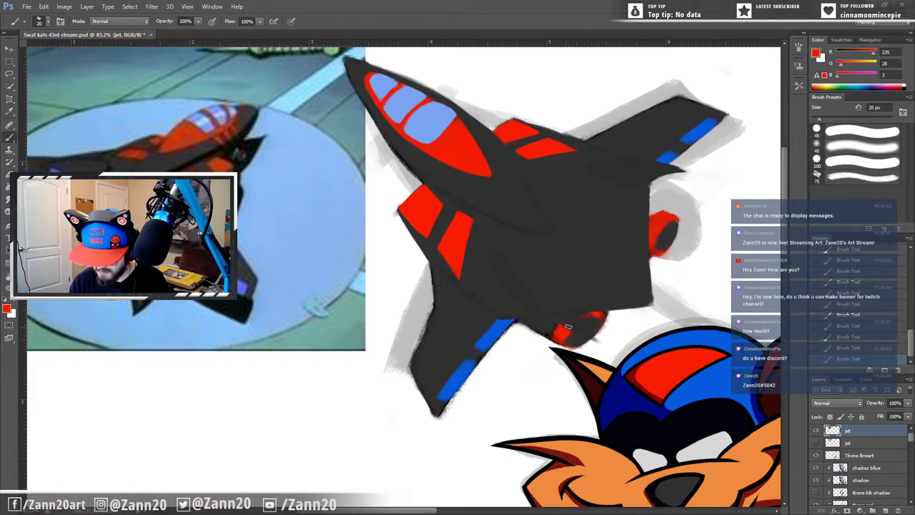
{"action": "mouse_move", "coordinate": [594, 314]}
{"action": "left_mouse_down"}
{"action": "mouse_move", "coordinate": [566, 337]}
{"action": "mouse_move", "coordinate": [585, 314]}
{"action": "left_mouse_up"}
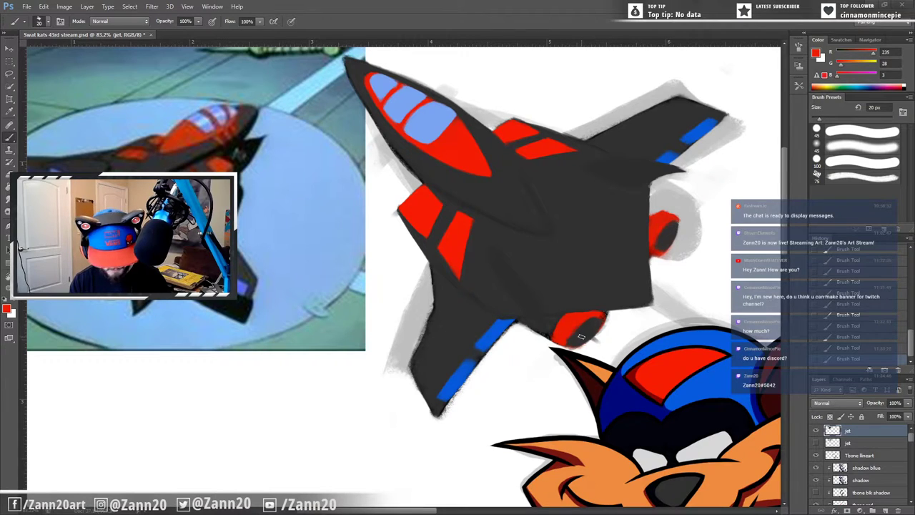
{"action": "left_click", "coordinate": [579, 255], "text": "alt"}
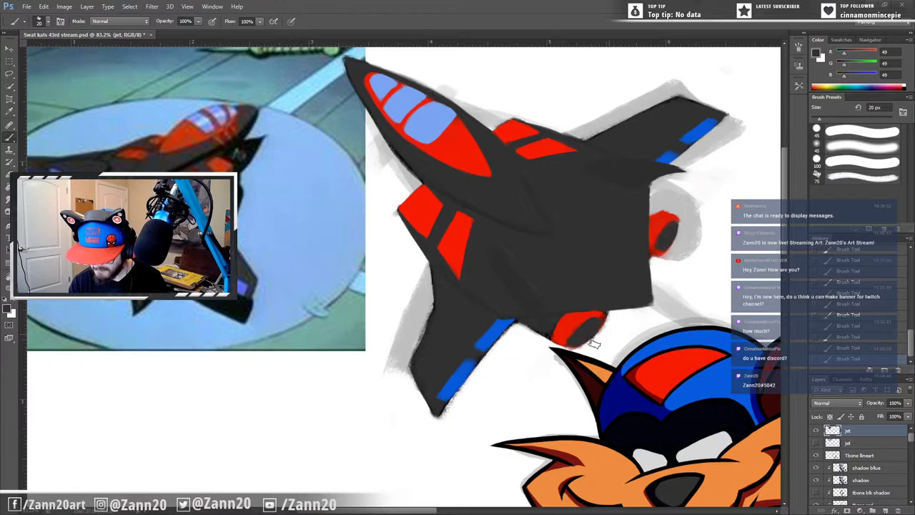
{"action": "mouse_move", "coordinate": [607, 331]}
{"action": "left_mouse_down"}
{"action": "mouse_move", "coordinate": [573, 353]}
{"action": "mouse_move", "coordinate": [524, 349]}
{"action": "left_mouse_up"}
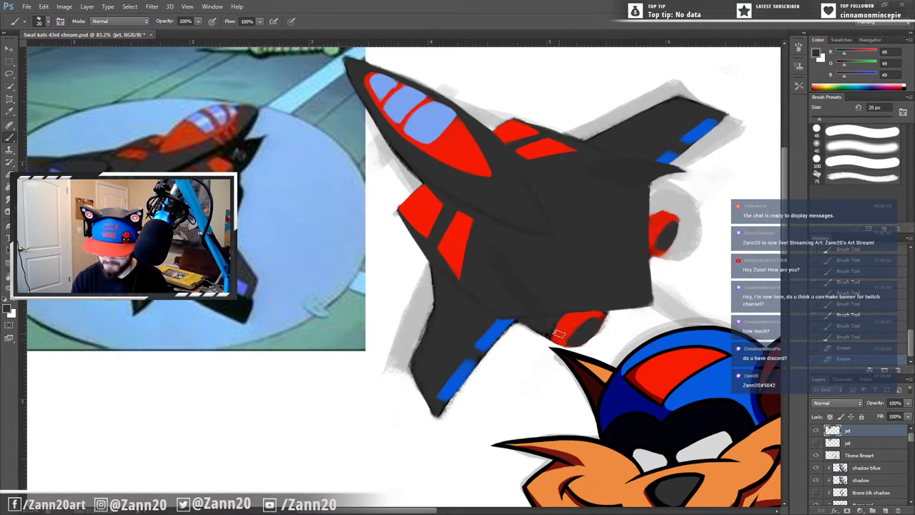
Step: Shade the lower body in front of the near engine with dark gray (RGB 44, 44, 44) and clean the wing joint with gray (RGB 49, 49, 49)
{"action": "left_click", "coordinate": [516, 276], "text": "alt"}
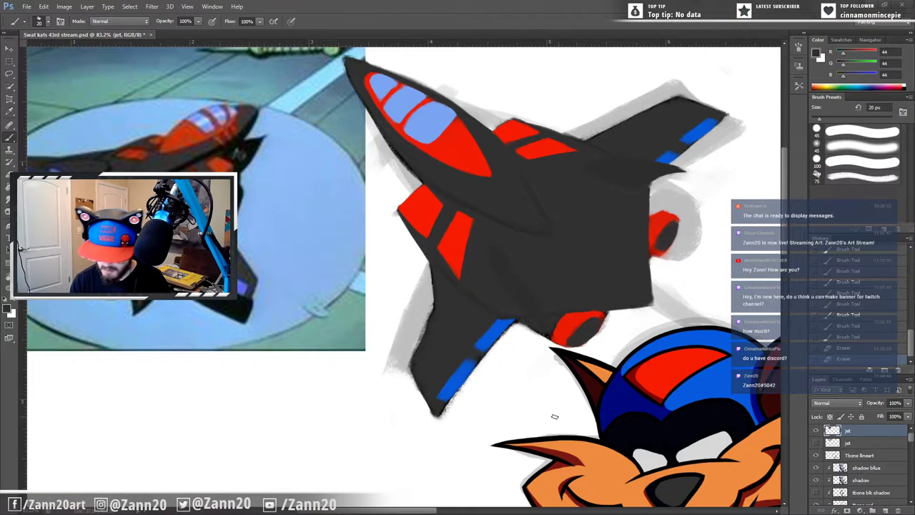
{"action": "left_click_drag", "start_coordinate": [532, 296], "coordinate": [543, 321]}
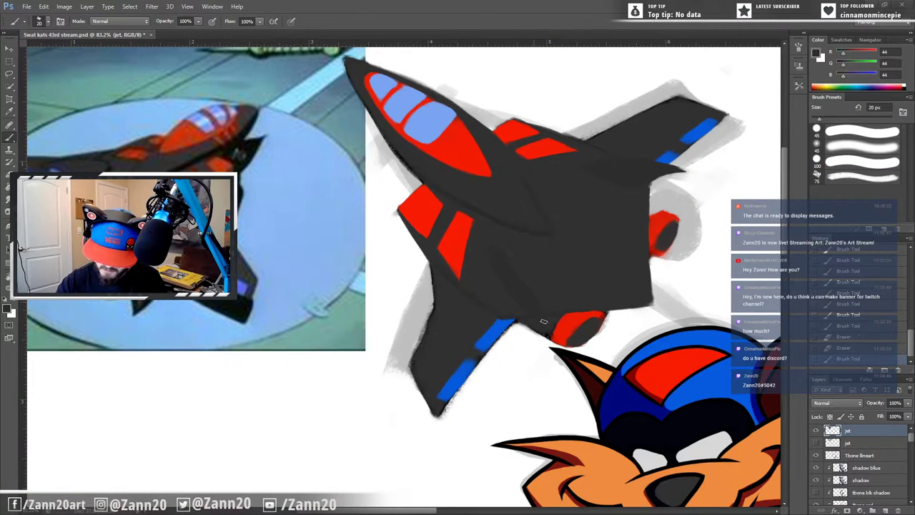
{"action": "left_click_drag", "start_coordinate": [495, 257], "coordinate": [511, 273]}
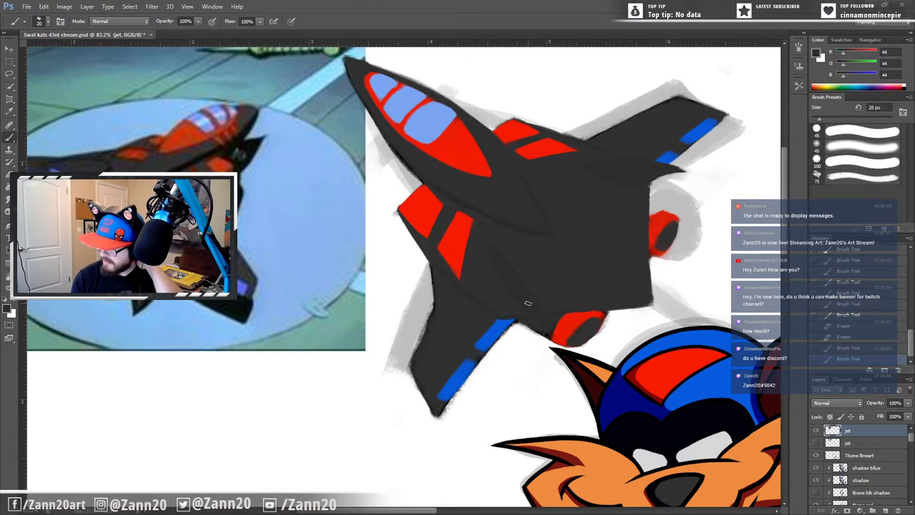
{"action": "left_click", "coordinate": [478, 281], "text": "alt"}
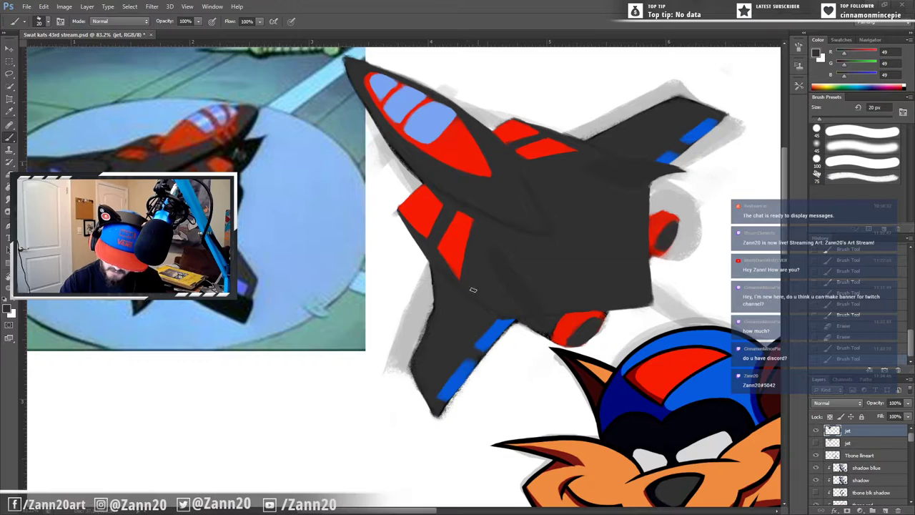
{"action": "left_click_drag", "start_coordinate": [468, 290], "coordinate": [513, 308]}
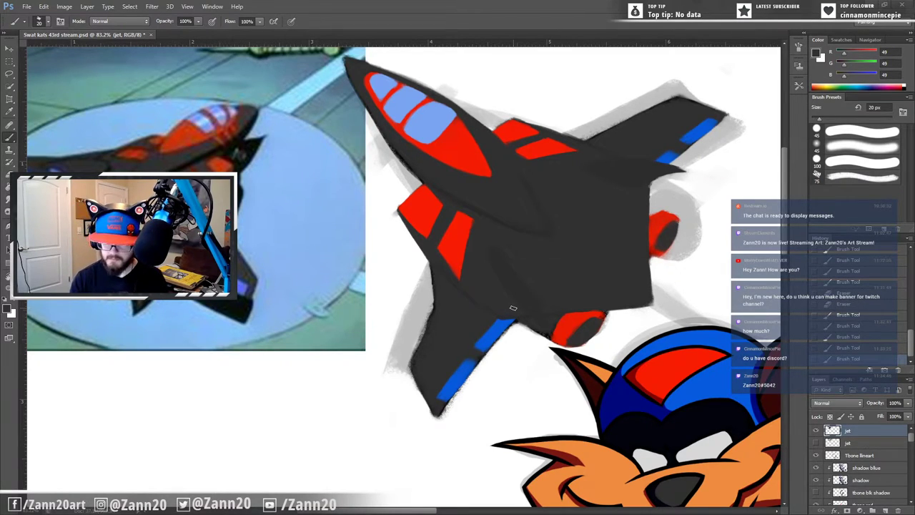
Step: Refine the pointed rear end of the cockpit fuselage with sampled dark gray (RGB 44, 44, 44) and a small 8 px brush
{"action": "left_click", "coordinate": [546, 256], "text": "alt"}
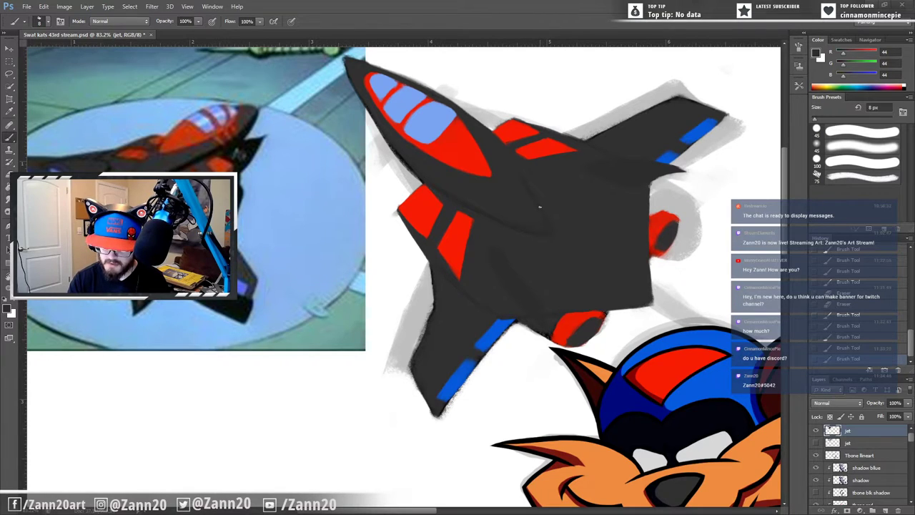
{"action": "left_click_drag", "start_coordinate": [530, 221], "coordinate": [536, 212]}
{"action": "left_click", "coordinate": [515, 229]}
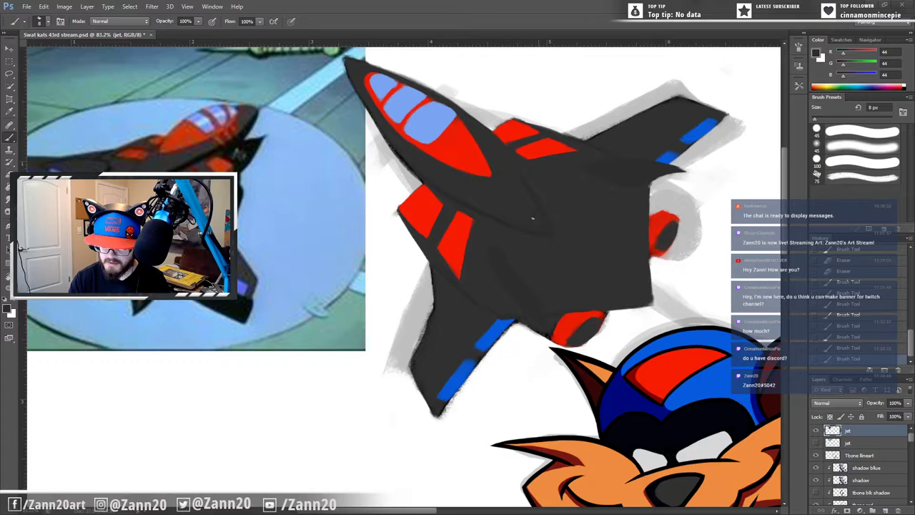
{"action": "left_click", "coordinate": [519, 238]}
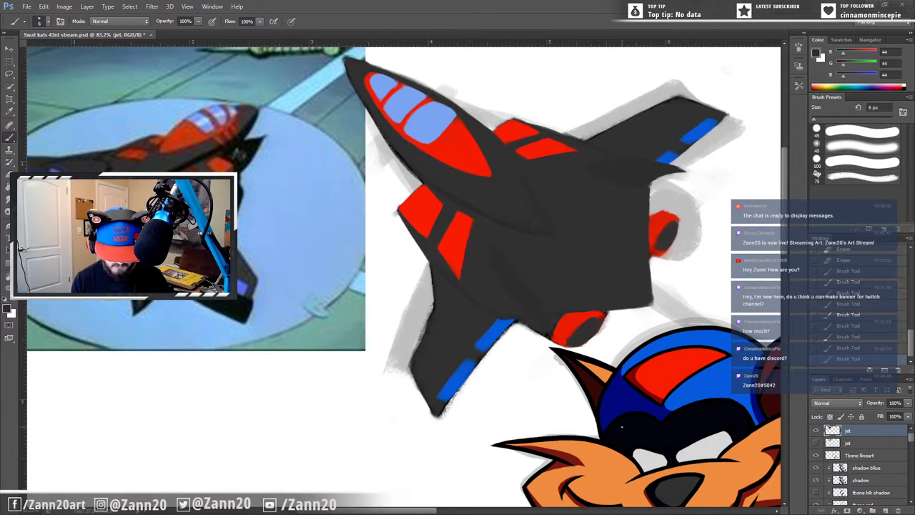
Step: Sketch a polygonal panel outline behind the cockpit fuselage in sampled black (RGB 0, 0, 0) with a 6 px brush
{"action": "left_click", "coordinate": [632, 427], "text": "alt"}
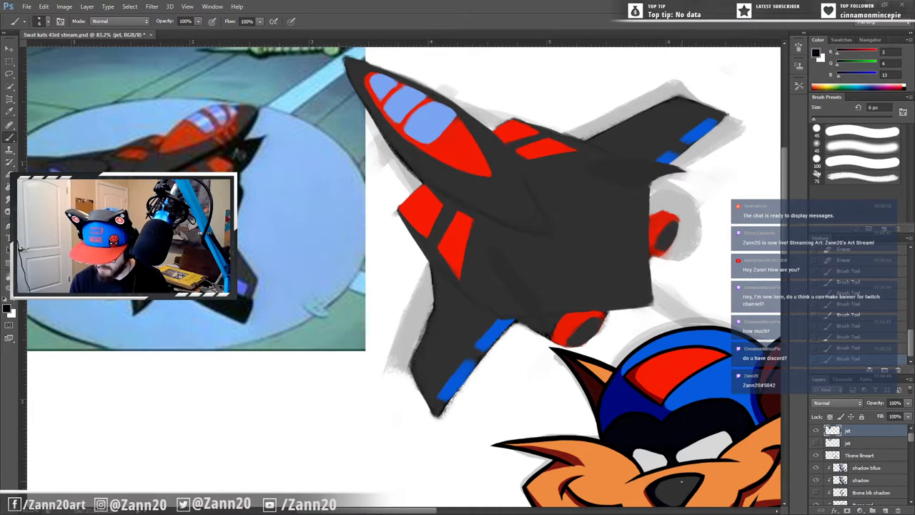
{"action": "key", "text": "alt"}
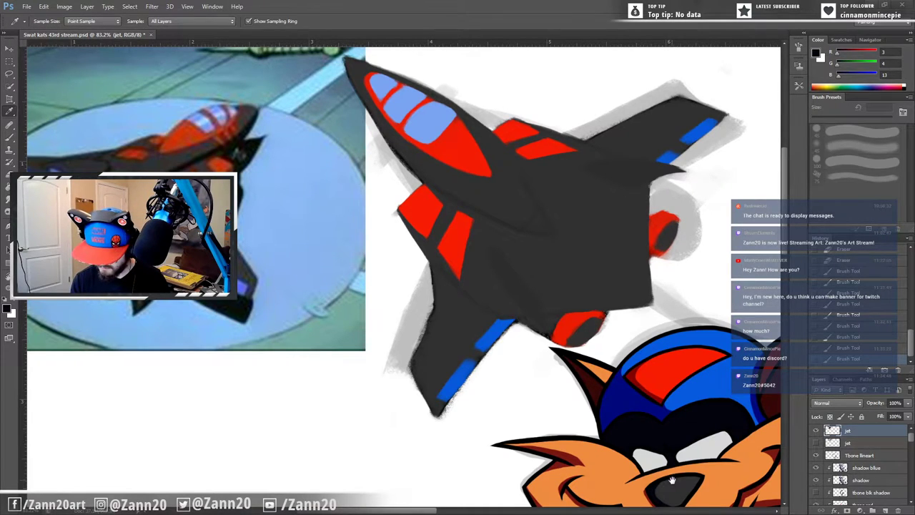
{"action": "mouse_move", "coordinate": [673, 478]}
{"action": "left_mouse_down"}
{"action": "mouse_move", "coordinate": [613, 265]}
{"action": "mouse_move", "coordinate": [612, 414]}
{"action": "left_mouse_up"}
{"action": "key", "text": "u"}
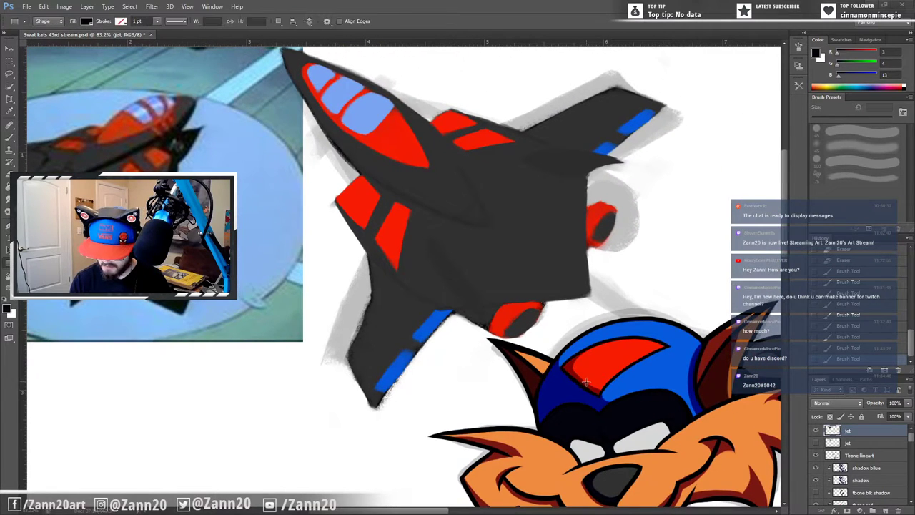
{"action": "key", "text": "i"}
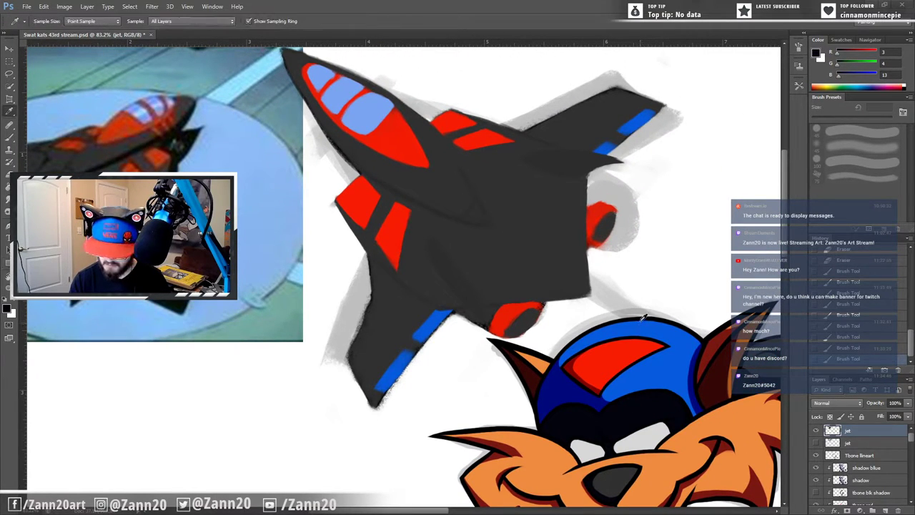
{"action": "left_click", "coordinate": [489, 337]}
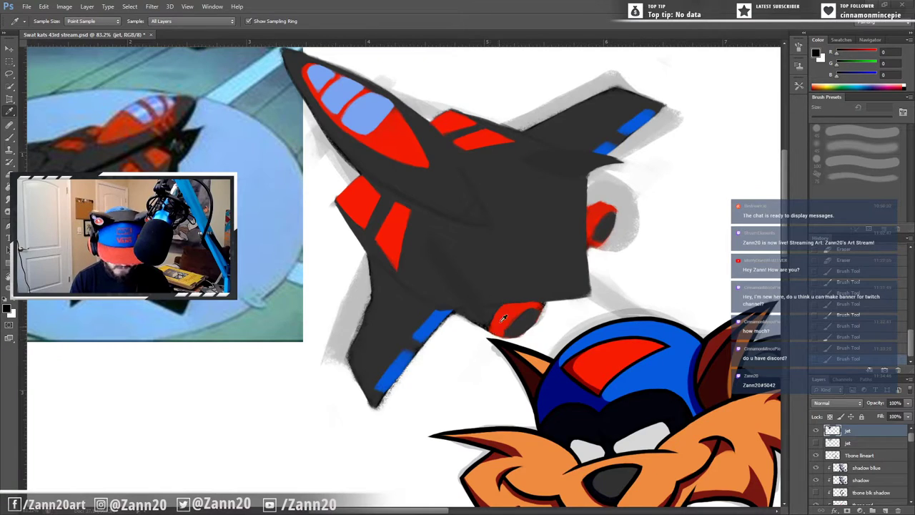
{"action": "key", "text": "b"}
{"action": "left_click_drag", "start_coordinate": [476, 193], "coordinate": [463, 213]}
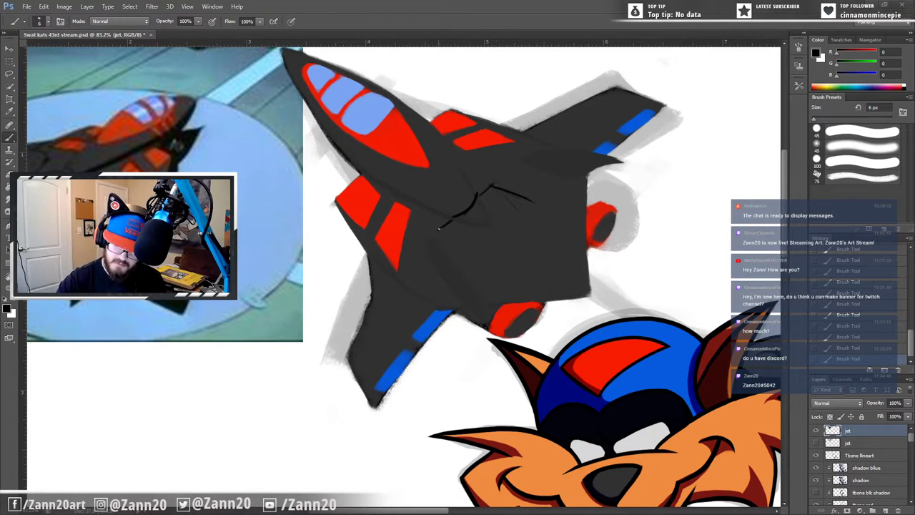
{"action": "mouse_move", "coordinate": [442, 224]}
{"action": "left_mouse_down"}
{"action": "mouse_move", "coordinate": [453, 249]}
{"action": "mouse_move", "coordinate": [542, 270]}
{"action": "left_mouse_up"}
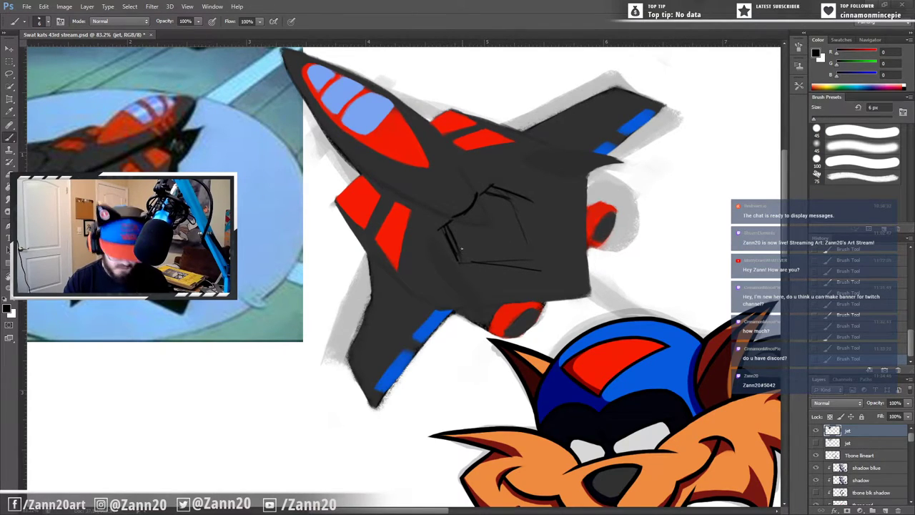
Step: Undo the last panel strokes and redraw the panel's lower and rear edges in black to close the outline
{"action": "key", "text": "ctrl"}
{"action": "key", "text": "ctrl+alt+z"}
{"action": "key", "text": "ctrl+alt+z"}
{"action": "key", "text": "ctrl+alt+z"}
{"action": "key", "text": "ctrl+alt+z"}
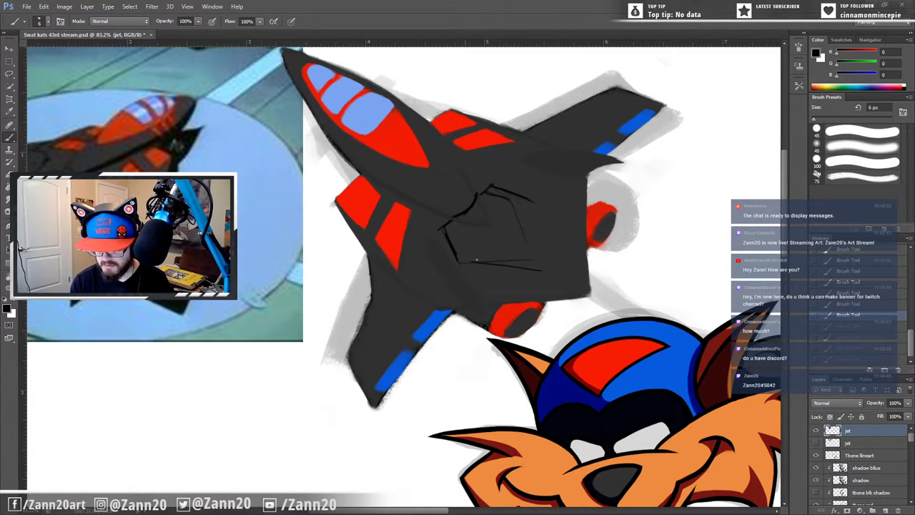
{"action": "left_click_drag", "start_coordinate": [462, 261], "coordinate": [545, 255]}
{"action": "mouse_move", "coordinate": [459, 260]}
{"action": "left_mouse_down"}
{"action": "mouse_move", "coordinate": [542, 246]}
{"action": "mouse_move", "coordinate": [461, 258]}
{"action": "mouse_move", "coordinate": [535, 237]}
{"action": "left_mouse_up"}
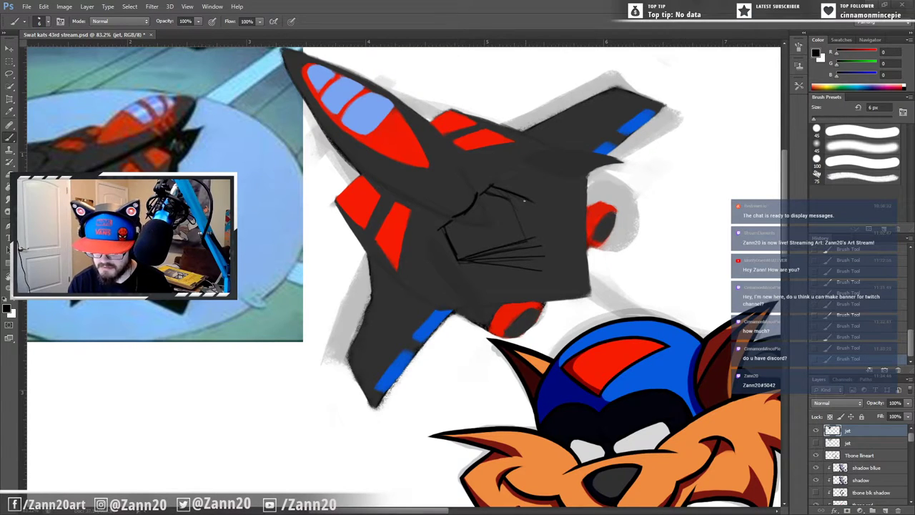
{"action": "left_click_drag", "start_coordinate": [516, 238], "coordinate": [512, 203]}
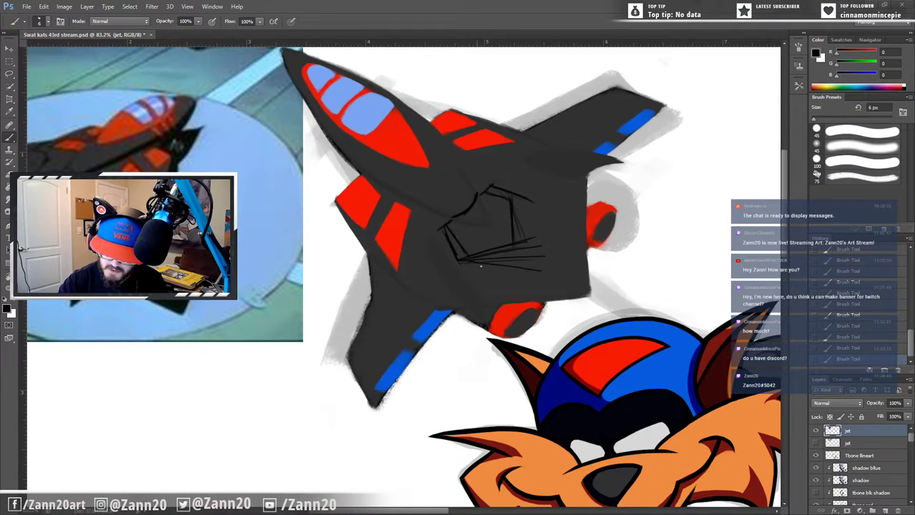
{"action": "left_click_drag", "start_coordinate": [476, 256], "coordinate": [542, 244]}
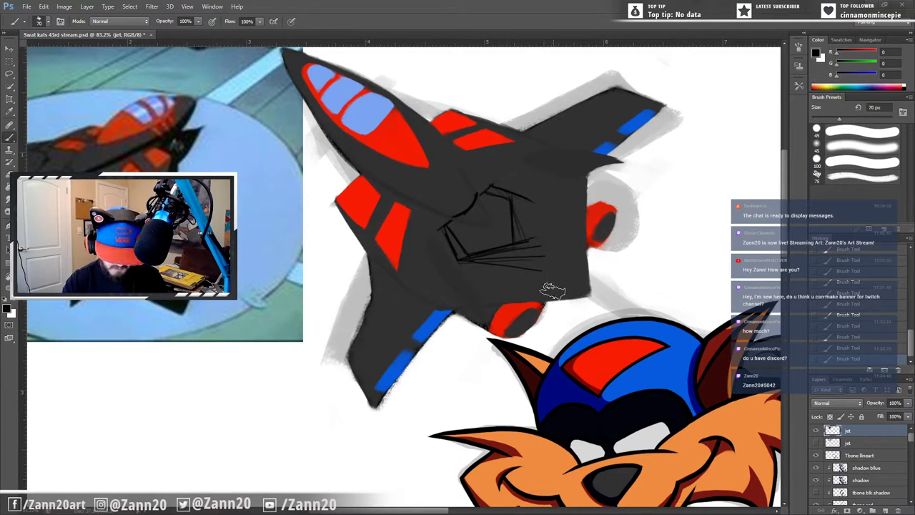
Step: Paint over the panel's stray and doubled lines with sampled gray (RGB 49, 49, 49), using a 70 px and then a 25 px brush
{"action": "left_click", "coordinate": [551, 226], "text": "alt"}
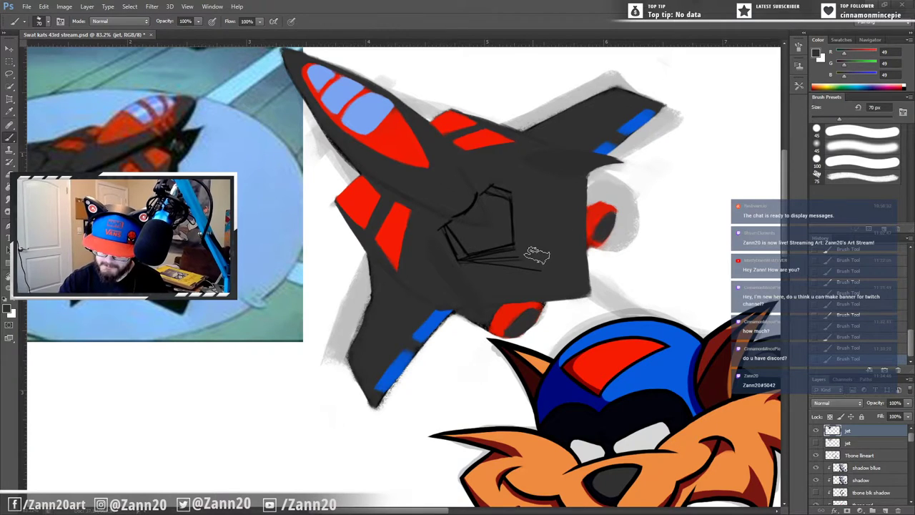
{"action": "left_click_drag", "start_coordinate": [506, 269], "coordinate": [531, 258]}
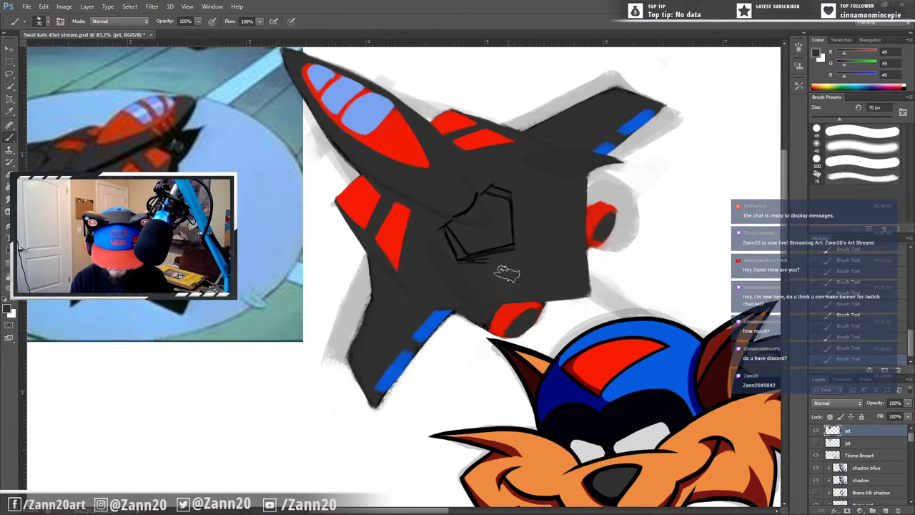
{"action": "key", "text": "bracketleft"}
{"action": "key", "text": "bracketleft"}
{"action": "key", "text": "bracketleft"}
{"action": "key", "text": "bracketleft"}
{"action": "key", "text": "bracketleft"}
{"action": "key", "text": "bracketleft"}
{"action": "key", "text": "bracketleft"}
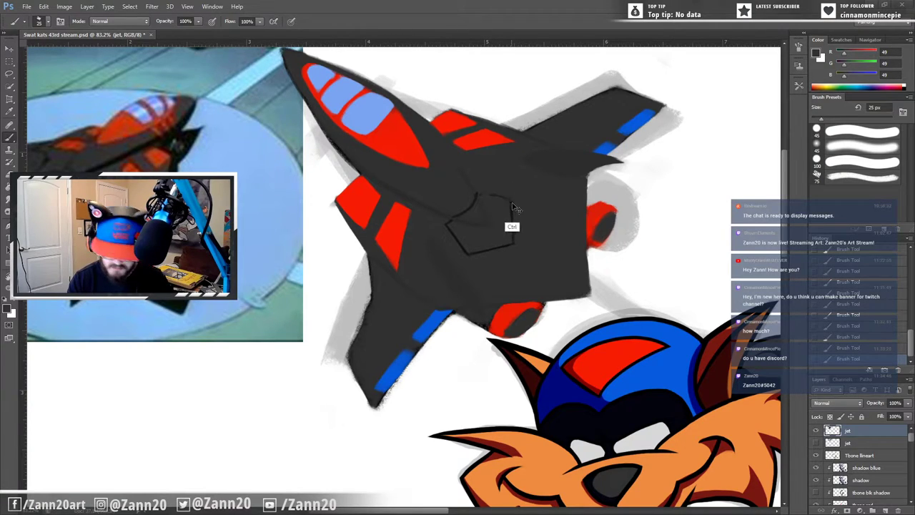
{"action": "key", "text": "ctrl+alt+z"}
{"action": "left_click_drag", "start_coordinate": [484, 192], "coordinate": [512, 202]}
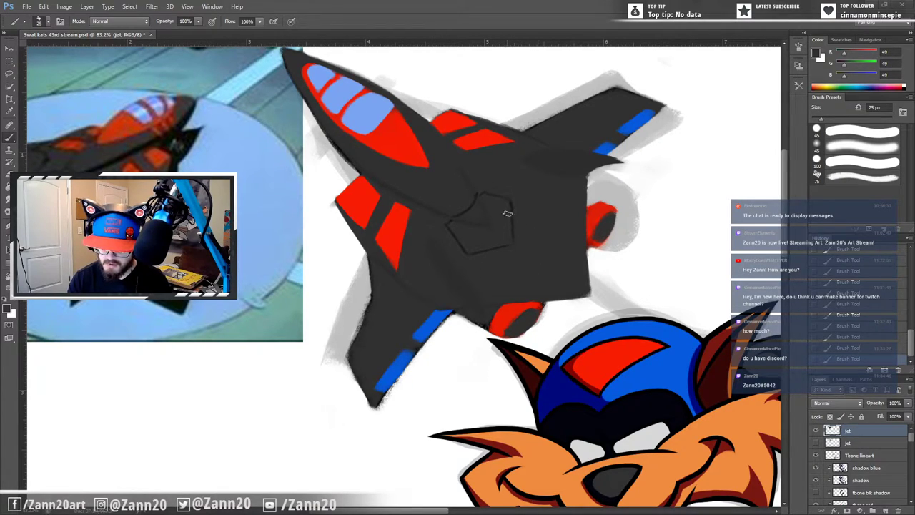
Step: Retrace the panel outline in sampled dark gray (RGB 26, 26, 26) with a 9 px brush
{"action": "key", "text": "i"}
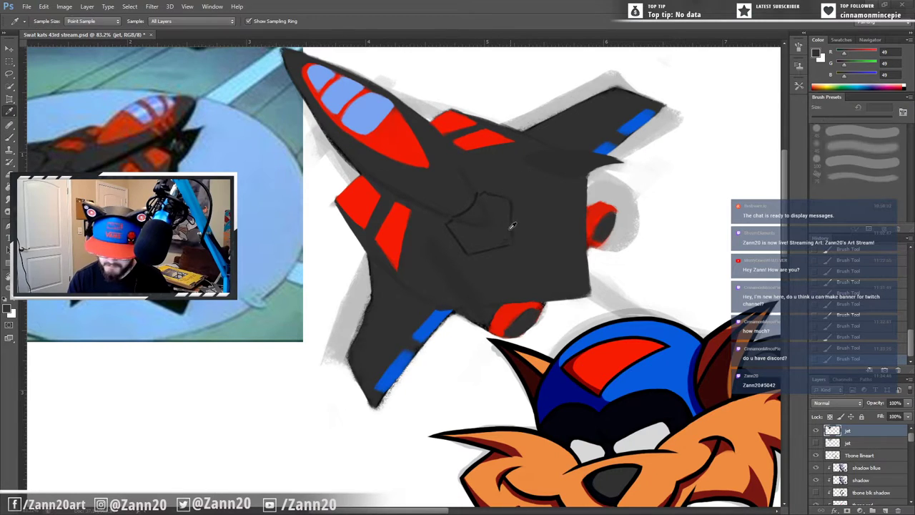
{"action": "left_click", "coordinate": [472, 203]}
{"action": "right_click", "coordinate": [501, 222]}
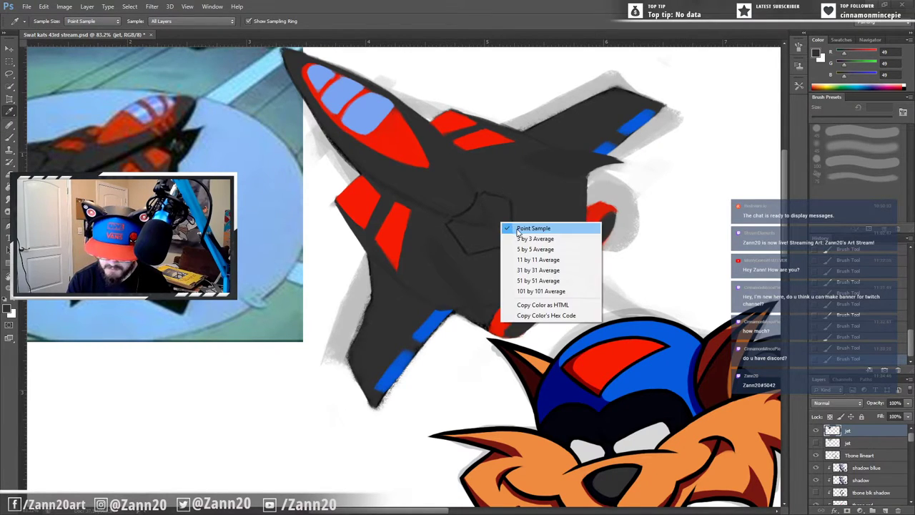
{"action": "left_click", "coordinate": [562, 181]}
{"action": "left_click_drag", "start_coordinate": [471, 204], "coordinate": [470, 205]}
{"action": "key", "text": "b"}
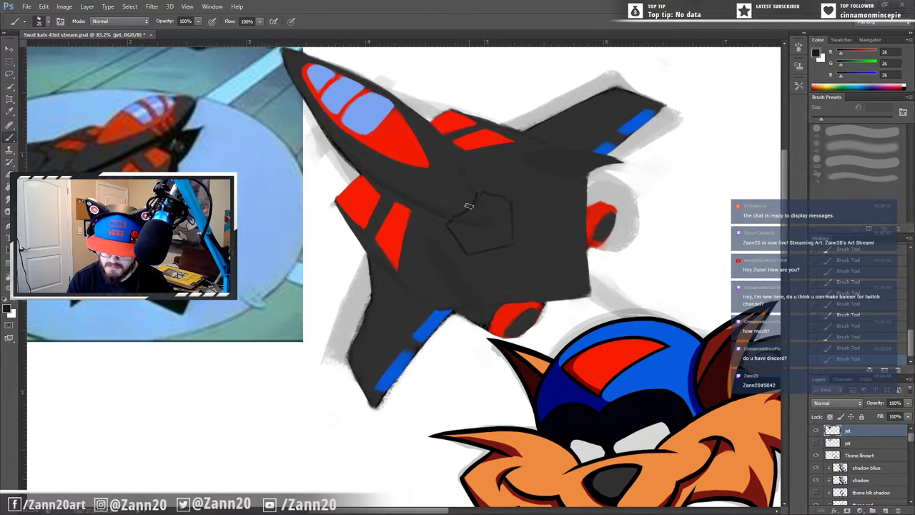
{"action": "key", "text": "bracketleft"}
{"action": "key", "text": "bracketleft"}
{"action": "key", "text": "bracketleft"}
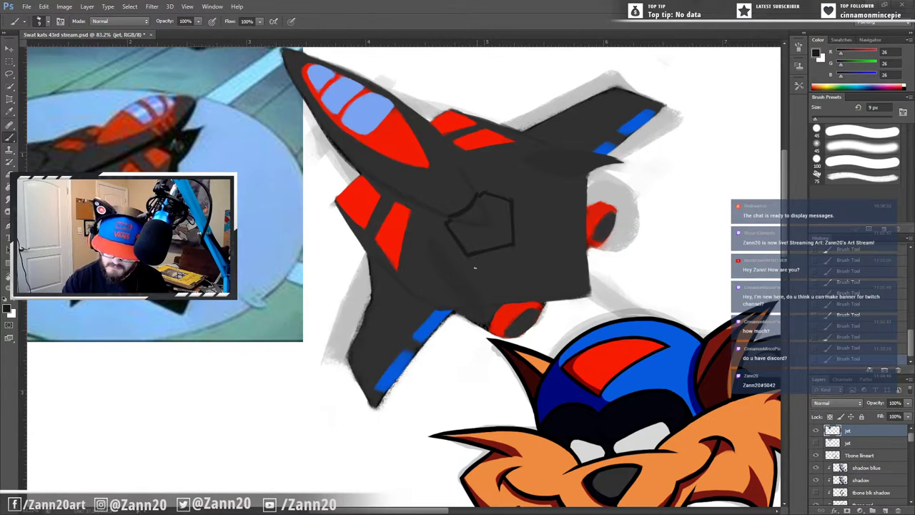
Step: Trim the panel outline's edges with sampled body gray (RGB 49, 49, 49), enlarging the brush to 25 px
{"action": "left_click", "coordinate": [529, 223], "text": "alt"}
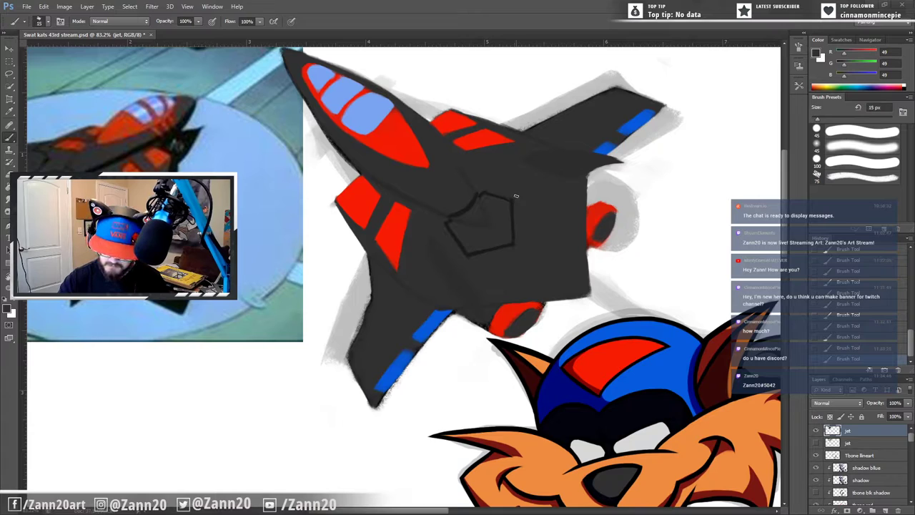
{"action": "key", "text": "bracketright"}
{"action": "key", "text": "bracketright"}
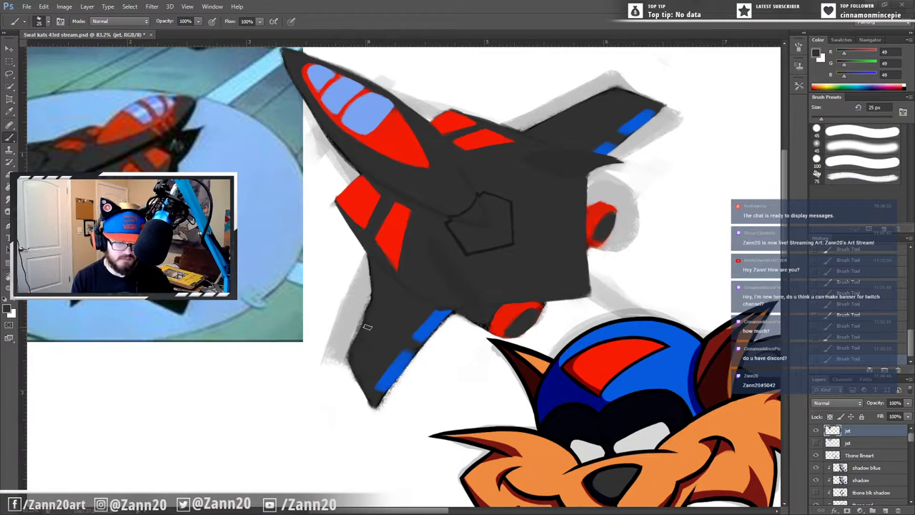
Step: Paint a blue stripe along the underside of the far tail fin's tip using the blue sampled from the wing markings
{"action": "left_click_drag", "start_coordinate": [438, 310], "coordinate": [461, 248]}
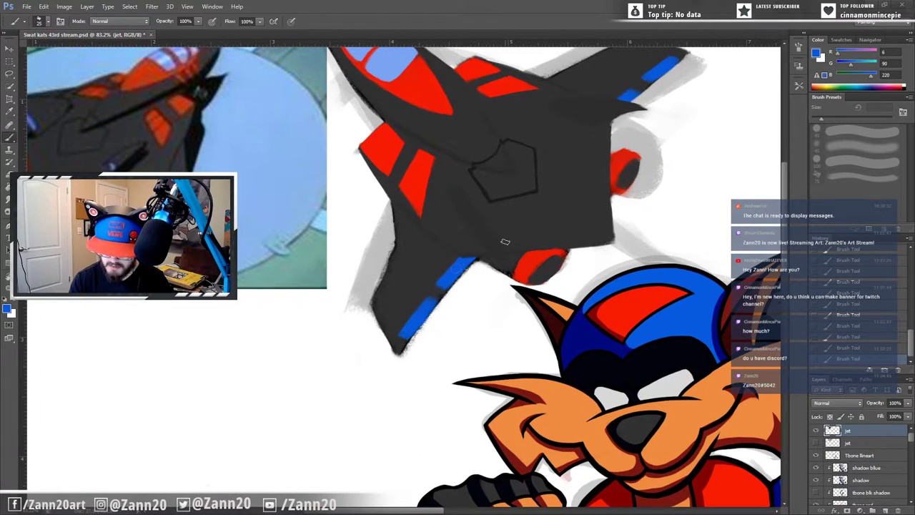
{"action": "left_click", "coordinate": [626, 94], "text": "alt"}
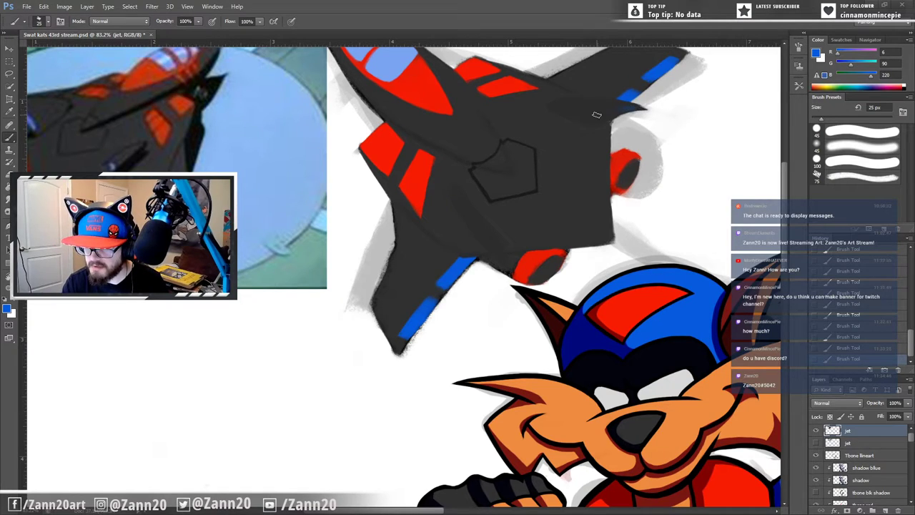
{"action": "mouse_move", "coordinate": [633, 108]}
{"action": "left_mouse_down"}
{"action": "mouse_move", "coordinate": [596, 120]}
{"action": "mouse_move", "coordinate": [614, 131]}
{"action": "mouse_move", "coordinate": [647, 109]}
{"action": "left_mouse_up"}
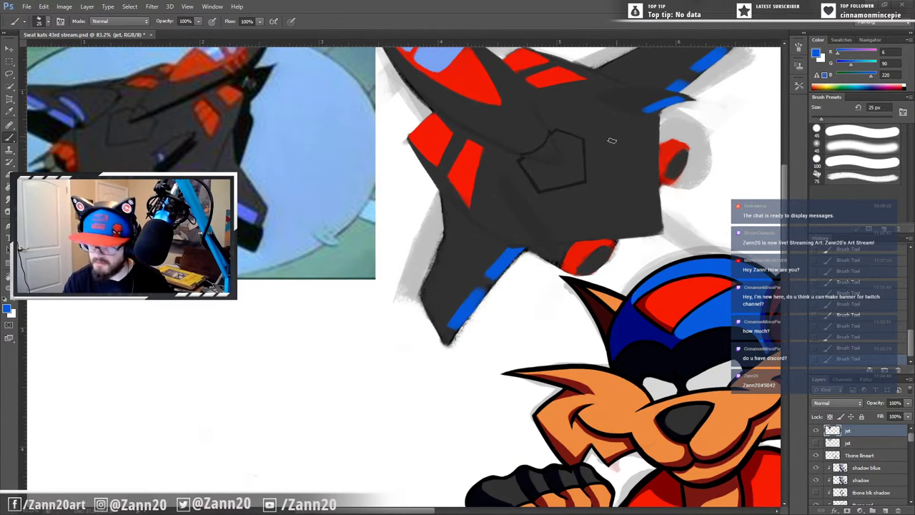
Step: Refine the far tail fin around its blue stripe with sampled dark gray, and erase the stray edges at its tip with a 35 px size
{"action": "left_click", "coordinate": [603, 156], "text": "alt"}
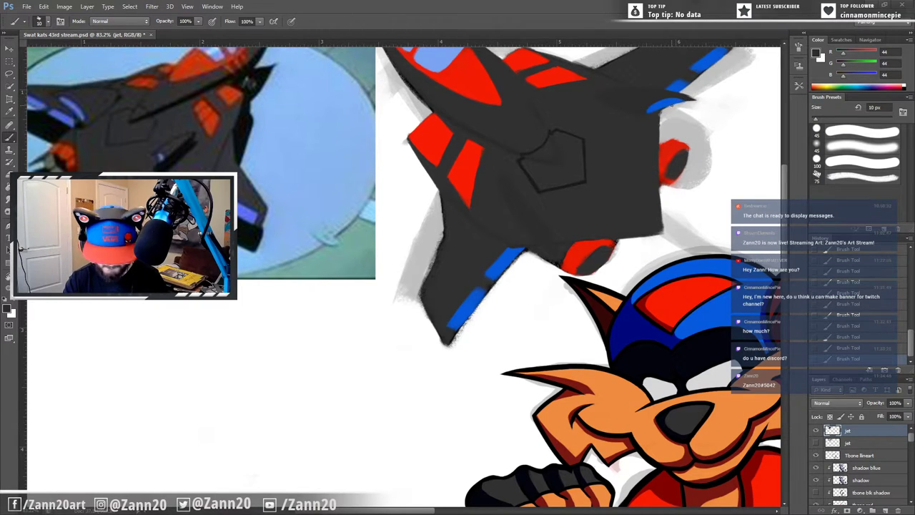
{"action": "left_click", "coordinate": [647, 99], "text": "alt"}
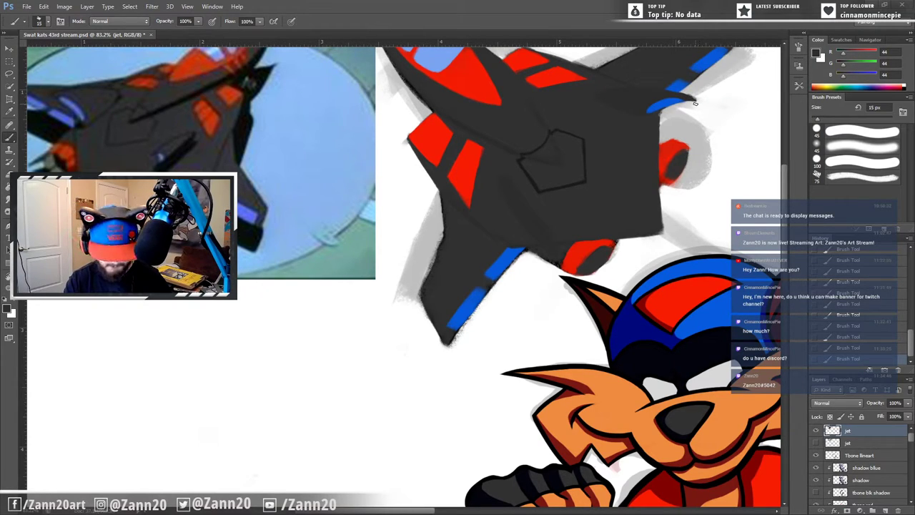
{"action": "key", "text": "bracketright"}
{"action": "key", "text": "bracketright"}
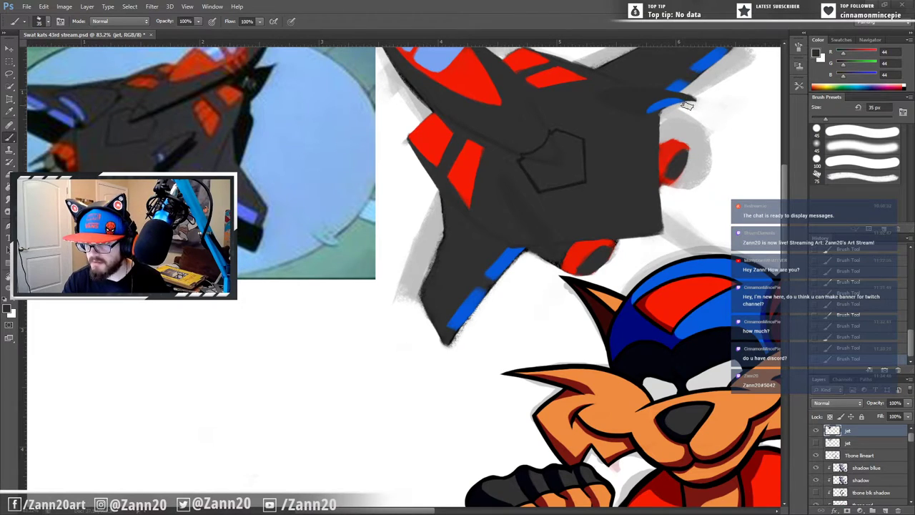
{"action": "mouse_move", "coordinate": [686, 106]}
{"action": "left_mouse_down"}
{"action": "mouse_move", "coordinate": [673, 111]}
{"action": "mouse_move", "coordinate": [692, 99]}
{"action": "mouse_move", "coordinate": [688, 90]}
{"action": "left_mouse_up"}
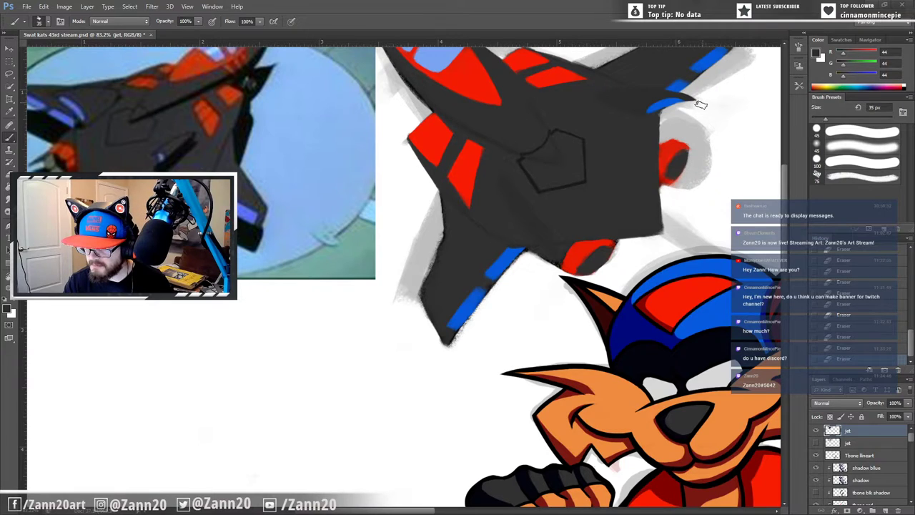
Step: Paint the near tail fin as a long diagonal shape in sampled darker gray between the pentagon panel and the near engine
{"action": "left_click_drag", "start_coordinate": [692, 125], "coordinate": [668, 224]}
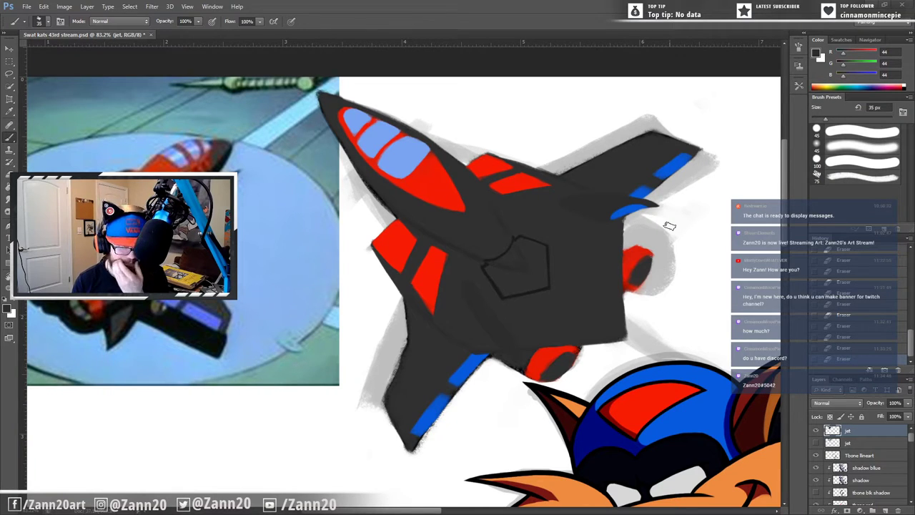
{"action": "left_click_drag", "start_coordinate": [501, 379], "coordinate": [536, 326]}
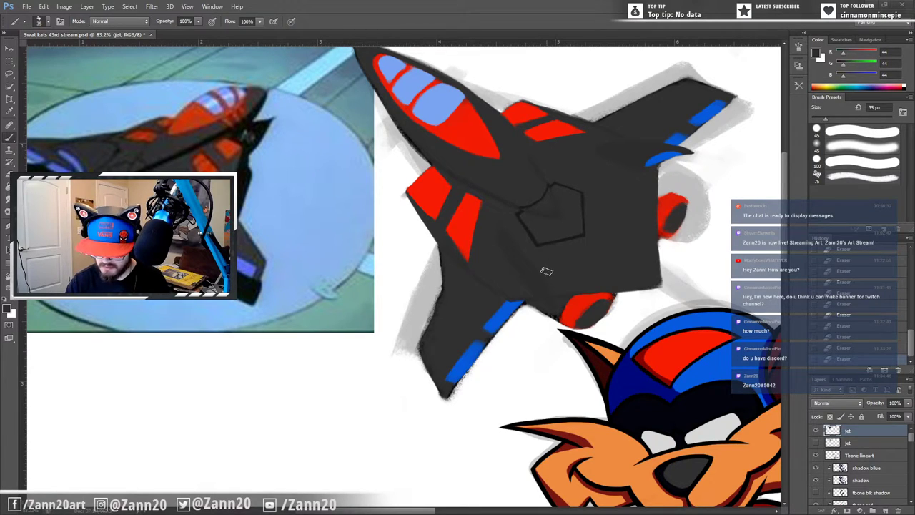
{"action": "key", "text": "i"}
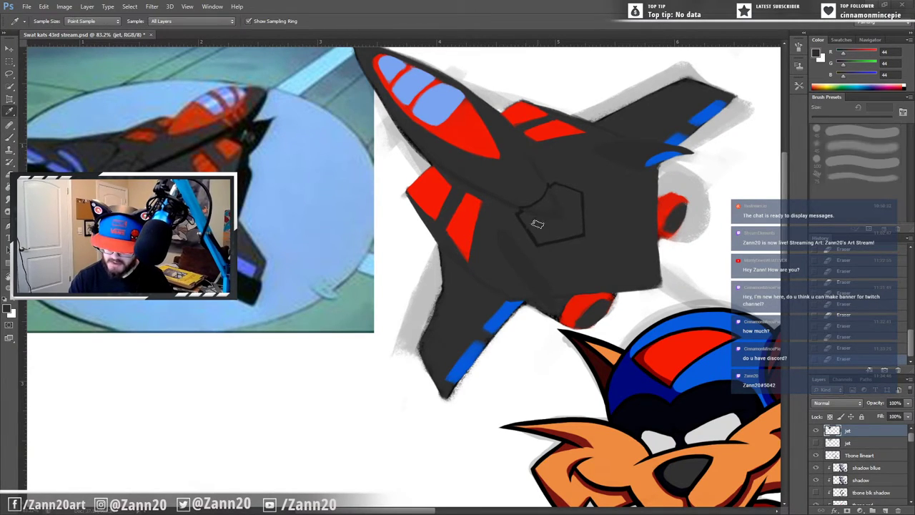
{"action": "left_click", "coordinate": [535, 237], "text": "alt"}
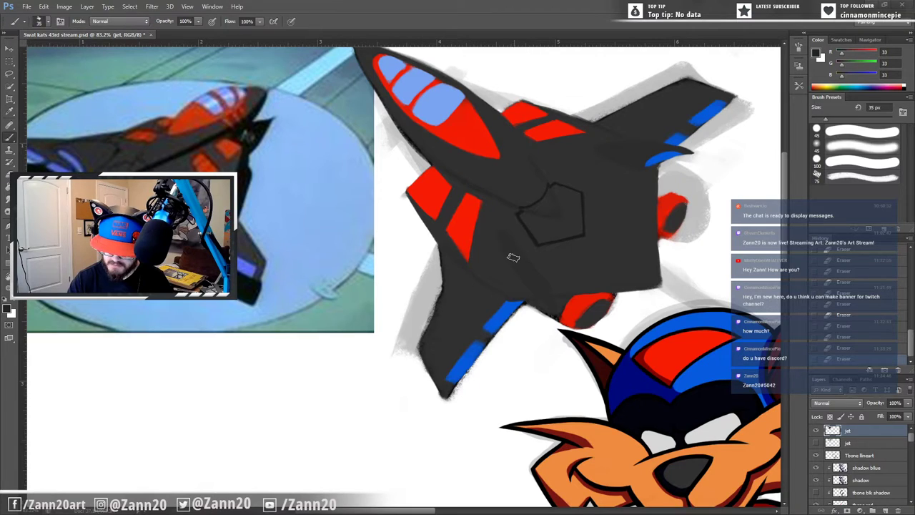
{"action": "left_click_drag", "start_coordinate": [505, 235], "coordinate": [558, 312]}
{"action": "left_click_drag", "start_coordinate": [529, 273], "coordinate": [542, 289]}
{"action": "left_click_drag", "start_coordinate": [509, 243], "coordinate": [555, 313]}
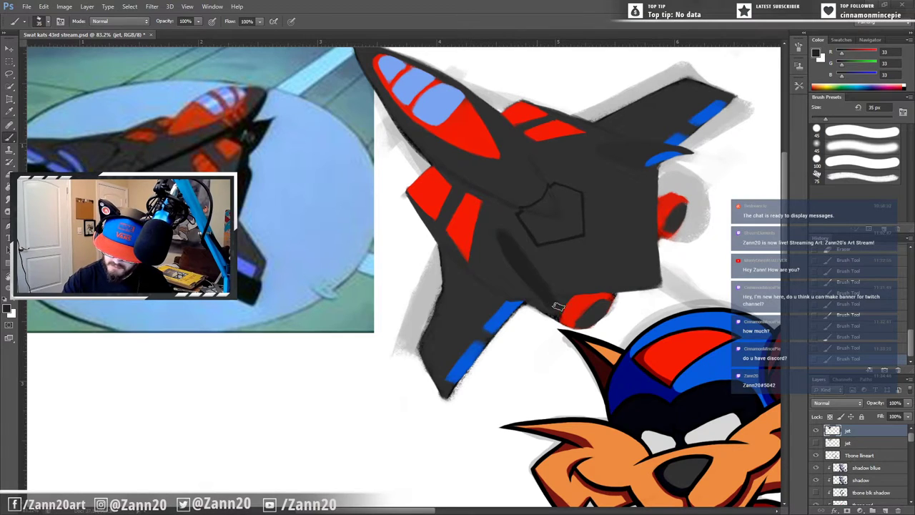
Step: Touch up the hull beside the near tail fin and the near engine's rim with sampled body gray and red
{"action": "key", "text": "i"}
{"action": "left_click", "coordinate": [567, 273]}
{"action": "key", "text": "b"}
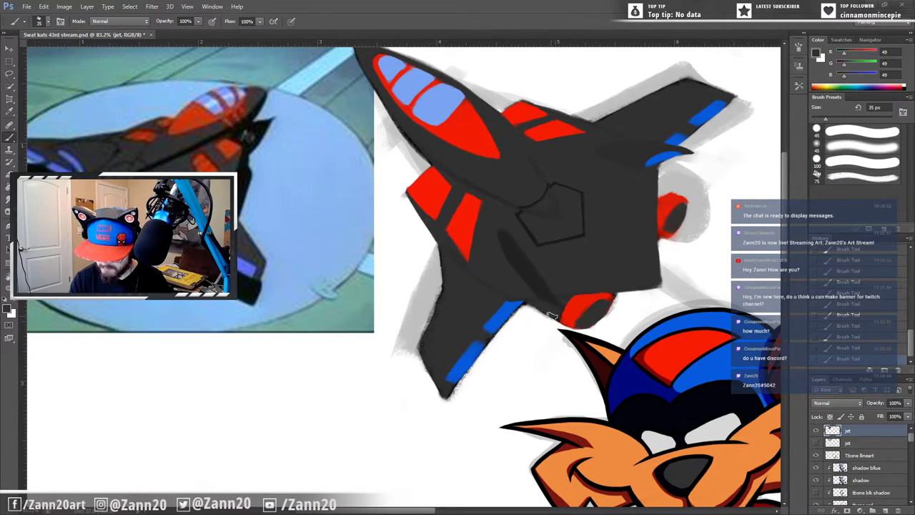
{"action": "left_click", "coordinate": [583, 306], "text": "alt"}
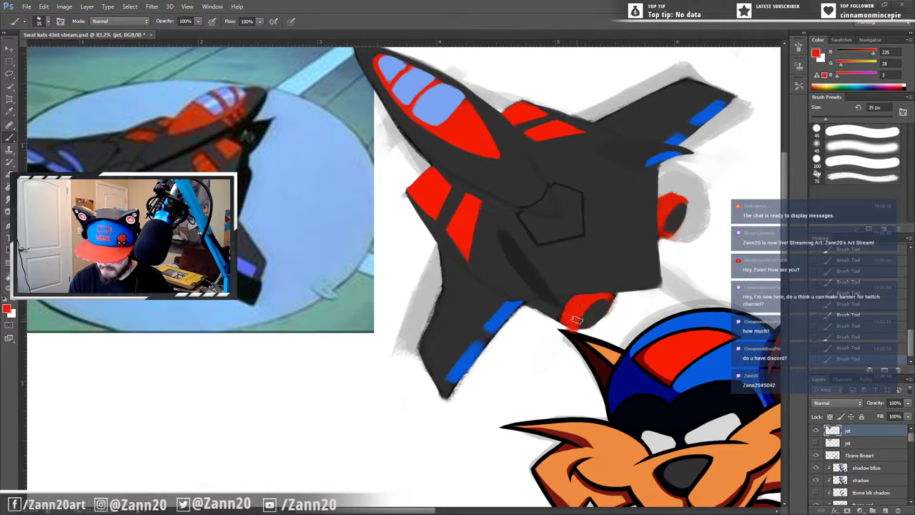
{"action": "key", "text": "i"}
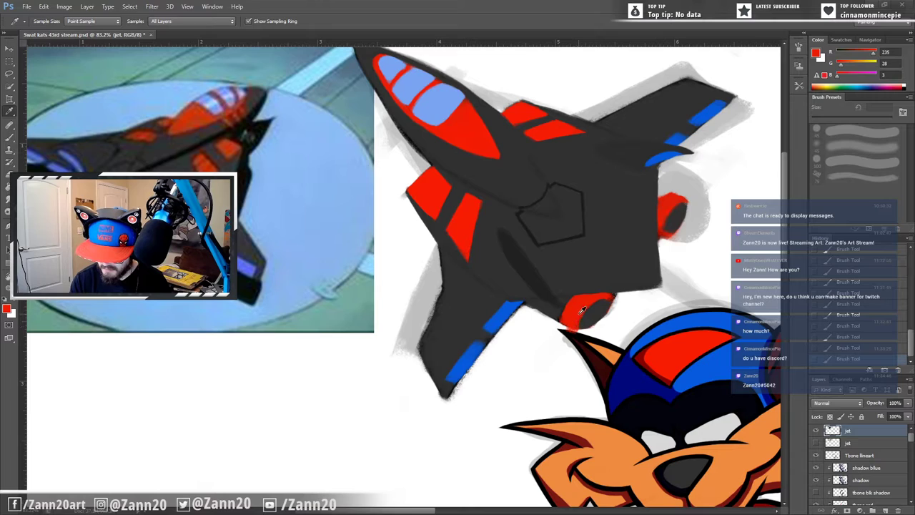
{"action": "left_click", "coordinate": [585, 321]}
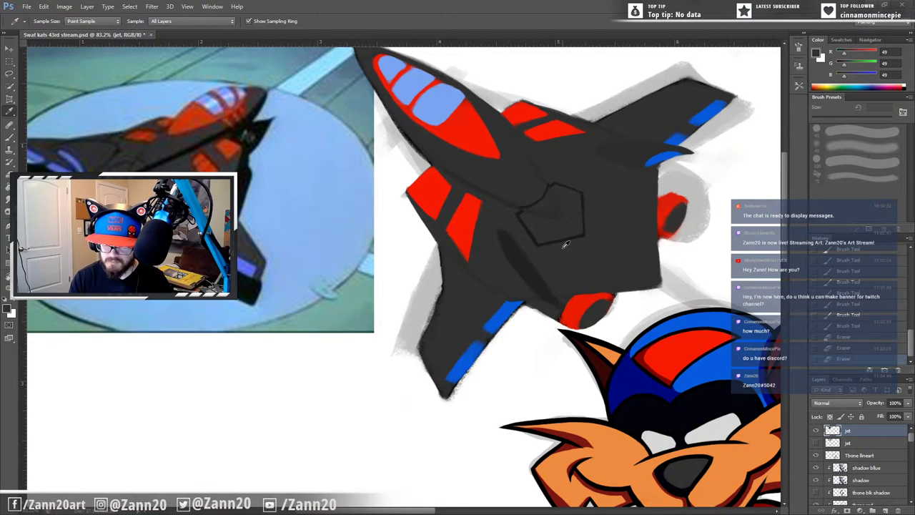
Step: Paint a pointed darker-gray lower fin beneath the hull beside the near engine and erase its outer edge to a clean shape
{"action": "left_click_drag", "start_coordinate": [498, 227], "coordinate": [541, 296]}
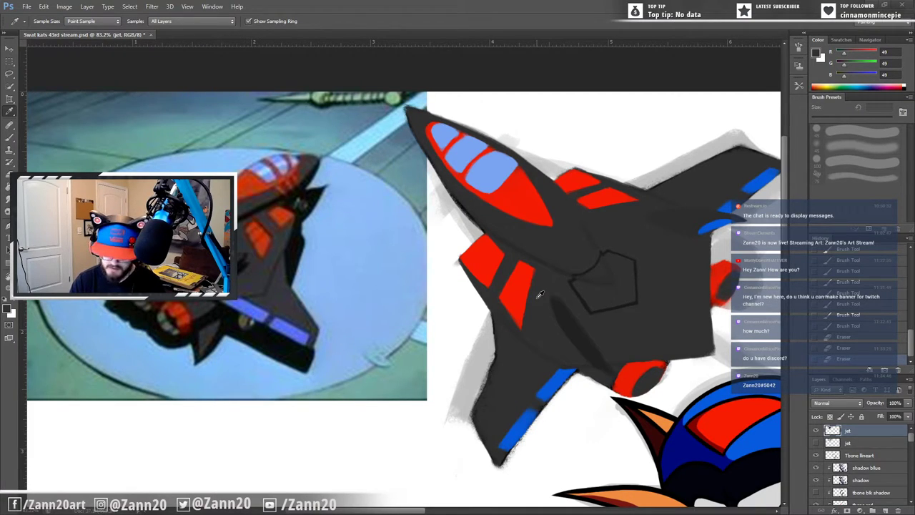
{"action": "left_click", "coordinate": [582, 329]}
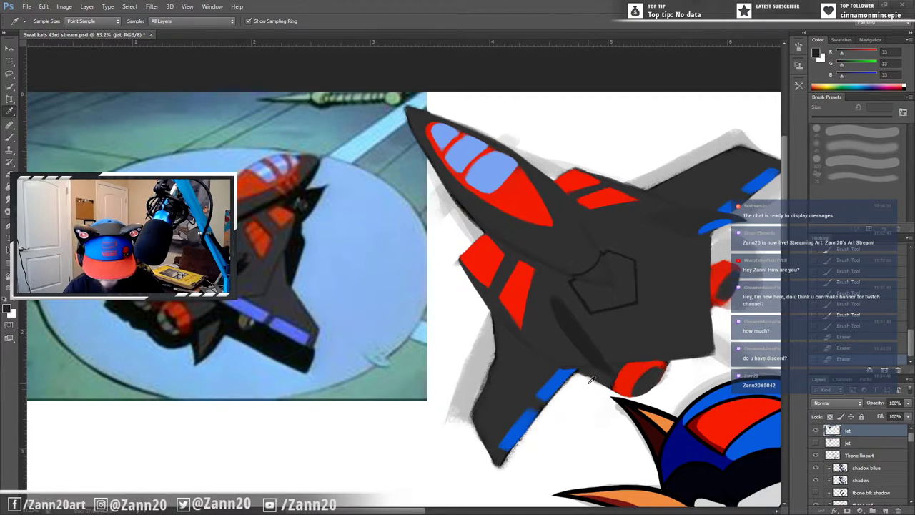
{"action": "key", "text": "b"}
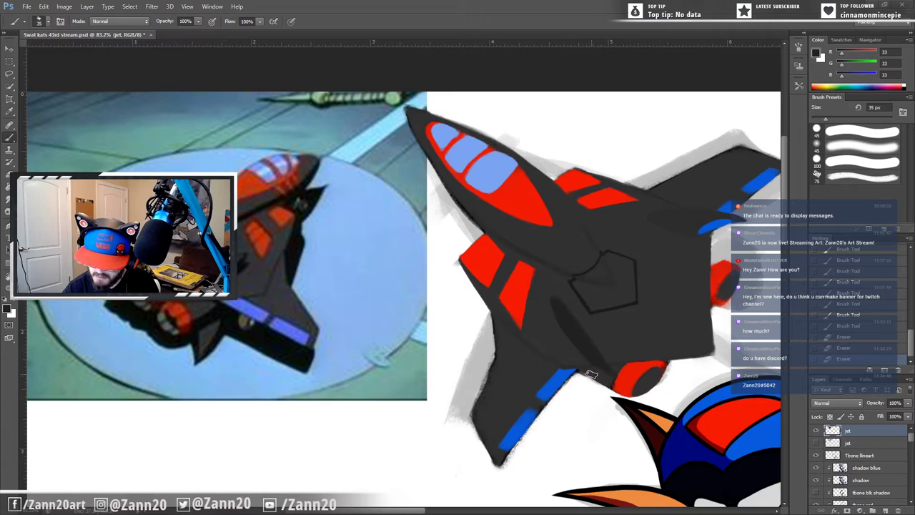
{"action": "mouse_move", "coordinate": [586, 379]}
{"action": "left_mouse_down"}
{"action": "mouse_move", "coordinate": [624, 425]}
{"action": "mouse_move", "coordinate": [616, 404]}
{"action": "mouse_move", "coordinate": [595, 384]}
{"action": "mouse_move", "coordinate": [615, 420]}
{"action": "mouse_move", "coordinate": [620, 413]}
{"action": "mouse_move", "coordinate": [616, 422]}
{"action": "mouse_move", "coordinate": [628, 404]}
{"action": "mouse_move", "coordinate": [629, 415]}
{"action": "left_mouse_up"}
{"action": "key", "text": "e"}
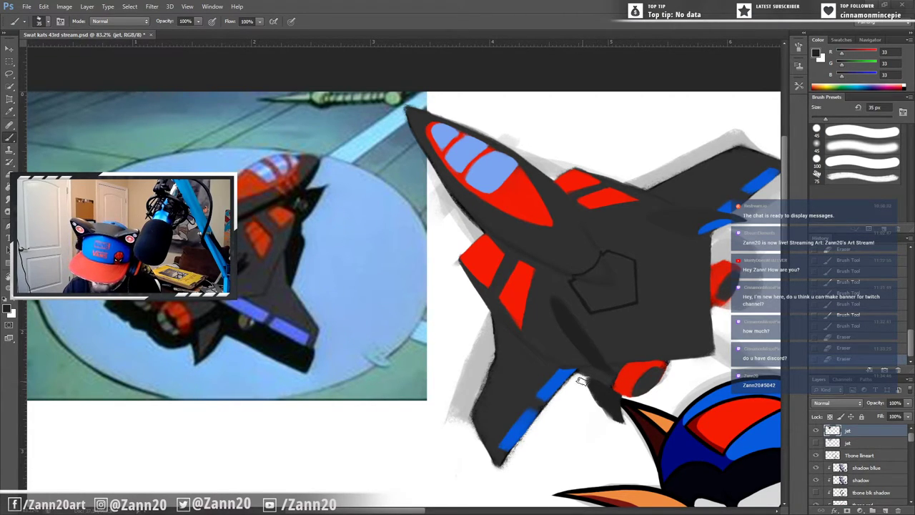
{"action": "left_click_drag", "start_coordinate": [582, 382], "coordinate": [603, 428]}
{"action": "mouse_move", "coordinate": [584, 384]}
{"action": "left_mouse_down"}
{"action": "mouse_move", "coordinate": [596, 418]}
{"action": "mouse_move", "coordinate": [621, 437]}
{"action": "mouse_move", "coordinate": [630, 432]}
{"action": "mouse_move", "coordinate": [585, 388]}
{"action": "left_mouse_up"}
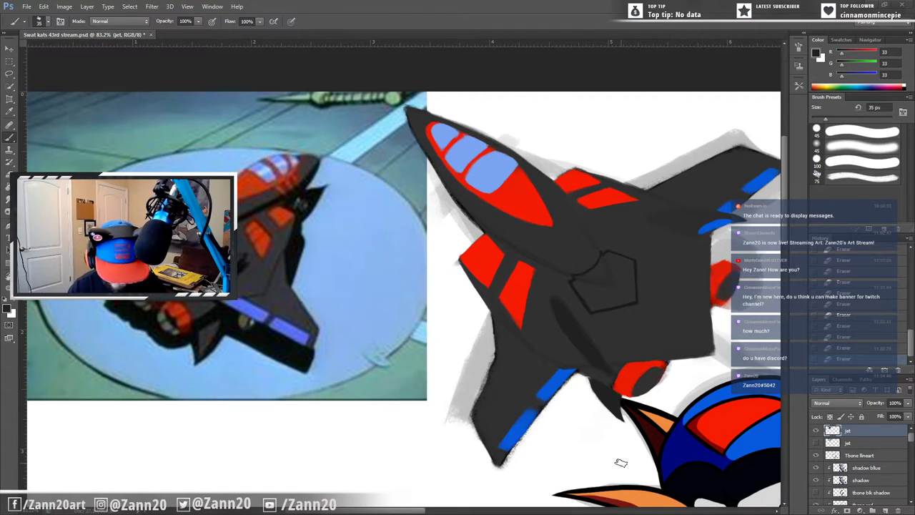
Step: Extend the hull edge above the far engine with sampled dark grays and erase the excess around it
{"action": "key", "text": "i"}
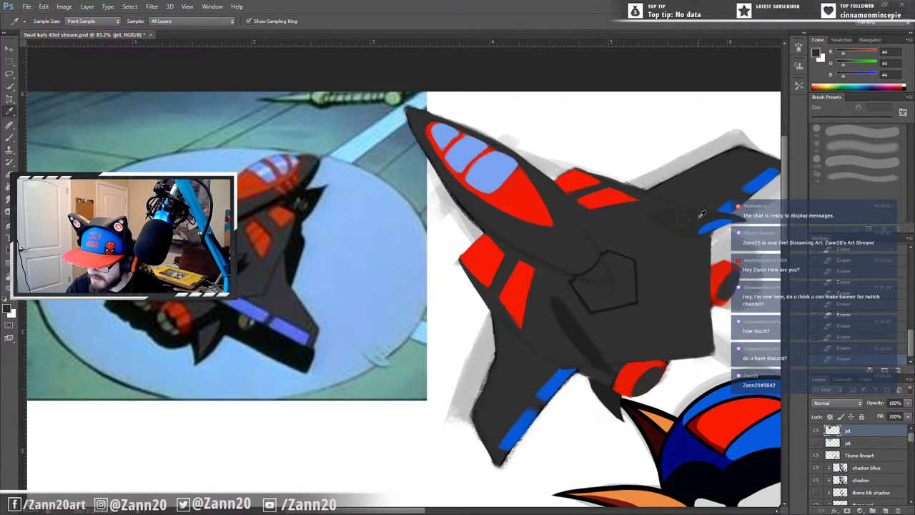
{"action": "key", "text": "b"}
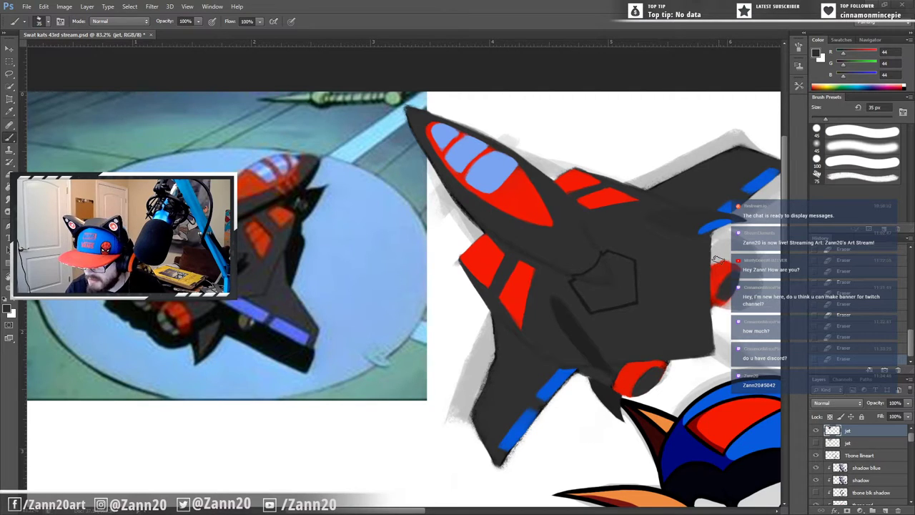
{"action": "mouse_move", "coordinate": [716, 257]}
{"action": "left_mouse_down"}
{"action": "mouse_move", "coordinate": [701, 266]}
{"action": "mouse_move", "coordinate": [718, 261]}
{"action": "left_mouse_up"}
{"action": "left_click_drag", "start_coordinate": [723, 259], "coordinate": [710, 264]}
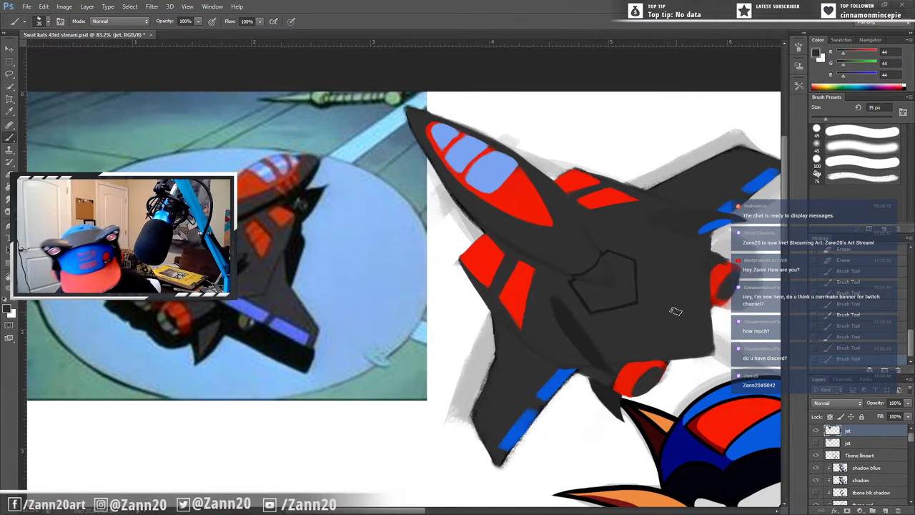
{"action": "key", "text": "i"}
{"action": "left_click", "coordinate": [689, 279]}
{"action": "key", "text": "b"}
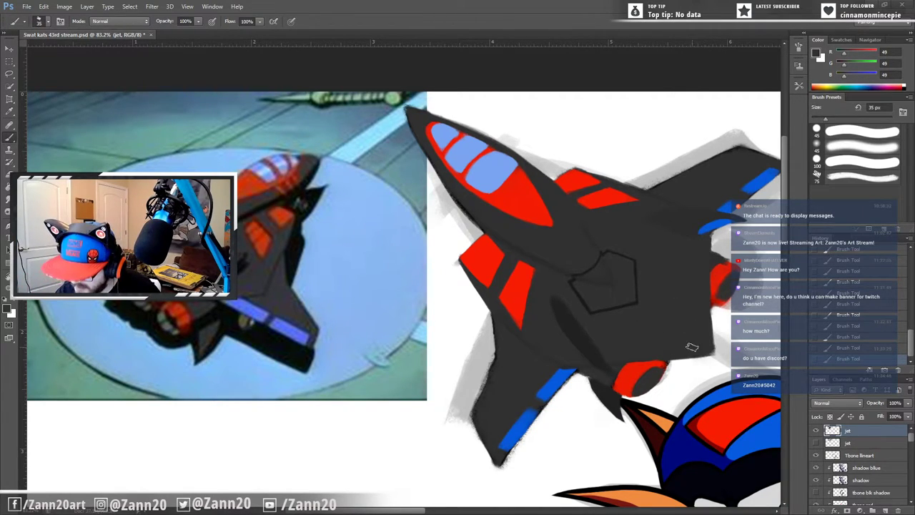
{"action": "left_click_drag", "start_coordinate": [728, 251], "coordinate": [730, 255]}
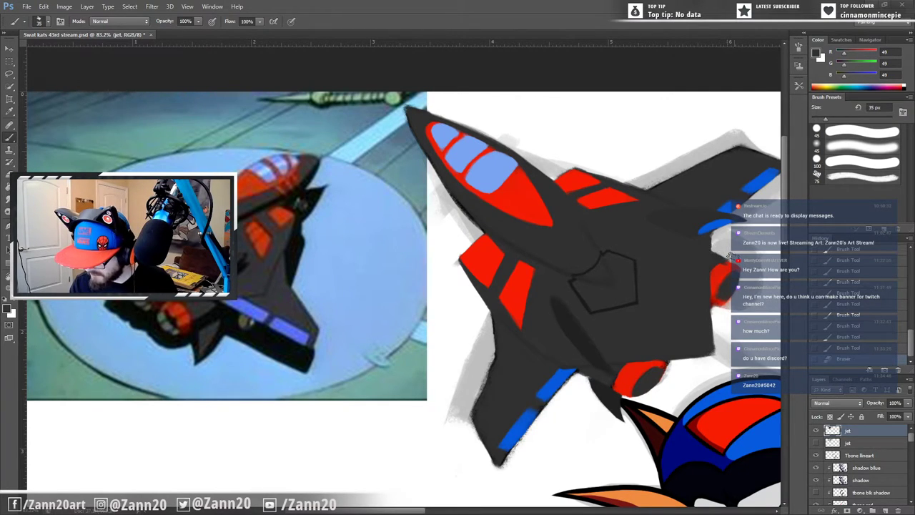
{"action": "left_click_drag", "start_coordinate": [726, 256], "coordinate": [748, 272]}
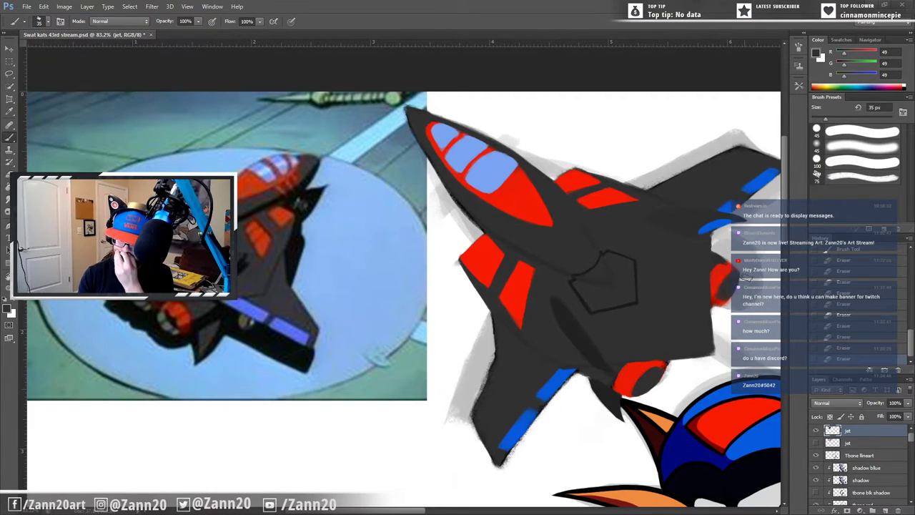
Step: Paint a pointed lower fin beside the far engine in the near lower fin's darker gray, cleaning up its outline
{"action": "key", "text": "i"}
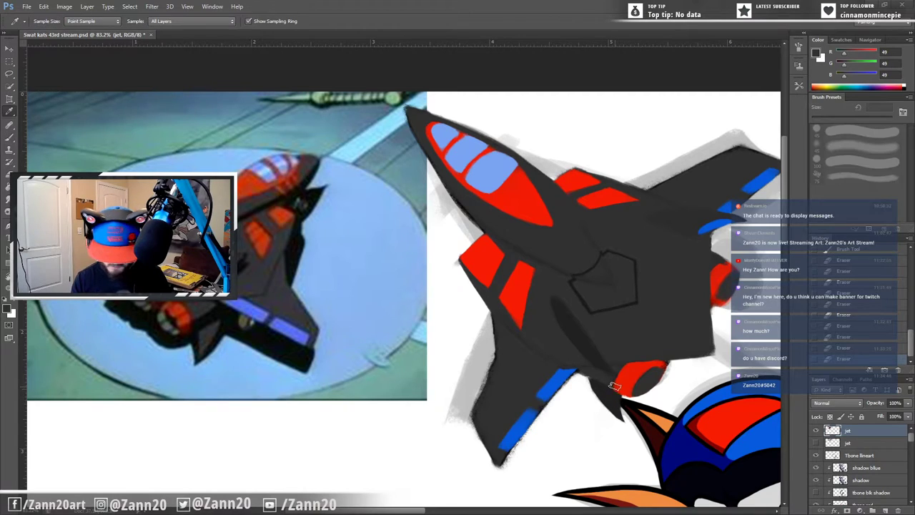
{"action": "left_click", "coordinate": [611, 394]}
{"action": "key", "text": "b"}
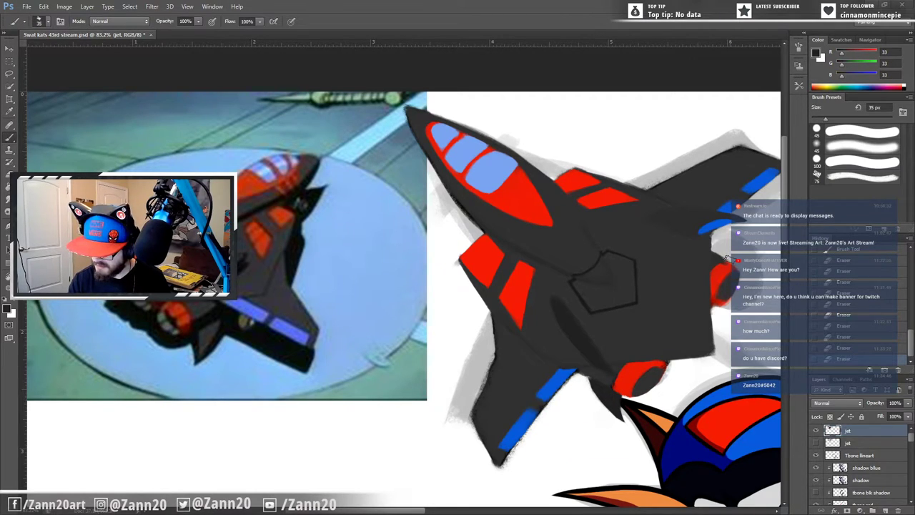
{"action": "left_click_drag", "start_coordinate": [727, 259], "coordinate": [747, 275]}
{"action": "mouse_move", "coordinate": [742, 269]}
{"action": "left_mouse_down"}
{"action": "mouse_move", "coordinate": [760, 291]}
{"action": "mouse_move", "coordinate": [746, 263]}
{"action": "mouse_move", "coordinate": [762, 279]}
{"action": "mouse_move", "coordinate": [755, 269]}
{"action": "left_mouse_up"}
{"action": "mouse_move", "coordinate": [738, 259]}
{"action": "left_mouse_down"}
{"action": "mouse_move", "coordinate": [762, 273]}
{"action": "mouse_move", "coordinate": [757, 286]}
{"action": "mouse_move", "coordinate": [767, 293]}
{"action": "mouse_move", "coordinate": [764, 286]}
{"action": "left_mouse_up"}
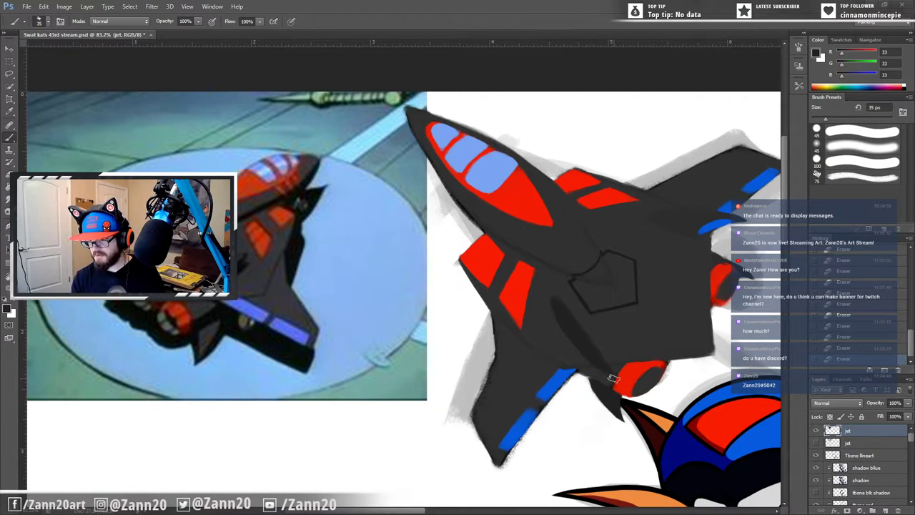
Step: Touch up the far engine's rim with sampled red and its opening with sampled body gray
{"action": "key", "text": "alt"}
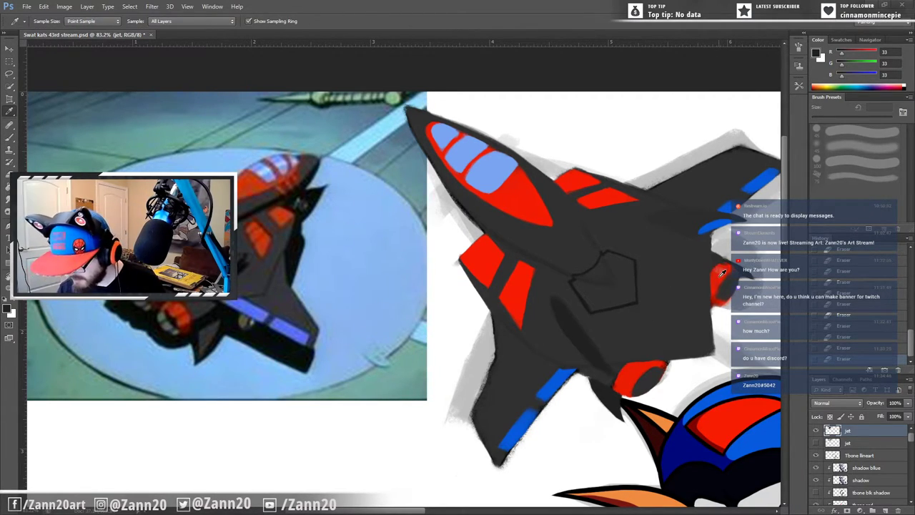
{"action": "left_click", "coordinate": [723, 270], "text": "alt"}
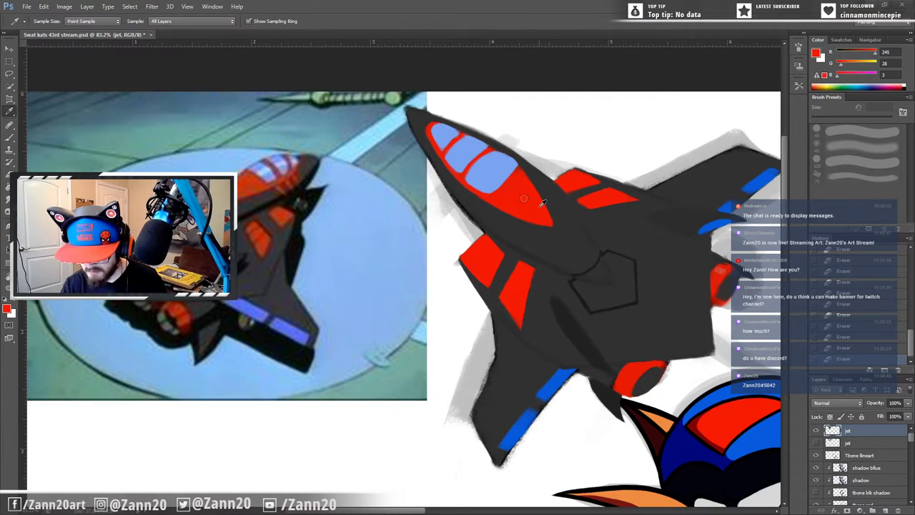
{"action": "left_click_drag", "start_coordinate": [724, 267], "coordinate": [721, 272]}
{"action": "left_click_drag", "start_coordinate": [724, 268], "coordinate": [725, 266]}
{"action": "left_click", "coordinate": [722, 274]}
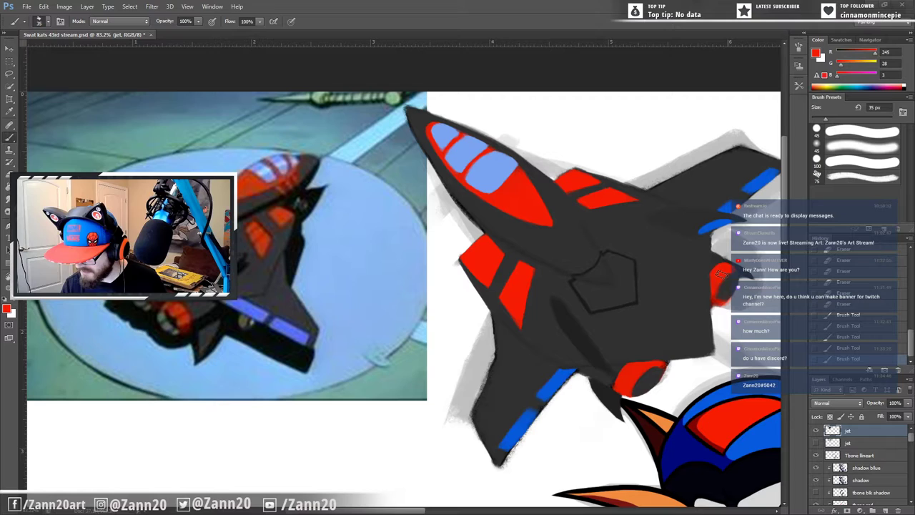
{"action": "left_click", "coordinate": [732, 283], "text": "alt"}
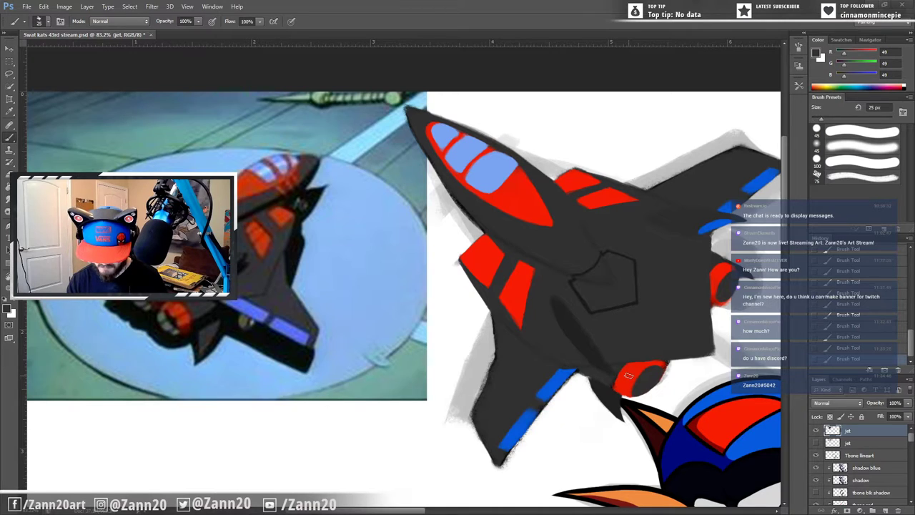
Step: Thicken the near engine's rim in sampled red with a 25 px brush and erase the excess around its outer edge
{"action": "left_click", "coordinate": [631, 372], "text": "alt"}
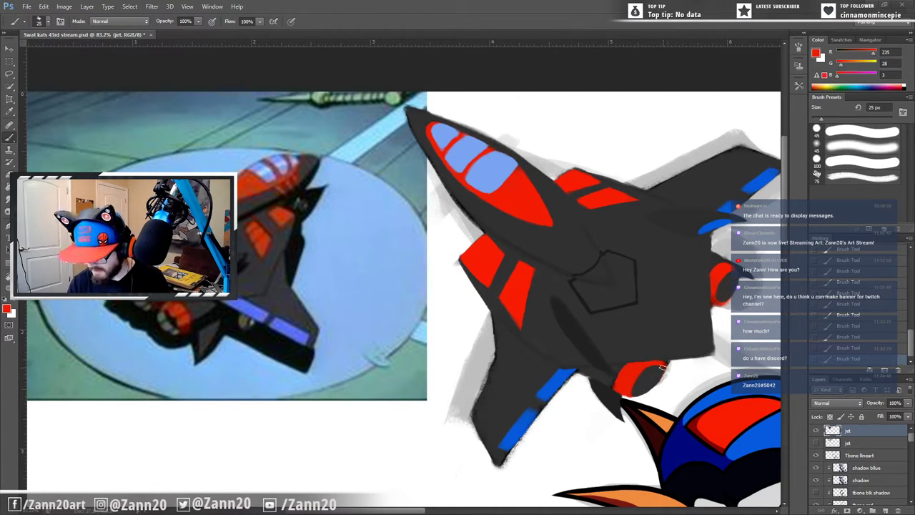
{"action": "left_click_drag", "start_coordinate": [663, 367], "coordinate": [640, 391]}
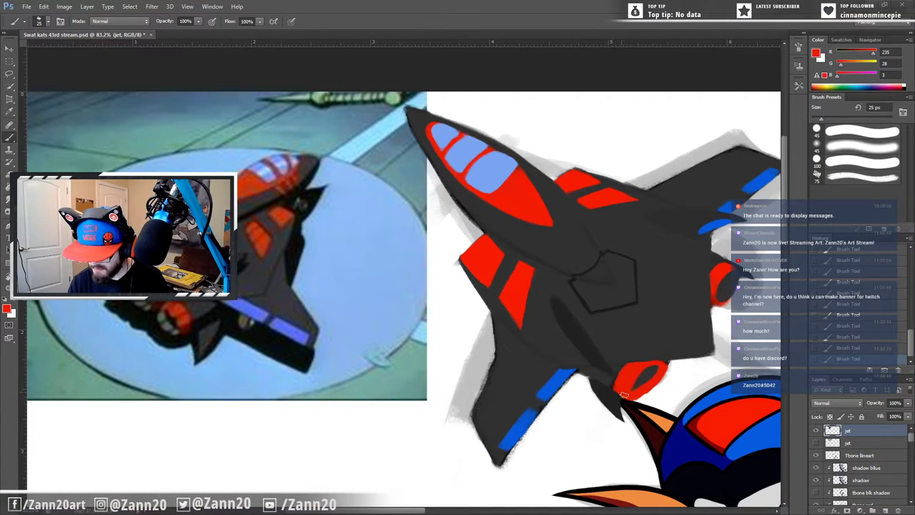
{"action": "mouse_move", "coordinate": [633, 394]}
{"action": "left_mouse_down"}
{"action": "mouse_move", "coordinate": [667, 366]}
{"action": "mouse_move", "coordinate": [676, 377]}
{"action": "mouse_move", "coordinate": [674, 365]}
{"action": "mouse_move", "coordinate": [654, 404]}
{"action": "left_mouse_up"}
{"action": "key", "text": "e"}
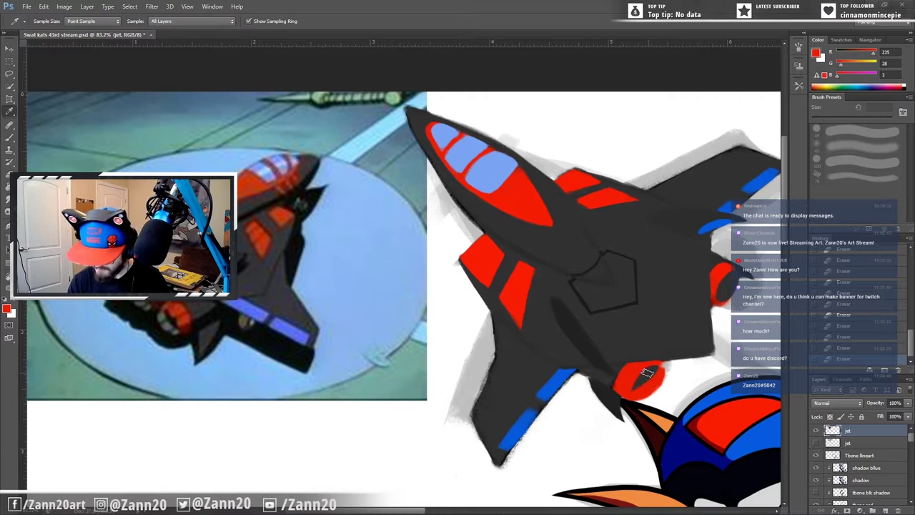
Step: Repaint the near engine's oval opening in sampled body gray and refine its rim in sampled red with a finer brush
{"action": "left_click", "coordinate": [649, 373], "text": "alt"}
{"action": "left_click_drag", "start_coordinate": [654, 373], "coordinate": [637, 394]}
{"action": "left_click_drag", "start_coordinate": [650, 384], "coordinate": [637, 393]}
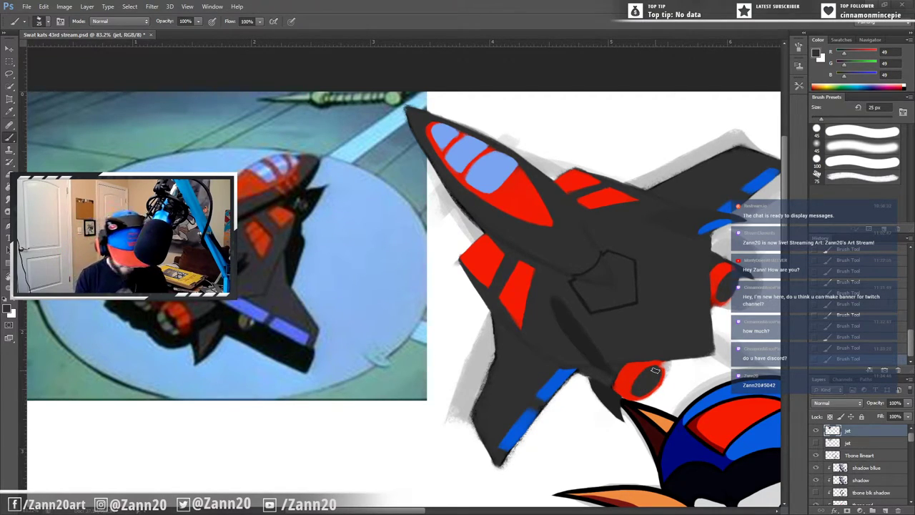
{"action": "left_click", "coordinate": [658, 367], "text": "alt"}
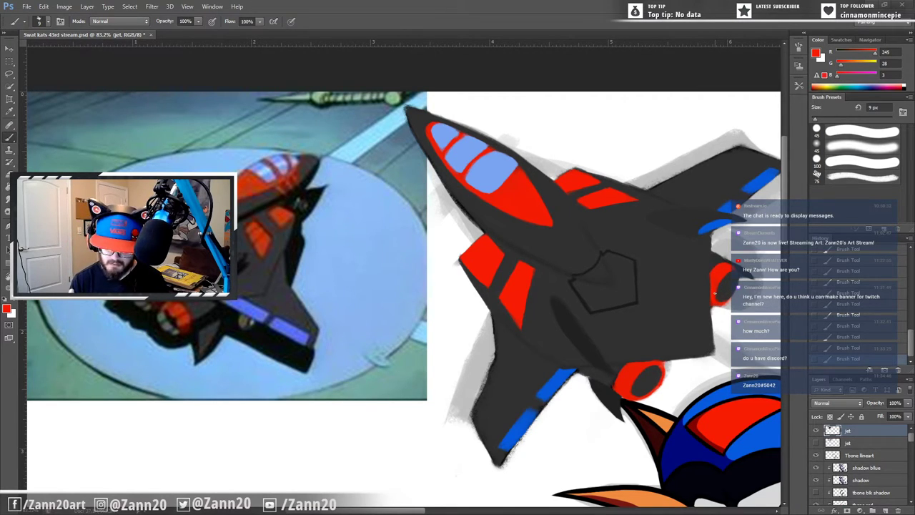
Step: Strengthen the far tail fin in its darker gray with a 35 px brush and sample the body gray for its lower edge
{"action": "key", "text": "z"}
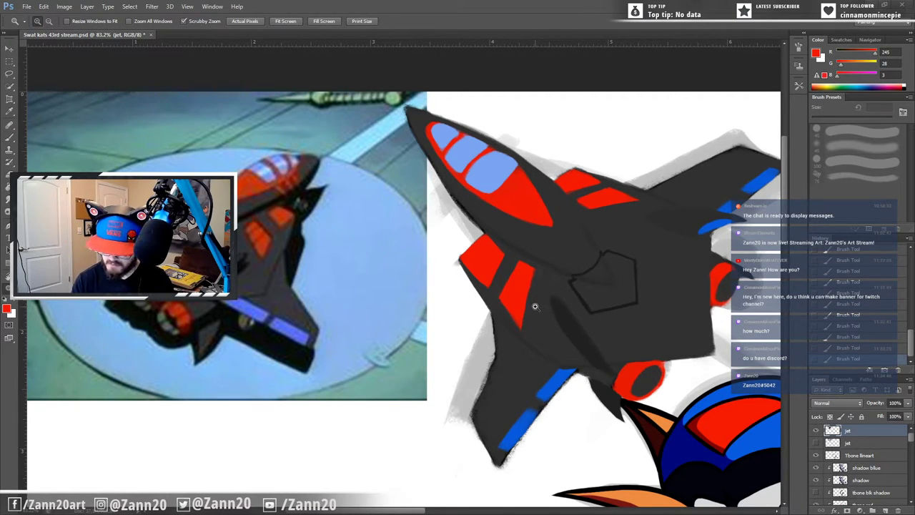
{"action": "left_click_drag", "start_coordinate": [558, 291], "coordinate": [497, 332]}
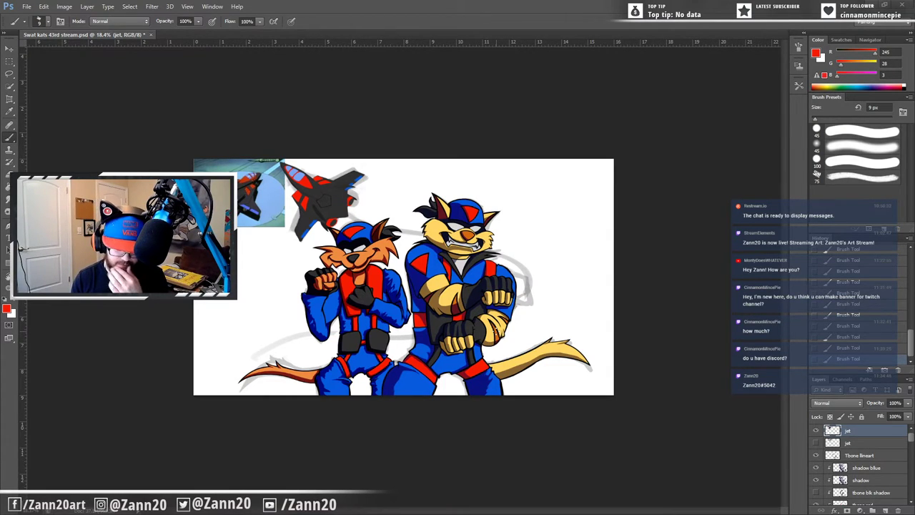
{"action": "key", "text": "z"}
{"action": "left_click_drag", "start_coordinate": [331, 197], "coordinate": [394, 172]}
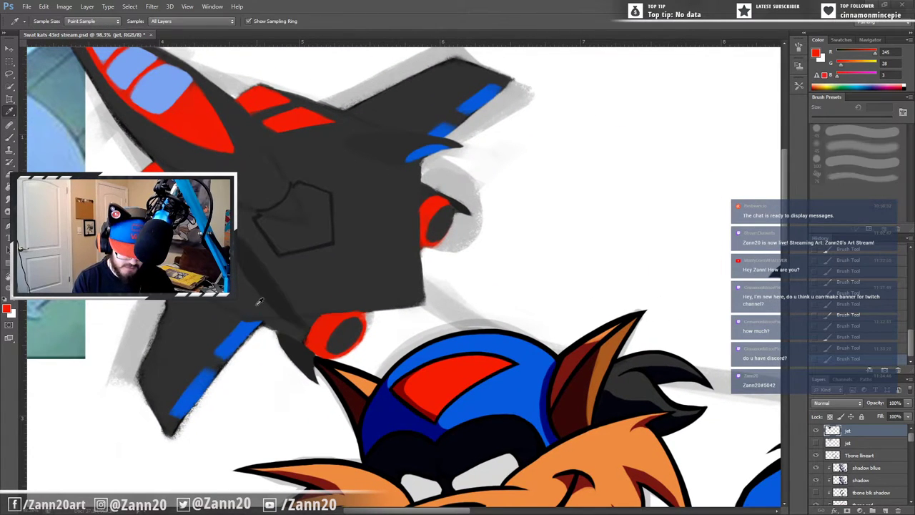
{"action": "left_click", "coordinate": [376, 142], "text": "alt"}
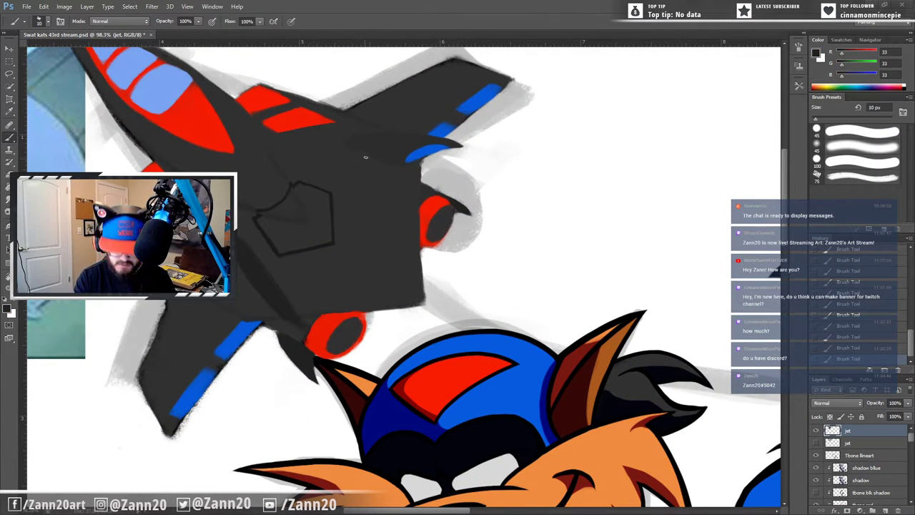
{"action": "key", "text": "]"}
{"action": "key", "text": "]"}
{"action": "key", "text": "]"}
{"action": "key", "text": "]"}
{"action": "key", "text": "]"}
{"action": "mouse_move", "coordinate": [354, 143]}
{"action": "left_mouse_down"}
{"action": "mouse_move", "coordinate": [427, 137]}
{"action": "mouse_move", "coordinate": [435, 139]}
{"action": "left_mouse_up"}
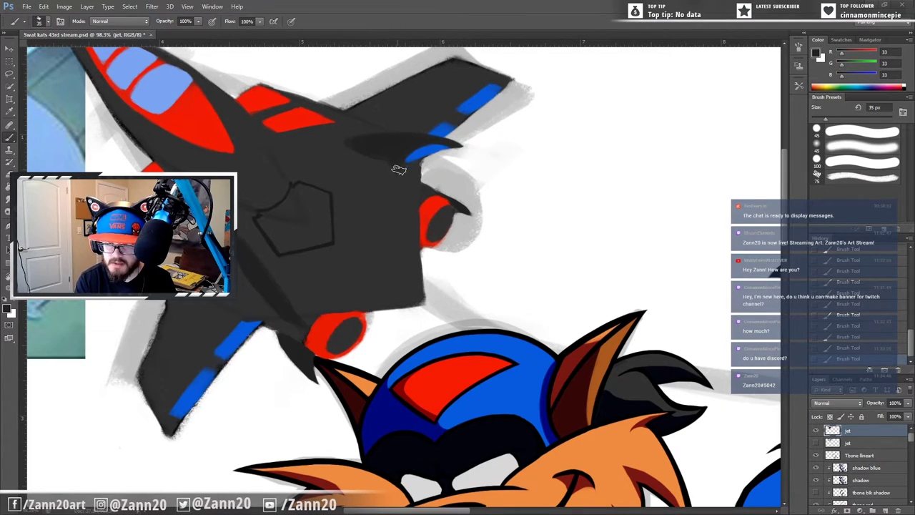
{"action": "left_click", "coordinate": [379, 209], "text": "alt"}
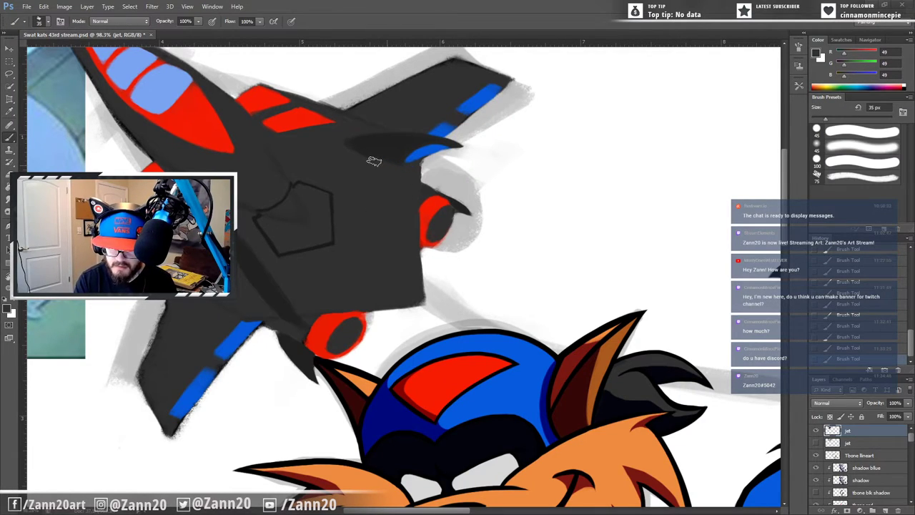
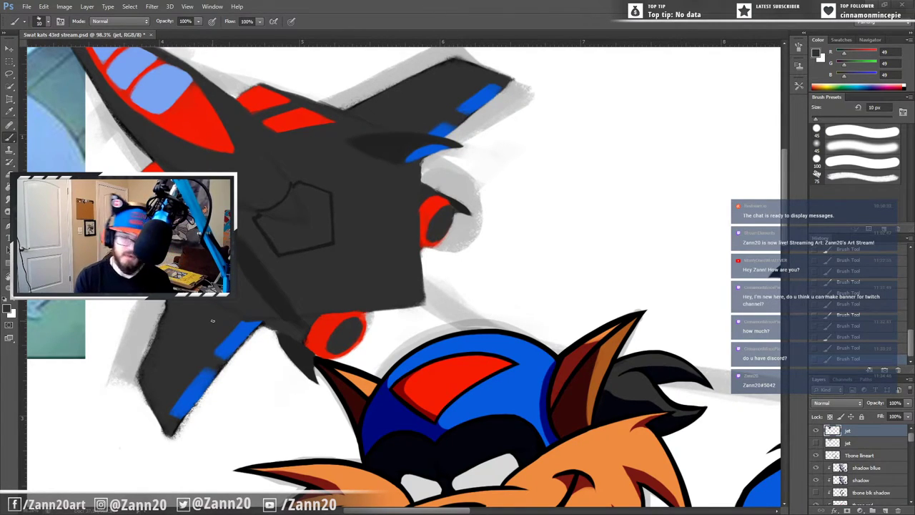
Step: Lasso the far tail fin with its blue marking, shift it inward over the hull, enlarge it to about 113%, and deselect
{"action": "left_click_drag", "start_coordinate": [411, 227], "coordinate": [482, 254]}
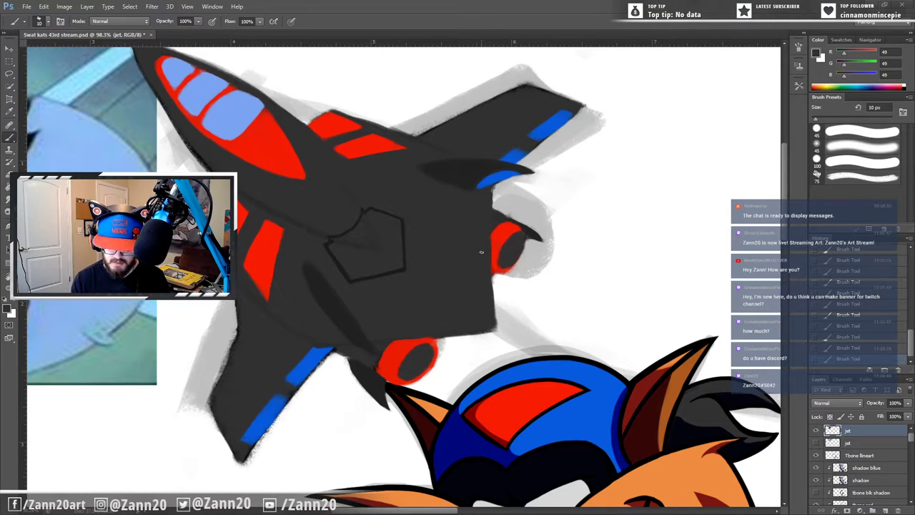
{"action": "key", "text": "l"}
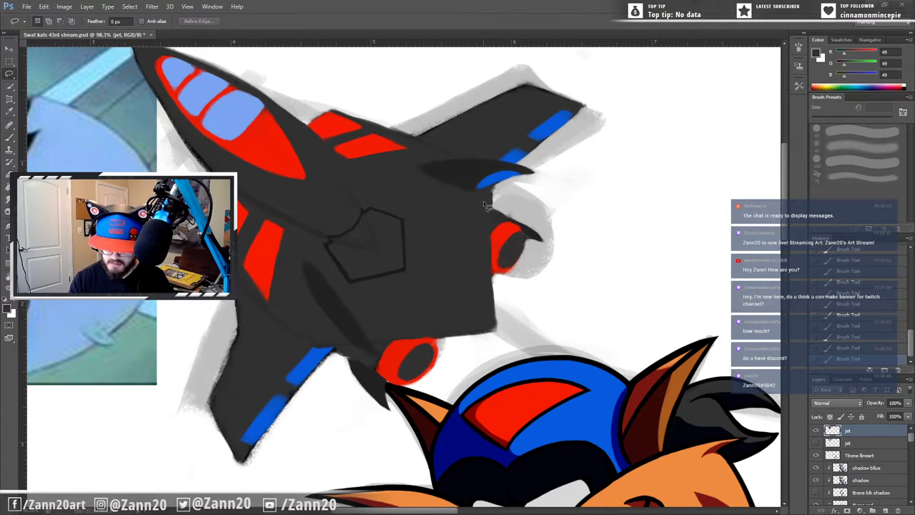
{"action": "mouse_move", "coordinate": [413, 170]}
{"action": "left_mouse_down"}
{"action": "mouse_move", "coordinate": [473, 194]}
{"action": "mouse_move", "coordinate": [507, 191]}
{"action": "mouse_move", "coordinate": [538, 168]}
{"action": "mouse_move", "coordinate": [484, 157]}
{"action": "mouse_move", "coordinate": [414, 172]}
{"action": "left_mouse_up"}
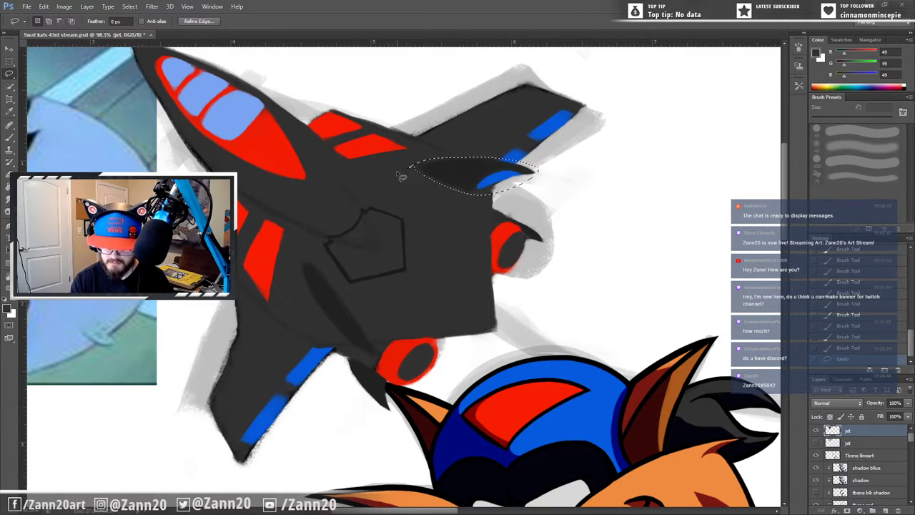
{"action": "key", "text": "ctrl"}
{"action": "key", "text": "ctrl+t"}
{"action": "left_click_drag", "start_coordinate": [478, 183], "coordinate": [455, 188]}
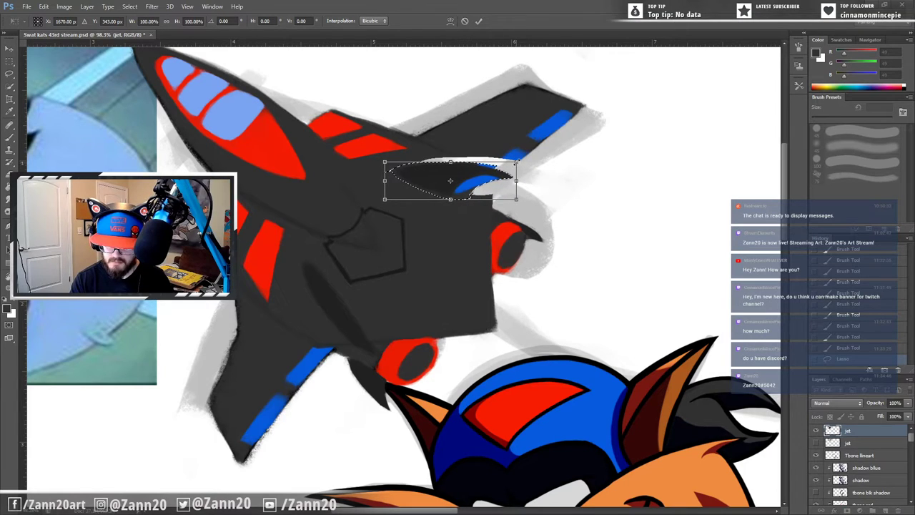
{"action": "left_click_drag", "start_coordinate": [517, 162], "coordinate": [533, 156]}
{"action": "left_click_drag", "start_coordinate": [463, 188], "coordinate": [468, 189]}
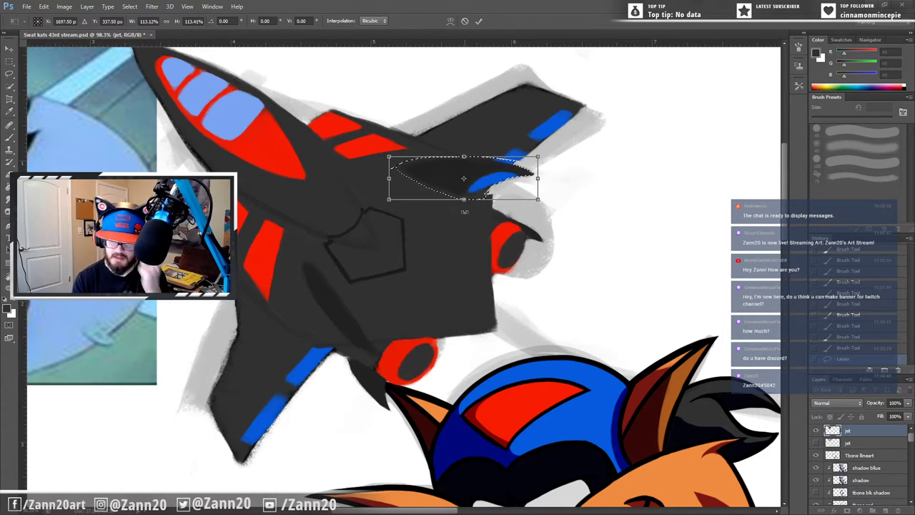
{"action": "left_click_drag", "start_coordinate": [454, 188], "coordinate": [456, 190]}
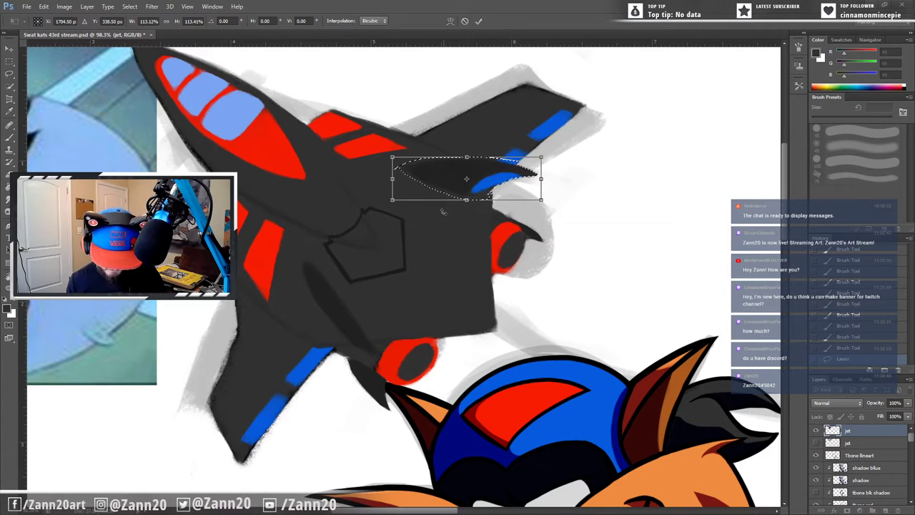
{"action": "key", "text": "Return"}
{"action": "key", "text": "ctrl+d"}
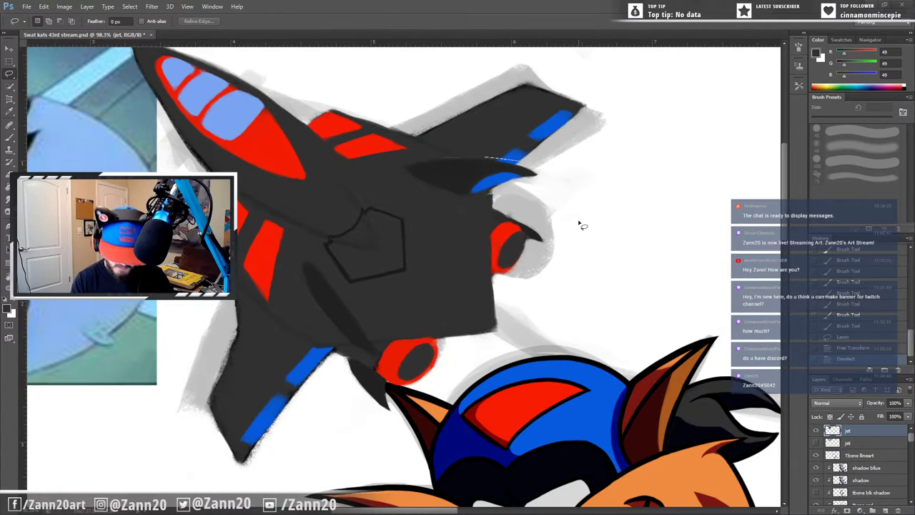
Step: Fill the gap across the far wing's inner blue stripe above the tail fin with sampled blue at 10 px
{"action": "key", "text": "b"}
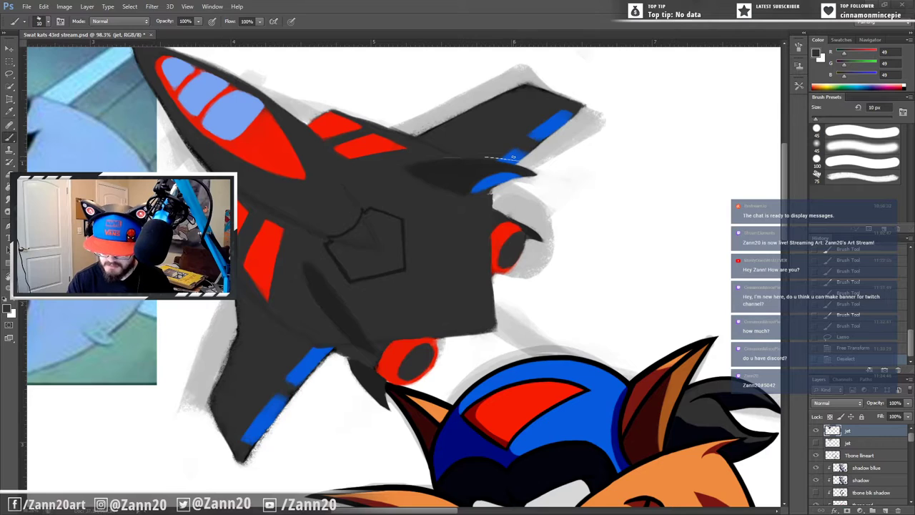
{"action": "left_click", "coordinate": [498, 177], "text": "alt"}
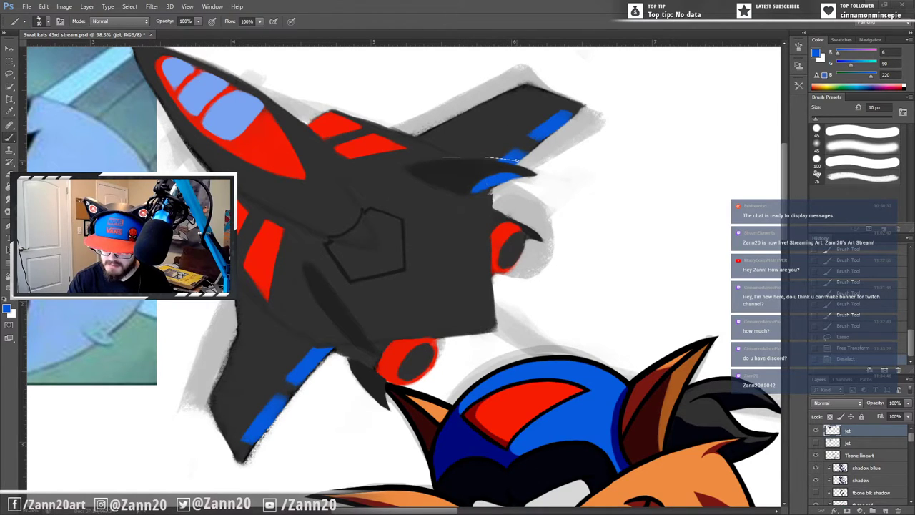
{"action": "left_click_drag", "start_coordinate": [513, 158], "coordinate": [519, 160]}
{"action": "left_click", "coordinate": [516, 158]}
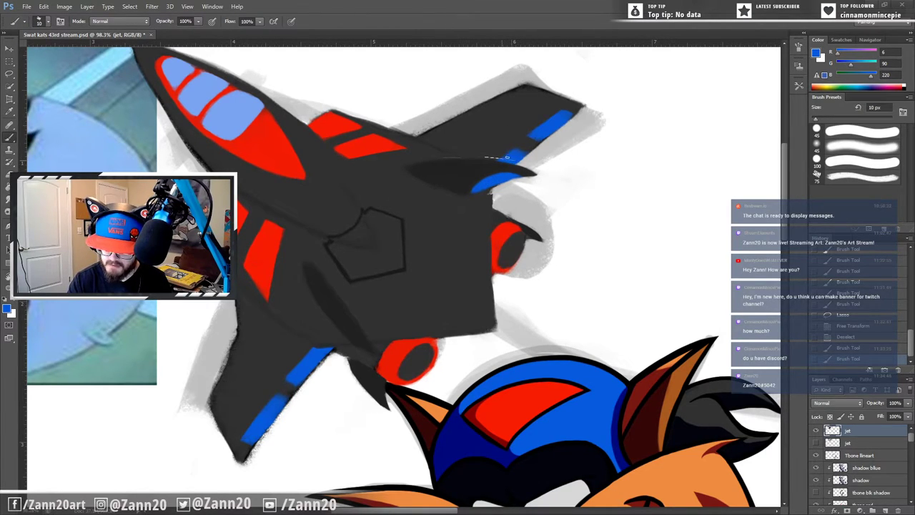
{"action": "left_click", "coordinate": [512, 158]}
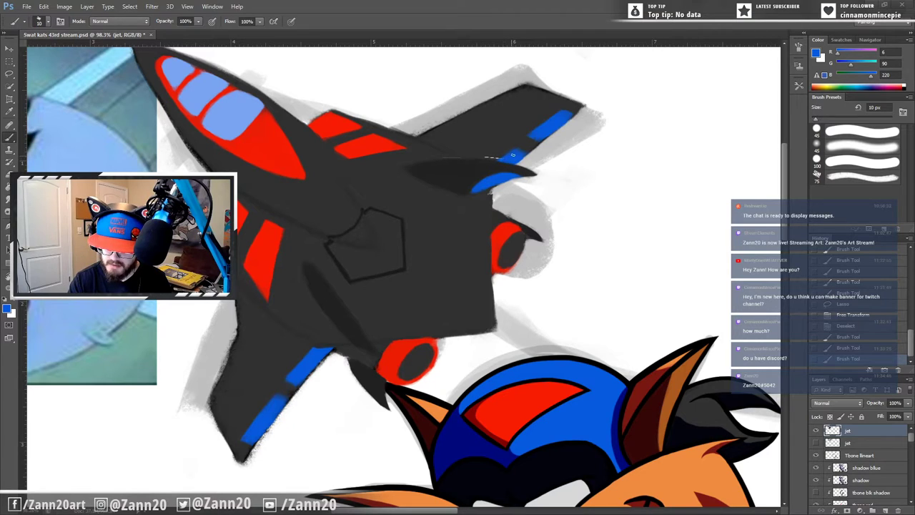
{"action": "left_click", "coordinate": [512, 155]}
{"action": "left_click", "coordinate": [511, 156]}
Step: Cover the remaining white gap between the far wing and the tail fin with the wing's sampled gray
{"action": "key", "text": "alt"}
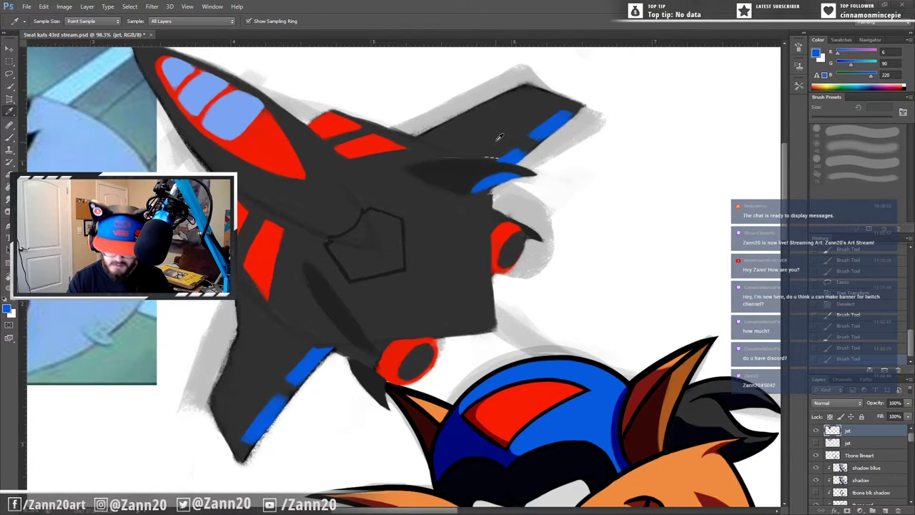
{"action": "left_click", "coordinate": [497, 140]}
{"action": "key", "text": "b"}
{"action": "left_click", "coordinate": [496, 156]}
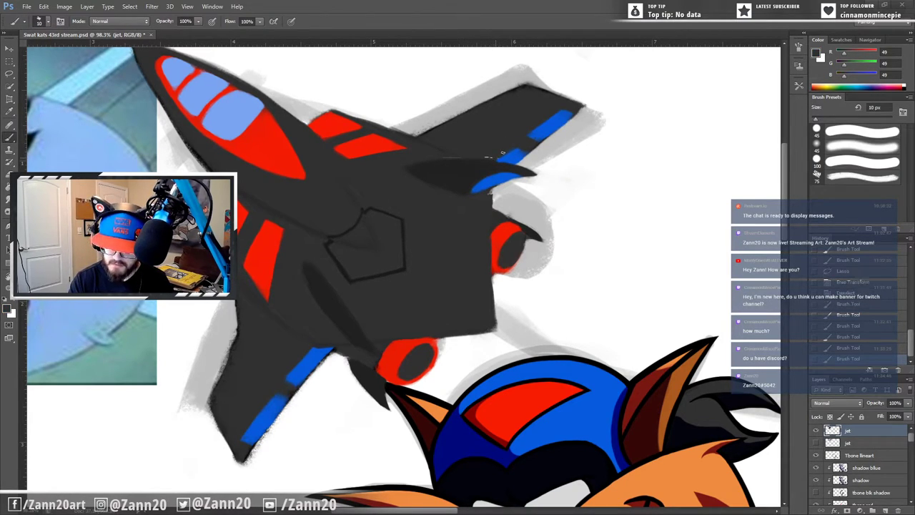
{"action": "left_click", "coordinate": [495, 157]}
{"action": "left_click", "coordinate": [493, 158]}
{"action": "left_click", "coordinate": [488, 156]}
{"action": "left_click", "coordinate": [492, 155]}
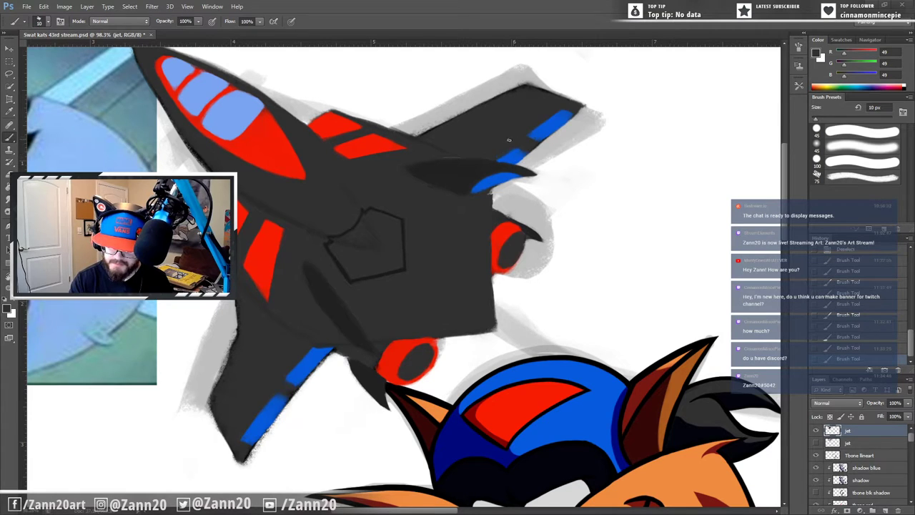
{"action": "left_click", "coordinate": [496, 155]}
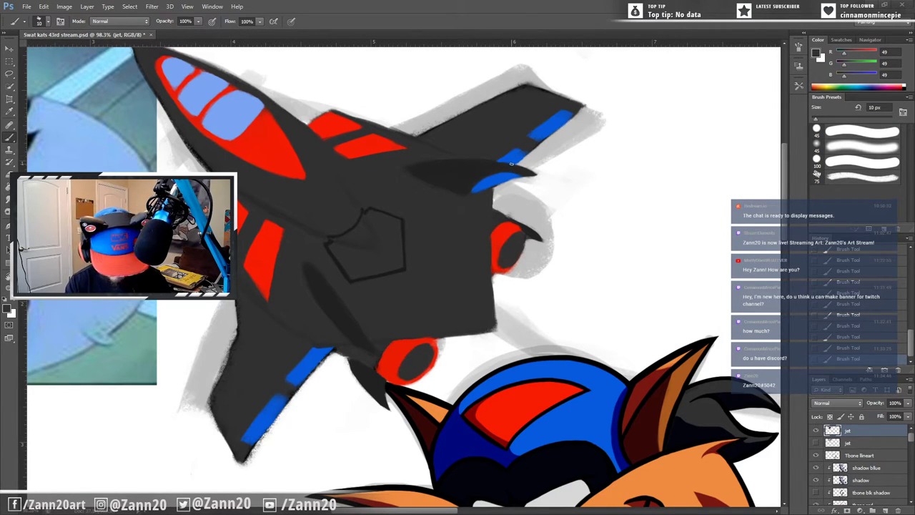
Step: Retouch the inner blue stripe and the far tail fin's upper edge with sampled colors, and erase along the far wing's rear edge
{"action": "left_click", "coordinate": [519, 156], "text": "alt"}
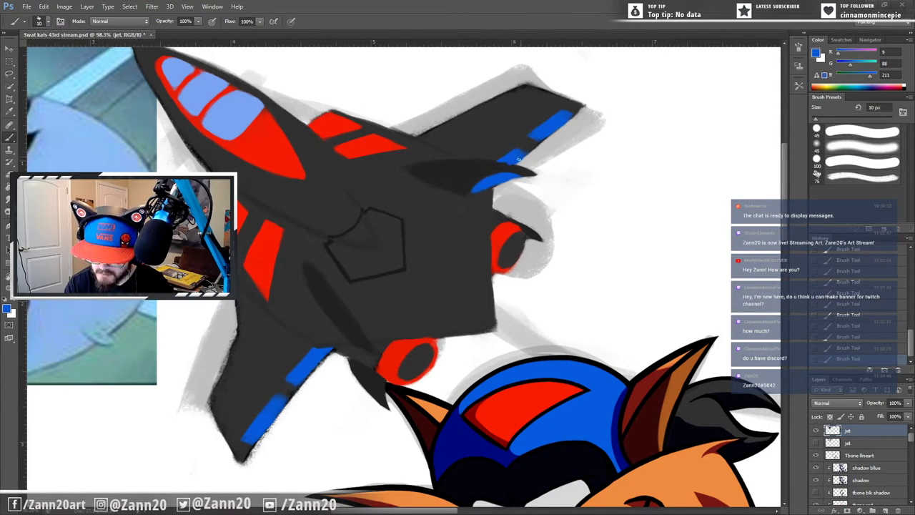
{"action": "left_click", "coordinate": [498, 182], "text": "alt"}
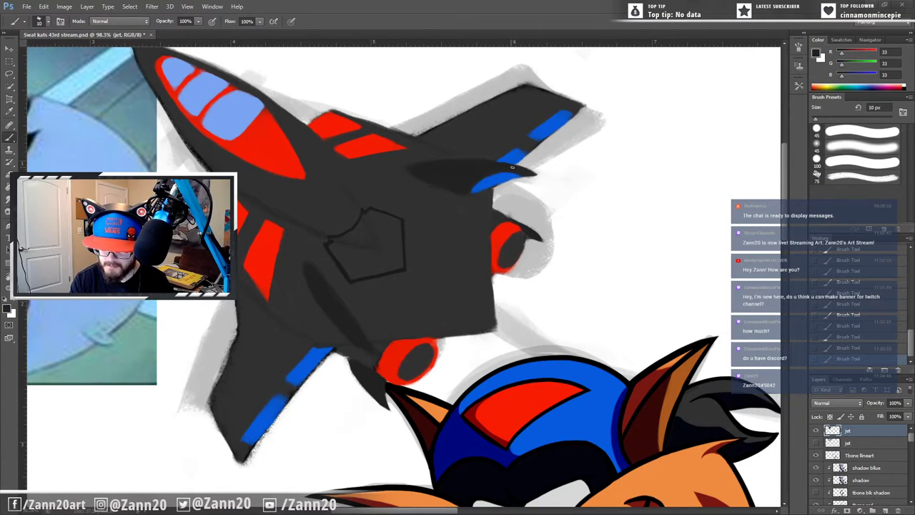
{"action": "left_click_drag", "start_coordinate": [518, 164], "coordinate": [503, 162]}
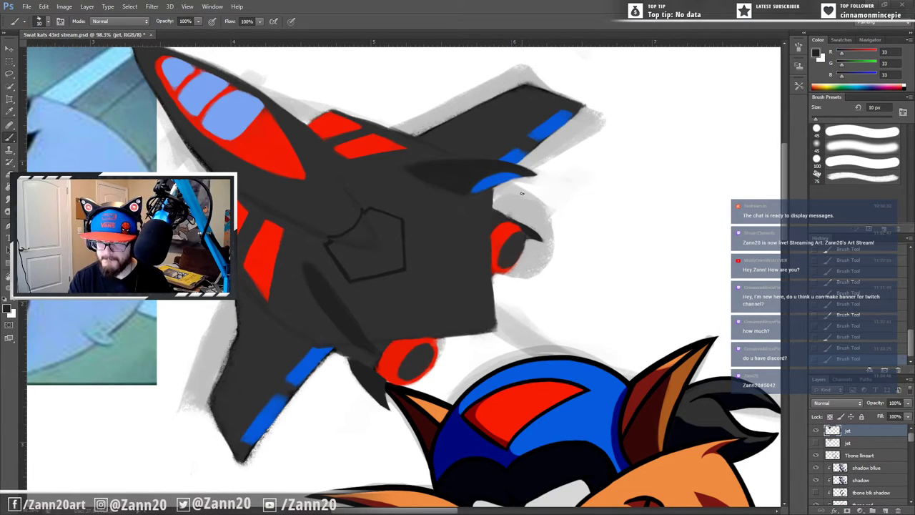
{"action": "mouse_move", "coordinate": [591, 110]}
{"action": "left_mouse_down"}
{"action": "mouse_move", "coordinate": [545, 153]}
{"action": "mouse_move", "coordinate": [562, 136]}
{"action": "mouse_move", "coordinate": [527, 153]}
{"action": "mouse_move", "coordinate": [542, 150]}
{"action": "left_mouse_up"}
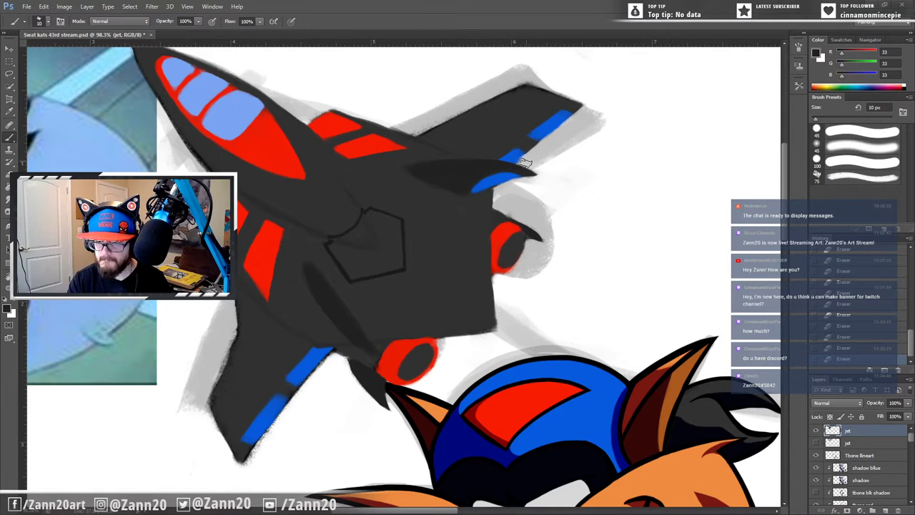
Step: Retouch the far wing's inner blue stripe and the adjoining tail fin edge with sampled blue and dark gray, erasing the stripe's outer edge
{"action": "left_click_drag", "start_coordinate": [529, 146], "coordinate": [523, 158]}
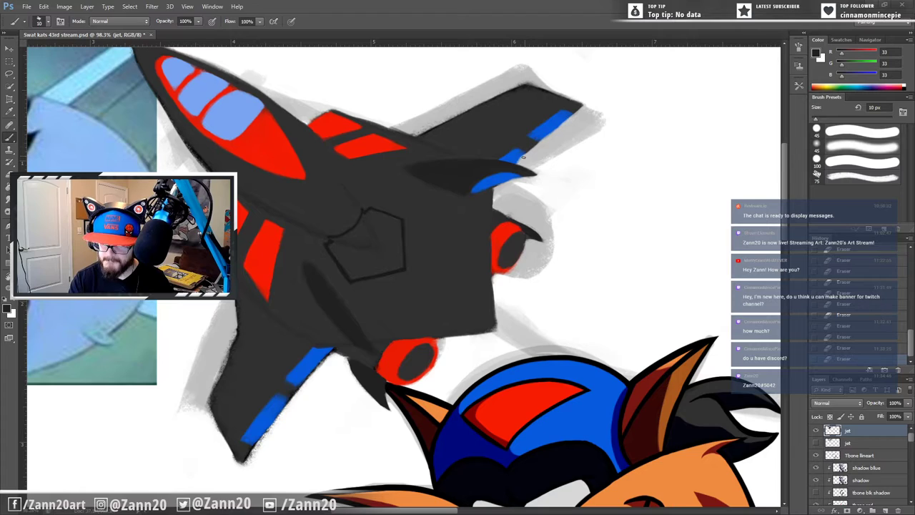
{"action": "left_click", "coordinate": [523, 155], "text": "alt"}
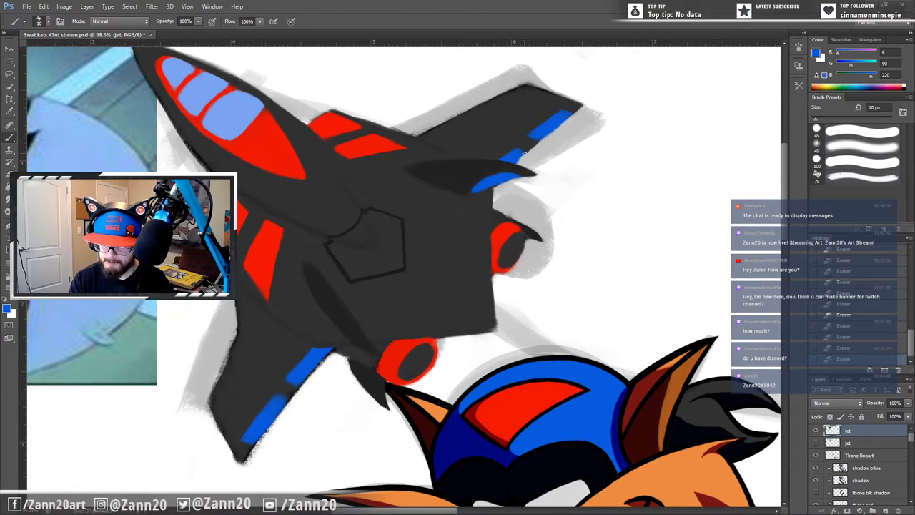
{"action": "left_click", "coordinate": [523, 155]}
{"action": "left_click", "coordinate": [520, 157]}
{"action": "left_click", "coordinate": [511, 162], "text": "alt"}
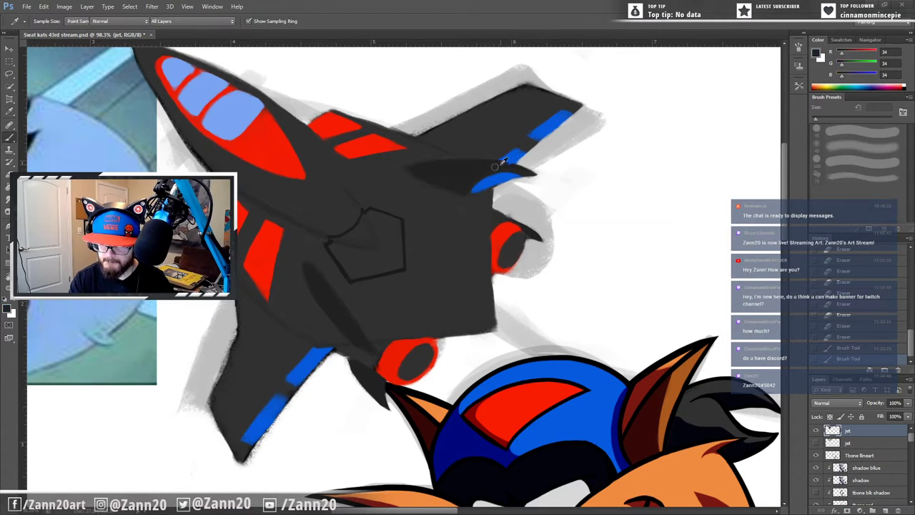
{"action": "left_click", "coordinate": [507, 164]}
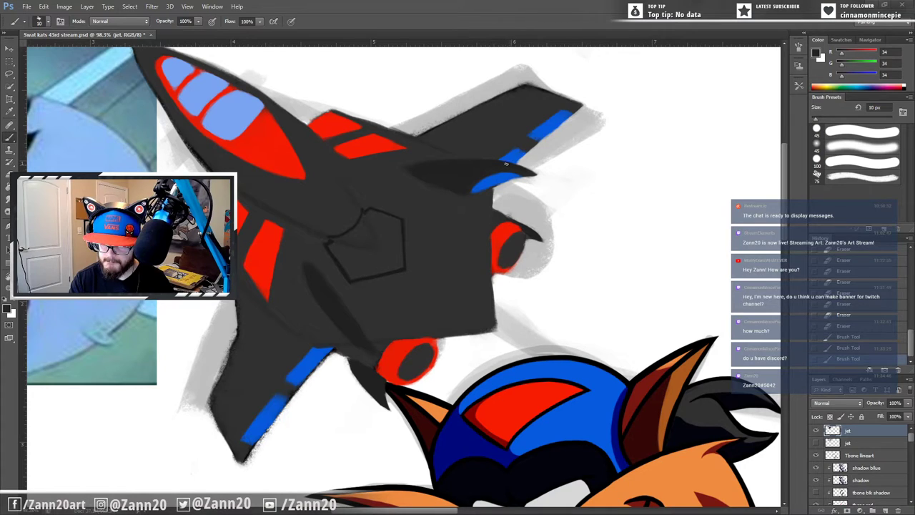
{"action": "left_click", "coordinate": [506, 164], "text": "alt"}
{"action": "left_click", "coordinate": [507, 164]}
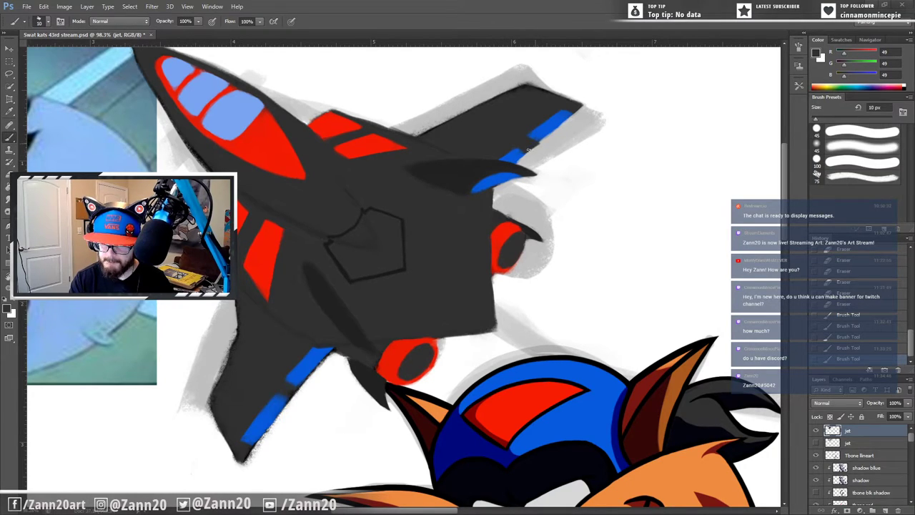
Step: Paint hull gray along the far wing's rear edge and tip, narrowing the outer blue stripe
{"action": "left_click", "coordinate": [576, 111]}
{"action": "left_click", "coordinate": [578, 110]}
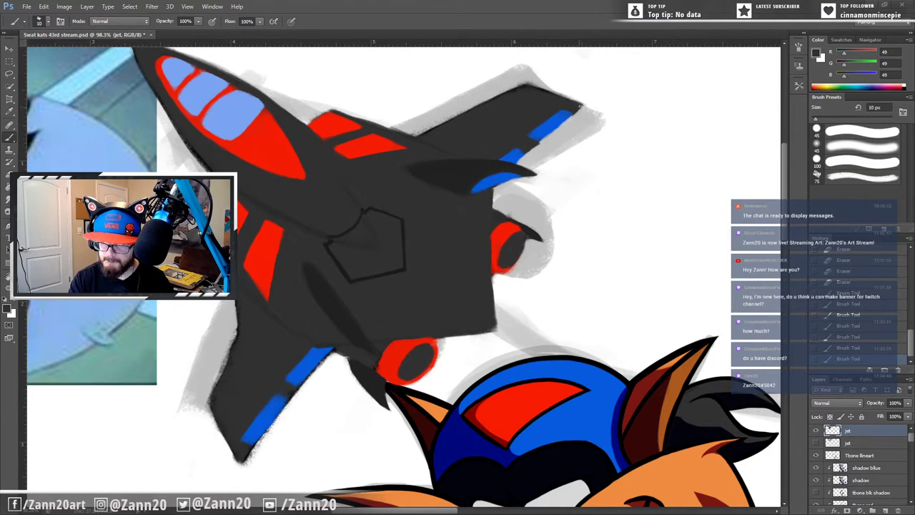
{"action": "left_click", "coordinate": [568, 116]}
{"action": "left_click", "coordinate": [561, 121]}
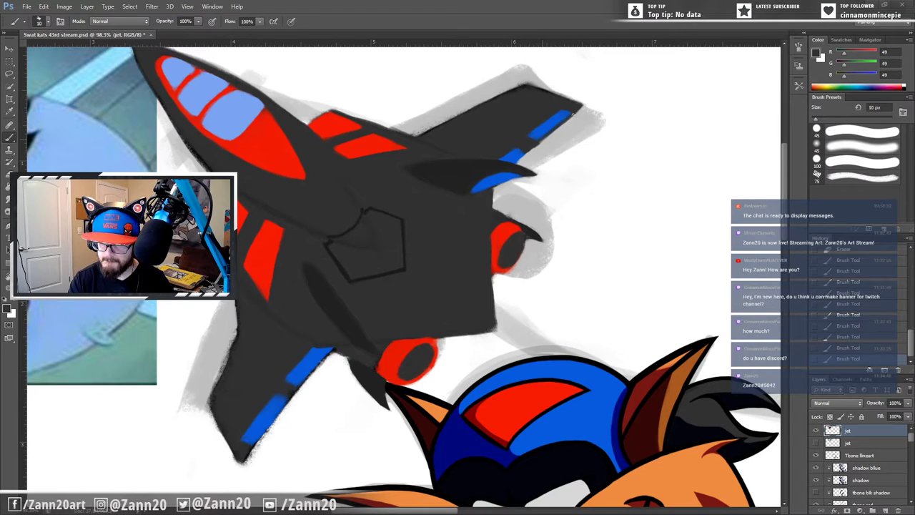
{"action": "left_click", "coordinate": [567, 121]}
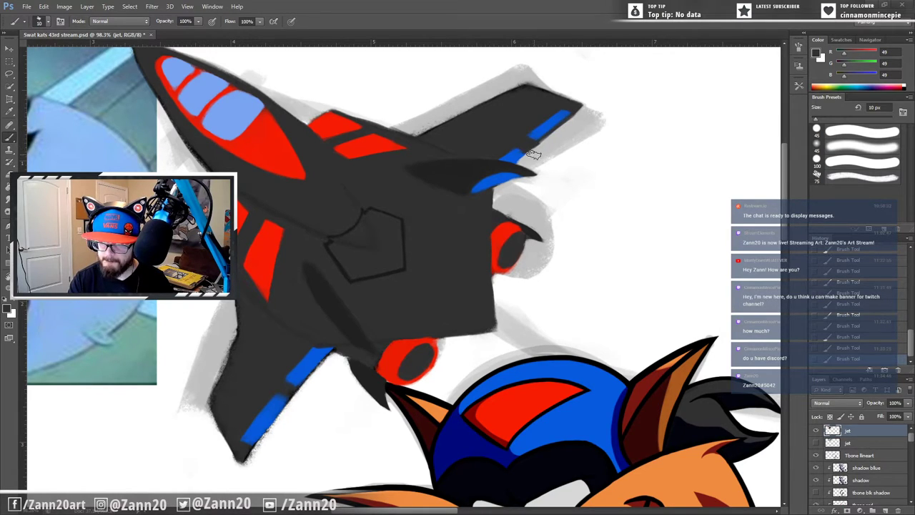
Step: Erase stray paint along the far wing's rear edge from the tail fin to the wingtip
{"action": "left_click_drag", "start_coordinate": [533, 155], "coordinate": [578, 121]}
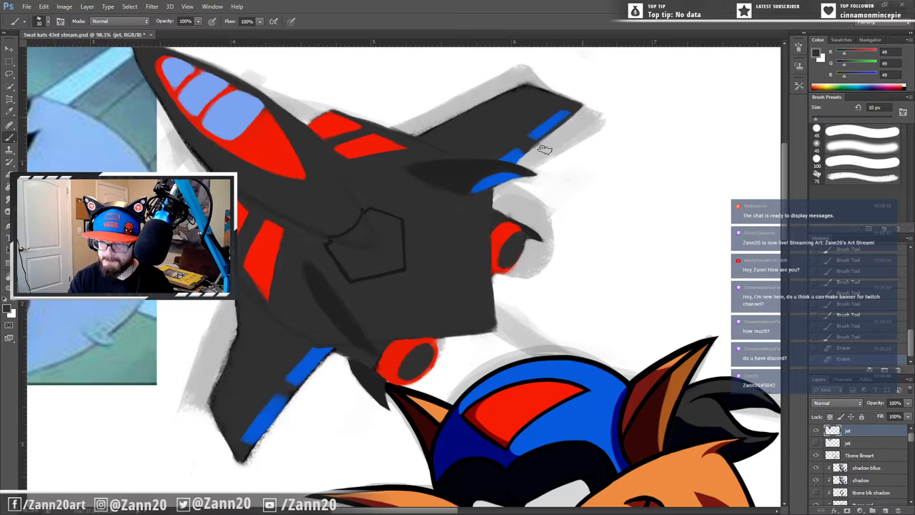
{"action": "left_click", "coordinate": [543, 149]}
{"action": "left_click", "coordinate": [552, 141]}
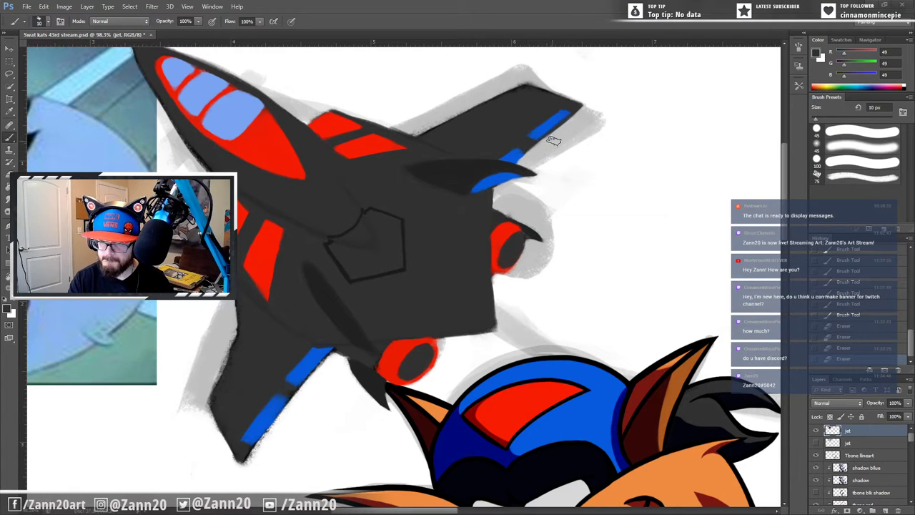
{"action": "left_click", "coordinate": [530, 159]}
{"action": "left_click", "coordinate": [535, 157]}
Step: Repaint the far wing's outer stripe with its sampled blue at 10 px, widening it toward the rear edge
{"action": "key", "text": "i"}
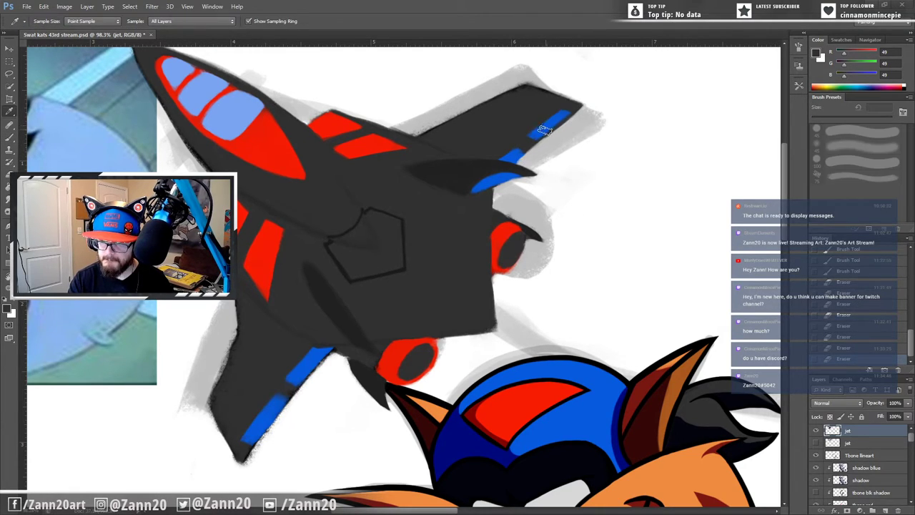
{"action": "left_click", "coordinate": [545, 130]}
{"action": "key", "text": "b"}
{"action": "left_click_drag", "start_coordinate": [568, 113], "coordinate": [541, 138]}
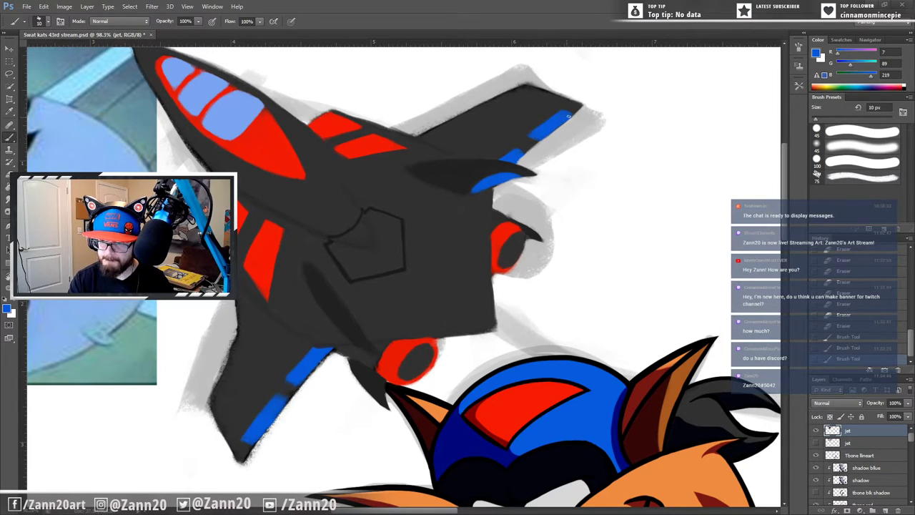
{"action": "left_click_drag", "start_coordinate": [532, 135], "coordinate": [559, 119]}
Step: Extend the cockpit frame bars down the nose's near side with sampled red strokes at 10 px
{"action": "left_click_drag", "start_coordinate": [403, 296], "coordinate": [563, 322]}
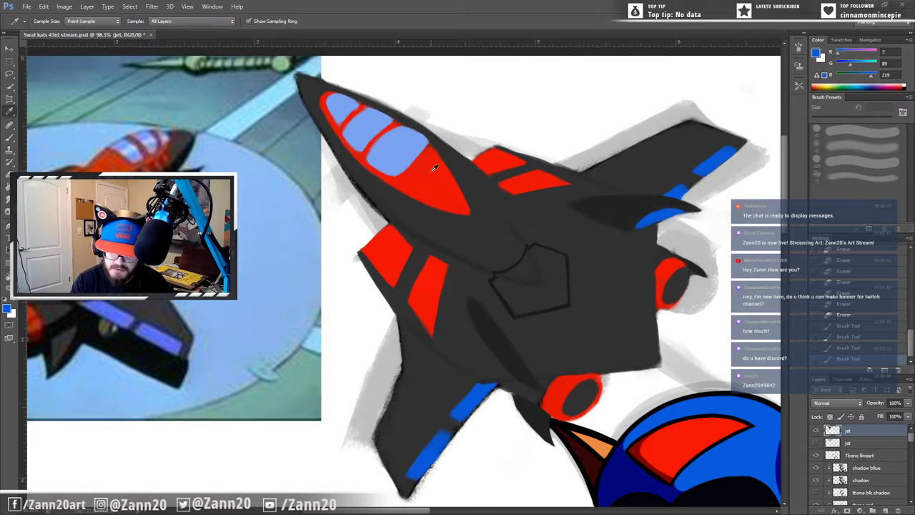
{"action": "left_click", "coordinate": [377, 251], "text": "alt"}
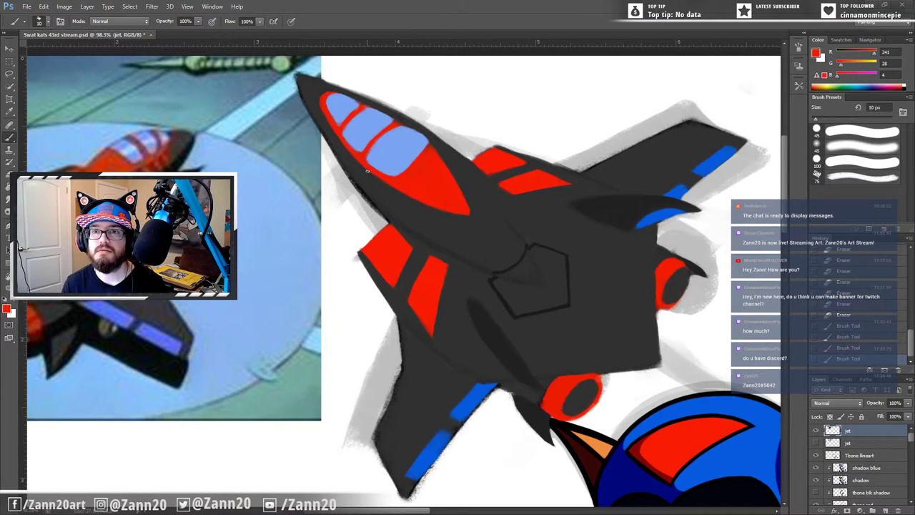
{"action": "right_click", "coordinate": [366, 171]}
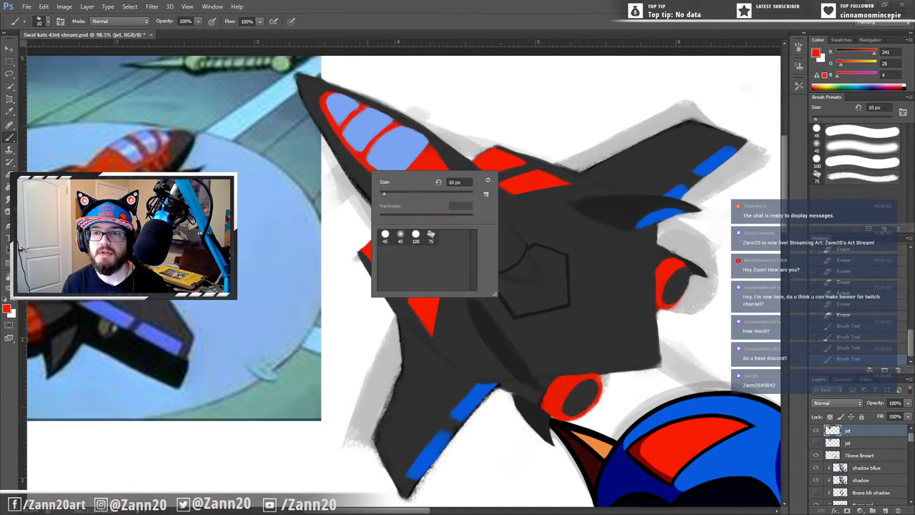
{"action": "left_click", "coordinate": [425, 41]}
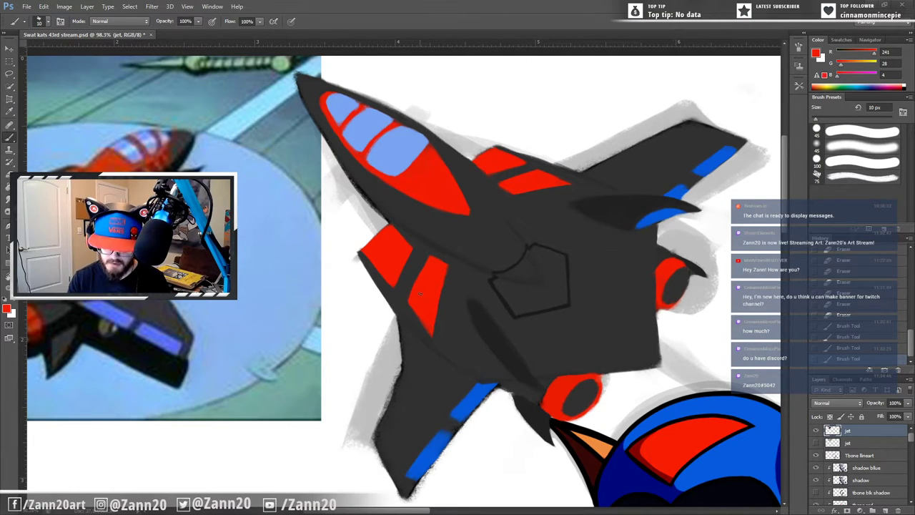
{"action": "left_click_drag", "start_coordinate": [363, 158], "coordinate": [357, 173]}
{"action": "left_click_drag", "start_coordinate": [360, 165], "coordinate": [356, 171]}
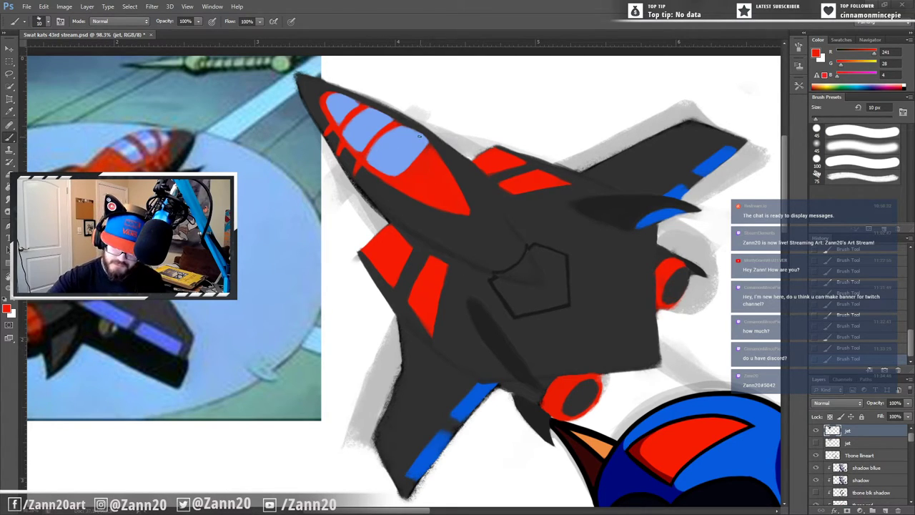
Step: Touch up the hull with its sampled gray and erase stray paint around the fuselage, red panels and near wing's front edge
{"action": "left_click", "coordinate": [449, 155], "text": "alt"}
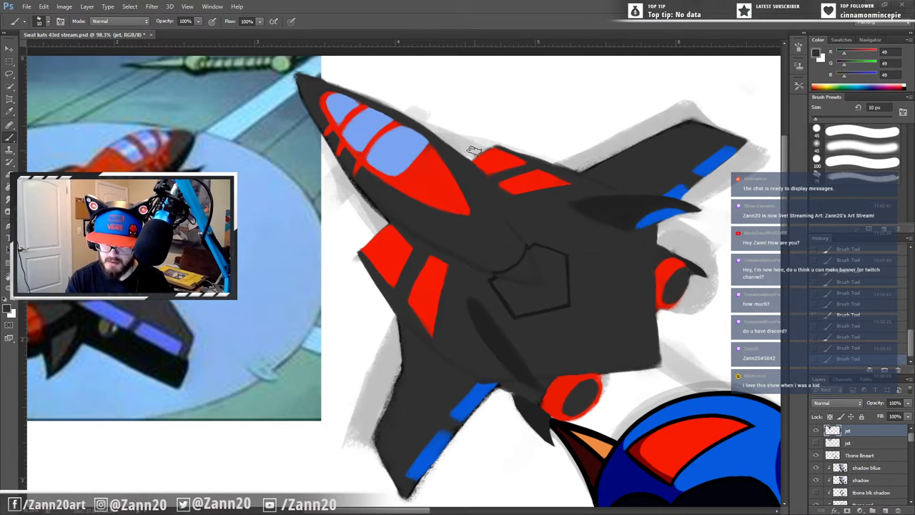
{"action": "left_click_drag", "start_coordinate": [474, 151], "coordinate": [510, 132]}
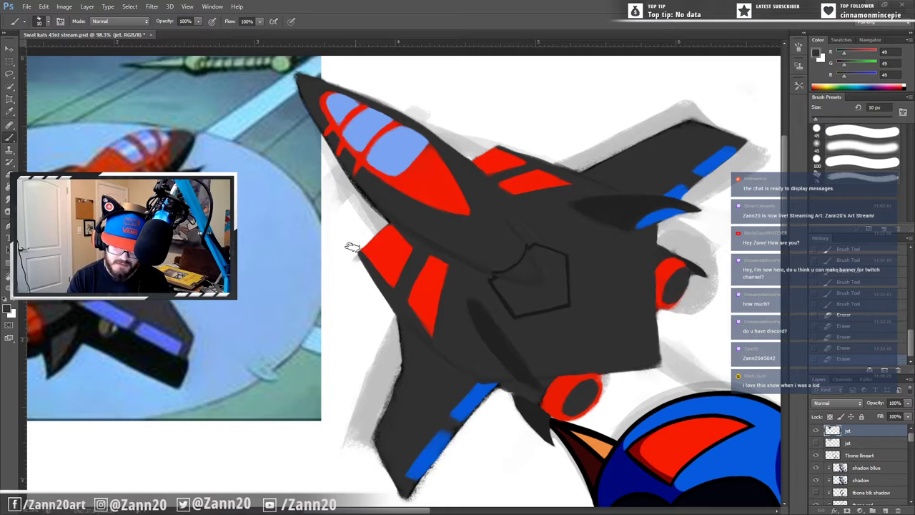
{"action": "left_click_drag", "start_coordinate": [353, 248], "coordinate": [360, 243]}
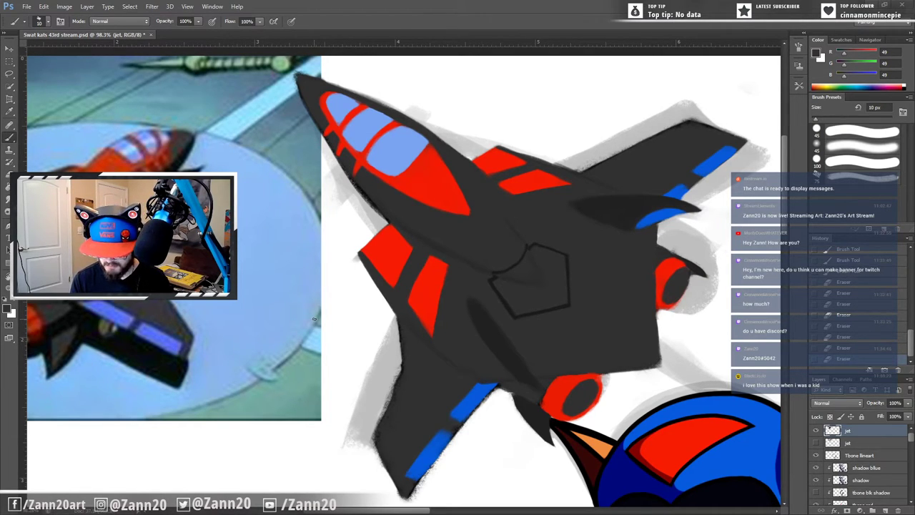
{"action": "left_click_drag", "start_coordinate": [390, 370], "coordinate": [366, 428]}
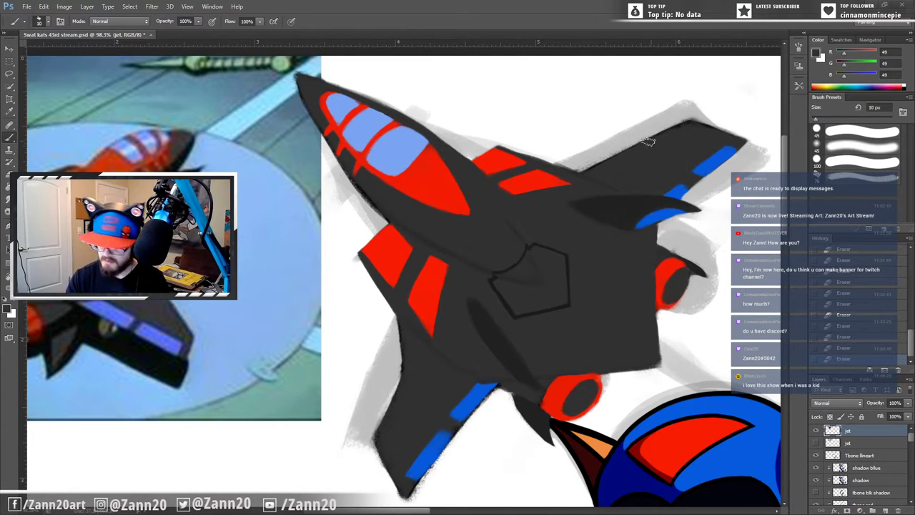
Step: Examine the jet within the whole illustration, alongside both characters and the reference image
{"action": "left_click_drag", "start_coordinate": [672, 393], "coordinate": [486, 266]}
{"action": "key", "text": "ctrl+space"}
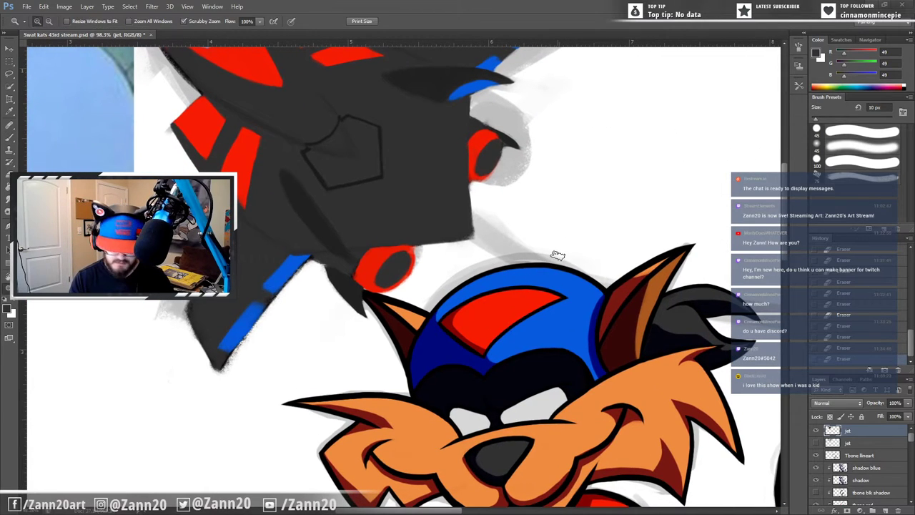
{"action": "left_click_drag", "start_coordinate": [572, 236], "coordinate": [528, 292]}
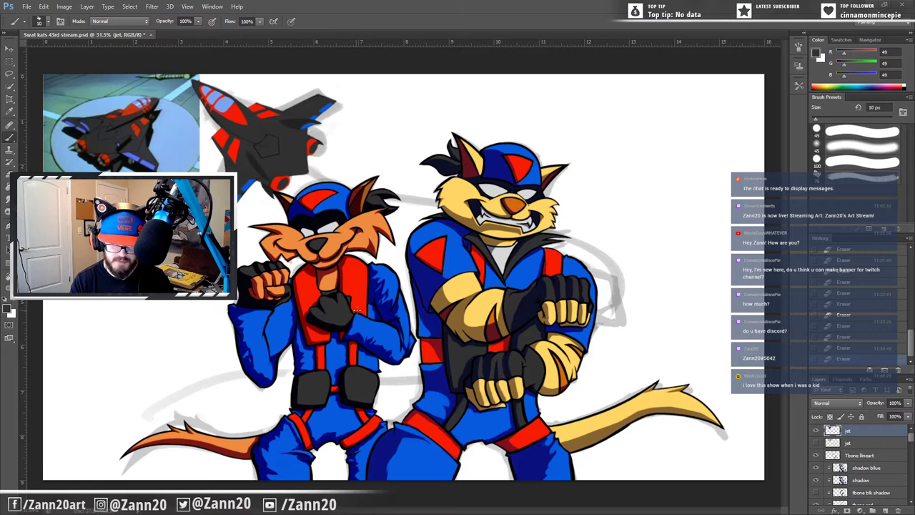
{"action": "key", "text": "ctrl+space"}
{"action": "mouse_move", "coordinate": [265, 151]}
{"action": "left_mouse_down"}
{"action": "mouse_move", "coordinate": [315, 119]}
{"action": "mouse_move", "coordinate": [326, 149]}
{"action": "mouse_move", "coordinate": [310, 163]}
{"action": "mouse_move", "coordinate": [325, 161]}
{"action": "mouse_move", "coordinate": [480, 332]}
{"action": "left_mouse_up"}
{"action": "key", "text": "e"}
{"action": "key", "text": "z"}
{"action": "key", "text": "space"}
{"action": "left_click_drag", "start_coordinate": [509, 427], "coordinate": [494, 377]}
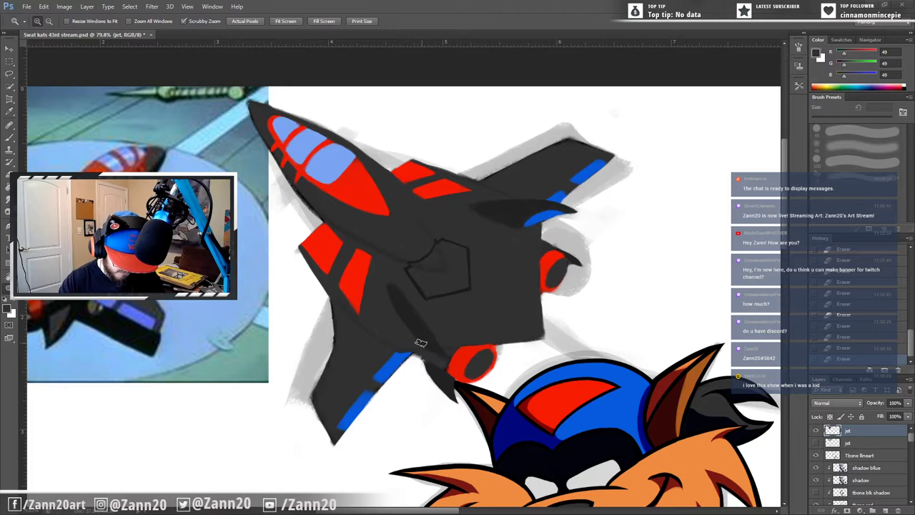
Step: Fill in the lower fin beside the near engine where it meets the wing, using the 20 px brush, and sample its dark gray
{"action": "key", "text": "b"}
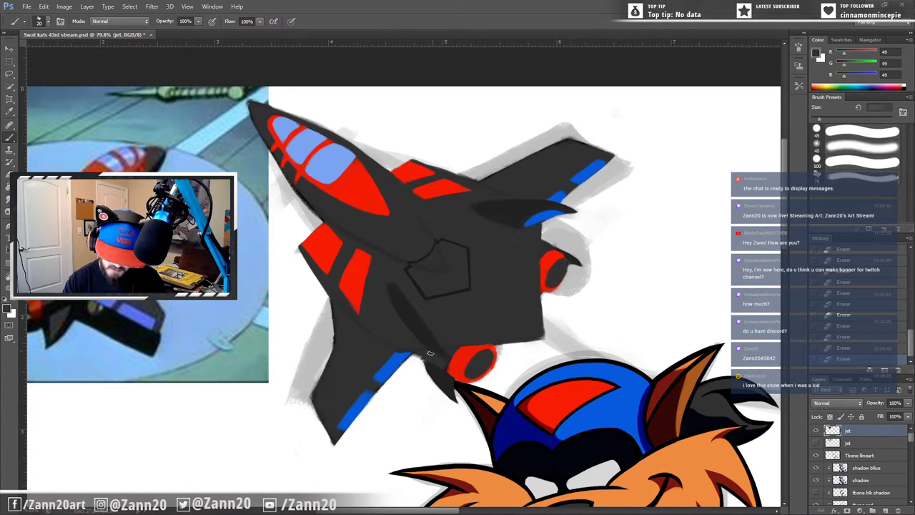
{"action": "mouse_move", "coordinate": [428, 361]}
{"action": "left_mouse_down"}
{"action": "mouse_move", "coordinate": [419, 357]}
{"action": "mouse_move", "coordinate": [436, 368]}
{"action": "left_mouse_up"}
{"action": "mouse_move", "coordinate": [435, 366]}
{"action": "left_mouse_down"}
{"action": "mouse_move", "coordinate": [436, 423]}
{"action": "mouse_move", "coordinate": [440, 381]}
{"action": "mouse_move", "coordinate": [424, 354]}
{"action": "mouse_move", "coordinate": [445, 369]}
{"action": "mouse_move", "coordinate": [449, 377]}
{"action": "mouse_move", "coordinate": [427, 353]}
{"action": "mouse_move", "coordinate": [442, 372]}
{"action": "left_mouse_up"}
{"action": "left_click", "coordinate": [436, 367], "text": "alt"}
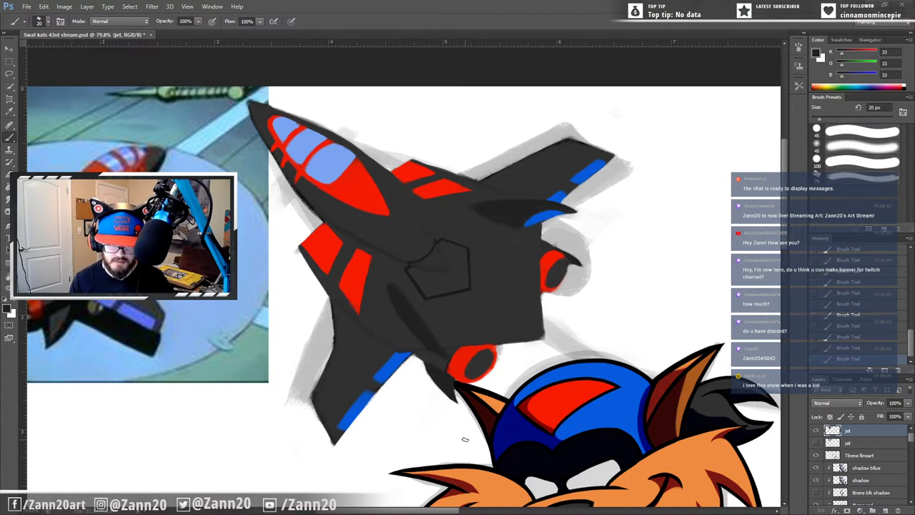
Step: Paint the nose's near edge around the red frame bars with sampled hull gray at 20 px
{"action": "left_click", "coordinate": [407, 218], "text": "alt"}
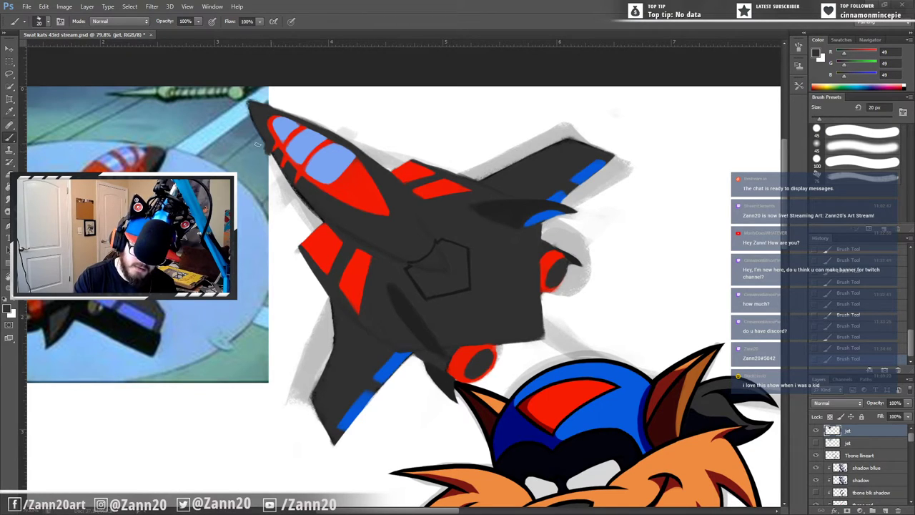
{"action": "mouse_move", "coordinate": [257, 143]}
{"action": "left_mouse_down"}
{"action": "mouse_move", "coordinate": [275, 174]}
{"action": "mouse_move", "coordinate": [268, 164]}
{"action": "mouse_move", "coordinate": [286, 169]}
{"action": "left_mouse_up"}
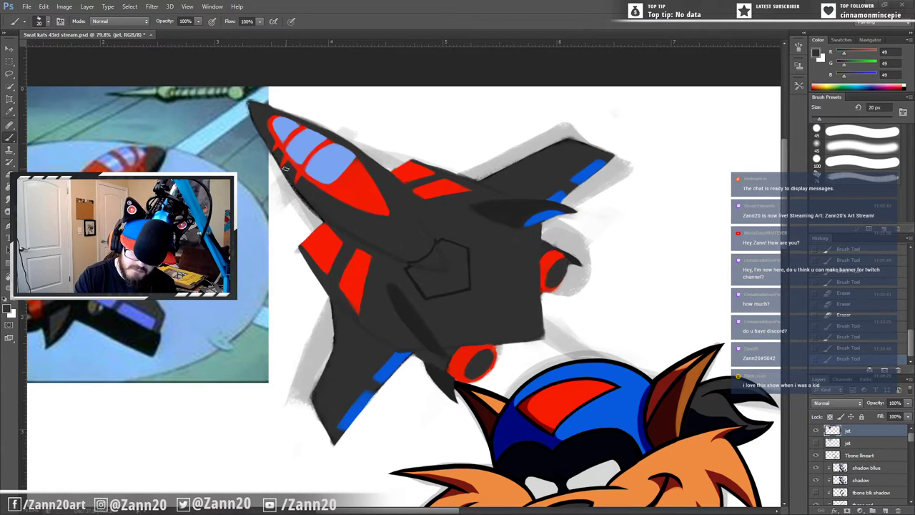
{"action": "left_click", "coordinate": [285, 167]}
{"action": "left_click", "coordinate": [286, 166]}
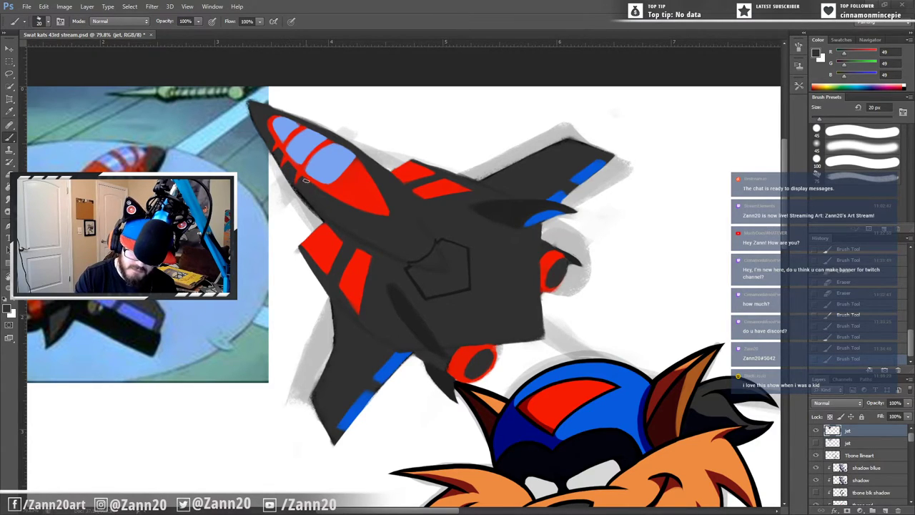
{"action": "left_click", "coordinate": [300, 183]}
{"action": "left_click", "coordinate": [299, 187]}
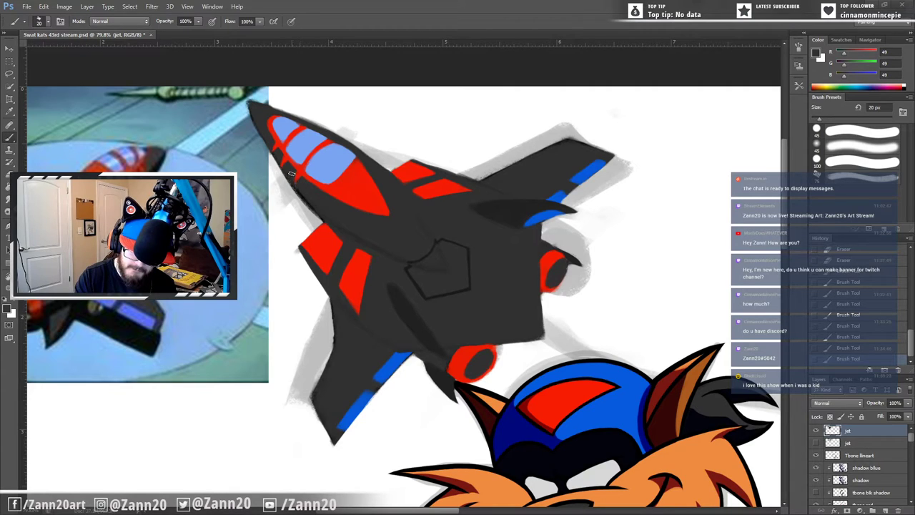
{"action": "left_click", "coordinate": [291, 176]}
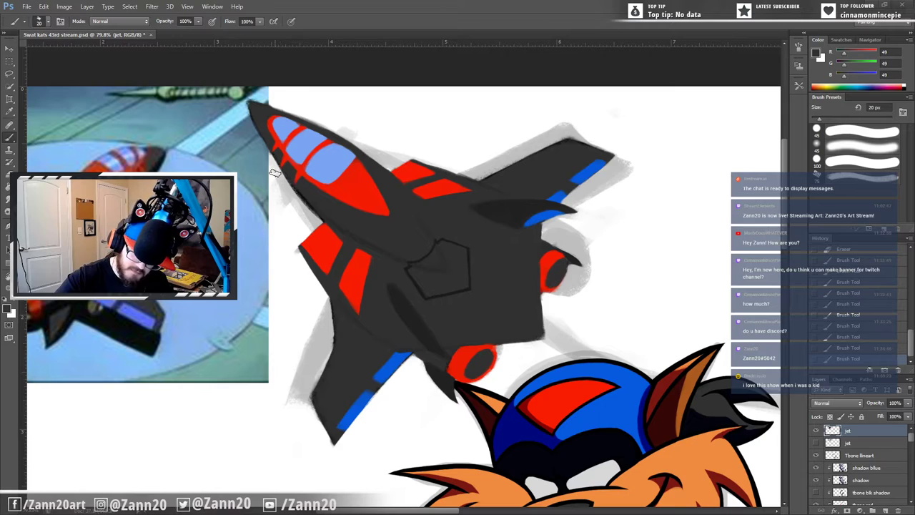
Step: Erase along the nose's near edge from the tip past the red frame bars to smooth the outline
{"action": "left_click_drag", "start_coordinate": [274, 173], "coordinate": [298, 204]}
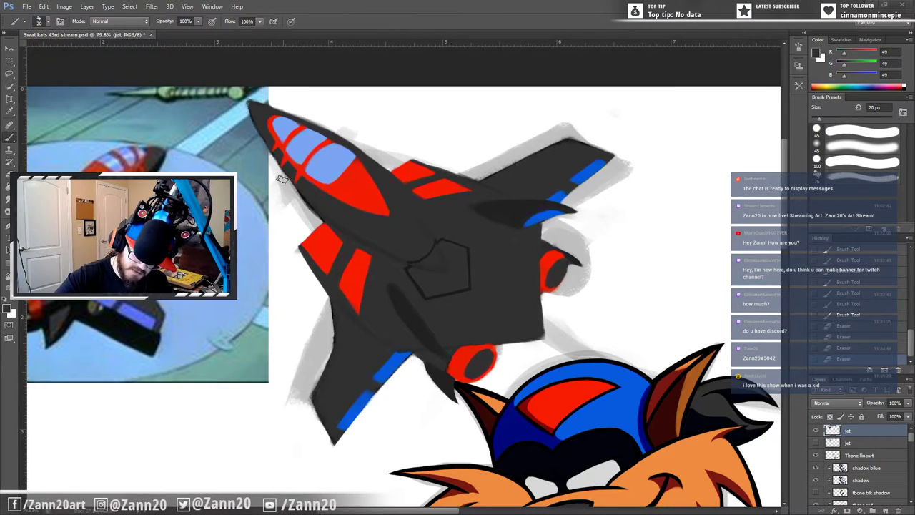
{"action": "left_click", "coordinate": [293, 194]}
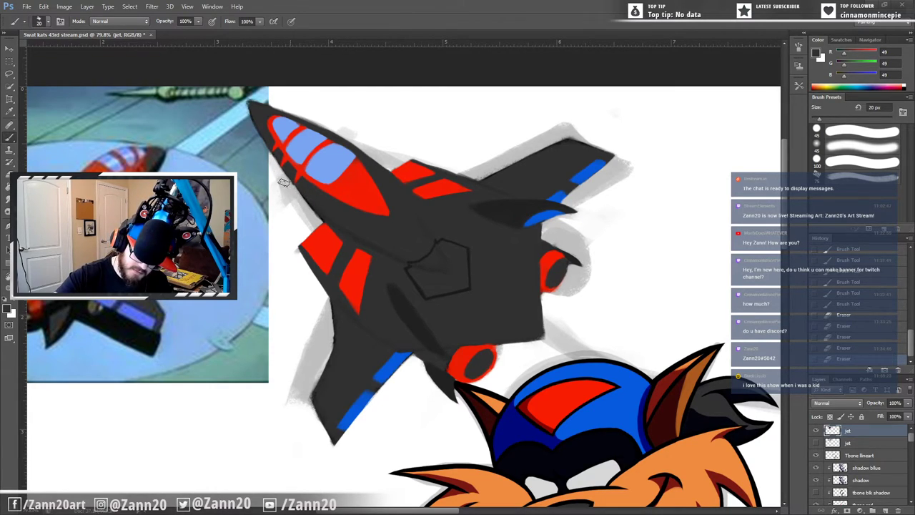
{"action": "left_click_drag", "start_coordinate": [258, 147], "coordinate": [284, 179]}
{"action": "left_click_drag", "start_coordinate": [244, 112], "coordinate": [284, 179]}
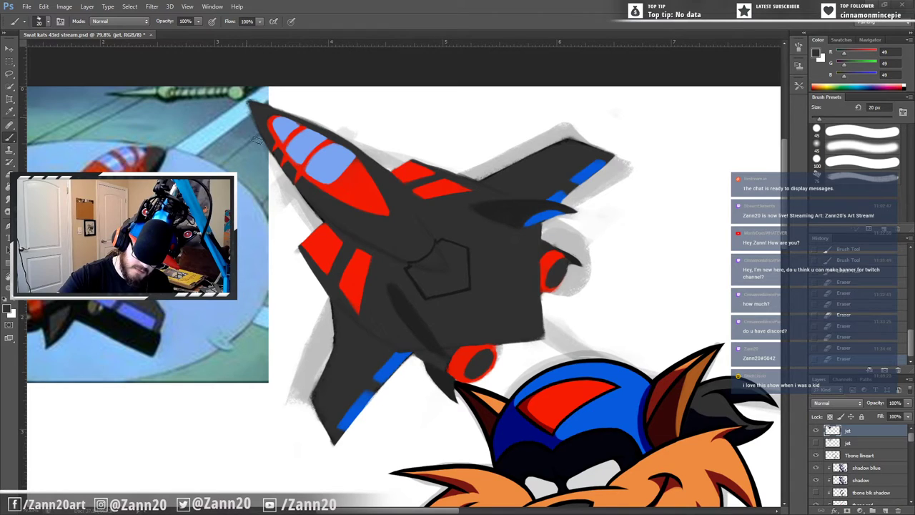
{"action": "left_click_drag", "start_coordinate": [257, 141], "coordinate": [254, 133]}
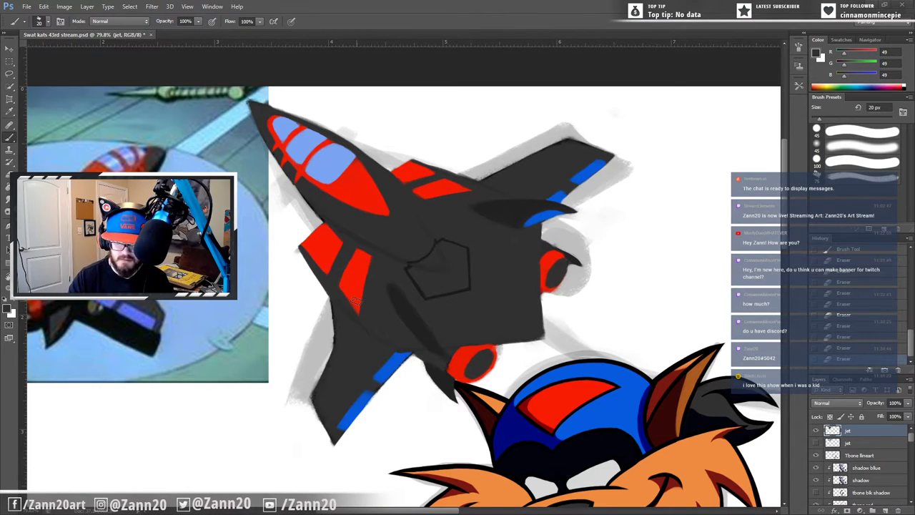
Step: Undo the last run of eraser strokes along the nose's near edge
{"action": "key", "text": "ctrl+alt+z"}
{"action": "key", "text": "ctrl+alt+z"}
{"action": "key", "text": "ctrl+alt+z"}
{"action": "key", "text": "ctrl+alt+z"}
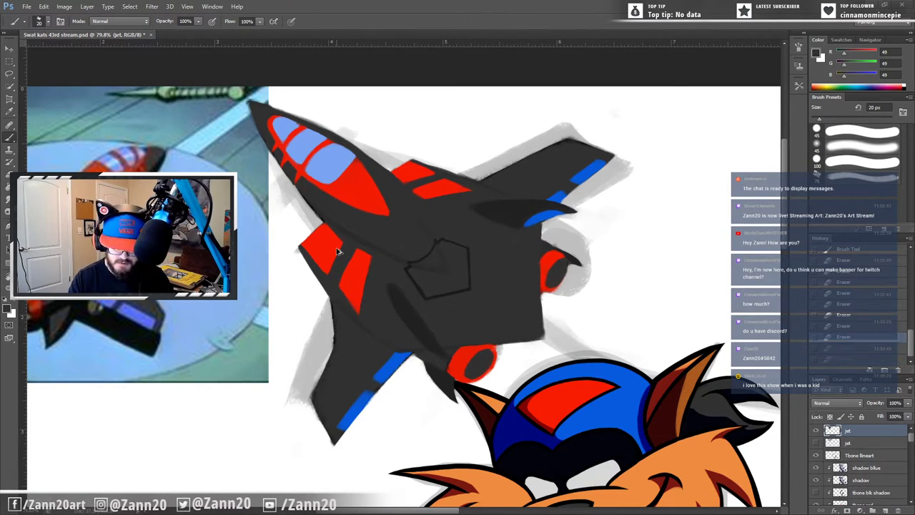
{"action": "key", "text": "ctrl+alt+z"}
{"action": "key", "text": "ctrl+alt+z"}
{"action": "key", "text": "ctrl+alt+z"}
{"action": "key", "text": "ctrl+alt+z"}
{"action": "key", "text": "ctrl+alt+z"}
{"action": "key", "text": "ctrl+alt+z"}
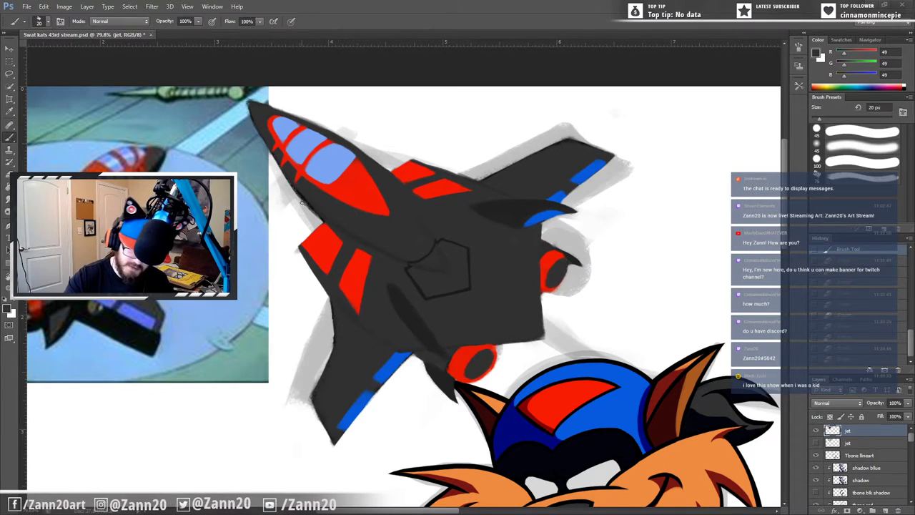
Step: Touch up the nose's near edge with 20 px hull gray and erase along it from the tip past the red frame bars
{"action": "left_click_drag", "start_coordinate": [296, 193], "coordinate": [306, 209]}
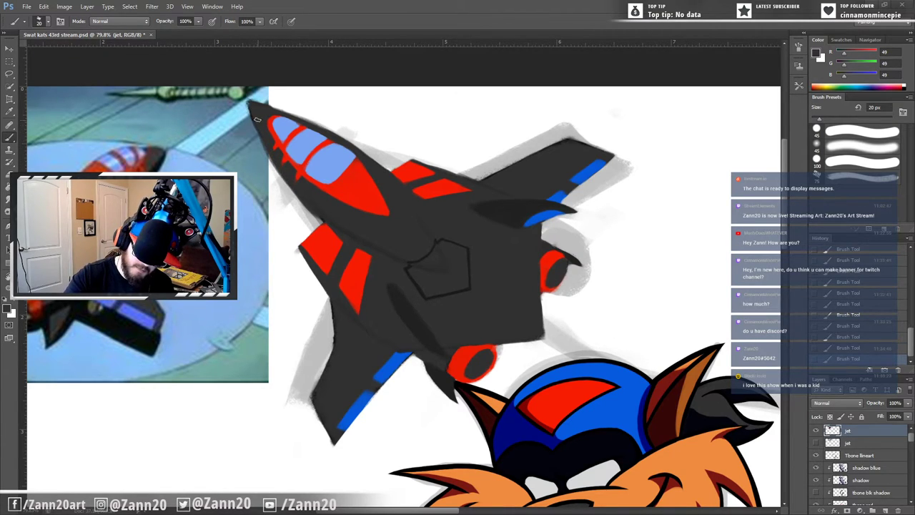
{"action": "left_click_drag", "start_coordinate": [243, 111], "coordinate": [275, 178]}
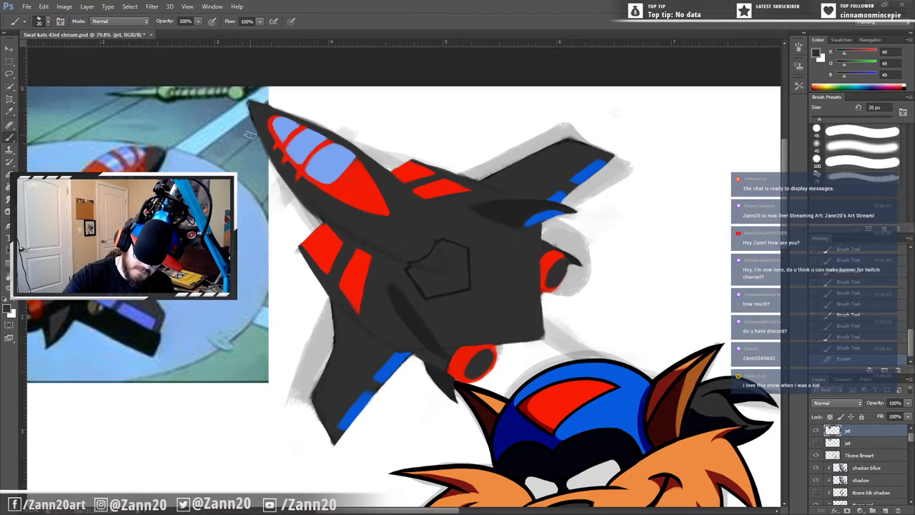
{"action": "left_click_drag", "start_coordinate": [259, 147], "coordinate": [305, 210]}
{"action": "left_click_drag", "start_coordinate": [275, 174], "coordinate": [312, 218]}
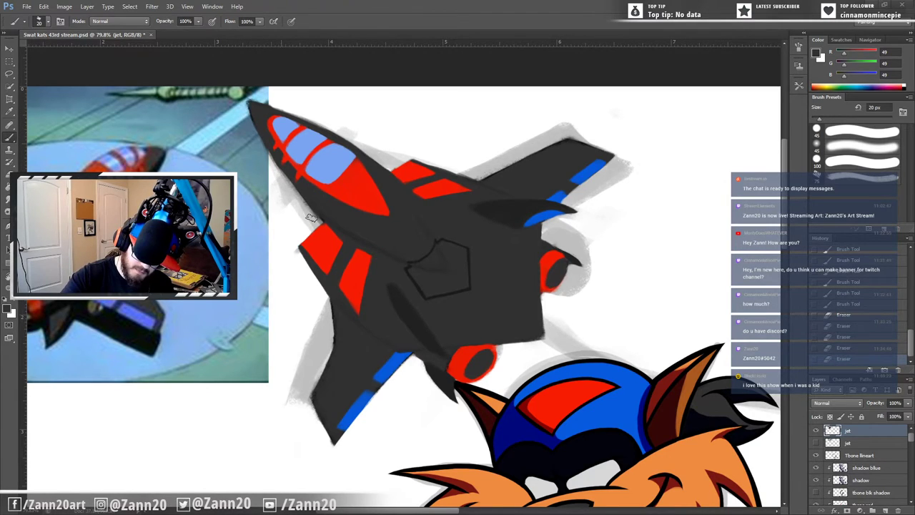
{"action": "mouse_move", "coordinate": [267, 162]}
{"action": "left_mouse_down"}
{"action": "mouse_move", "coordinate": [286, 188]}
{"action": "mouse_move", "coordinate": [241, 98]}
{"action": "mouse_move", "coordinate": [249, 113]}
{"action": "left_mouse_up"}
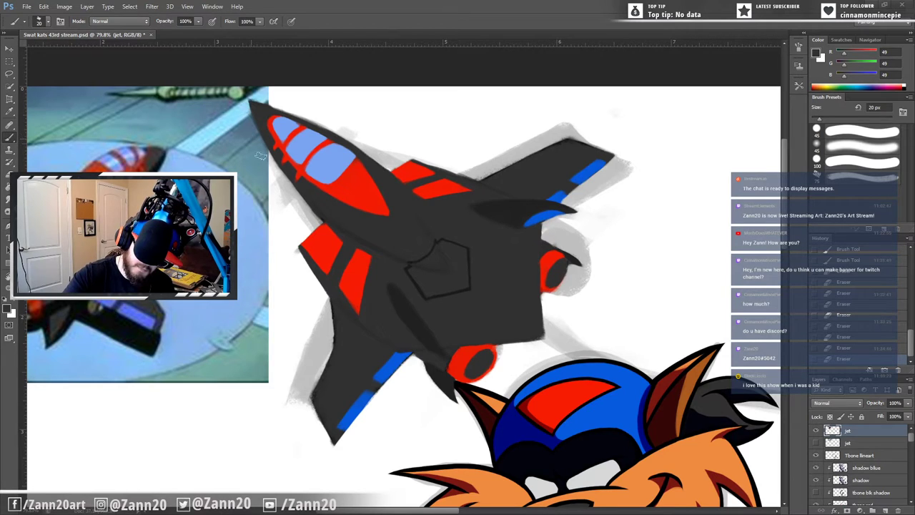
{"action": "left_click_drag", "start_coordinate": [264, 159], "coordinate": [240, 101]}
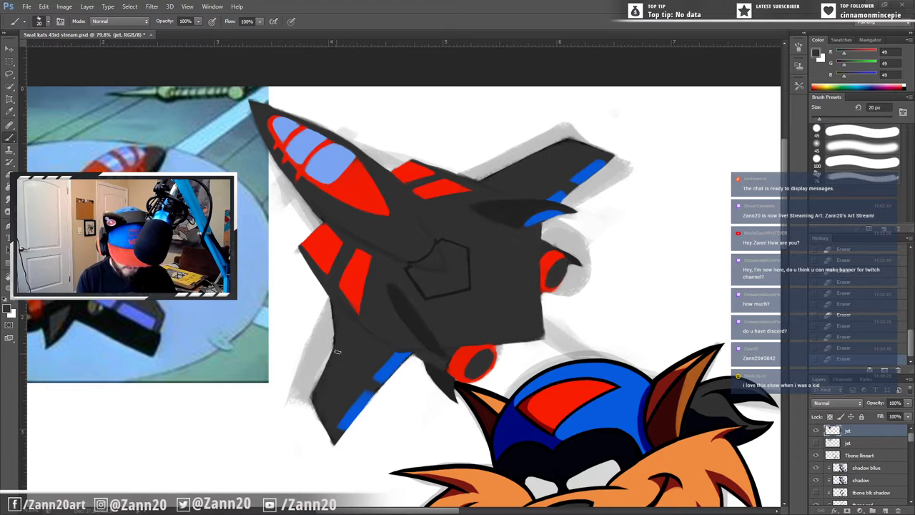
Step: Extend the ends of the red cockpit frame bars along the nose's near side with sampled canopy red at 9 px
{"action": "key", "text": "i"}
{"action": "left_click", "coordinate": [365, 182]}
{"action": "key", "text": "b"}
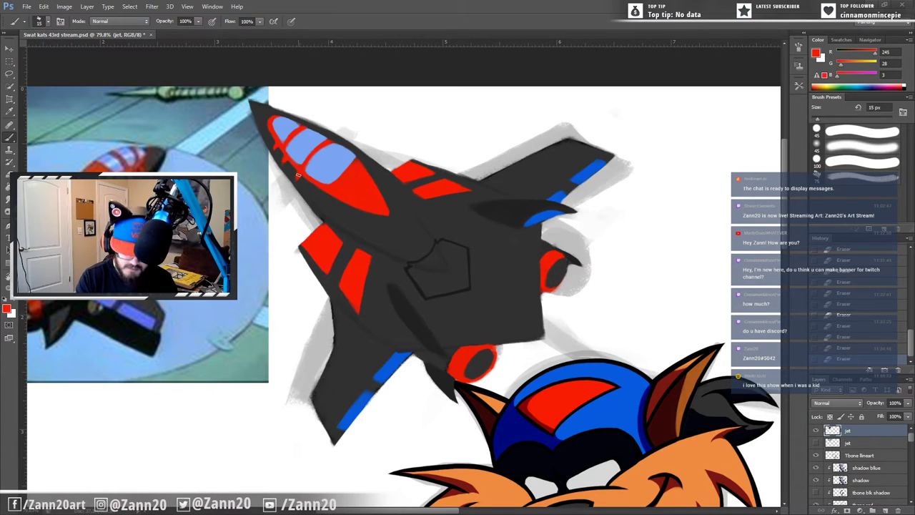
{"action": "key", "text": "bracketleft"}
{"action": "key", "text": "bracketleft"}
{"action": "left_click", "coordinate": [297, 177]}
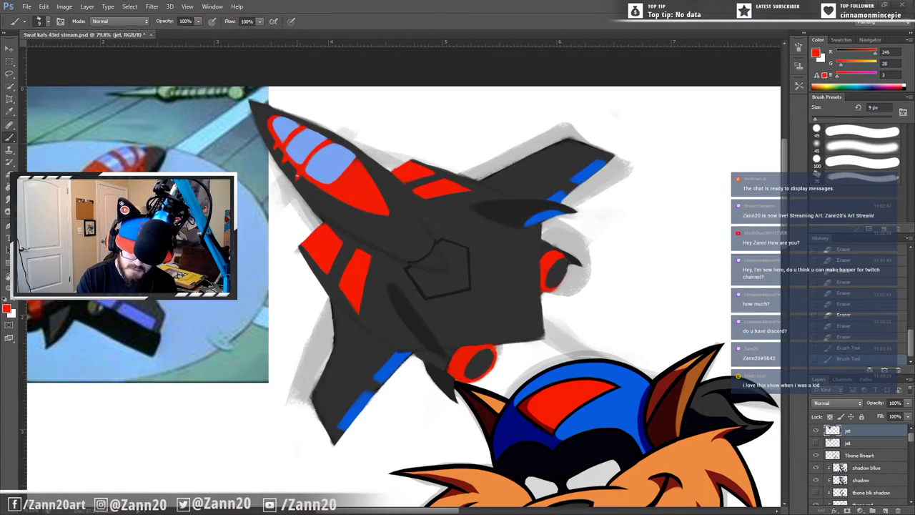
{"action": "left_click", "coordinate": [296, 177]}
{"action": "left_click", "coordinate": [296, 178]}
{"action": "left_click", "coordinate": [296, 179]}
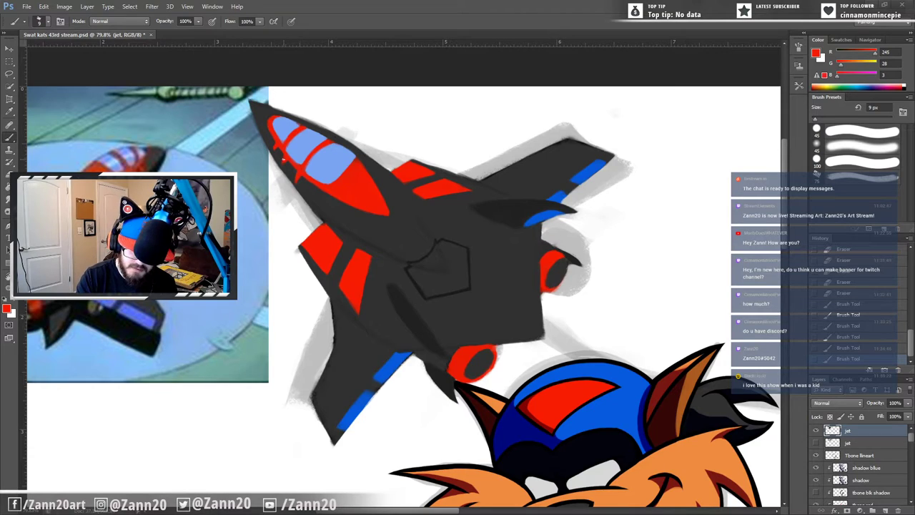
{"action": "left_click", "coordinate": [282, 162]}
{"action": "left_click", "coordinate": [281, 165]}
{"action": "left_click", "coordinate": [278, 153]}
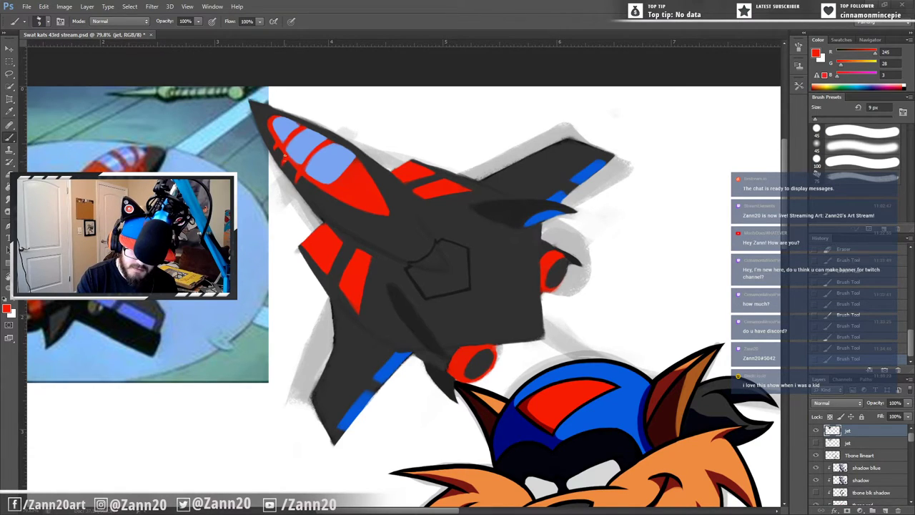
{"action": "left_click", "coordinate": [273, 146]}
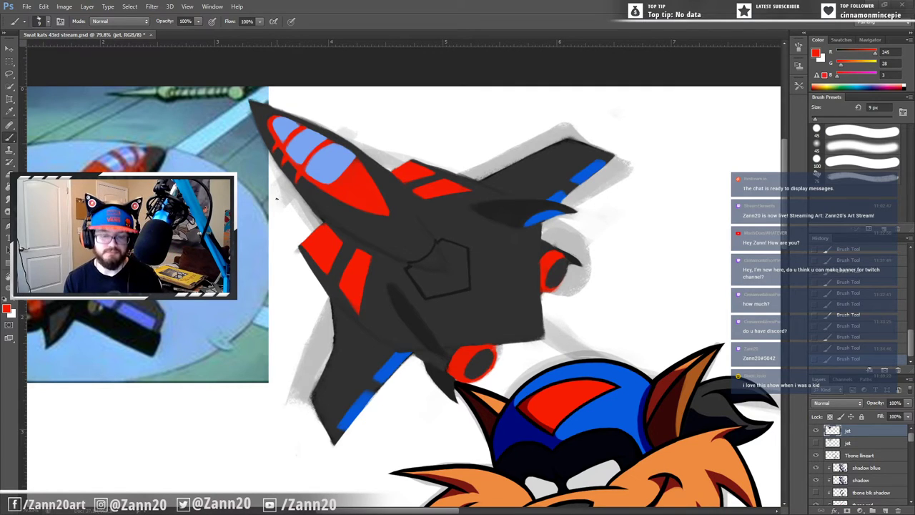
Step: Sample the hull gray and erase along the nose's far edge beside the cockpit windows to clean the outline
{"action": "left_click", "coordinate": [307, 189], "text": "alt"}
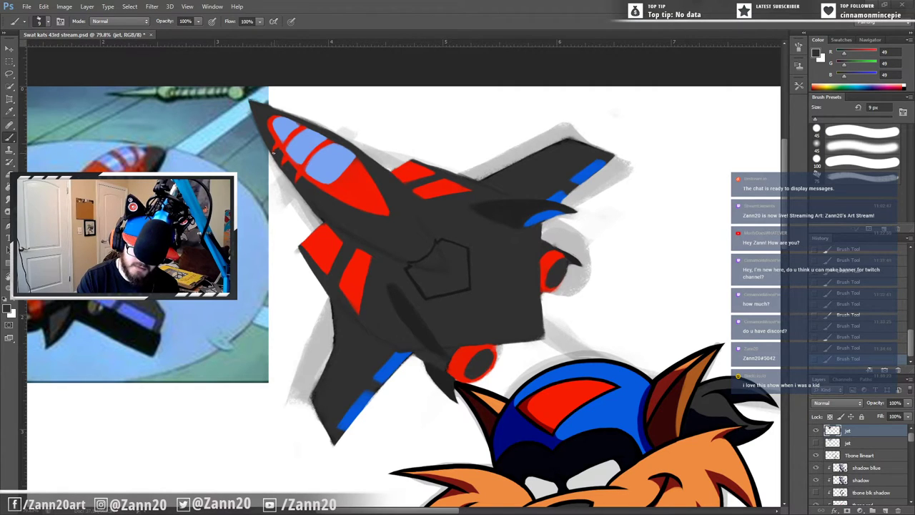
{"action": "left_click_drag", "start_coordinate": [349, 334], "coordinate": [433, 306]}
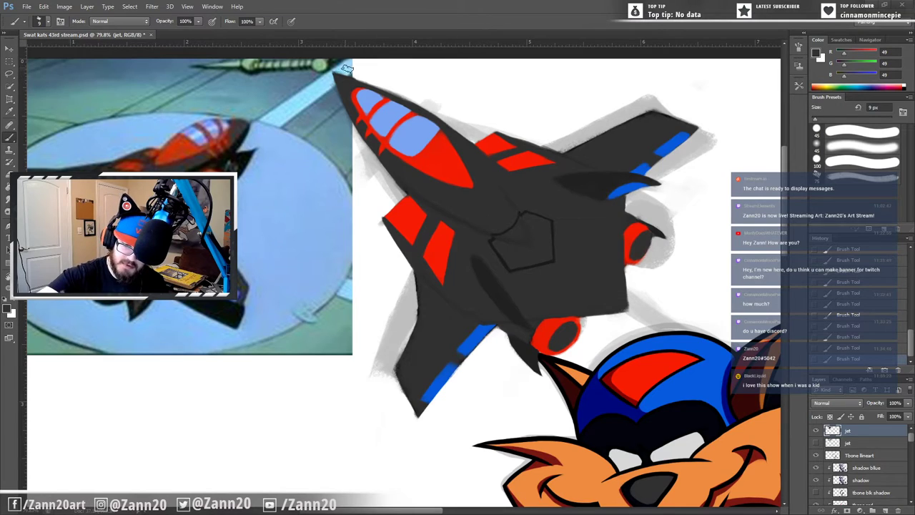
{"action": "left_click_drag", "start_coordinate": [385, 86], "coordinate": [401, 93]}
{"action": "left_click_drag", "start_coordinate": [355, 77], "coordinate": [428, 106]}
{"action": "mouse_move", "coordinate": [389, 85]}
{"action": "left_mouse_down"}
{"action": "mouse_move", "coordinate": [443, 117]}
{"action": "mouse_move", "coordinate": [429, 111]}
{"action": "left_mouse_up"}
{"action": "mouse_move", "coordinate": [402, 96]}
{"action": "left_mouse_down"}
{"action": "mouse_move", "coordinate": [439, 115]}
{"action": "mouse_move", "coordinate": [383, 86]}
{"action": "mouse_move", "coordinate": [463, 135]}
{"action": "left_mouse_up"}
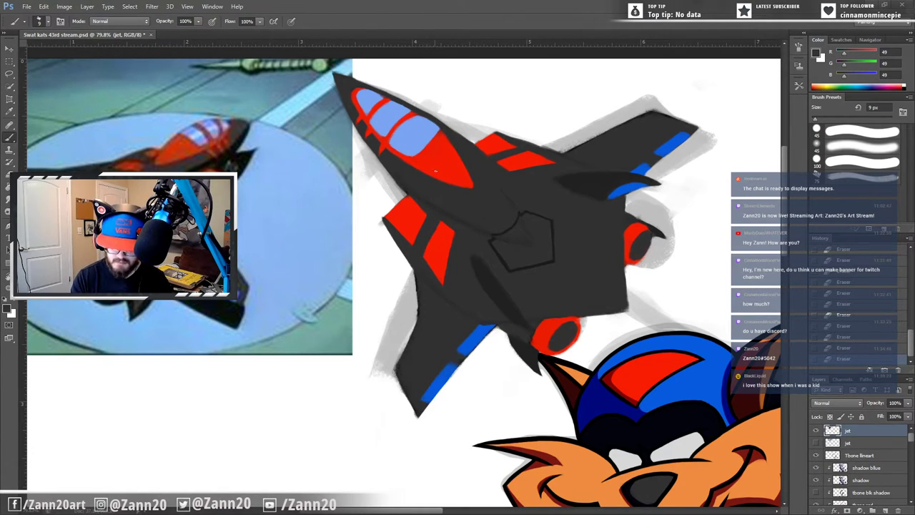
Step: Paint the far edge of the red canopy section behind and beside the rear window with sampled red at 30 px
{"action": "left_click", "coordinate": [433, 161], "text": "alt"}
{"action": "key", "text": "bracketright"}
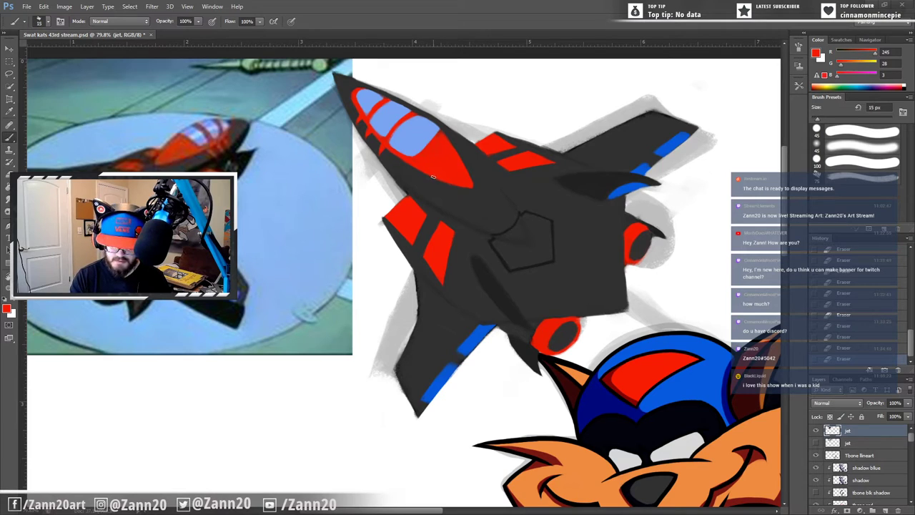
{"action": "key", "text": "bracketright"}
{"action": "key", "text": "bracketright"}
{"action": "key", "text": "bracketright"}
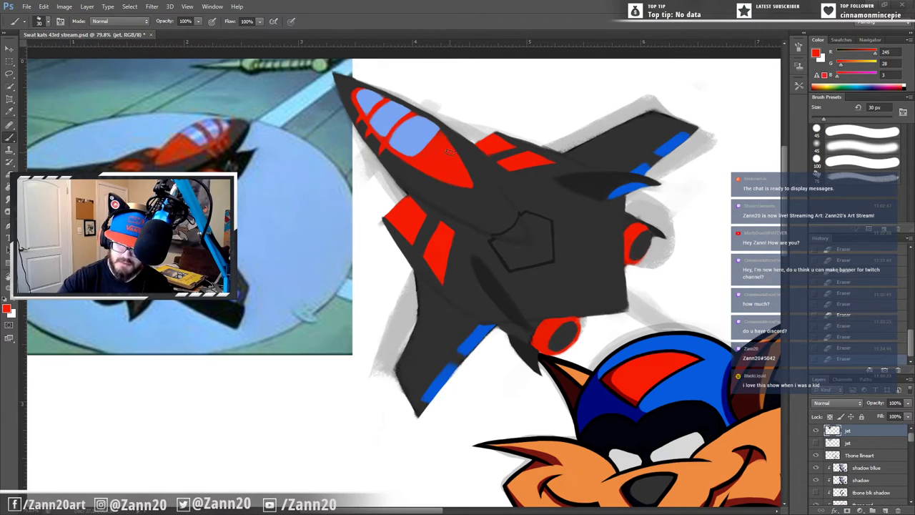
{"action": "left_click_drag", "start_coordinate": [443, 135], "coordinate": [471, 188]}
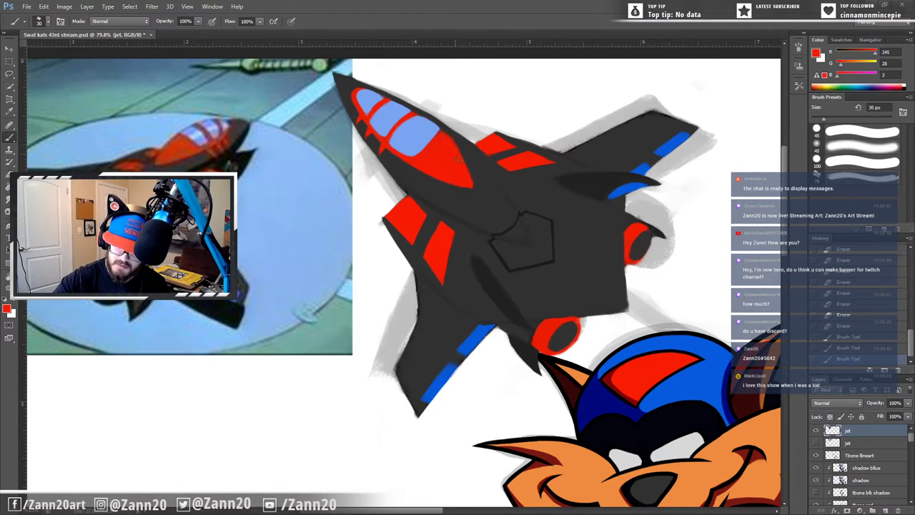
{"action": "left_click_drag", "start_coordinate": [447, 142], "coordinate": [469, 178]}
{"action": "left_click_drag", "start_coordinate": [427, 119], "coordinate": [452, 147]}
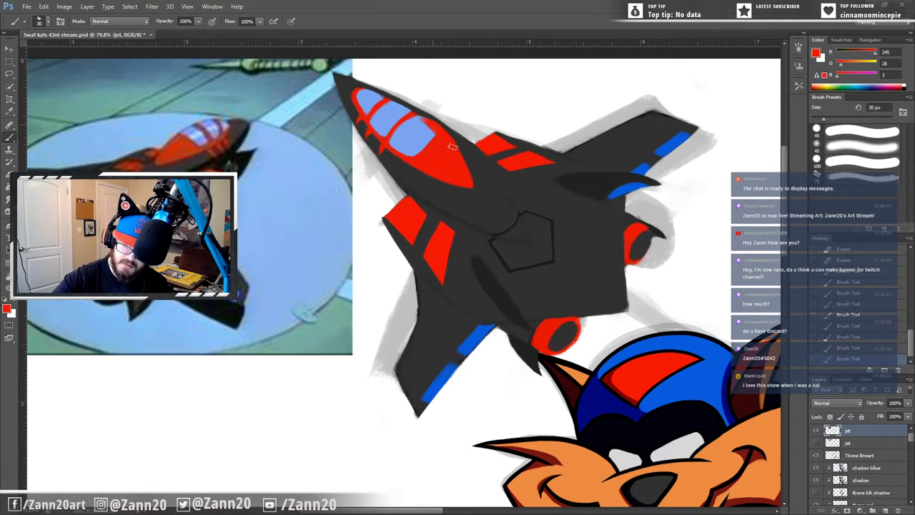
{"action": "mouse_move", "coordinate": [416, 114]}
{"action": "left_mouse_down"}
{"action": "mouse_move", "coordinate": [432, 129]}
{"action": "mouse_move", "coordinate": [422, 121]}
{"action": "left_mouse_up"}
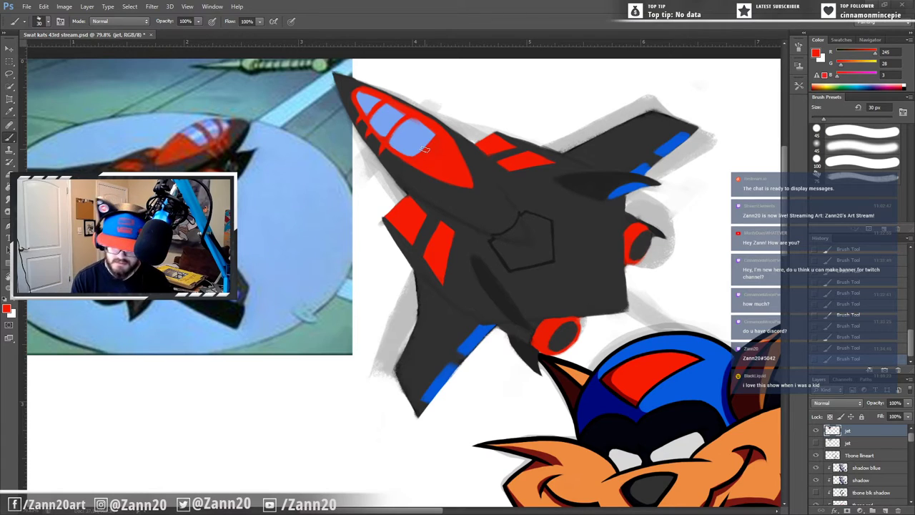
Step: Trim the front edge of the red canopy frame near the nose with sampled hull gray at 10 px
{"action": "left_click", "coordinate": [470, 179], "text": "alt"}
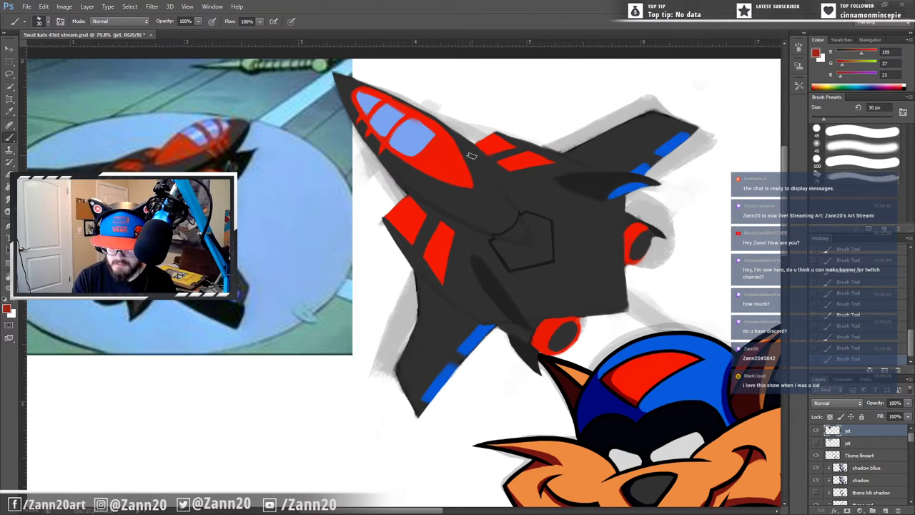
{"action": "left_click", "coordinate": [484, 195]}
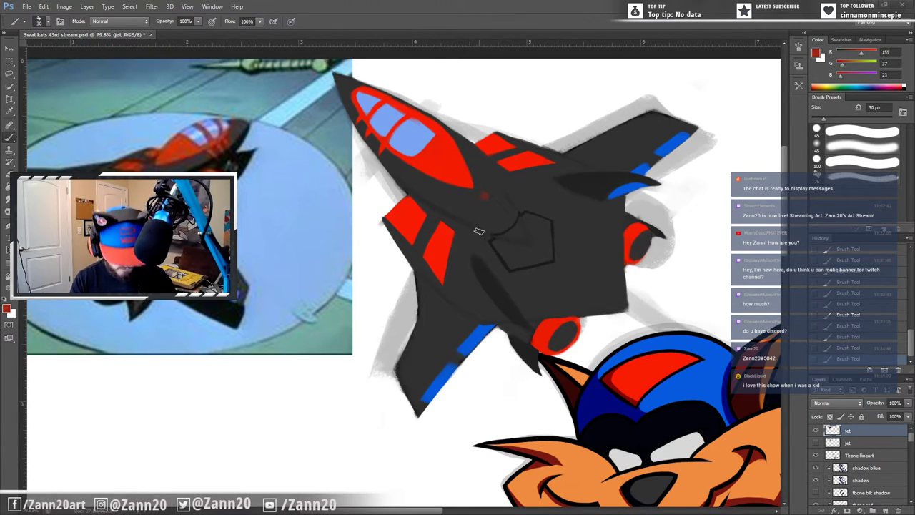
{"action": "left_click", "coordinate": [484, 209], "text": "alt"}
{"action": "key", "text": "o"}
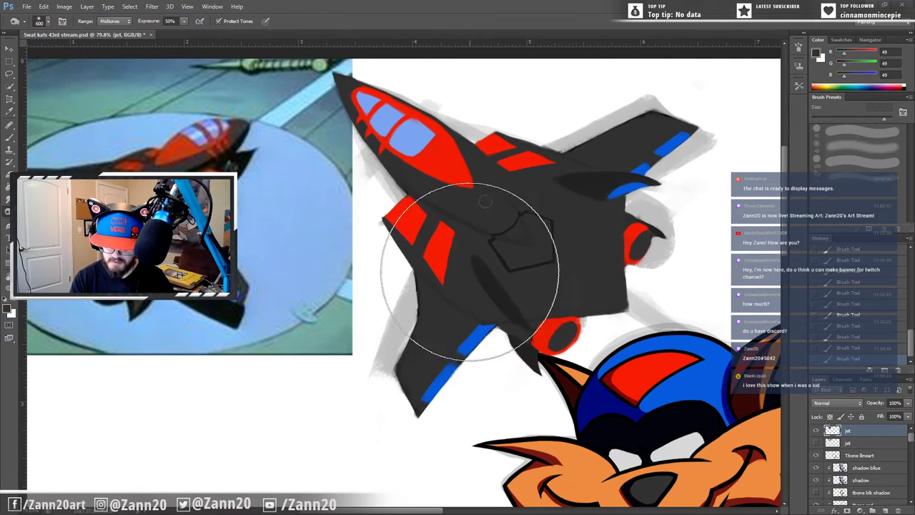
{"action": "key", "text": "b"}
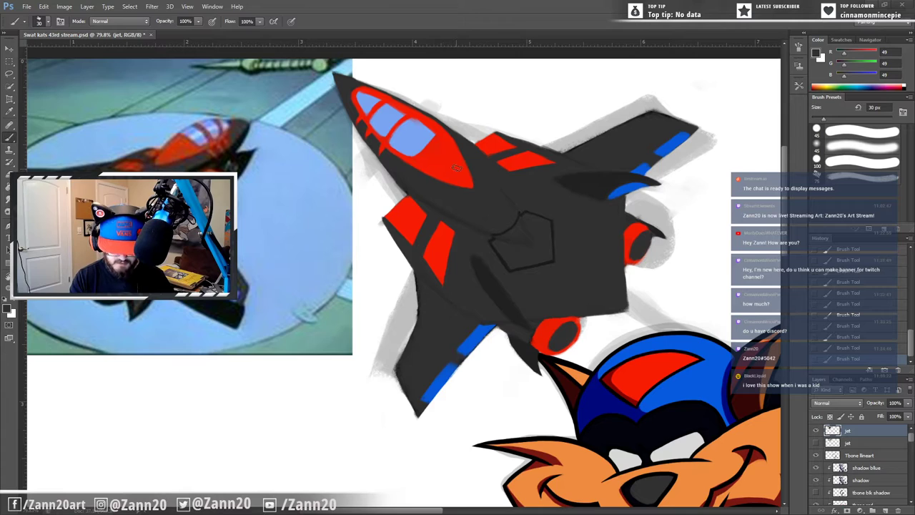
{"action": "key", "text": "bracketleft"}
{"action": "key", "text": "bracketleft"}
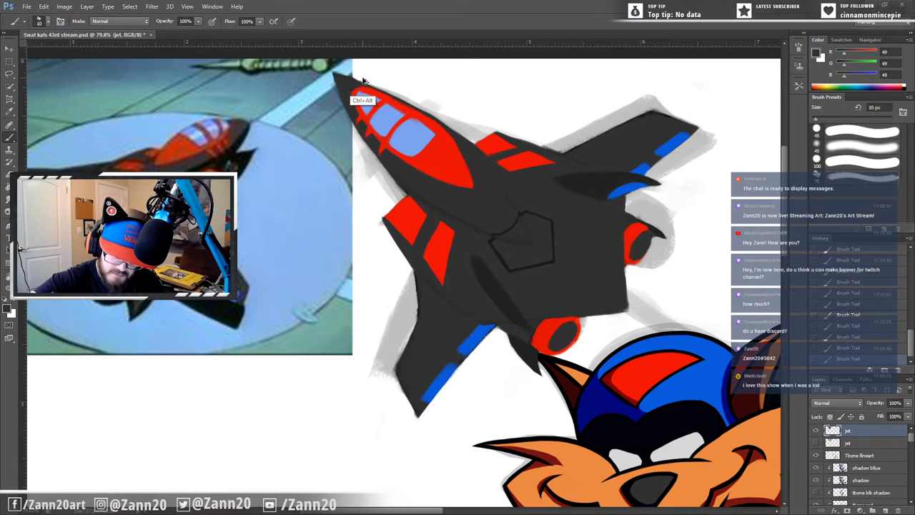
{"action": "key", "text": "ctrl+alt+z"}
{"action": "left_click", "coordinate": [365, 85]}
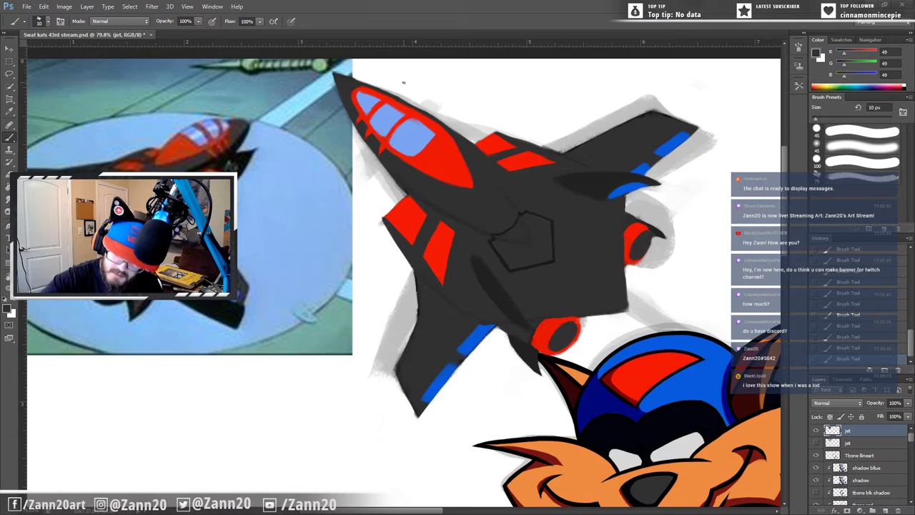
Step: Sample the canopy's red and the glass's light blue, and extend the rear cockpit window's far corner at 10 px
{"action": "left_click", "coordinate": [392, 102], "text": "alt"}
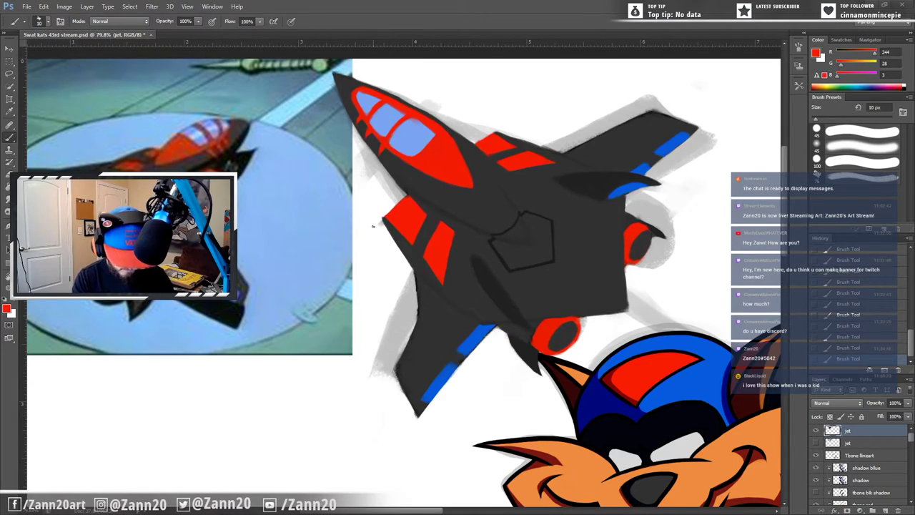
{"action": "left_click", "coordinate": [404, 123], "text": "alt"}
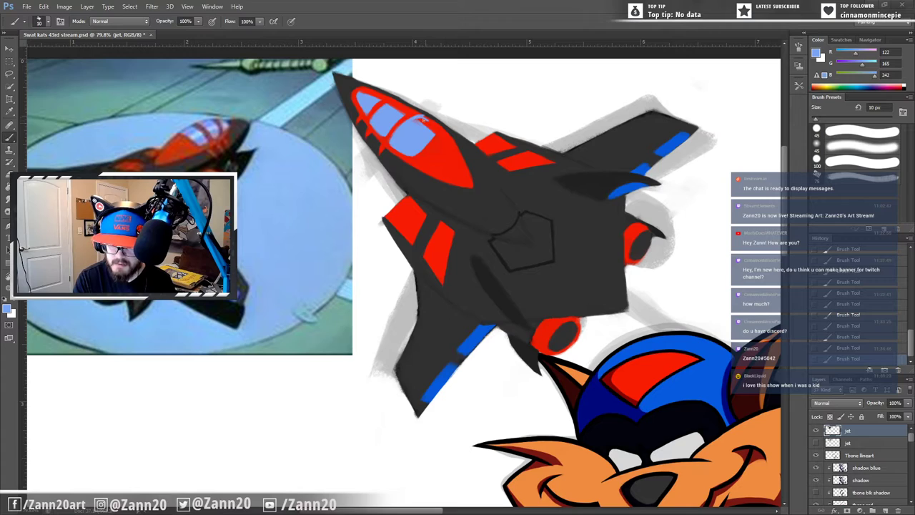
{"action": "mouse_move", "coordinate": [427, 123]}
{"action": "left_mouse_down"}
{"action": "mouse_move", "coordinate": [437, 132]}
{"action": "mouse_move", "coordinate": [417, 153]}
{"action": "mouse_move", "coordinate": [431, 124]}
{"action": "mouse_move", "coordinate": [413, 120]}
{"action": "mouse_move", "coordinate": [422, 123]}
{"action": "left_mouse_up"}
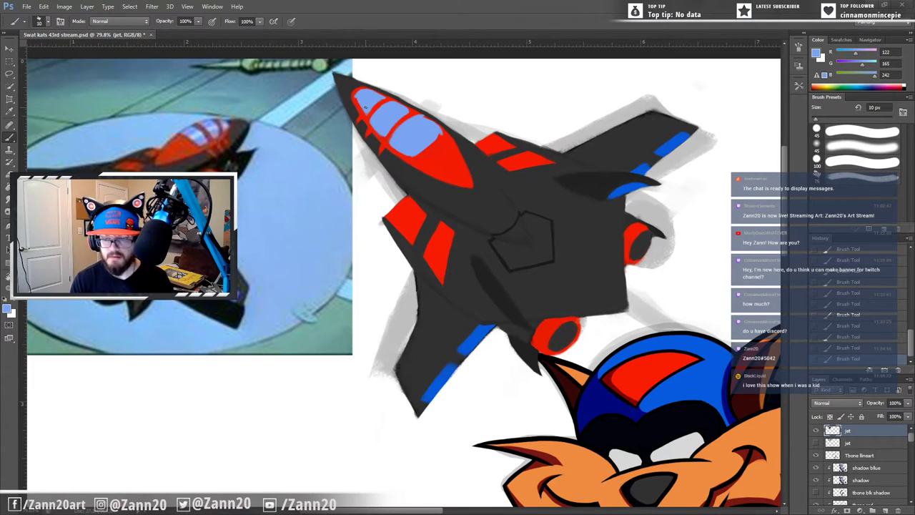
Step: Repaint the red rim beside the rear cockpit window and round the glass's back edge with sampled light blue at 10 px
{"action": "left_click", "coordinate": [444, 150], "text": "alt"}
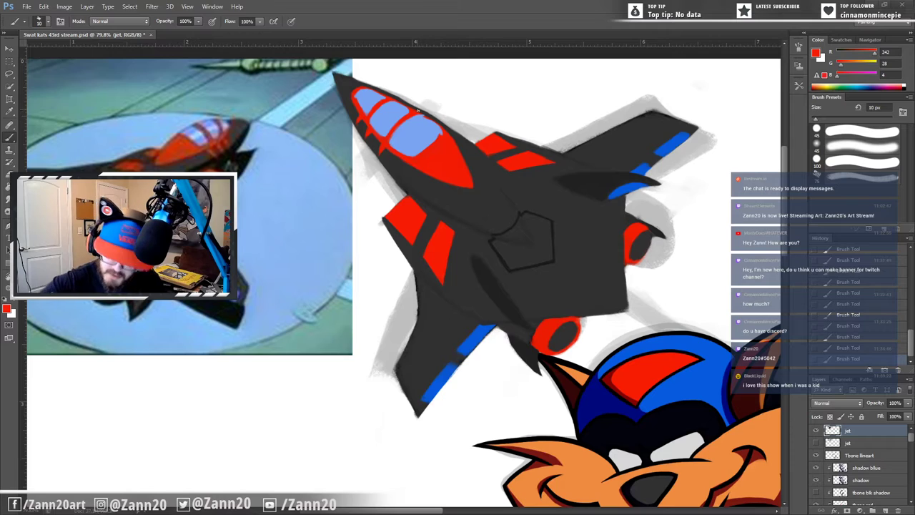
{"action": "key", "text": "ctrl"}
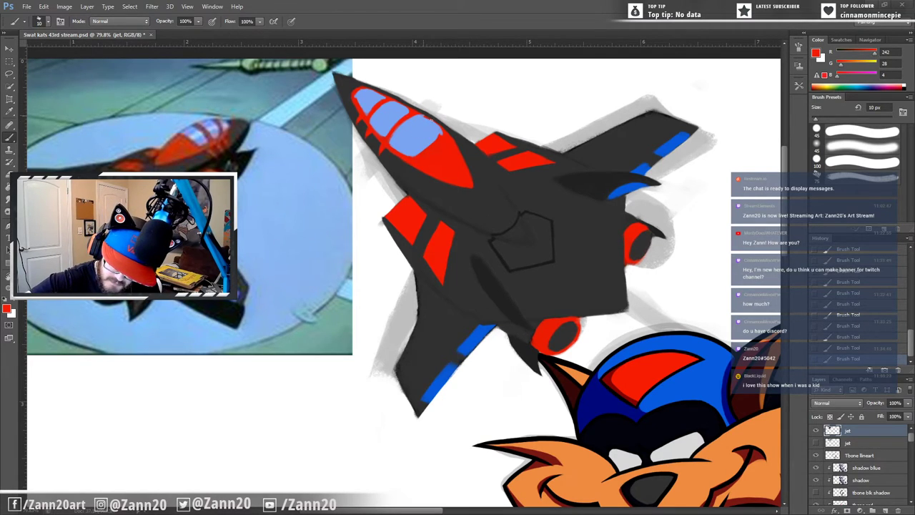
{"action": "left_click_drag", "start_coordinate": [432, 120], "coordinate": [444, 134]}
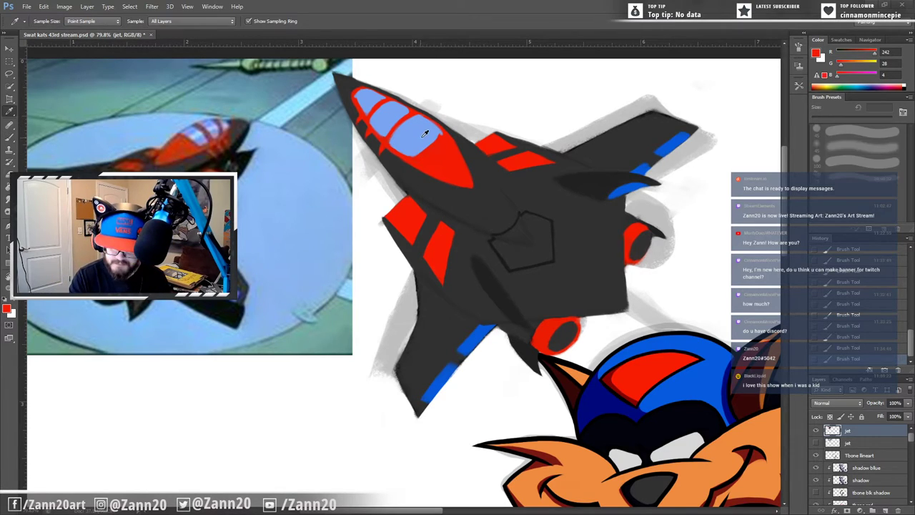
{"action": "left_click", "coordinate": [438, 135], "text": "alt"}
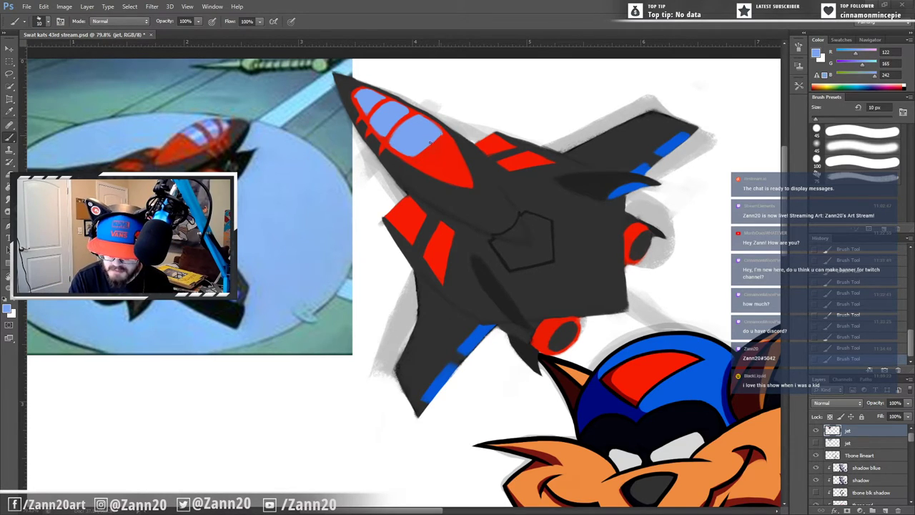
{"action": "left_click_drag", "start_coordinate": [441, 135], "coordinate": [419, 152]}
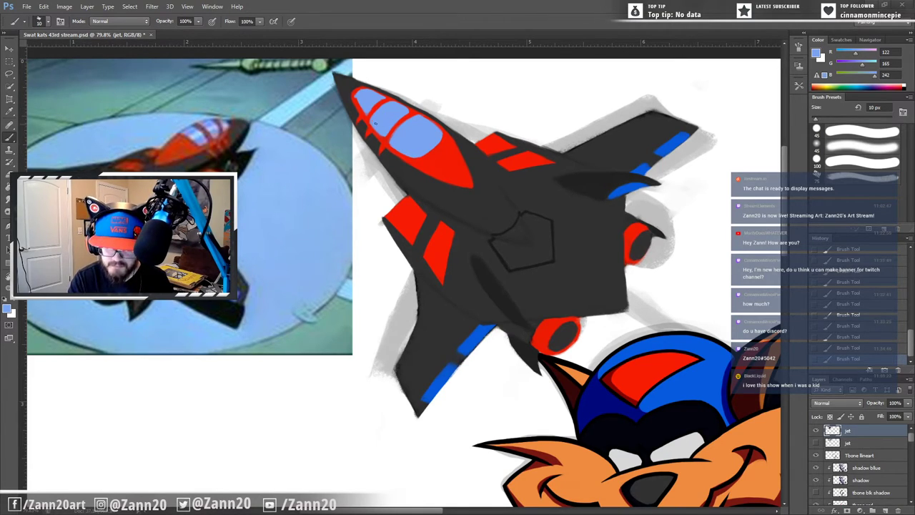
{"action": "key", "text": "i"}
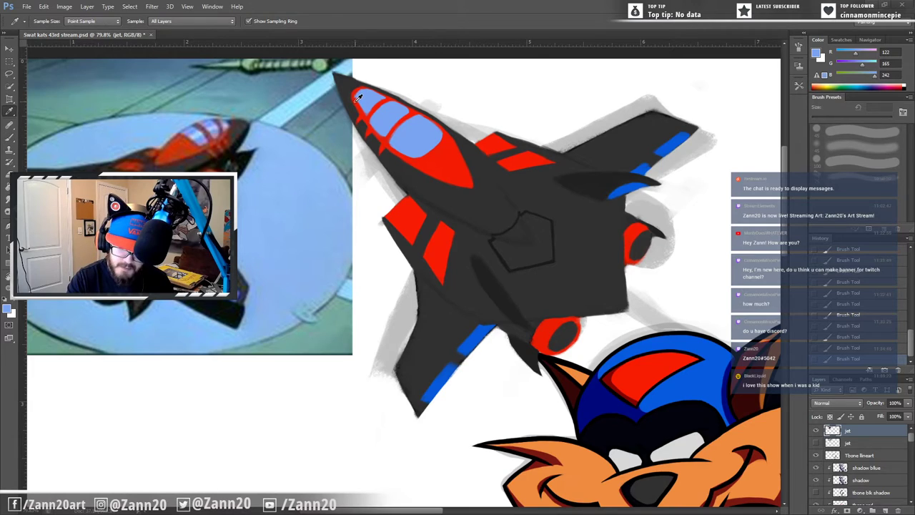
Step: Touch up the front window's red rim at 10 px, and brush paler blue highlights (RGB 162, 214, 255) across the cockpit windows at 35 px
{"action": "left_click", "coordinate": [360, 97]}
{"action": "key", "text": "b"}
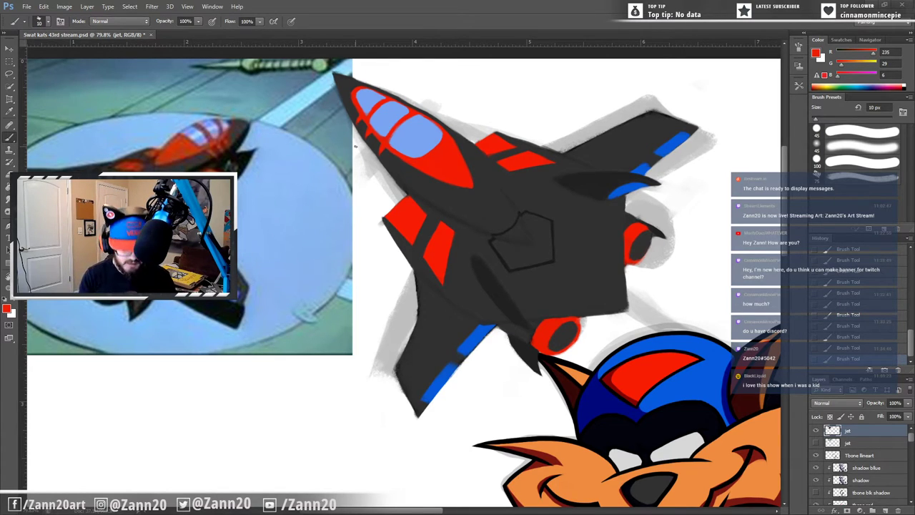
{"action": "key", "text": "i"}
{"action": "left_click", "coordinate": [419, 127]}
{"action": "key", "text": "b"}
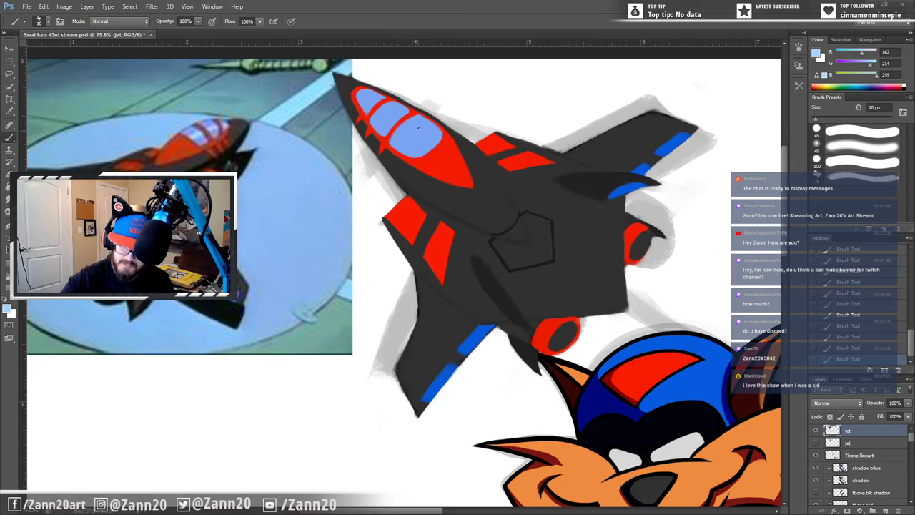
{"action": "key", "text": "bracketright"}
{"action": "key", "text": "bracketright"}
{"action": "key", "text": "bracketright"}
{"action": "key", "text": "bracketright"}
{"action": "key", "text": "bracketright"}
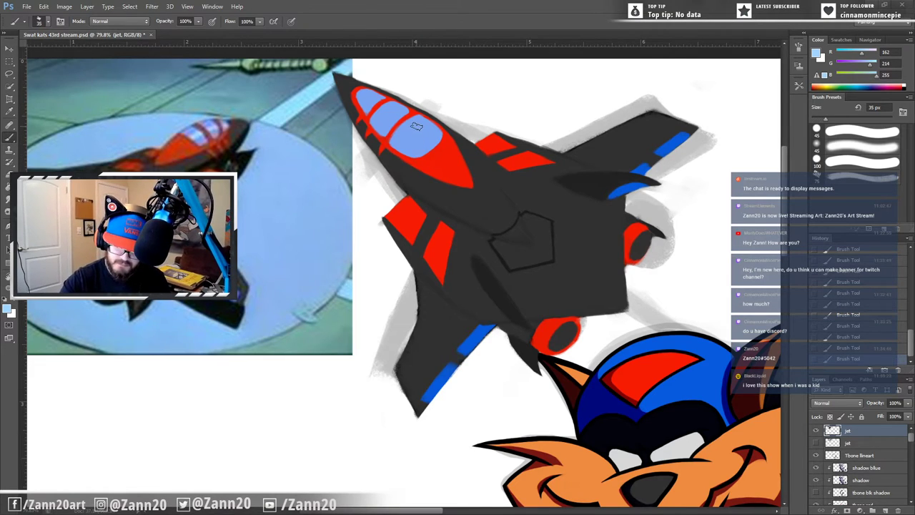
{"action": "mouse_move", "coordinate": [416, 126]}
{"action": "left_mouse_down"}
{"action": "mouse_move", "coordinate": [434, 150]}
{"action": "mouse_move", "coordinate": [405, 112]}
{"action": "mouse_move", "coordinate": [390, 107]}
{"action": "mouse_move", "coordinate": [410, 123]}
{"action": "mouse_move", "coordinate": [387, 107]}
{"action": "mouse_move", "coordinate": [402, 125]}
{"action": "mouse_move", "coordinate": [377, 96]}
{"action": "left_mouse_up"}
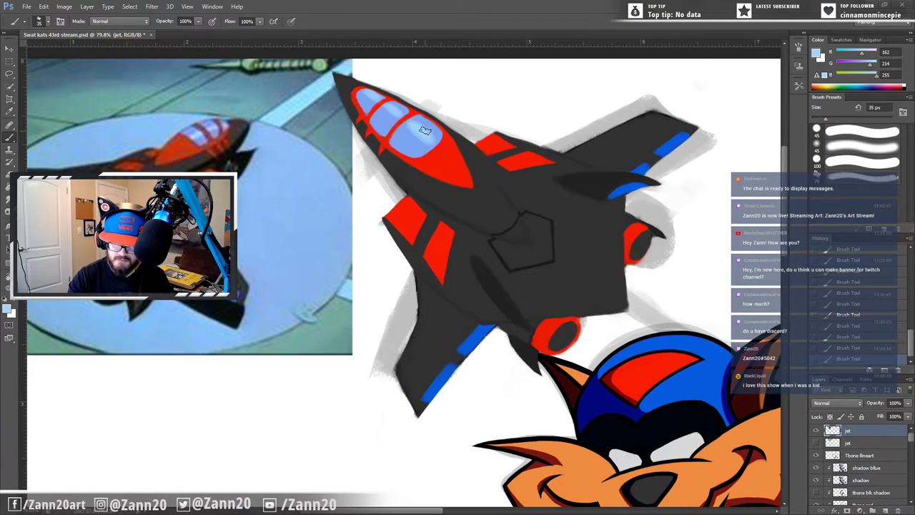
Step: Refine the cockpit window highlights at 20 px and add thin light-gray glints sampled from the orange cat's eye at 9 px
{"action": "key", "text": "bracketleft"}
{"action": "key", "text": "bracketleft"}
{"action": "key", "text": "bracketleft"}
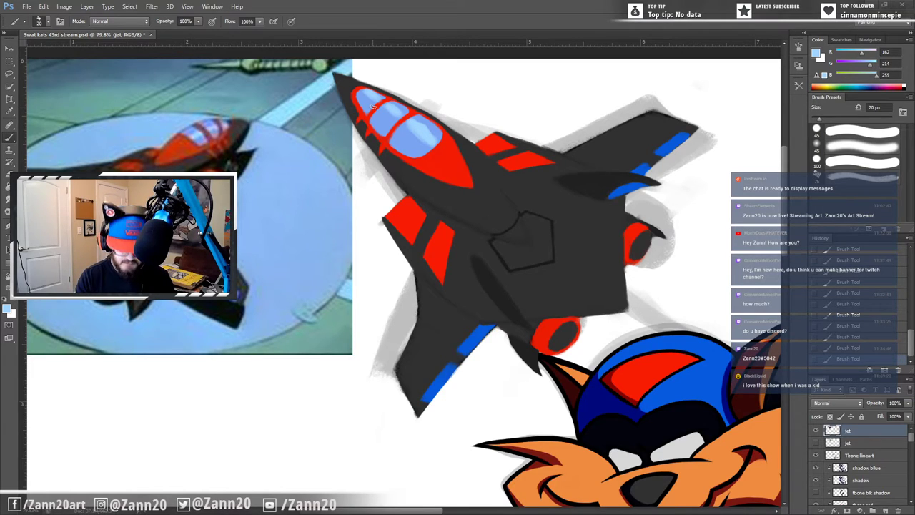
{"action": "key", "text": "i"}
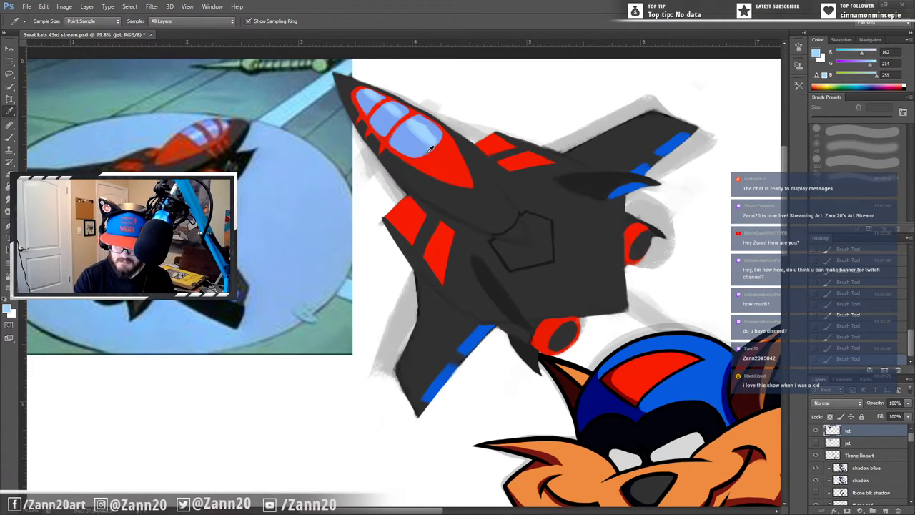
{"action": "left_click", "coordinate": [676, 445]}
{"action": "key", "text": "b"}
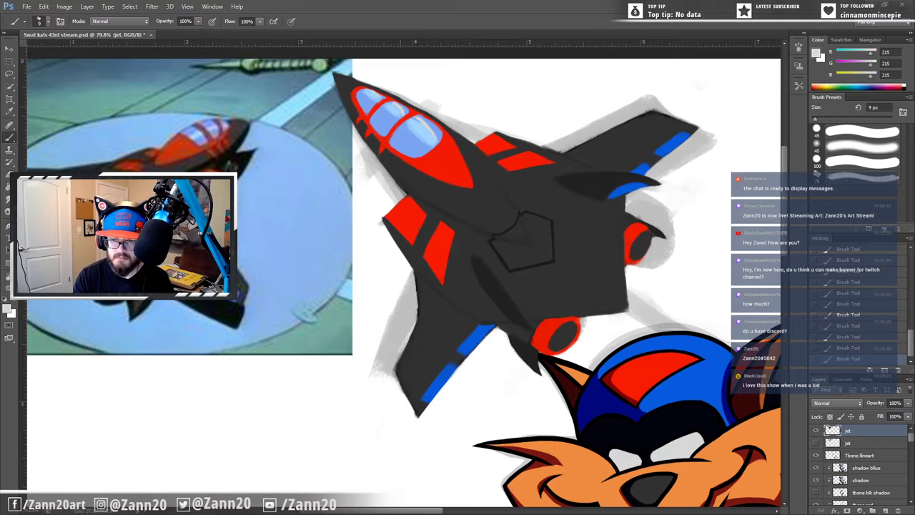
{"action": "left_click", "coordinate": [403, 110], "text": "alt"}
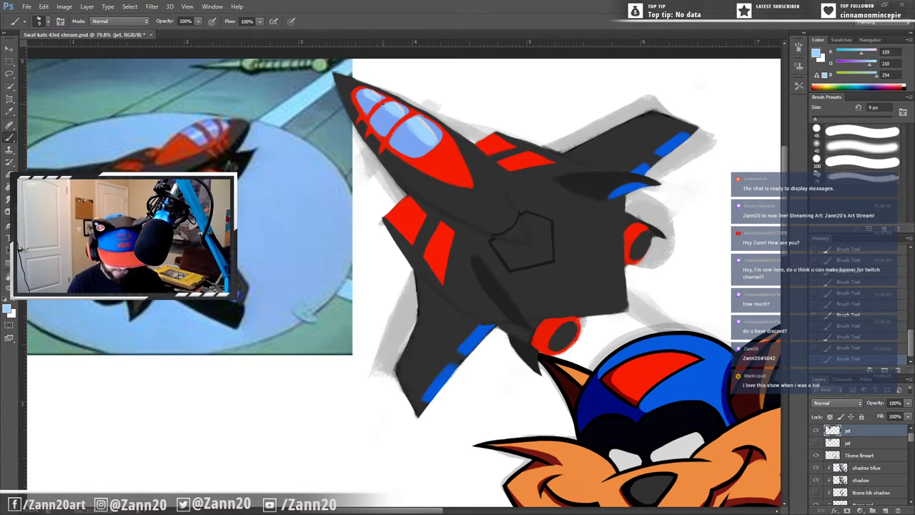
Step: Shade the canopy side, fuselage, wing roots, red stripes and lower engine with dark gray sampled from the pentagon outline at 50 px
{"action": "key", "text": "i"}
{"action": "left_click", "coordinate": [493, 265]}
{"action": "key", "text": "b"}
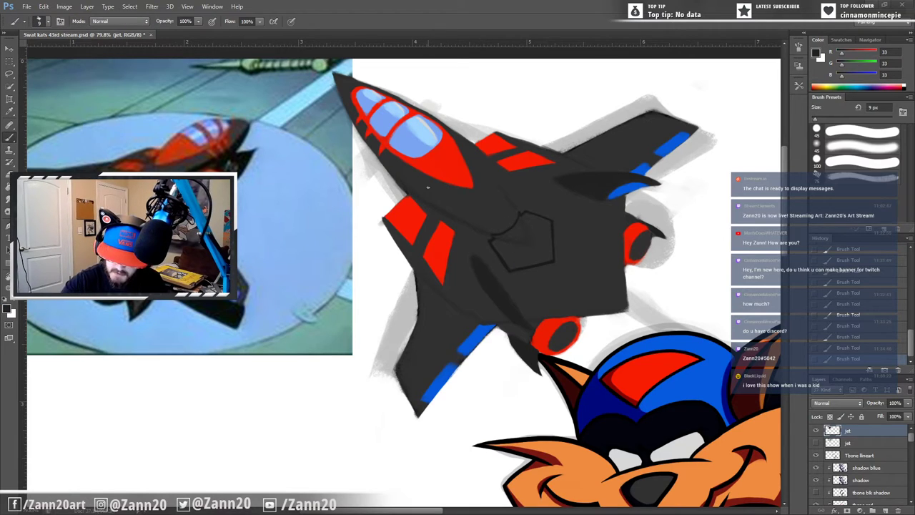
{"action": "key", "text": "bracketright"}
{"action": "key", "text": "bracketright"}
{"action": "key", "text": "bracketright"}
{"action": "key", "text": "bracketright"}
{"action": "key", "text": "bracketright"}
{"action": "key", "text": "bracketright"}
{"action": "key", "text": "bracketright"}
{"action": "key", "text": "bracketright"}
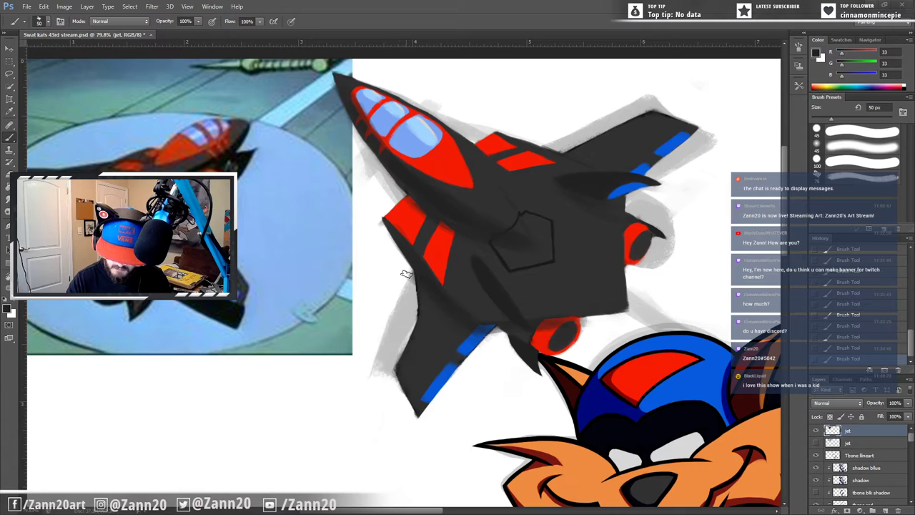
Step: Erase the dark shading that spills past the hull's side, the near wing's rear edge and the lower engine
{"action": "left_click_drag", "start_coordinate": [406, 274], "coordinate": [414, 312]}
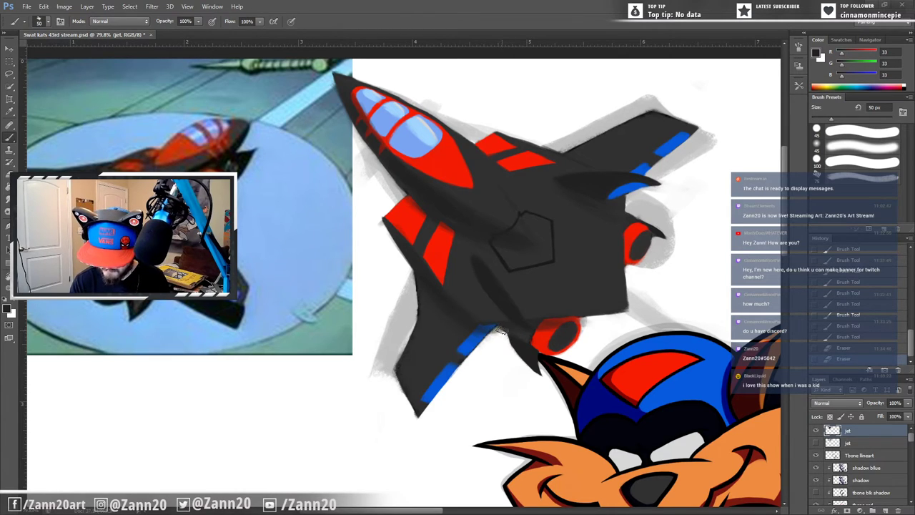
{"action": "left_click_drag", "start_coordinate": [500, 330], "coordinate": [492, 354]}
{"action": "left_click_drag", "start_coordinate": [584, 321], "coordinate": [588, 330]}
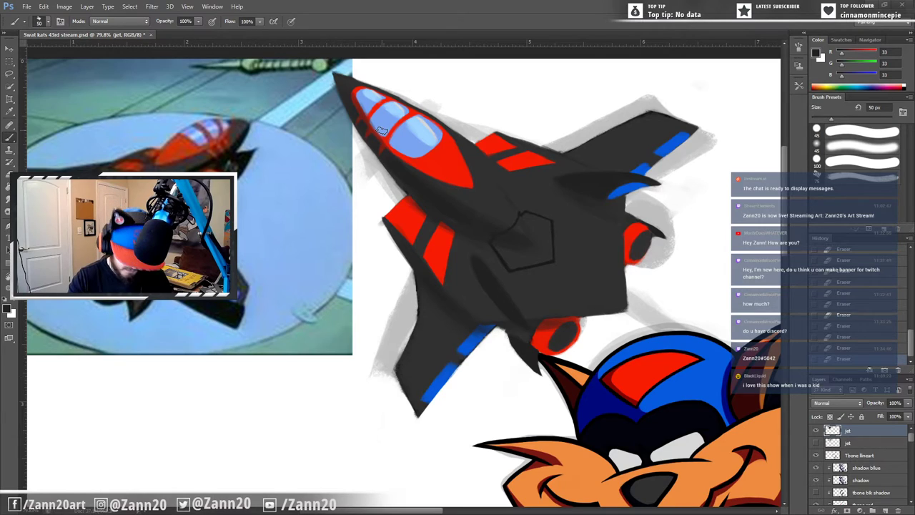
Step: Repaint the lower parts of the front and middle cockpit windows with sampled glass blue, reducing the brush from 50 to 10 px
{"action": "key", "text": "i"}
{"action": "left_click", "coordinate": [382, 116]}
{"action": "key", "text": "b"}
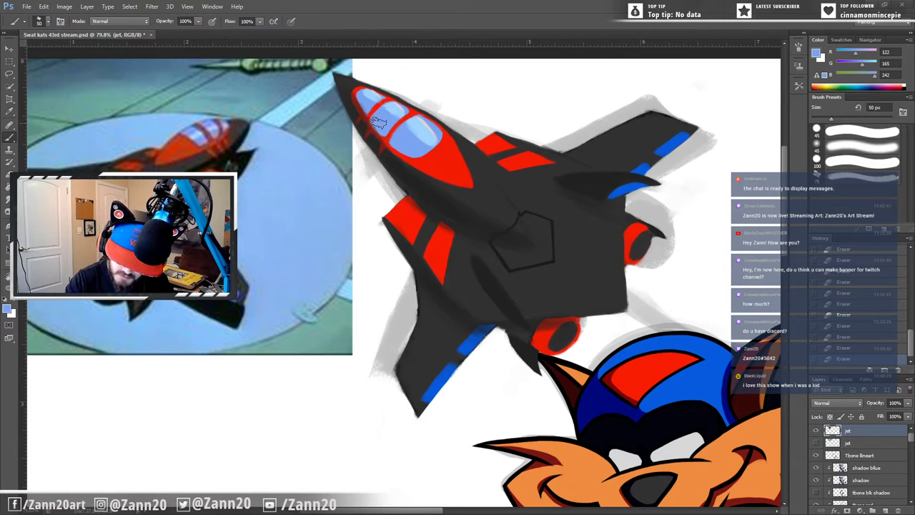
{"action": "left_click_drag", "start_coordinate": [376, 119], "coordinate": [380, 121]}
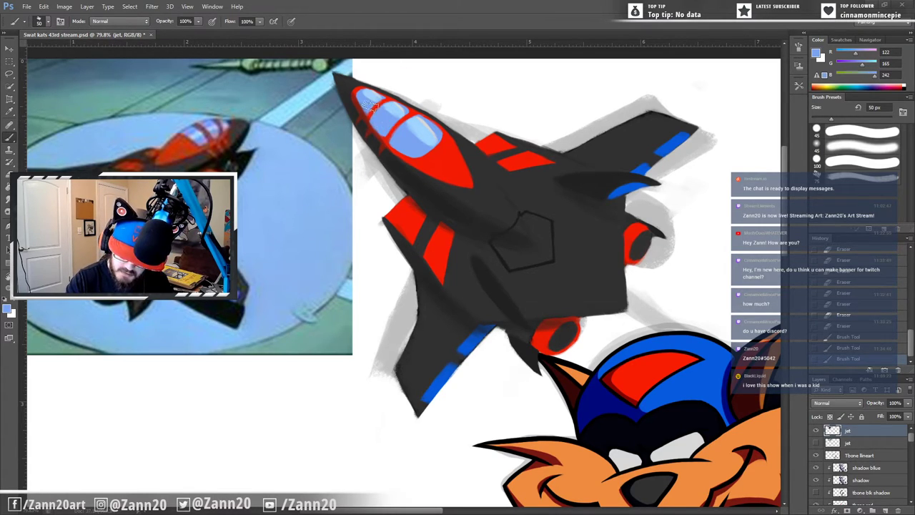
{"action": "key", "text": "bracketleft"}
{"action": "key", "text": "bracketleft"}
{"action": "key", "text": "bracketleft"}
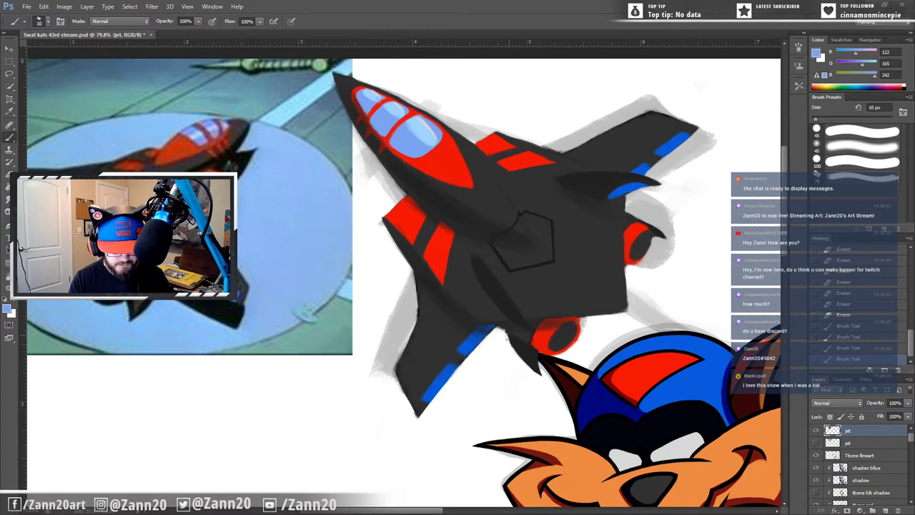
Step: Examine the jet against both characters and the reference image across the whole canvas
{"action": "left_click_drag", "start_coordinate": [473, 356], "coordinate": [525, 309]}
{"action": "left_click_drag", "start_coordinate": [573, 342], "coordinate": [540, 412]}
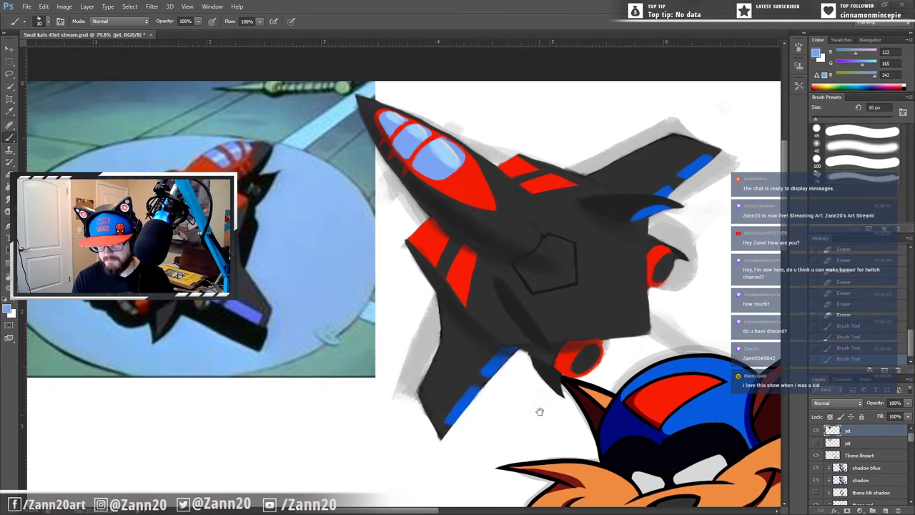
{"action": "key", "text": "z"}
{"action": "left_click_drag", "start_coordinate": [551, 340], "coordinate": [486, 342]}
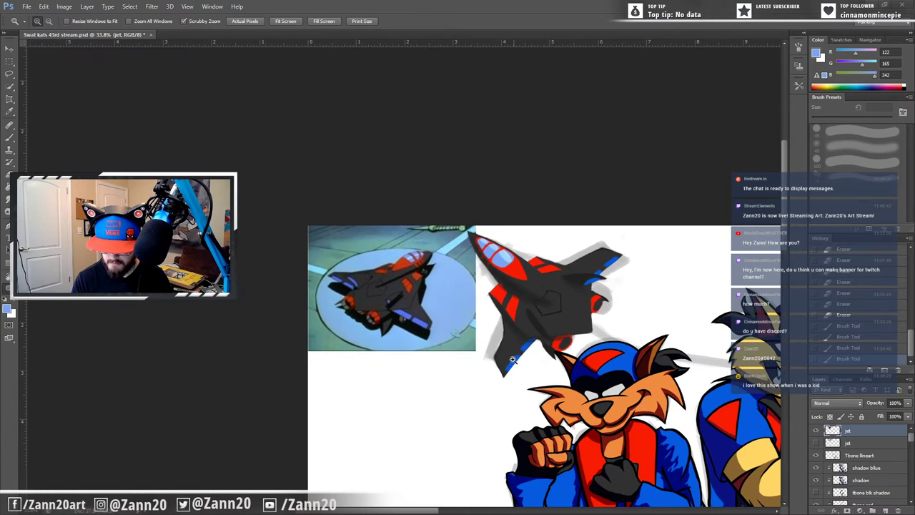
{"action": "key", "text": "b"}
{"action": "left_click_drag", "start_coordinate": [647, 457], "coordinate": [461, 294]}
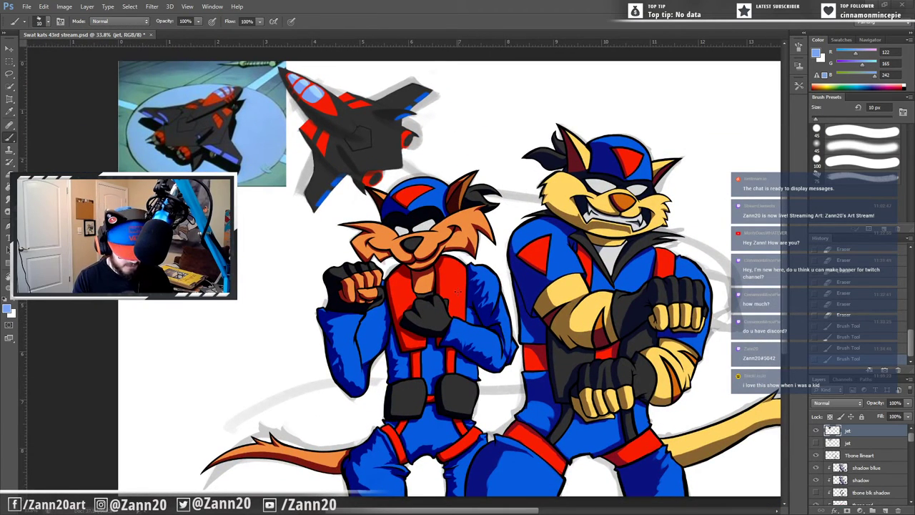
{"action": "scroll", "coordinate": [459, 291], "scroll_direction": "down", "scroll_amount": 2}
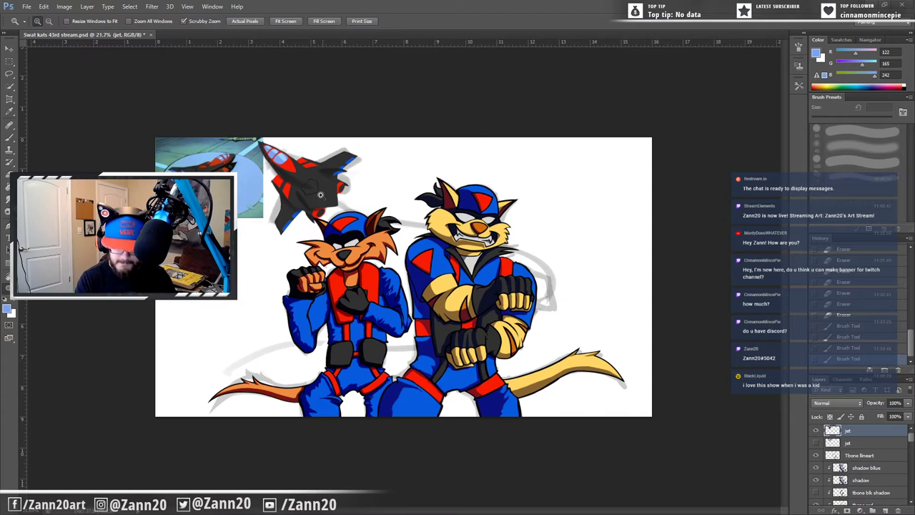
Step: Add small red engine shapes along the hull's rear edges beside the upper and lower engines with sampled engine red at 10 px
{"action": "scroll", "coordinate": [331, 190], "scroll_direction": "up", "scroll_amount": 5}
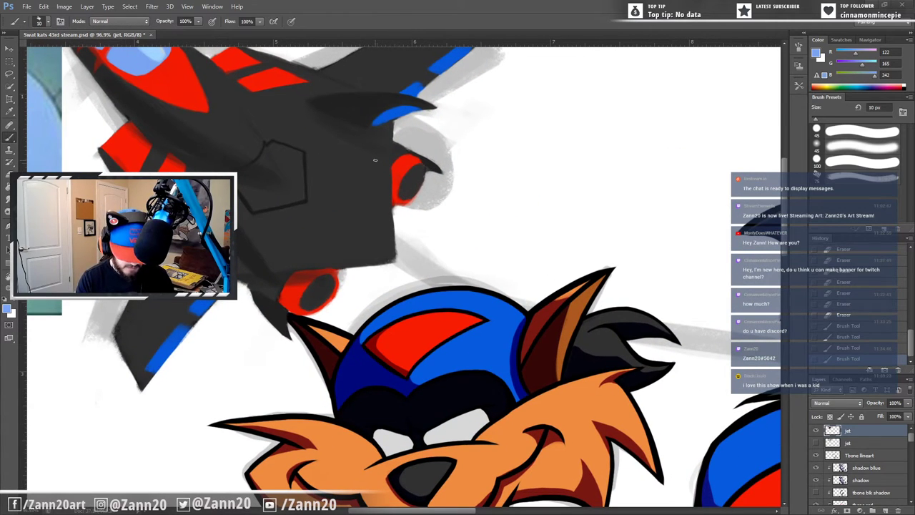
{"action": "left_click", "coordinate": [337, 258], "text": "alt"}
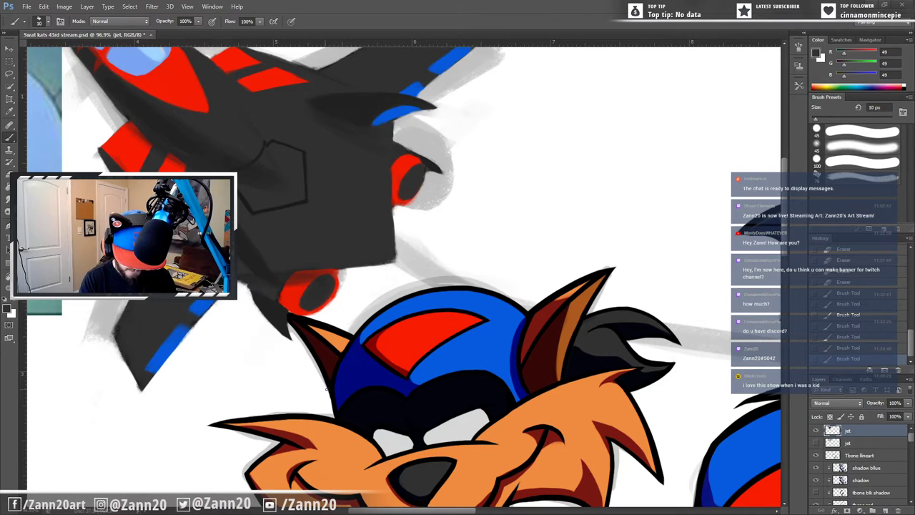
{"action": "left_click", "coordinate": [310, 287], "text": "alt"}
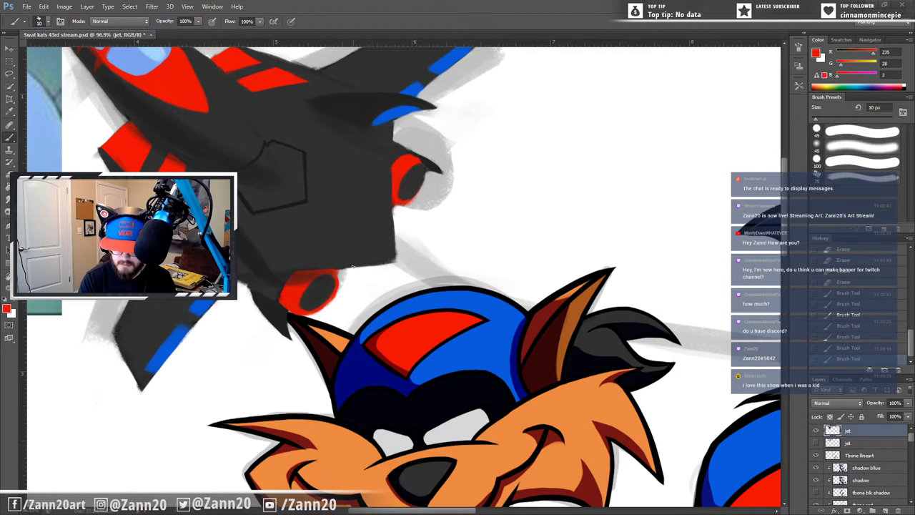
{"action": "left_click_drag", "start_coordinate": [343, 270], "coordinate": [363, 269]}
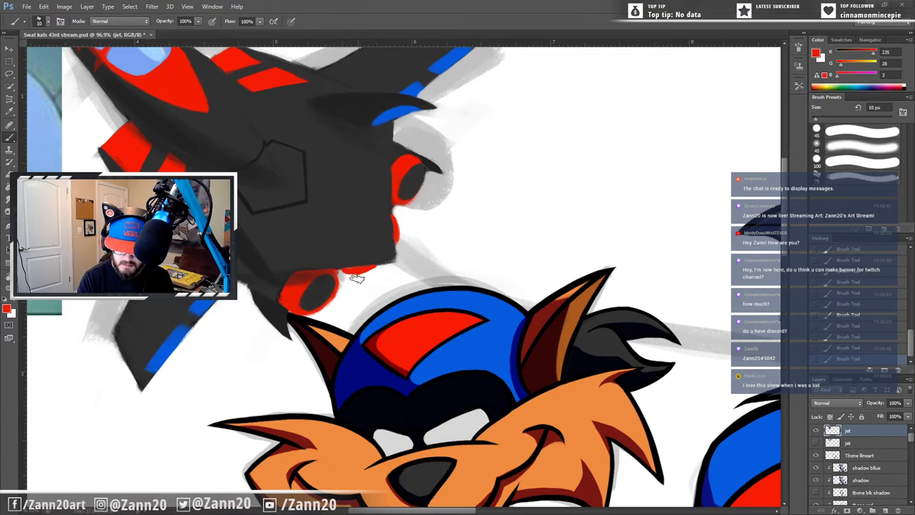
Step: Erase the outer edges of the new red engine shapes to slim and round them
{"action": "mouse_move", "coordinate": [356, 279]}
{"action": "left_mouse_down"}
{"action": "mouse_move", "coordinate": [376, 275]}
{"action": "mouse_move", "coordinate": [351, 292]}
{"action": "mouse_move", "coordinate": [359, 289]}
{"action": "left_mouse_up"}
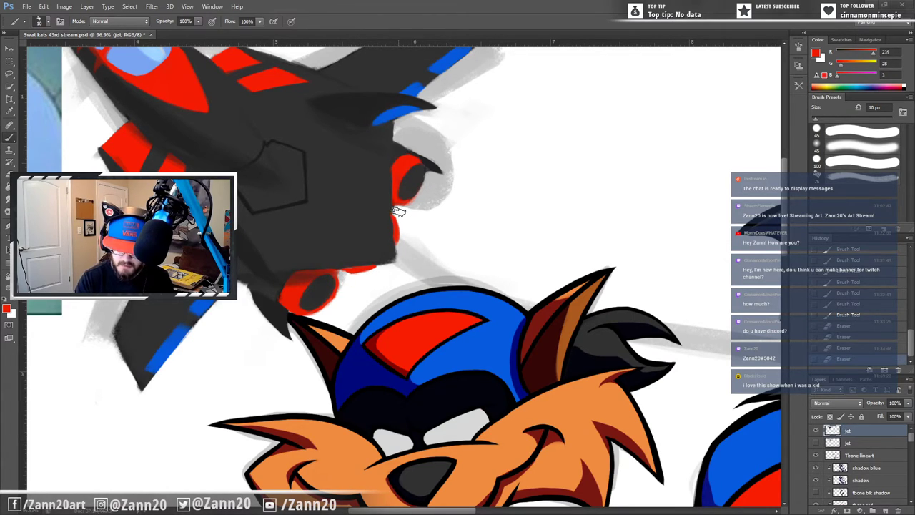
{"action": "mouse_move", "coordinate": [397, 211]}
{"action": "left_mouse_down"}
{"action": "mouse_move", "coordinate": [404, 245]}
{"action": "mouse_move", "coordinate": [407, 229]}
{"action": "left_mouse_up"}
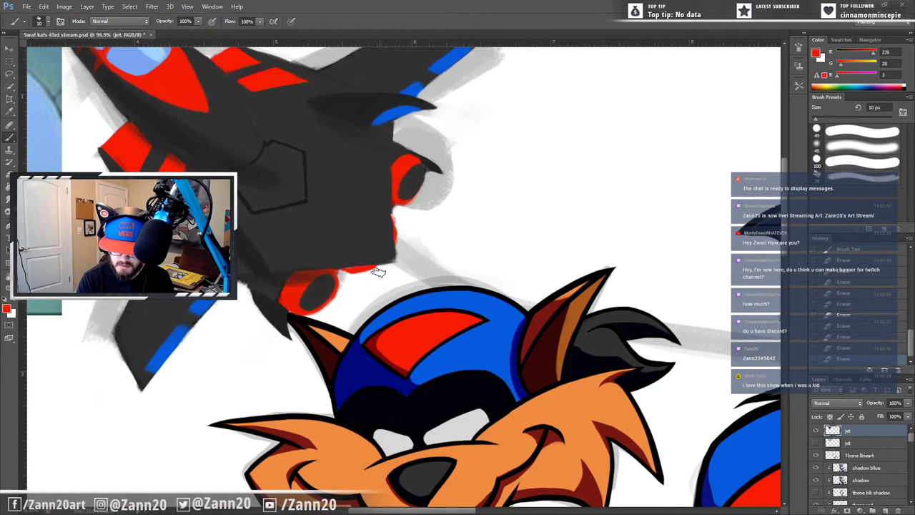
{"action": "left_click_drag", "start_coordinate": [378, 271], "coordinate": [369, 270]}
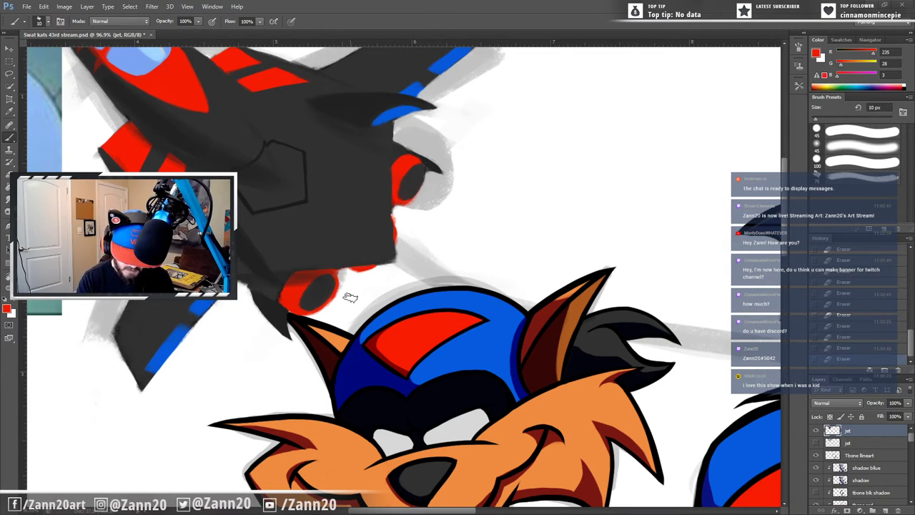
Step: Touch up the hull's rear with sampled hull gray at 10 px and erase stray paint below the upper engine
{"action": "key", "text": "i"}
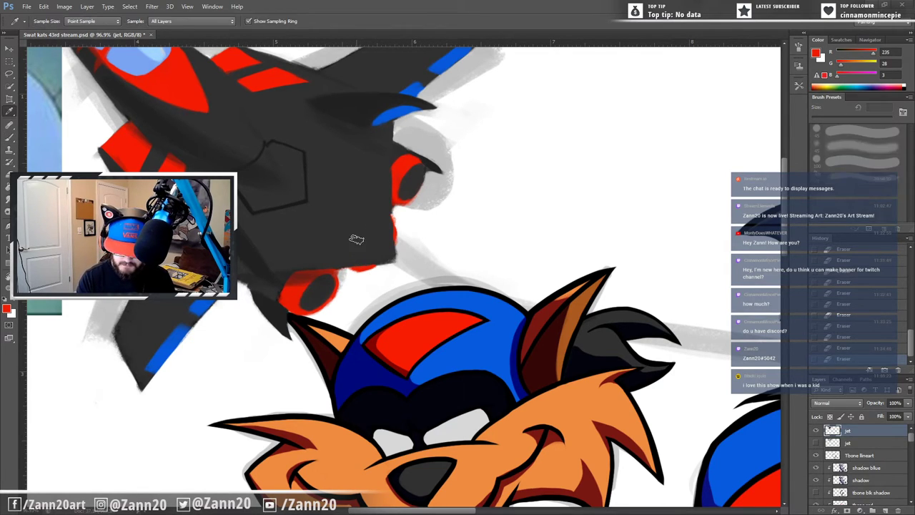
{"action": "left_click", "coordinate": [360, 235]}
{"action": "key", "text": "b"}
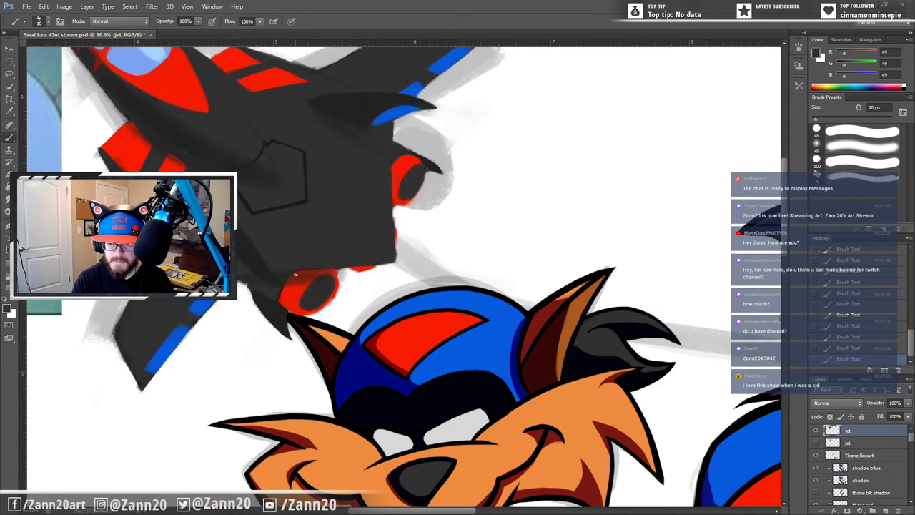
{"action": "left_click_drag", "start_coordinate": [438, 216], "coordinate": [425, 275]}
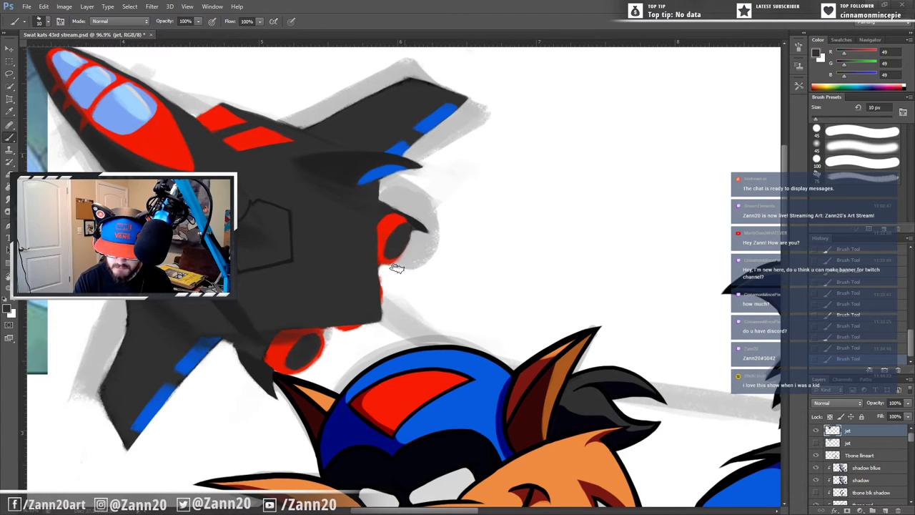
{"action": "left_click_drag", "start_coordinate": [468, 326], "coordinate": [389, 282]}
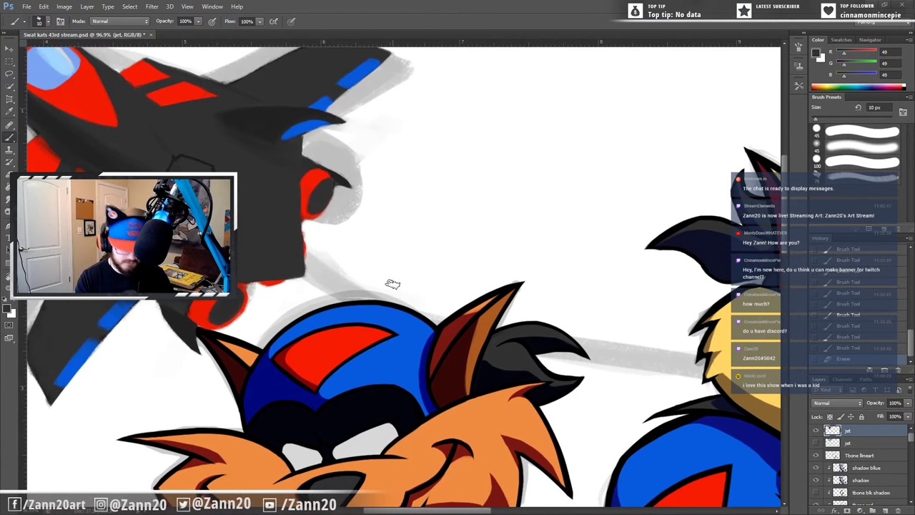
Step: Create a new layer directly beneath the painted jet layer and name it "jet trail"
{"action": "key", "text": "ctrl+space"}
{"action": "key", "text": "ctrl+0"}
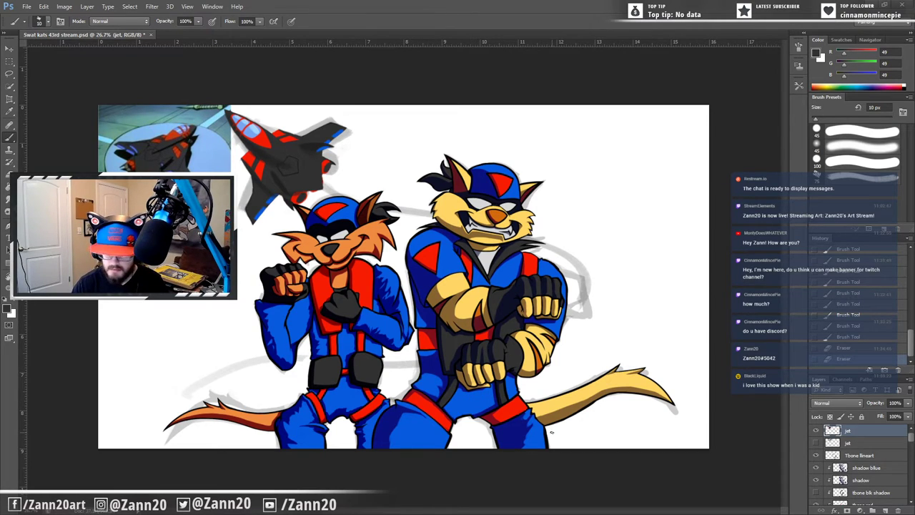
{"action": "left_click", "coordinate": [886, 510]}
{"action": "left_click_drag", "start_coordinate": [858, 430], "coordinate": [861, 447]}
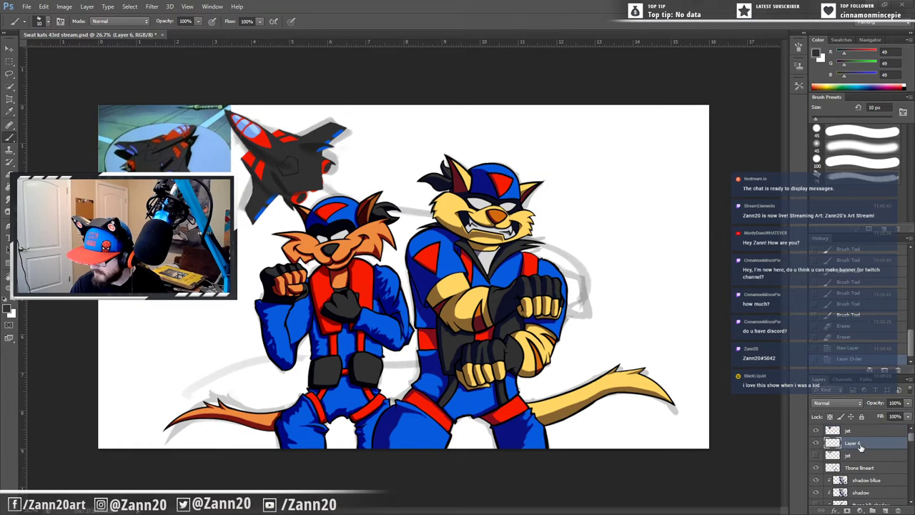
{"action": "double_click", "coordinate": [858, 445]}
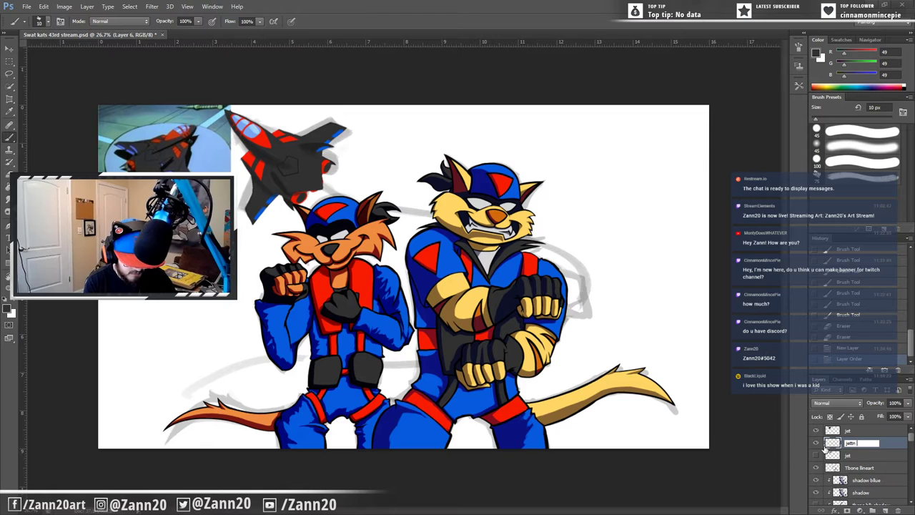
{"action": "type", "text": "jet"}
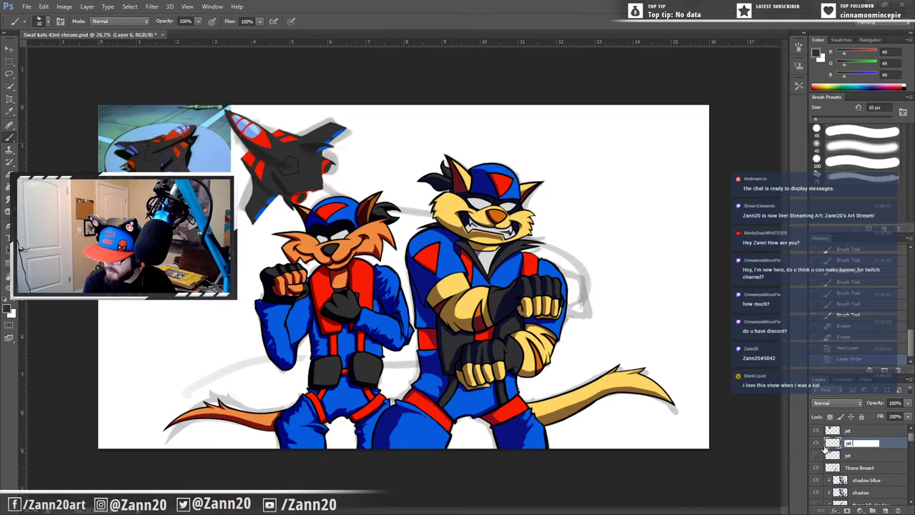
{"action": "type", "text": " trail"}
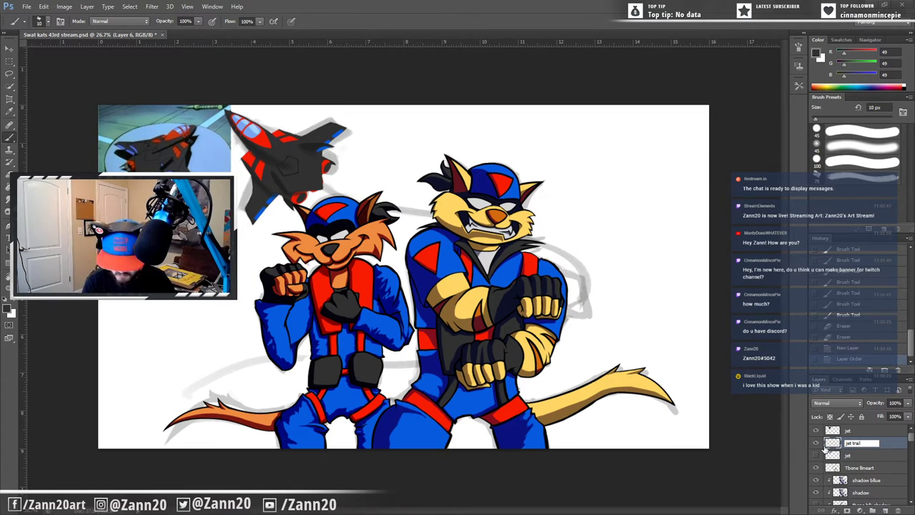
Step: Paint a jet trail from the engines behind both cats and around to the canvas's lower-left corner, using light blue sampled from the cockpit at 200 px
{"action": "key", "text": "Return"}
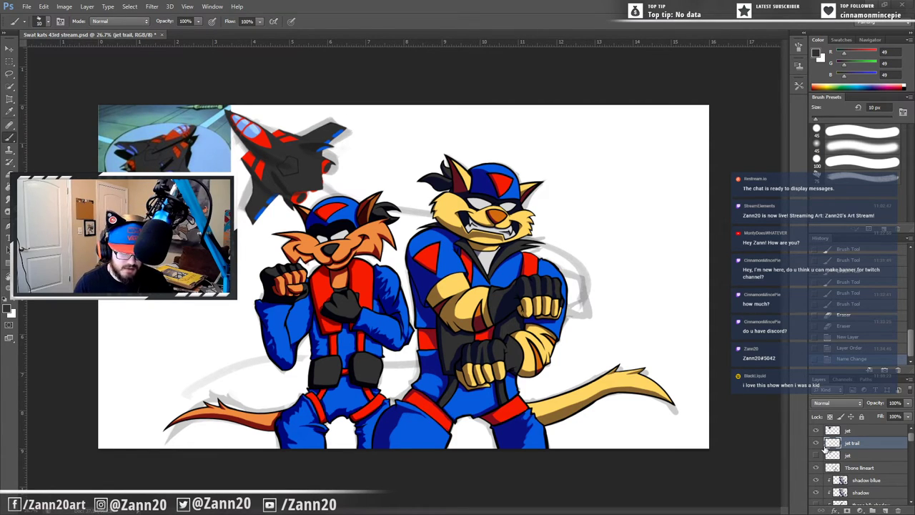
{"action": "key", "text": "i"}
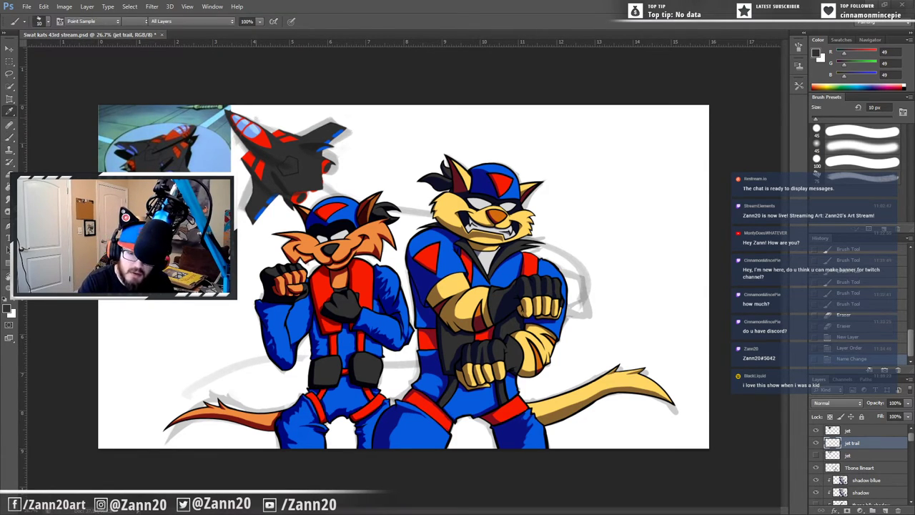
{"action": "left_click", "coordinate": [255, 127]}
{"action": "key", "text": "b"}
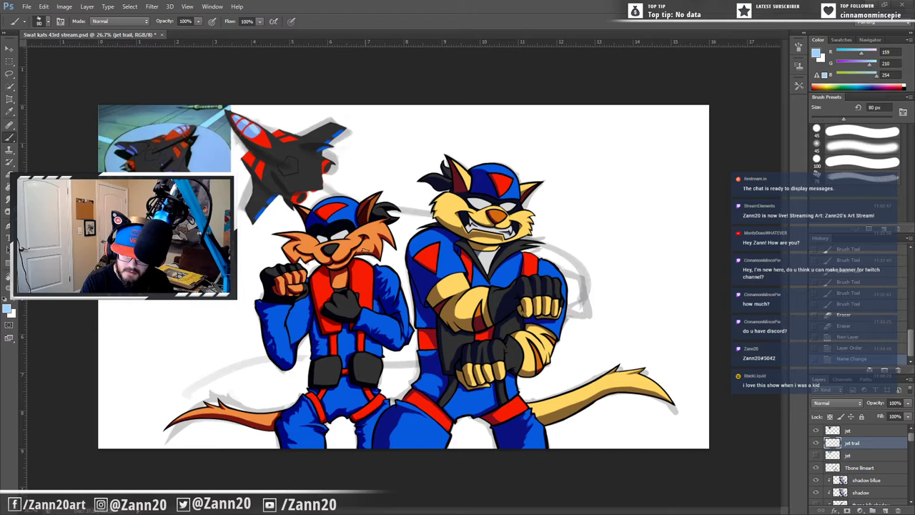
{"action": "key", "text": "bracketright"}
{"action": "key", "text": "bracketright"}
{"action": "key", "text": "bracketright"}
{"action": "key", "text": "bracketright"}
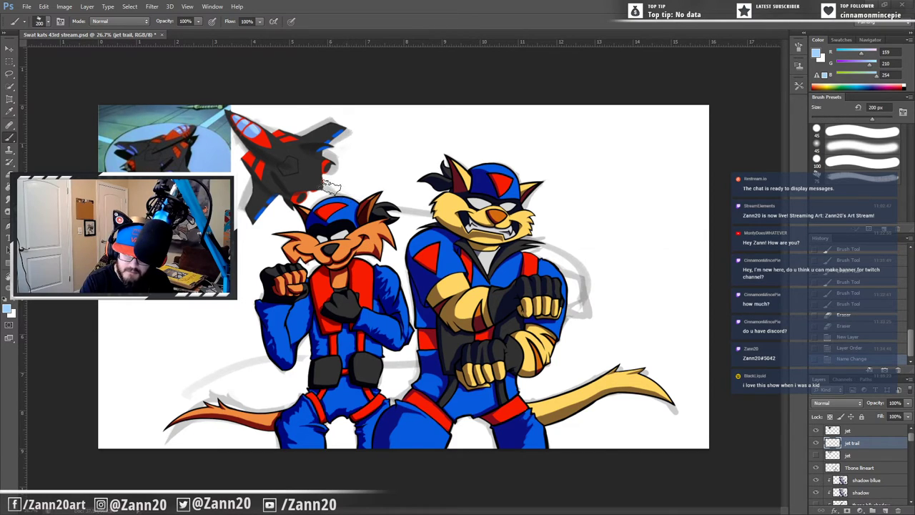
{"action": "mouse_move", "coordinate": [328, 188]}
{"action": "left_mouse_down"}
{"action": "mouse_move", "coordinate": [356, 204]}
{"action": "mouse_move", "coordinate": [312, 174]}
{"action": "mouse_move", "coordinate": [465, 227]}
{"action": "left_mouse_up"}
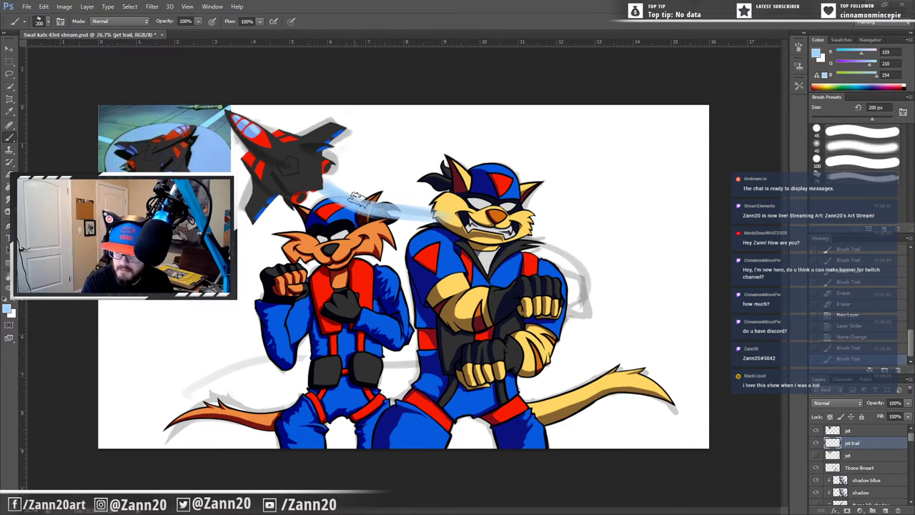
{"action": "left_click_drag", "start_coordinate": [355, 198], "coordinate": [612, 361]}
{"action": "left_click_drag", "start_coordinate": [554, 246], "coordinate": [476, 351]}
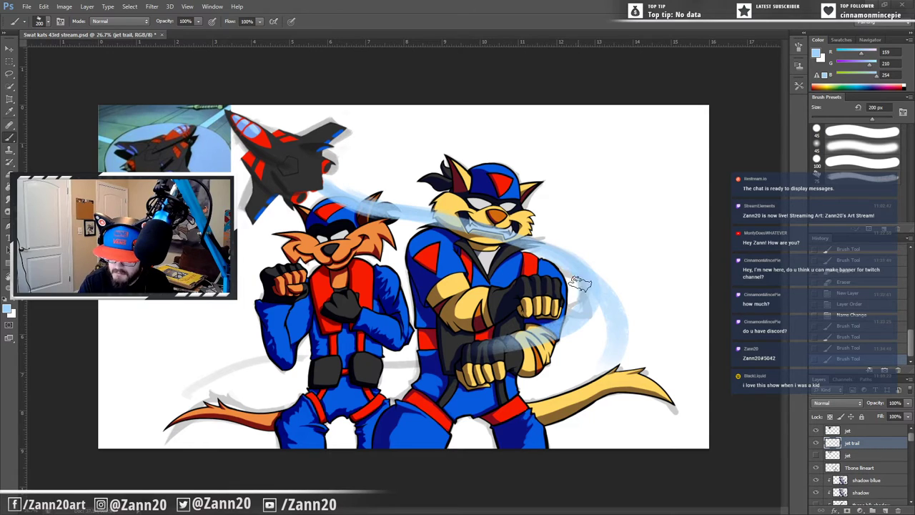
{"action": "mouse_move", "coordinate": [581, 282]}
{"action": "left_mouse_down"}
{"action": "mouse_move", "coordinate": [468, 334]}
{"action": "mouse_move", "coordinate": [218, 369]}
{"action": "left_mouse_up"}
{"action": "mouse_move", "coordinate": [336, 354]}
{"action": "left_mouse_down"}
{"action": "mouse_move", "coordinate": [172, 405]}
{"action": "mouse_move", "coordinate": [125, 447]}
{"action": "left_mouse_up"}
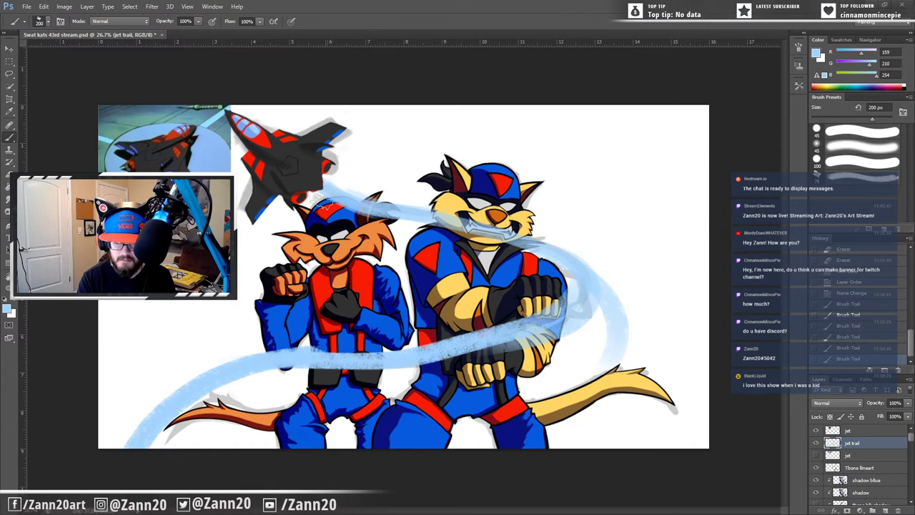
Step: Widen the upper trail with more light blue strokes from both engines across to the bend beside the larger cat
{"action": "left_click_drag", "start_coordinate": [312, 201], "coordinate": [432, 222]}
{"action": "left_click_drag", "start_coordinate": [309, 196], "coordinate": [404, 213]}
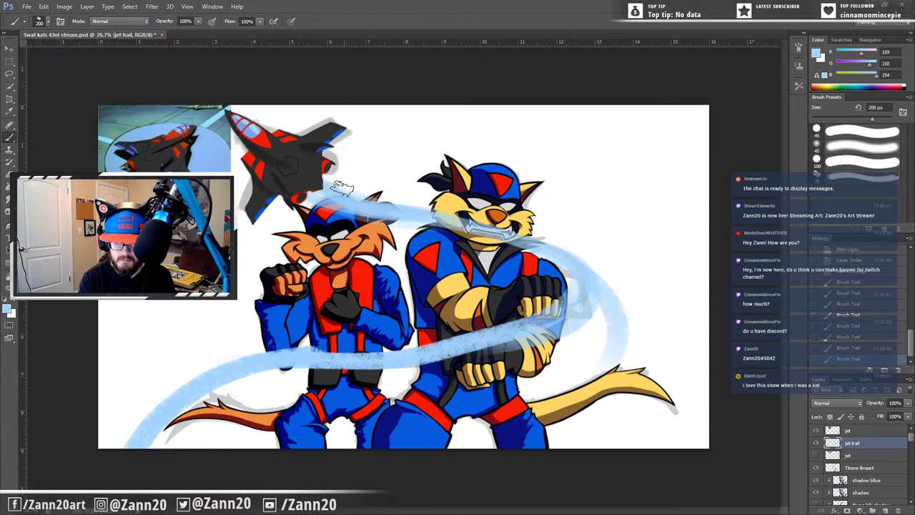
{"action": "mouse_move", "coordinate": [333, 177]}
{"action": "left_mouse_down"}
{"action": "mouse_move", "coordinate": [453, 220]}
{"action": "mouse_move", "coordinate": [449, 203]}
{"action": "mouse_move", "coordinate": [521, 229]}
{"action": "left_mouse_up"}
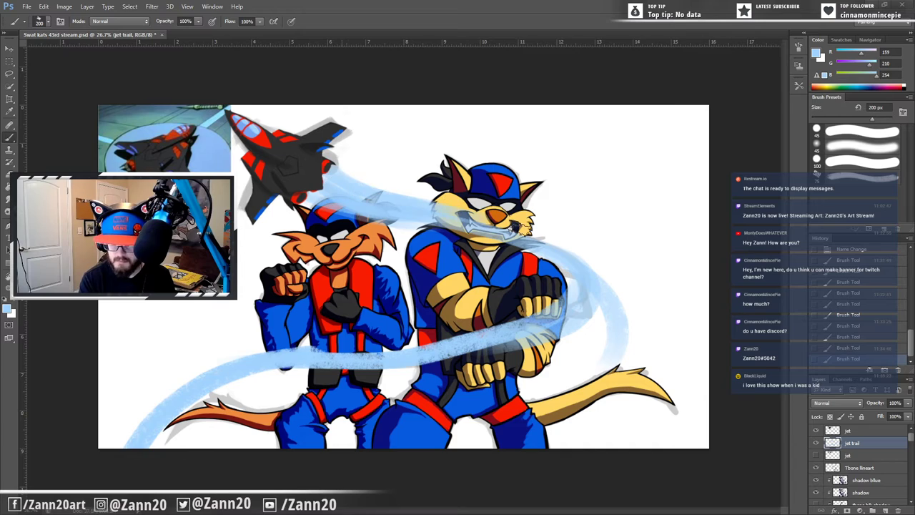
{"action": "left_click_drag", "start_coordinate": [400, 206], "coordinate": [594, 289]}
{"action": "mouse_move", "coordinate": [468, 214]}
{"action": "left_mouse_down"}
{"action": "mouse_move", "coordinate": [591, 309]}
{"action": "mouse_move", "coordinate": [475, 226]}
{"action": "mouse_move", "coordinate": [589, 268]}
{"action": "left_mouse_up"}
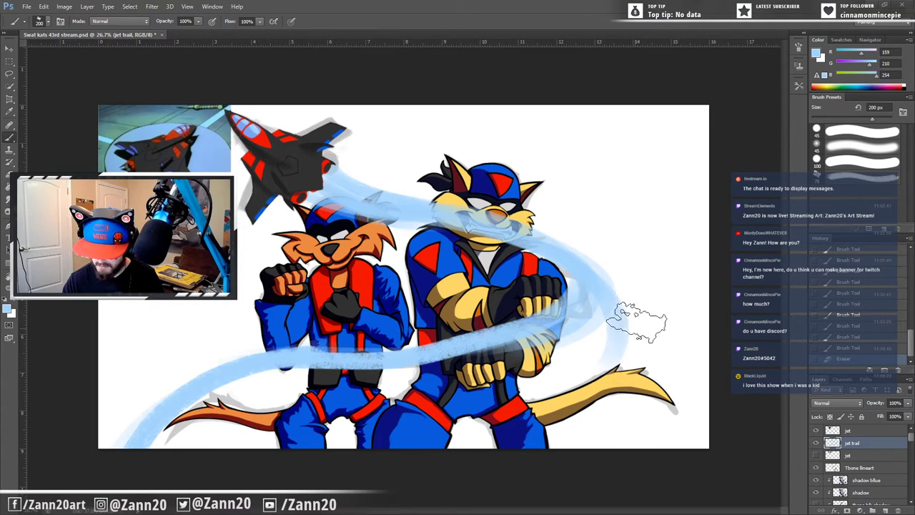
Step: Erase the stray trail end below the outer bend and fill in the bend's inner side with light blue
{"action": "left_click_drag", "start_coordinate": [628, 289], "coordinate": [613, 407]}
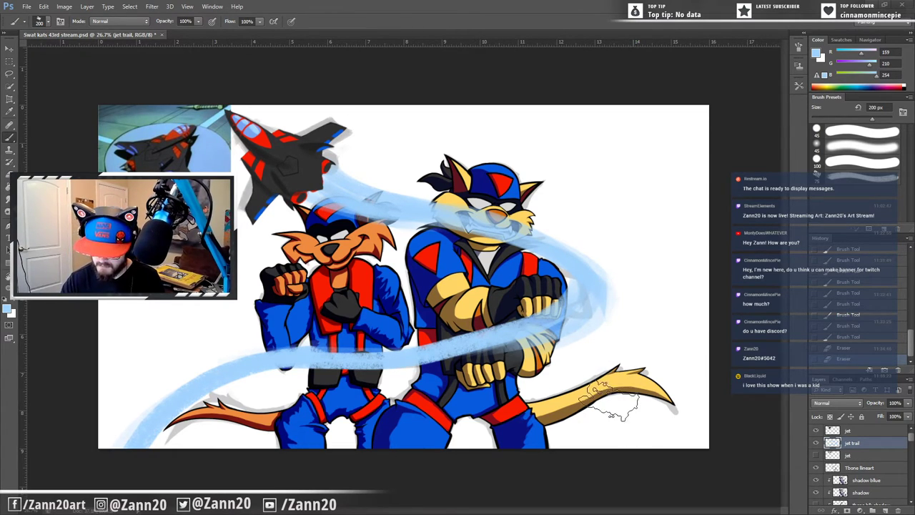
{"action": "mouse_move", "coordinate": [601, 286]}
{"action": "left_mouse_down"}
{"action": "mouse_move", "coordinate": [613, 316]}
{"action": "mouse_move", "coordinate": [601, 336]}
{"action": "left_mouse_up"}
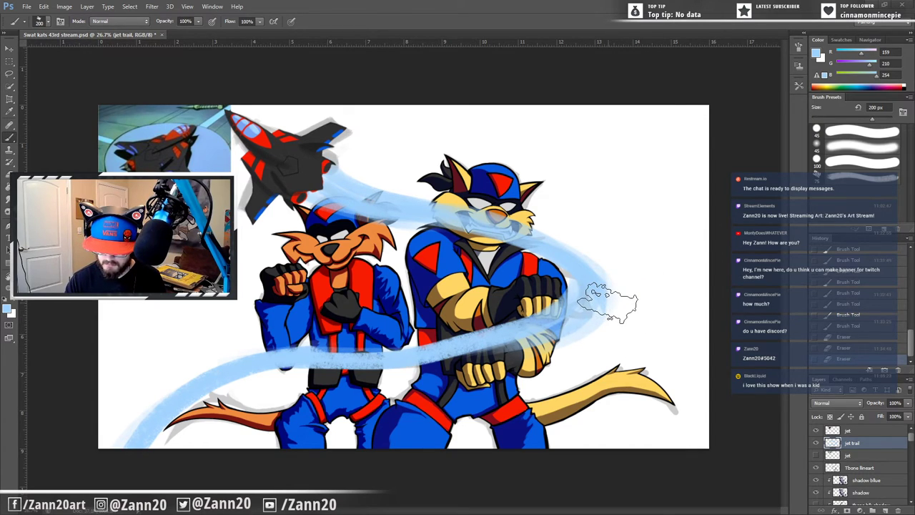
{"action": "mouse_move", "coordinate": [608, 303]}
{"action": "left_mouse_down"}
{"action": "mouse_move", "coordinate": [578, 268]}
{"action": "mouse_move", "coordinate": [549, 331]}
{"action": "left_mouse_up"}
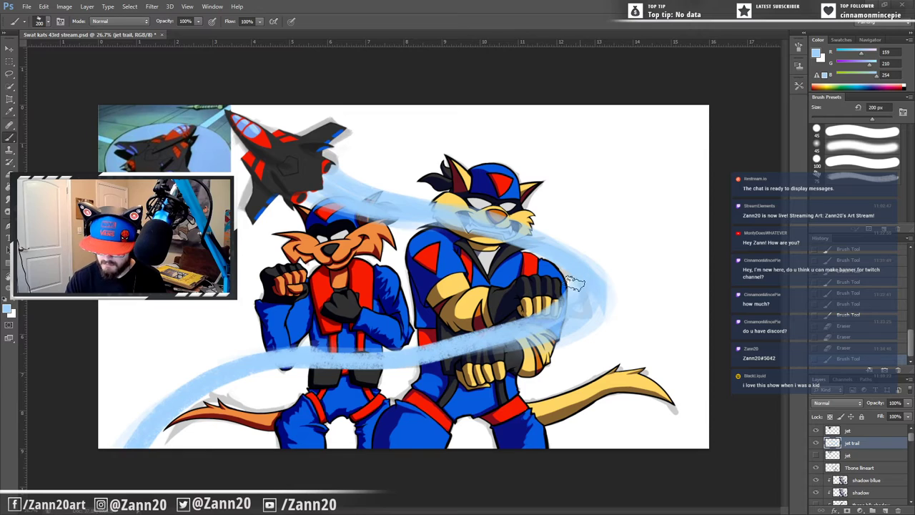
{"action": "mouse_move", "coordinate": [575, 283]}
{"action": "left_mouse_down"}
{"action": "mouse_move", "coordinate": [551, 312]}
{"action": "mouse_move", "coordinate": [556, 257]}
{"action": "mouse_move", "coordinate": [436, 227]}
{"action": "left_mouse_up"}
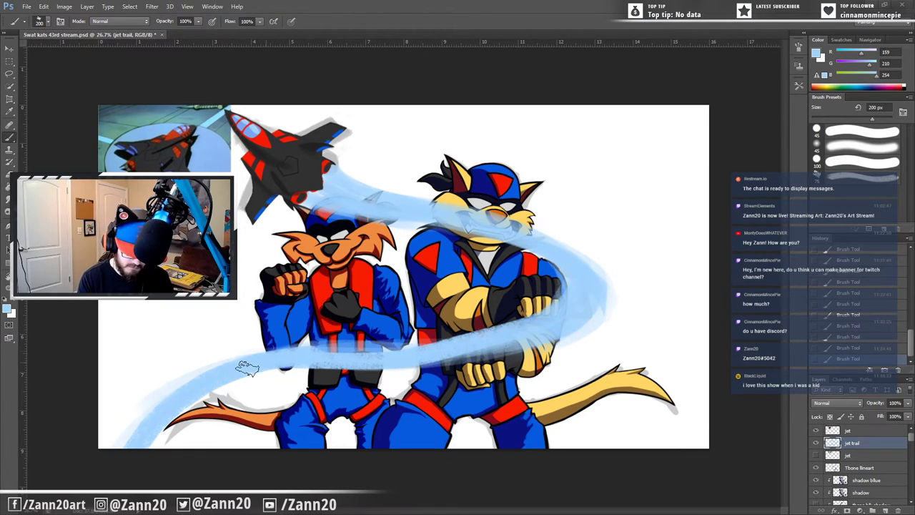
Step: Erase along the trail's lower-left end and its lower sweep to taper the edges and fade the color
{"action": "mouse_move", "coordinate": [147, 462]}
{"action": "left_mouse_down"}
{"action": "mouse_move", "coordinate": [284, 405]}
{"action": "mouse_move", "coordinate": [142, 471]}
{"action": "mouse_move", "coordinate": [255, 406]}
{"action": "mouse_move", "coordinate": [188, 430]}
{"action": "mouse_move", "coordinate": [146, 468]}
{"action": "mouse_move", "coordinate": [247, 409]}
{"action": "mouse_move", "coordinate": [164, 458]}
{"action": "mouse_move", "coordinate": [204, 422]}
{"action": "mouse_move", "coordinate": [176, 439]}
{"action": "mouse_move", "coordinate": [211, 422]}
{"action": "mouse_move", "coordinate": [173, 438]}
{"action": "mouse_move", "coordinate": [240, 417]}
{"action": "mouse_move", "coordinate": [136, 454]}
{"action": "mouse_move", "coordinate": [226, 420]}
{"action": "mouse_move", "coordinate": [149, 473]}
{"action": "mouse_move", "coordinate": [259, 396]}
{"action": "mouse_move", "coordinate": [177, 447]}
{"action": "mouse_move", "coordinate": [224, 429]}
{"action": "left_mouse_up"}
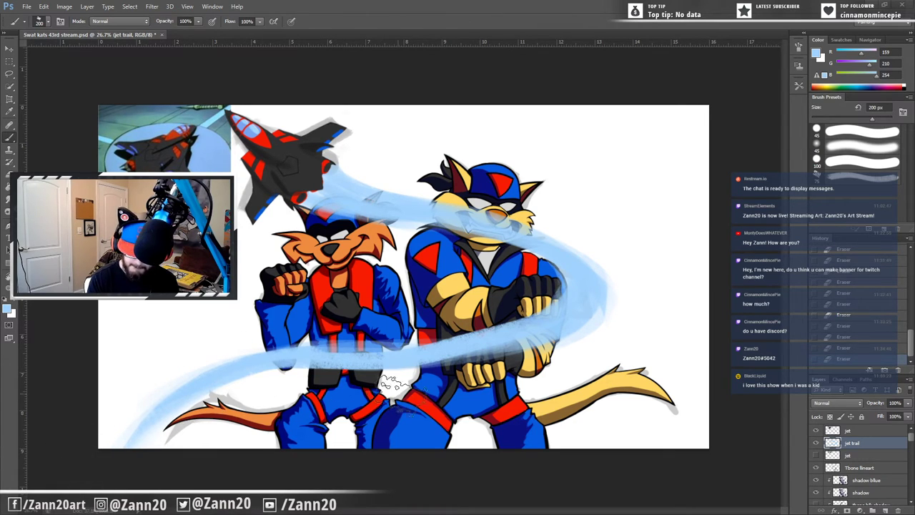
{"action": "left_click_drag", "start_coordinate": [342, 361], "coordinate": [544, 321]}
{"action": "mouse_move", "coordinate": [379, 358]}
{"action": "left_mouse_down"}
{"action": "mouse_move", "coordinate": [527, 338]}
{"action": "mouse_move", "coordinate": [558, 309]}
{"action": "left_mouse_up"}
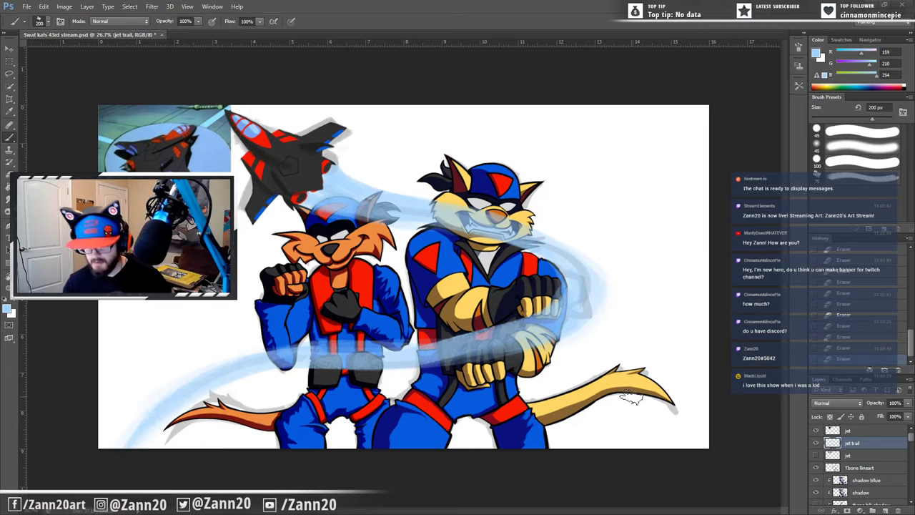
Step: Move the painted jet and "jet trail" layers together behind the characters, directly above the "razor copy" layer
{"action": "left_click", "coordinate": [861, 434], "text": "shift"}
{"action": "left_click_drag", "start_coordinate": [912, 437], "coordinate": [913, 442]}
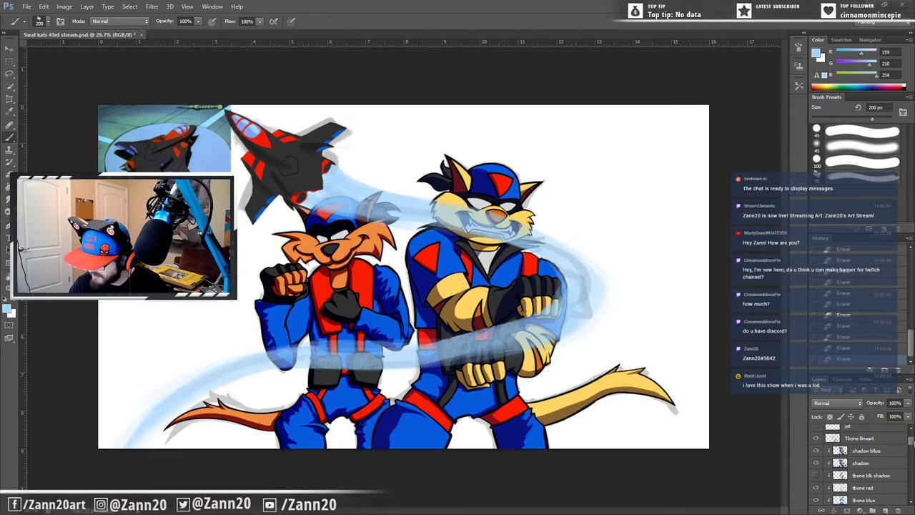
{"action": "scroll", "coordinate": [913, 441], "scroll_direction": "up", "scroll_amount": 2}
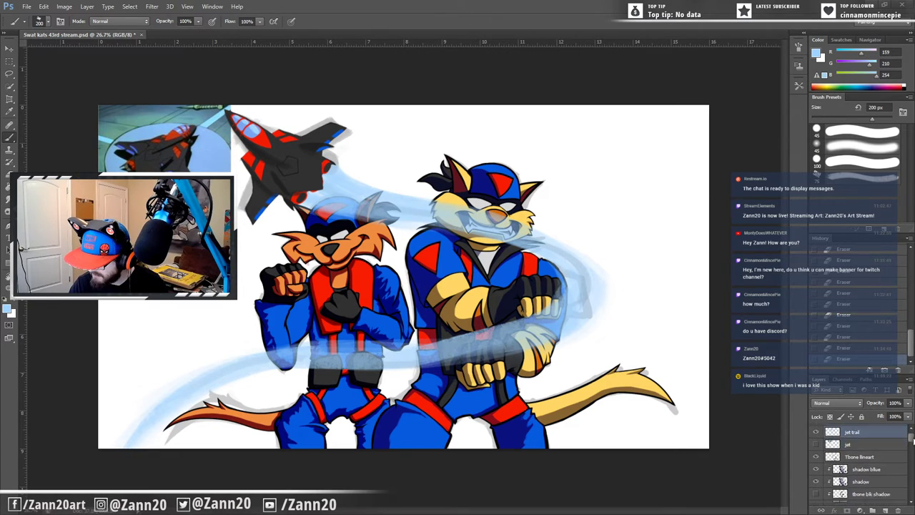
{"action": "scroll", "coordinate": [913, 441], "scroll_direction": "up", "scroll_amount": 1}
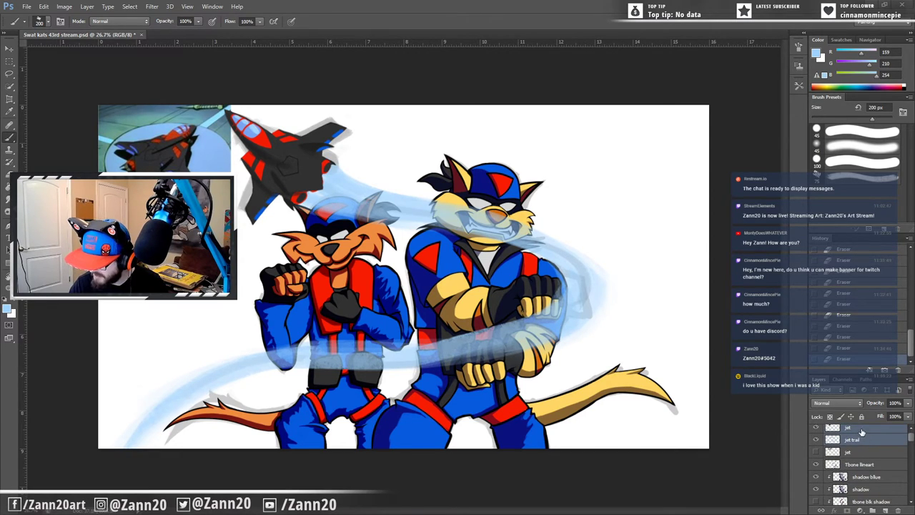
{"action": "left_click_drag", "start_coordinate": [862, 431], "coordinate": [859, 502]}
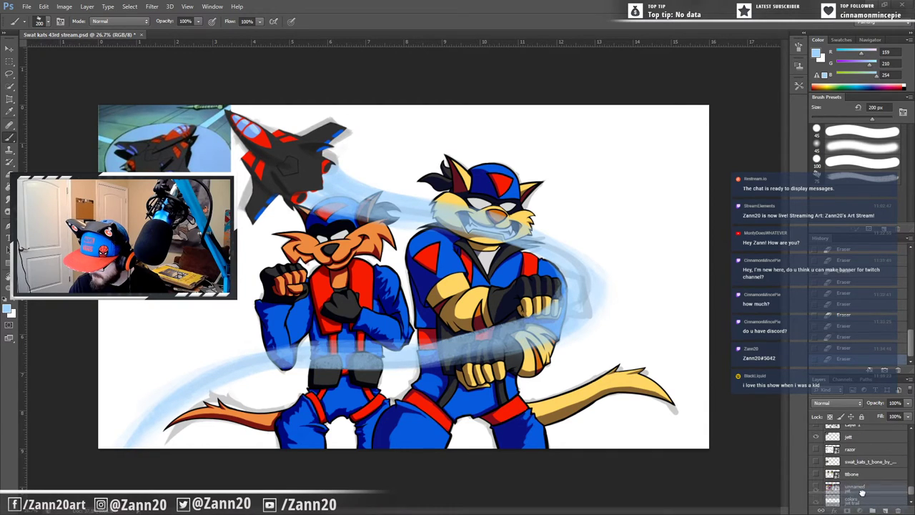
{"action": "left_click_drag", "start_coordinate": [867, 427], "coordinate": [873, 444]}
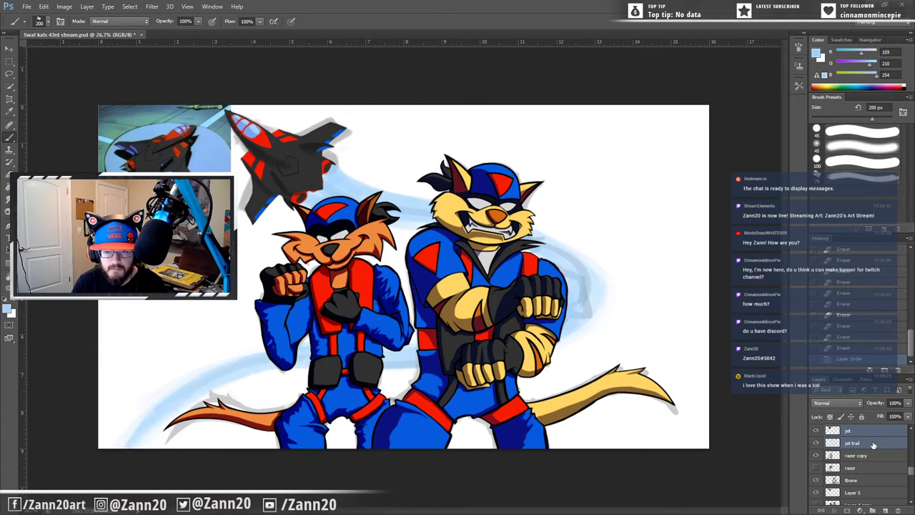
Step: Toggle the visibility of the old jet lineart, the painted jet and the jet trail to check what each layer holds
{"action": "scroll", "coordinate": [908, 472], "scroll_direction": "up", "scroll_amount": 5}
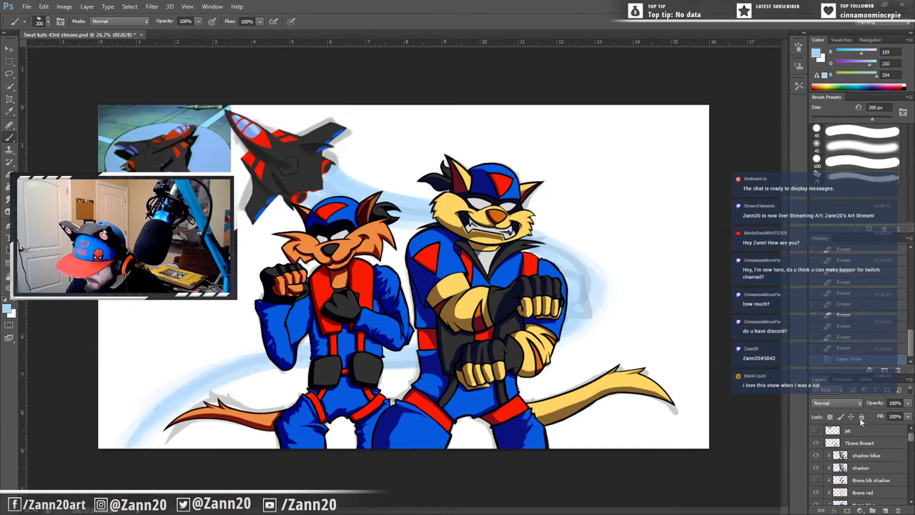
{"action": "left_click", "coordinate": [816, 431]}
{"action": "left_click", "coordinate": [816, 431]}
{"action": "left_click", "coordinate": [816, 431]}
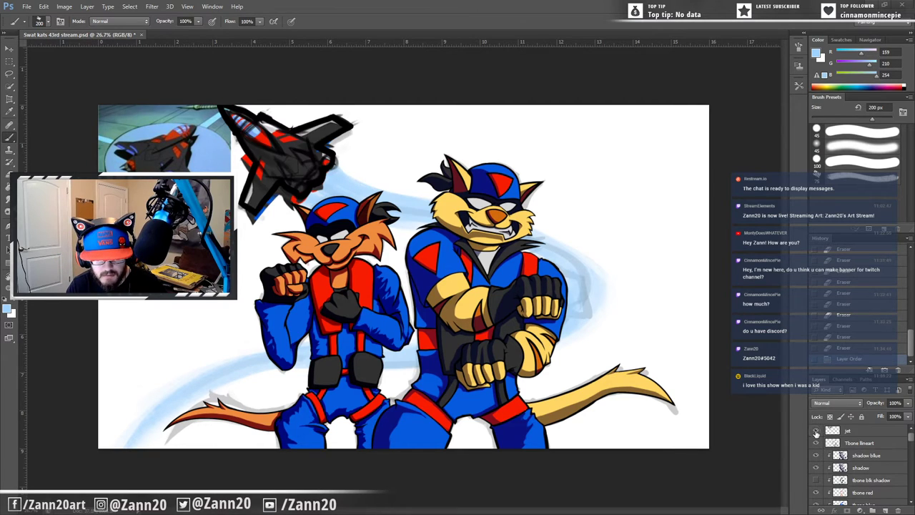
{"action": "left_click", "coordinate": [816, 431]}
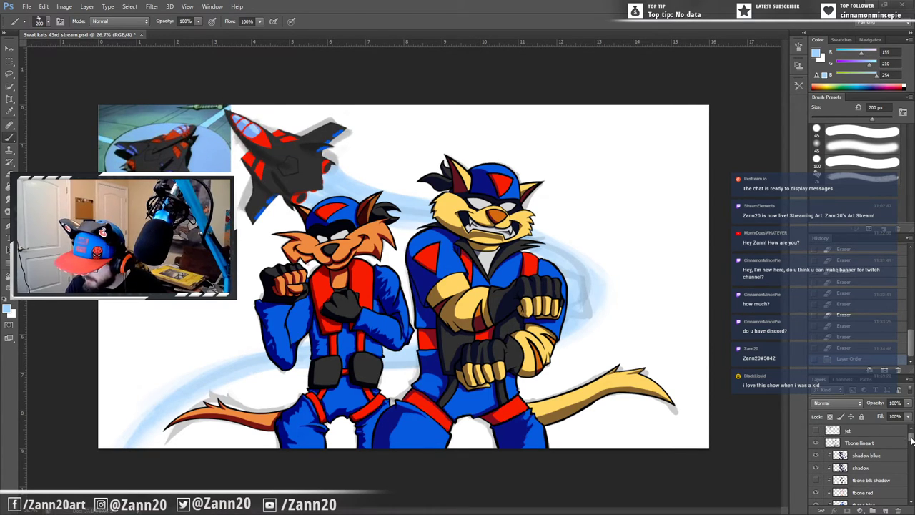
{"action": "left_click_drag", "start_coordinate": [911, 436], "coordinate": [911, 472]}
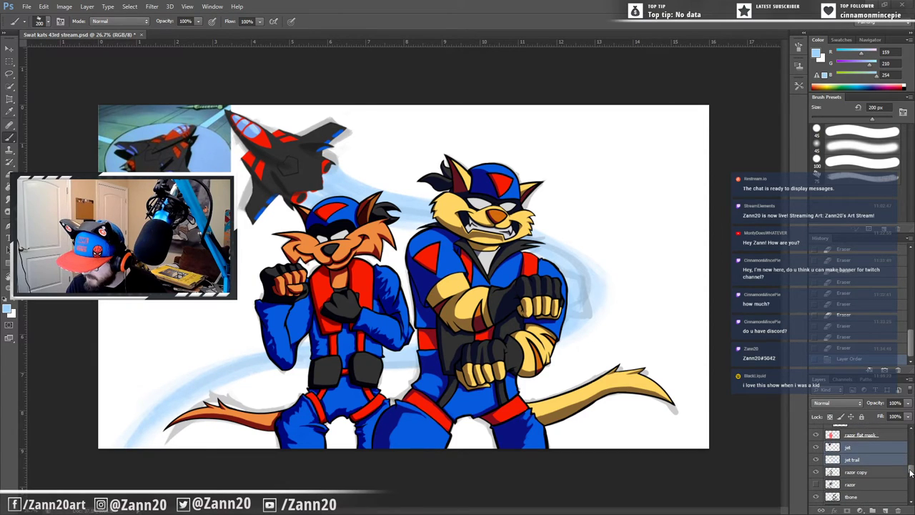
{"action": "left_click", "coordinate": [817, 448]}
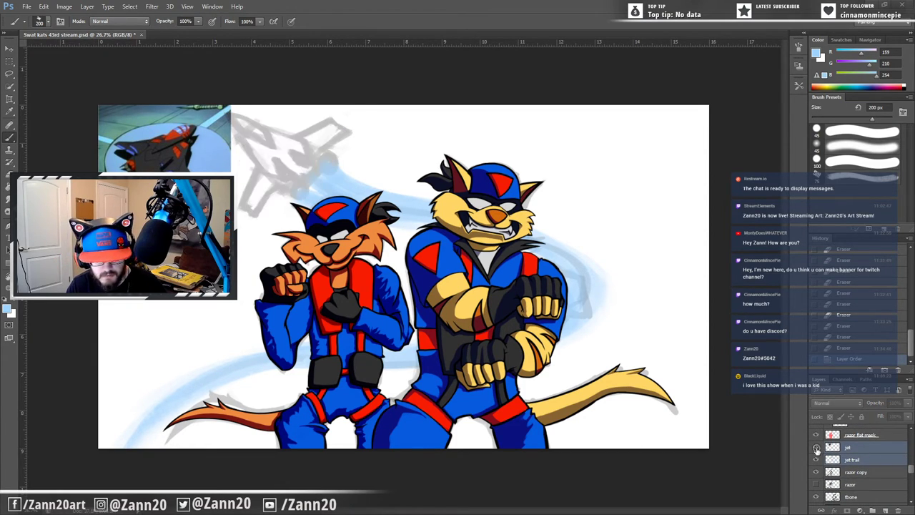
{"action": "left_click", "coordinate": [817, 448]}
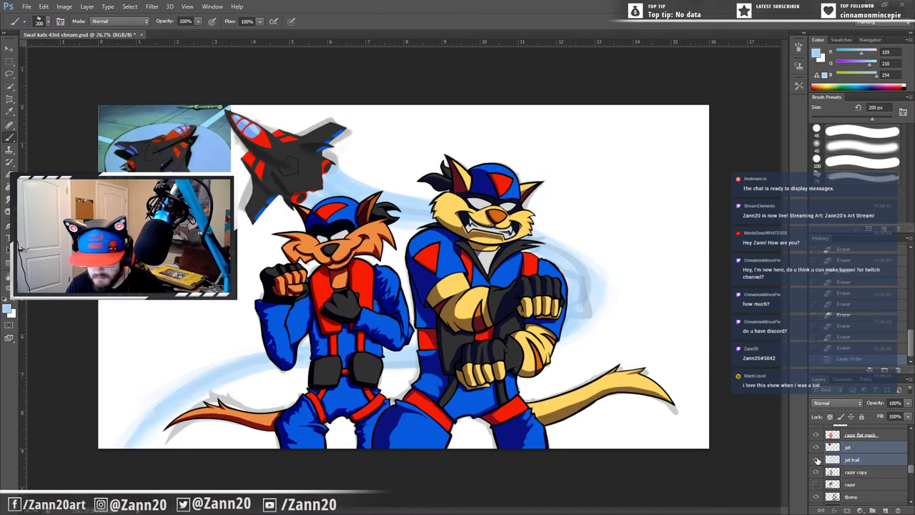
{"action": "left_click", "coordinate": [817, 460]}
{"action": "left_click", "coordinate": [817, 460]}
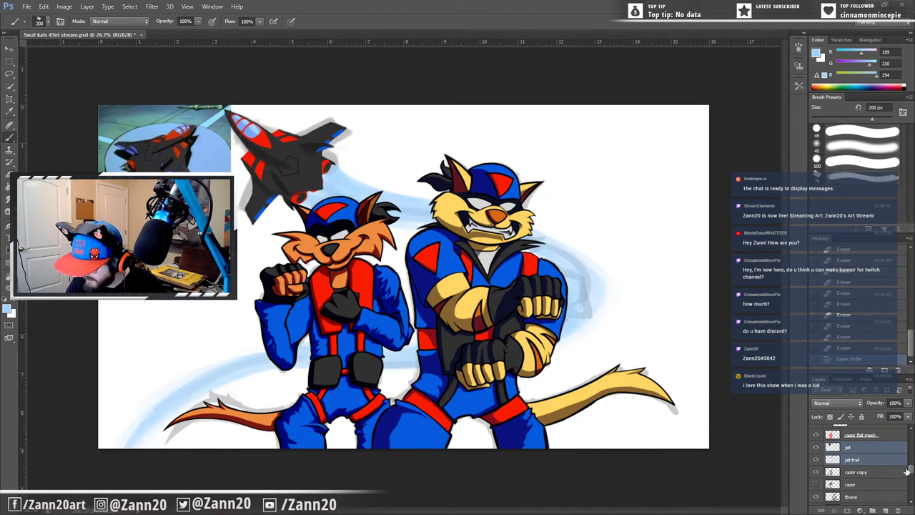
Step: Hide the gray sketch layers "tbone", "Layer 5" and "razor copy" beneath the artwork
{"action": "left_click_drag", "start_coordinate": [912, 472], "coordinate": [911, 482]}
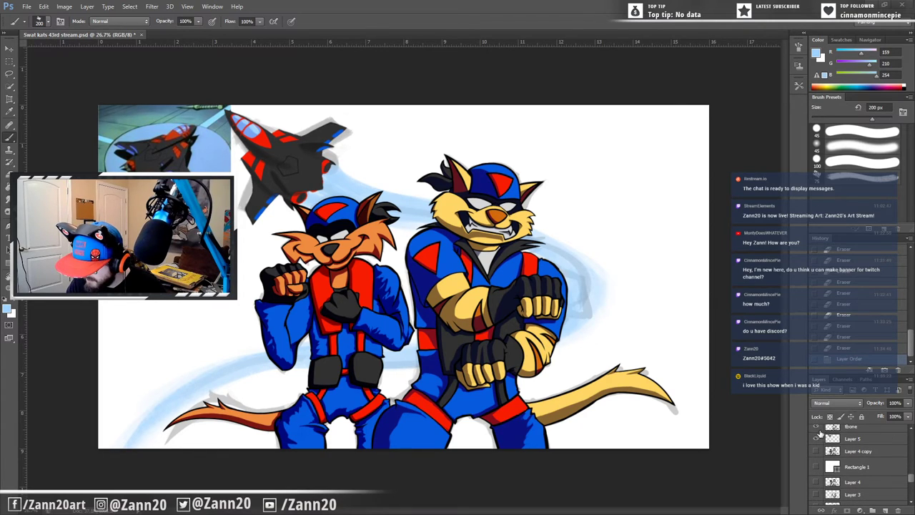
{"action": "left_click", "coordinate": [816, 429]}
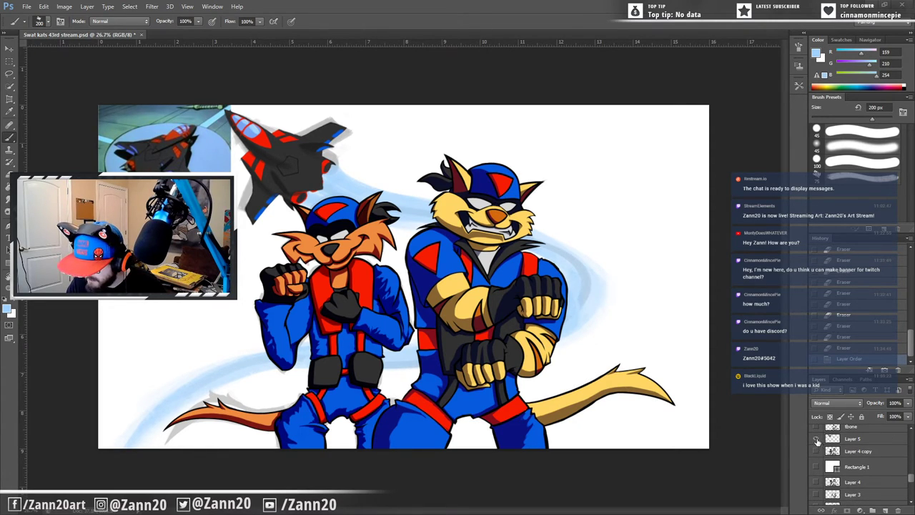
{"action": "left_click", "coordinate": [816, 439]}
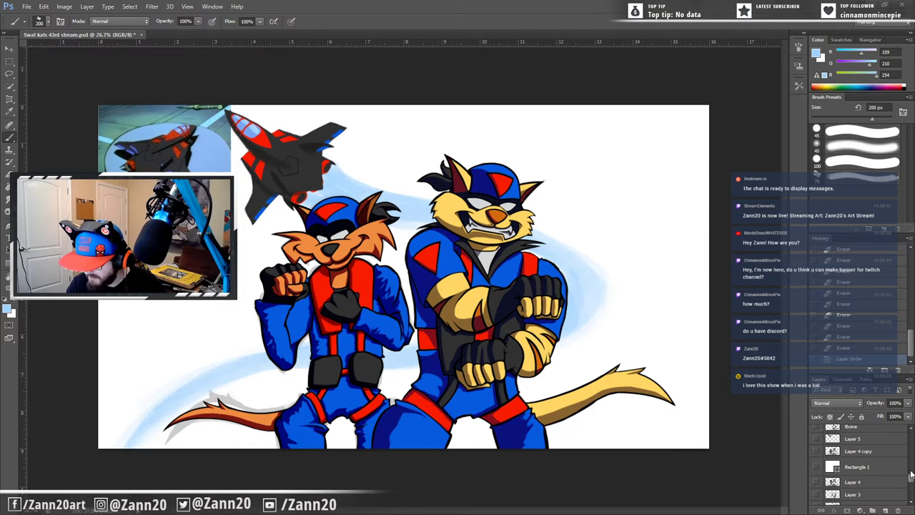
{"action": "left_click_drag", "start_coordinate": [911, 478], "coordinate": [912, 466]}
{"action": "scroll", "coordinate": [901, 461], "scroll_direction": "down", "scroll_amount": 2}
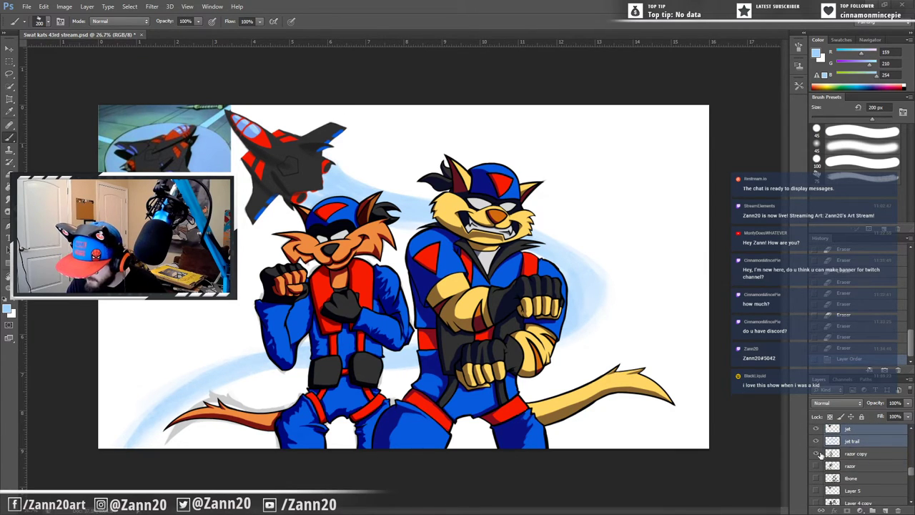
{"action": "left_click", "coordinate": [816, 454]}
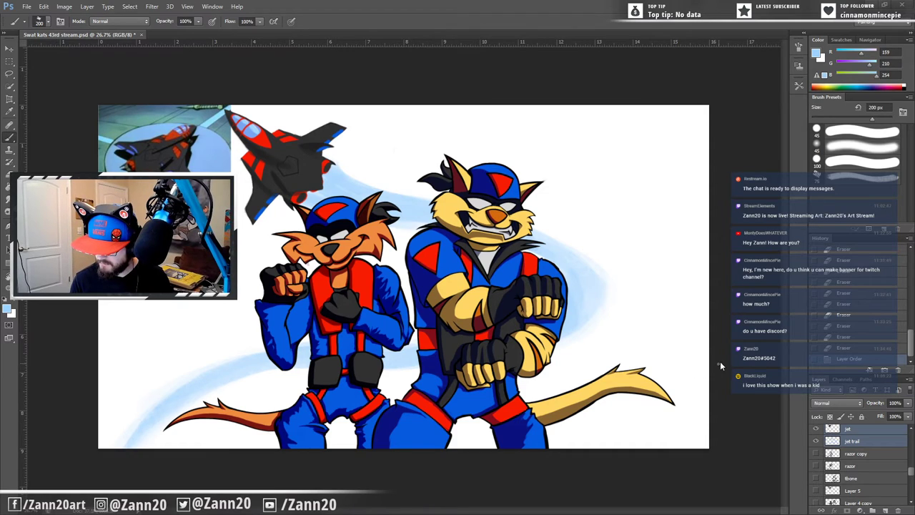
{"action": "left_click", "coordinate": [672, 374]}
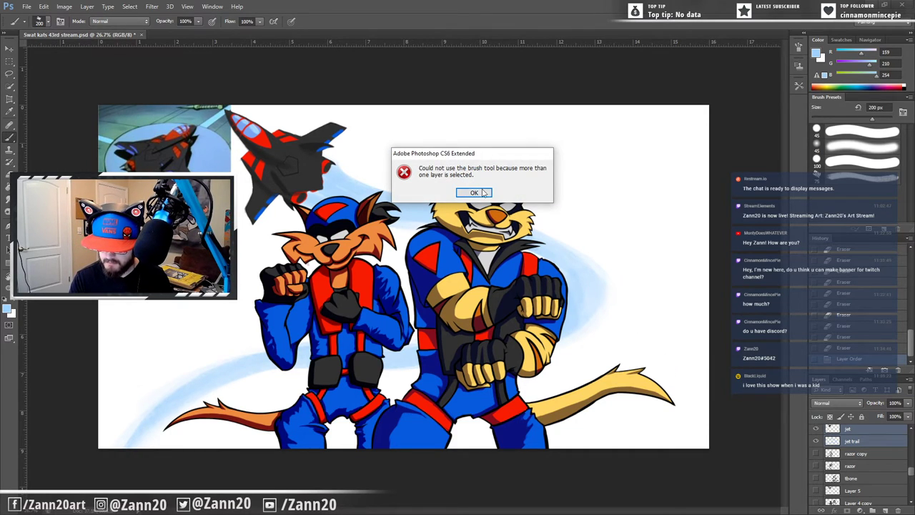
{"action": "key", "text": "Return"}
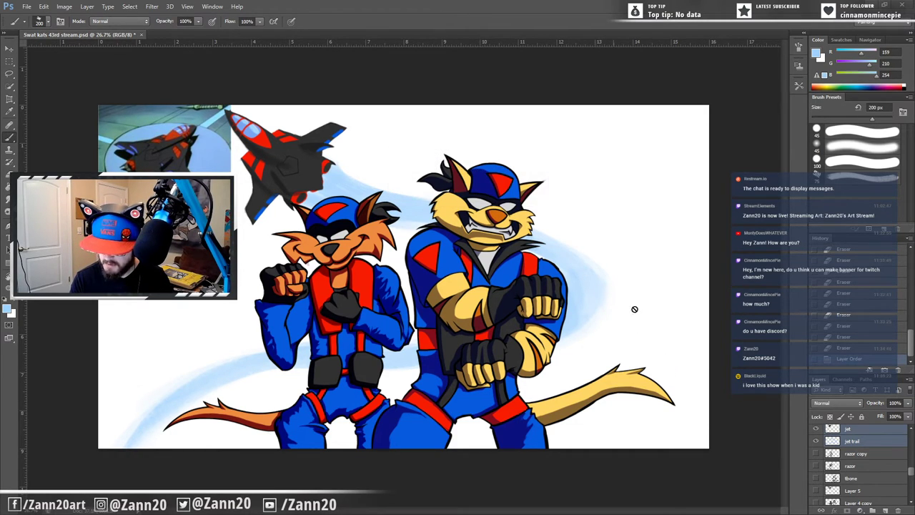
Step: On the painted "jet" layer, cover the black pentagon outline on the fuselage using the sampled dark gray and a 15 px brush
{"action": "left_click", "coordinate": [851, 439]}
{"action": "left_click", "coordinate": [851, 429]}
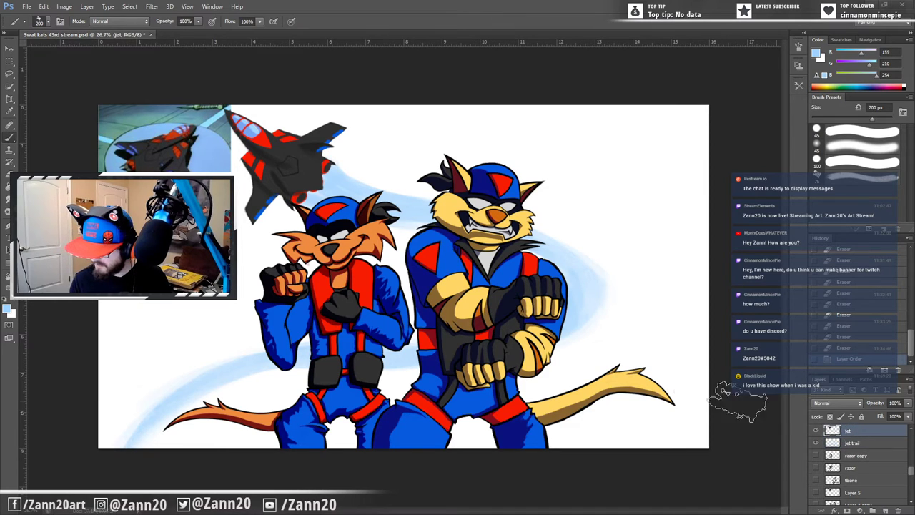
{"action": "key", "text": "z"}
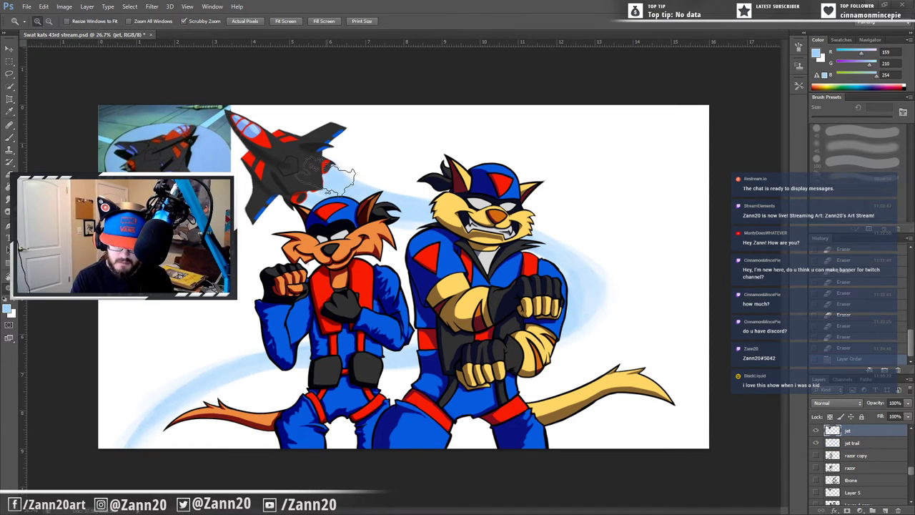
{"action": "left_click_drag", "start_coordinate": [300, 174], "coordinate": [360, 116]}
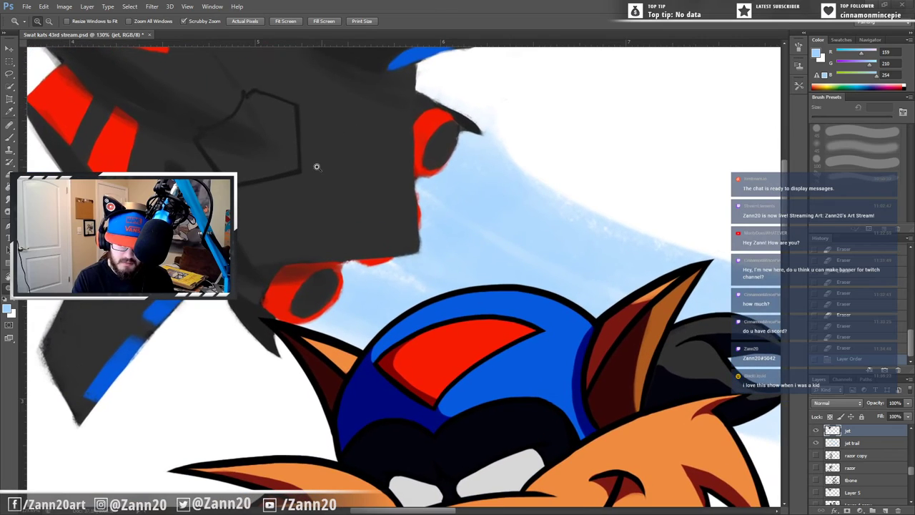
{"action": "key", "text": "b"}
{"action": "left_click_drag", "start_coordinate": [322, 240], "coordinate": [413, 333]}
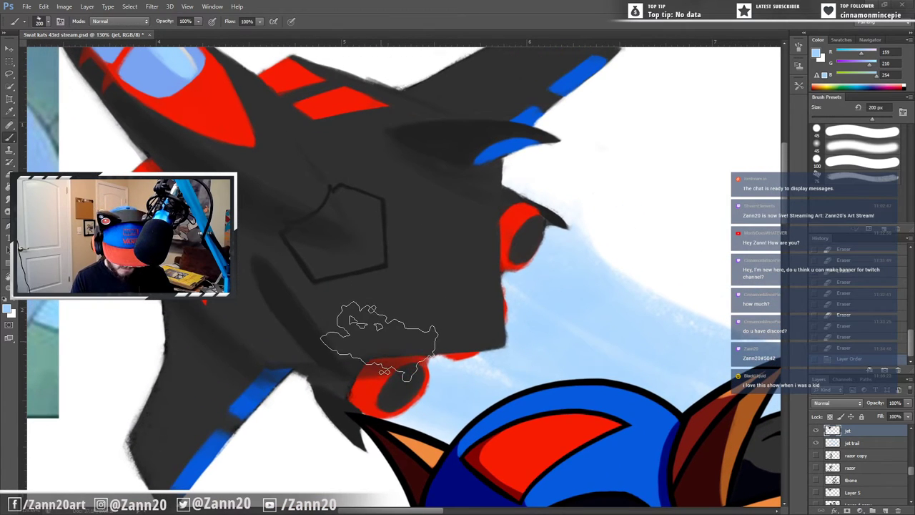
{"action": "key", "text": "i"}
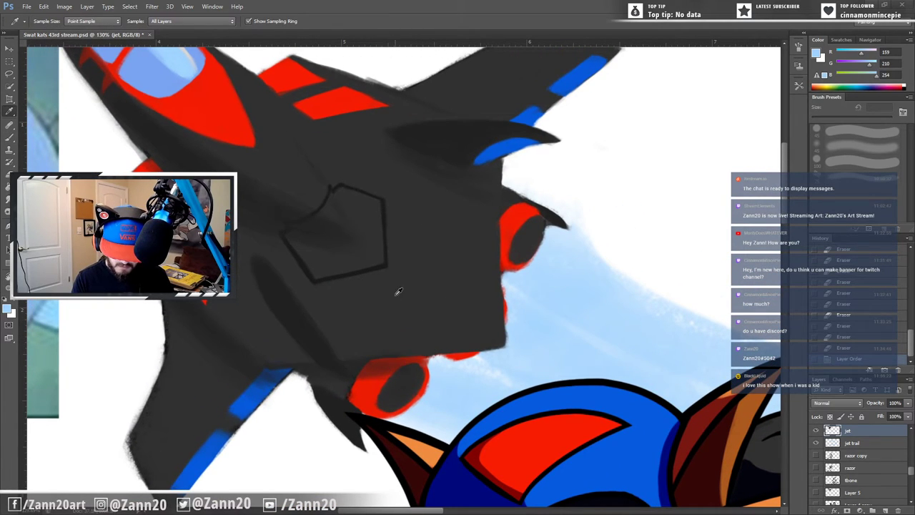
{"action": "left_click", "coordinate": [398, 293]}
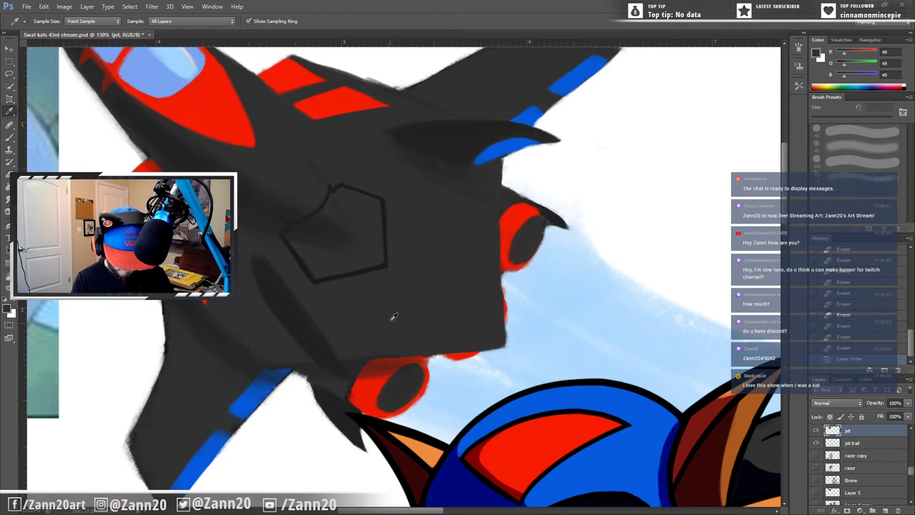
{"action": "key", "text": "b"}
{"action": "key", "text": "bracketleft"}
{"action": "key", "text": "bracketleft"}
{"action": "key", "text": "bracketleft"}
{"action": "key", "text": "bracketleft"}
{"action": "key", "text": "bracketleft"}
{"action": "key", "text": "bracketleft"}
{"action": "key", "text": "bracketleft"}
{"action": "key", "text": "bracketleft"}
{"action": "key", "text": "bracketleft"}
{"action": "key", "text": "bracketleft"}
{"action": "key", "text": "bracketleft"}
{"action": "key", "text": "bracketleft"}
{"action": "key", "text": "bracketleft"}
{"action": "key", "text": "bracketleft"}
{"action": "key", "text": "bracketleft"}
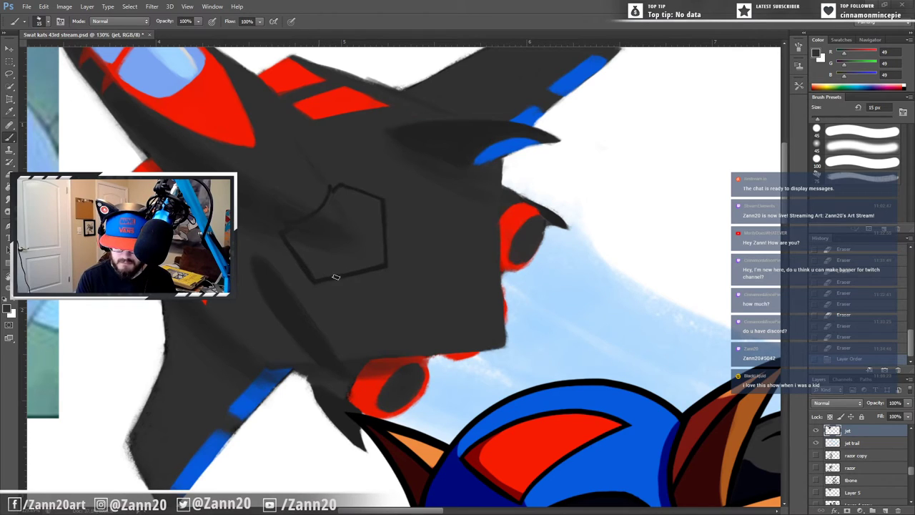
{"action": "mouse_move", "coordinate": [336, 277]}
{"action": "left_mouse_down"}
{"action": "mouse_move", "coordinate": [401, 258]}
{"action": "mouse_move", "coordinate": [386, 274]}
{"action": "left_mouse_up"}
{"action": "left_click_drag", "start_coordinate": [384, 210], "coordinate": [386, 274]}
{"action": "mouse_move", "coordinate": [351, 187]}
{"action": "left_mouse_down"}
{"action": "mouse_move", "coordinate": [389, 202]}
{"action": "mouse_move", "coordinate": [328, 191]}
{"action": "left_mouse_up"}
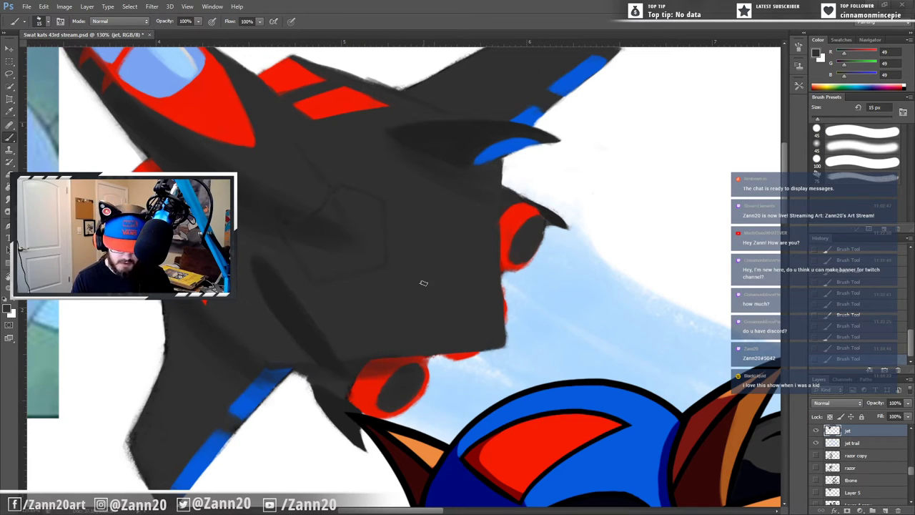
Step: Erase the stray pink smudge beneath the orange cat's cheek fur on the "razor flat mask" layer
{"action": "key", "text": "z"}
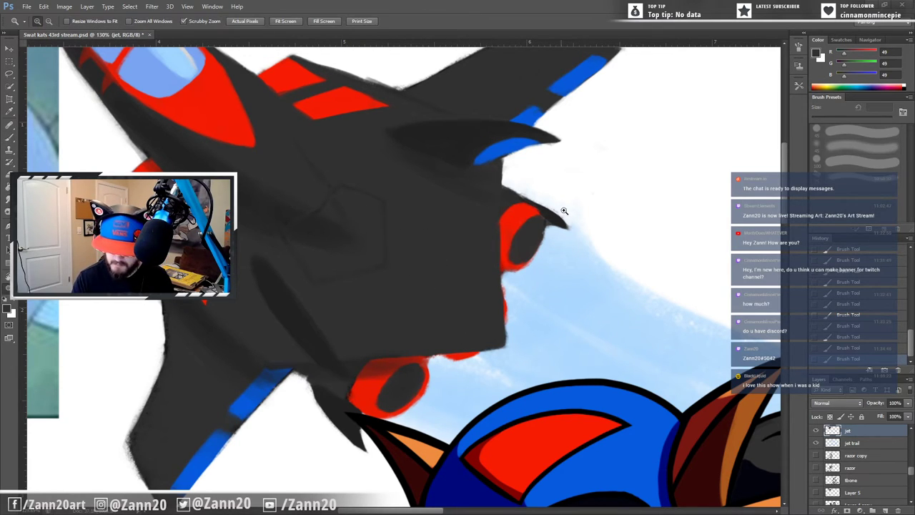
{"action": "left_click_drag", "start_coordinate": [566, 210], "coordinate": [494, 296]}
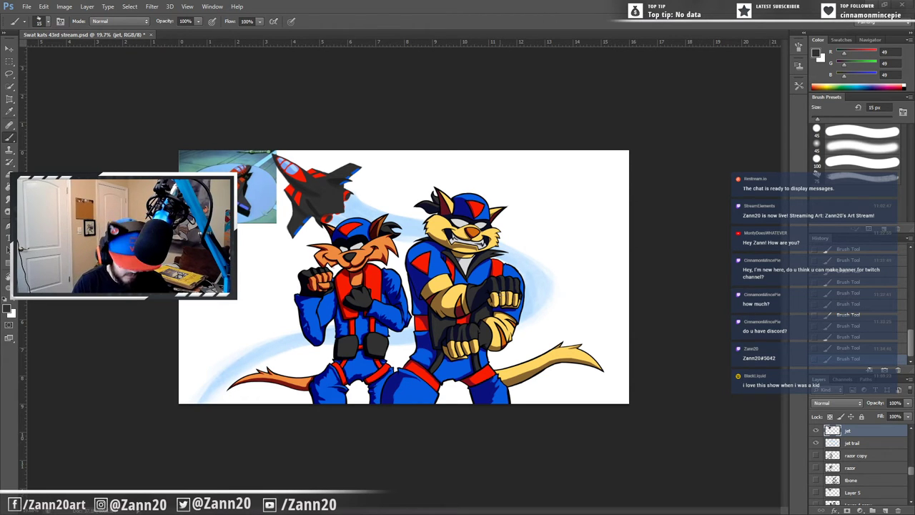
{"action": "key", "text": "z"}
{"action": "mouse_move", "coordinate": [334, 265]}
{"action": "left_mouse_down"}
{"action": "mouse_move", "coordinate": [404, 225]}
{"action": "mouse_move", "coordinate": [397, 216]}
{"action": "left_mouse_up"}
{"action": "key", "text": "b"}
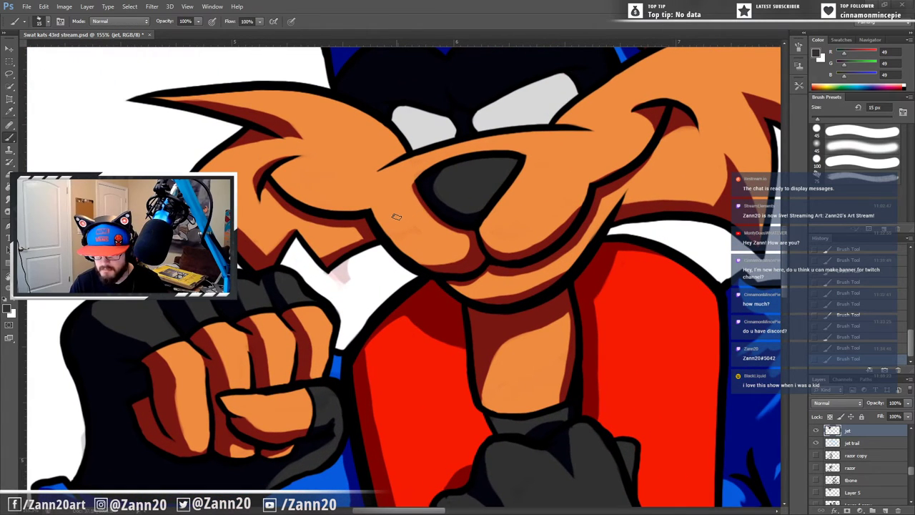
{"action": "scroll", "coordinate": [910, 473], "scroll_direction": "up", "scroll_amount": 2}
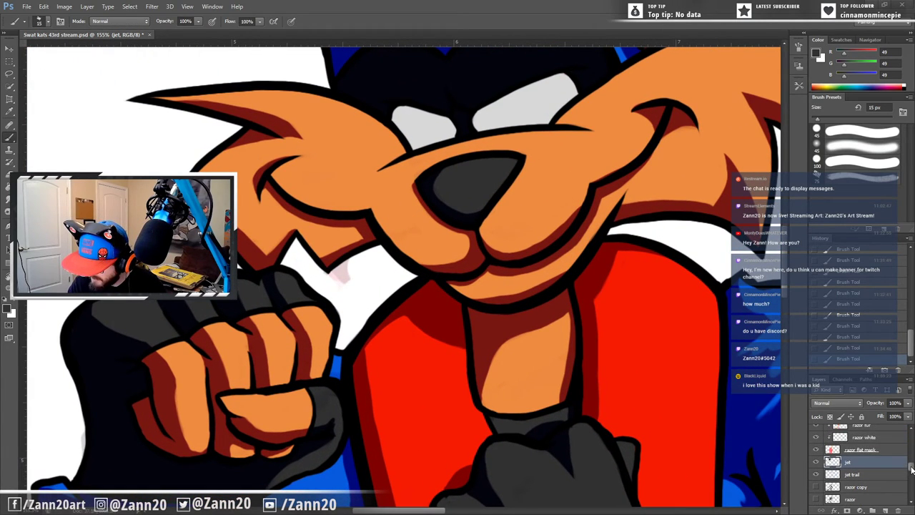
{"action": "left_click", "coordinate": [818, 452]}
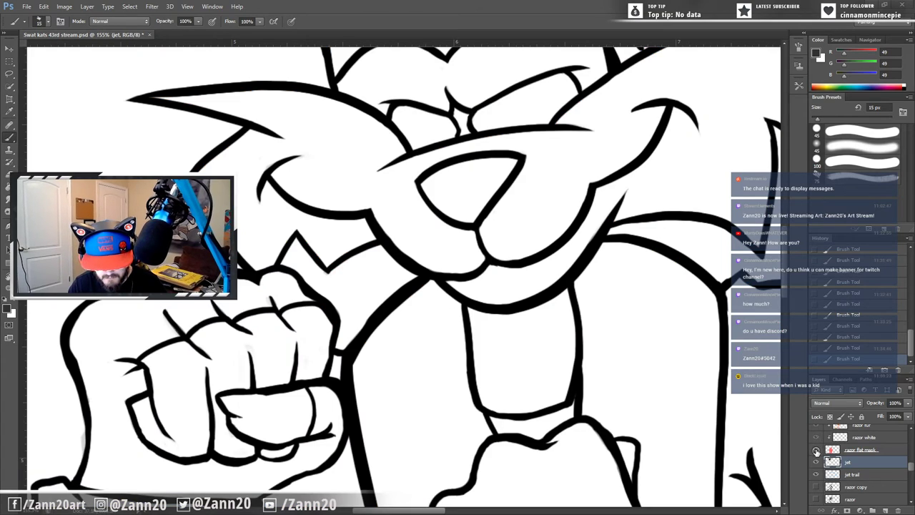
{"action": "left_click", "coordinate": [816, 449]}
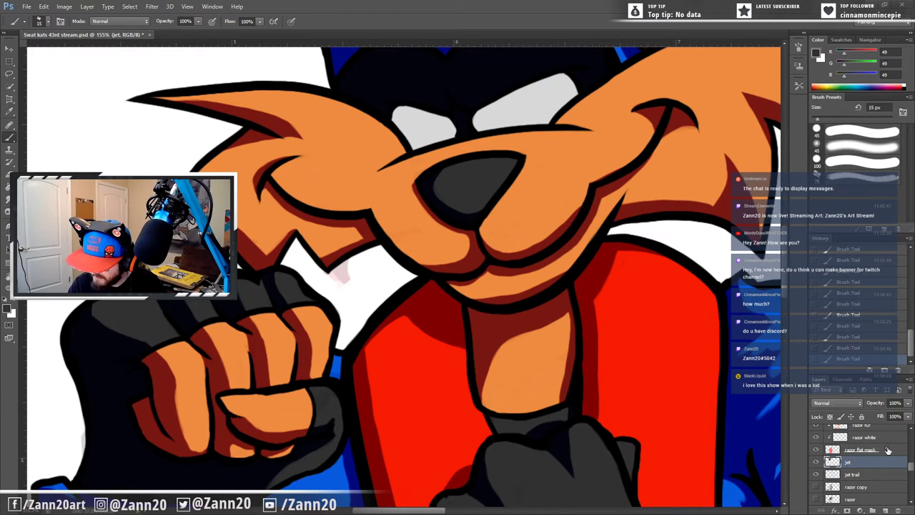
{"action": "left_click", "coordinate": [883, 450]}
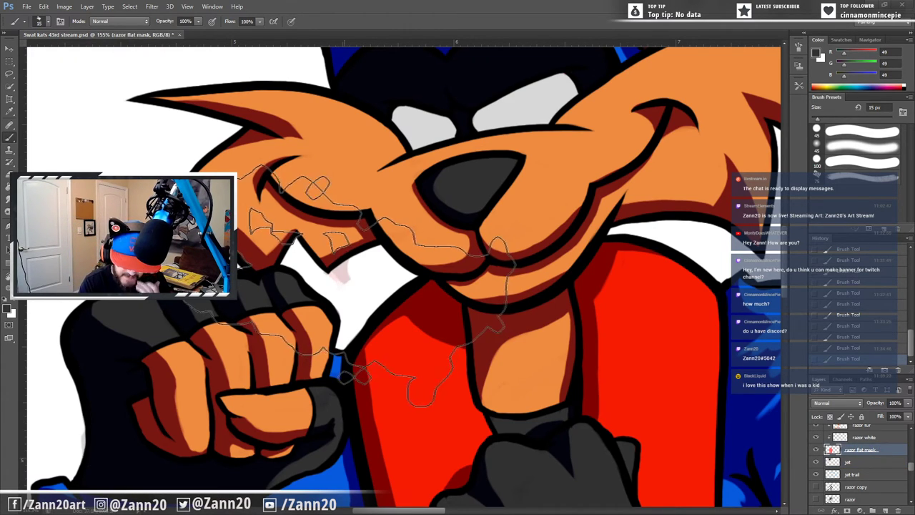
{"action": "key", "text": "bracketleft"}
{"action": "key", "text": "bracketleft"}
{"action": "key", "text": "bracketleft"}
{"action": "key", "text": "bracketleft"}
{"action": "key", "text": "bracketleft"}
{"action": "key", "text": "bracketleft"}
{"action": "key", "text": "bracketleft"}
{"action": "key", "text": "bracketleft"}
{"action": "key", "text": "bracketleft"}
{"action": "key", "text": "bracketleft"}
{"action": "key", "text": "bracketleft"}
{"action": "key", "text": "bracketleft"}
{"action": "key", "text": "bracketleft"}
{"action": "key", "text": "bracketleft"}
{"action": "key", "text": "bracketleft"}
{"action": "key", "text": "bracketleft"}
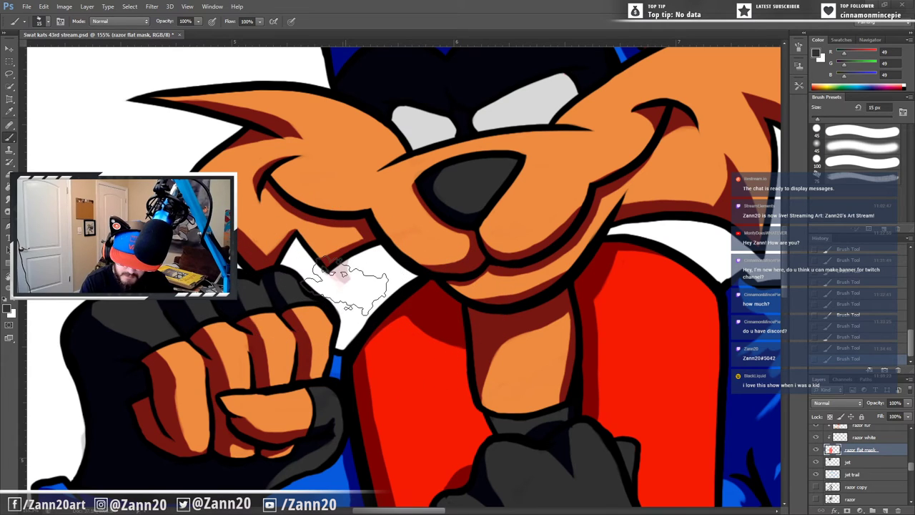
{"action": "mouse_move", "coordinate": [354, 274]}
{"action": "left_mouse_down"}
{"action": "mouse_move", "coordinate": [362, 264]}
{"action": "mouse_move", "coordinate": [327, 279]}
{"action": "mouse_move", "coordinate": [361, 264]}
{"action": "mouse_move", "coordinate": [351, 270]}
{"action": "mouse_move", "coordinate": [381, 285]}
{"action": "left_mouse_up"}
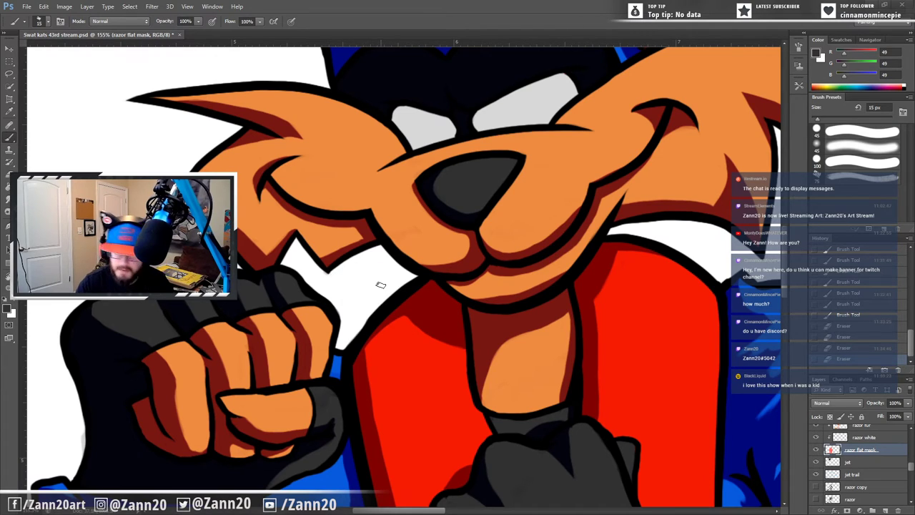
{"action": "left_click_drag", "start_coordinate": [511, 320], "coordinate": [468, 374]}
{"action": "key", "text": "ctrl+z"}
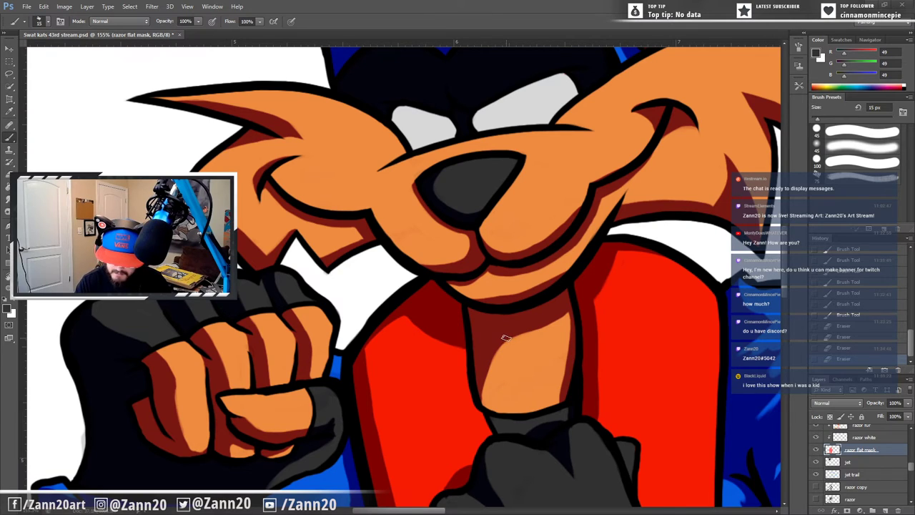
Step: Erase the stray gray marks between the yellow cat's pointed collar and shoulder on the "Tbone flat mask" layer
{"action": "key", "text": "z"}
{"action": "left_click_drag", "start_coordinate": [507, 337], "coordinate": [468, 397]}
{"action": "key", "text": "ctrl+0"}
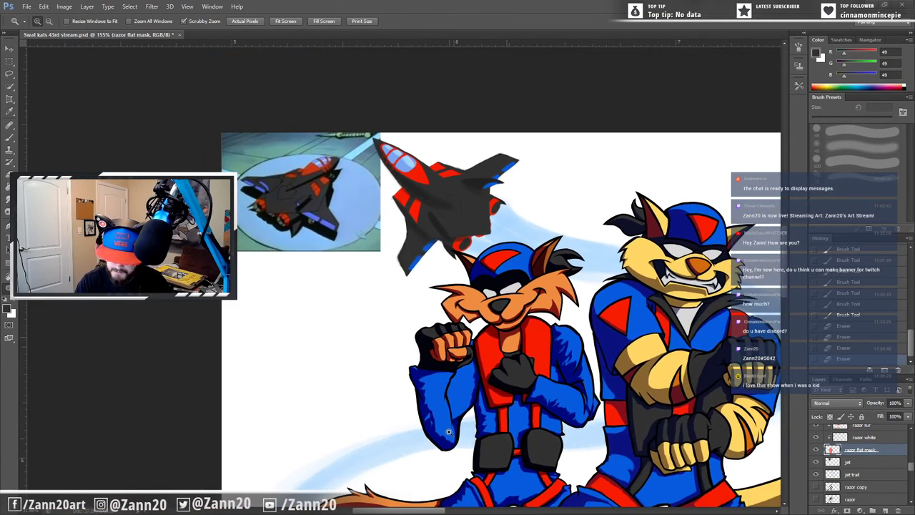
{"action": "key", "text": "b"}
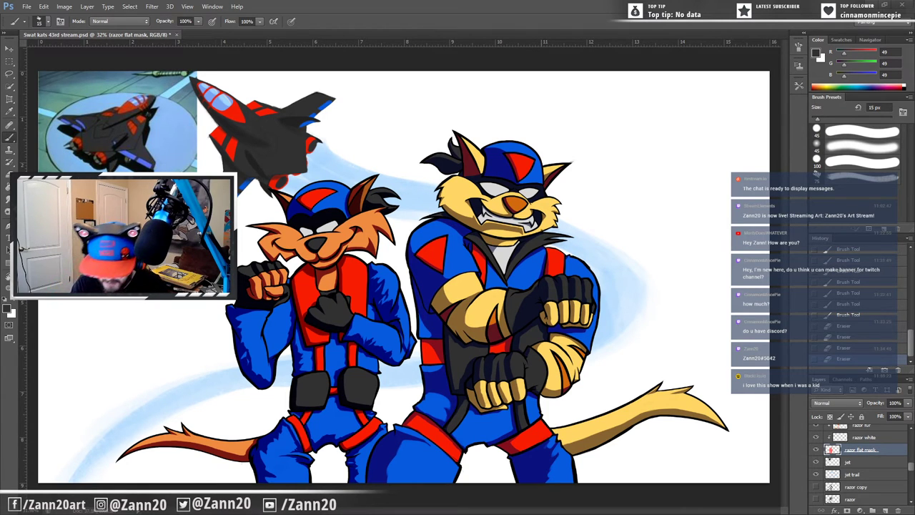
{"action": "key", "text": "z"}
{"action": "left_click_drag", "start_coordinate": [554, 233], "coordinate": [620, 203]}
{"action": "key", "text": "b"}
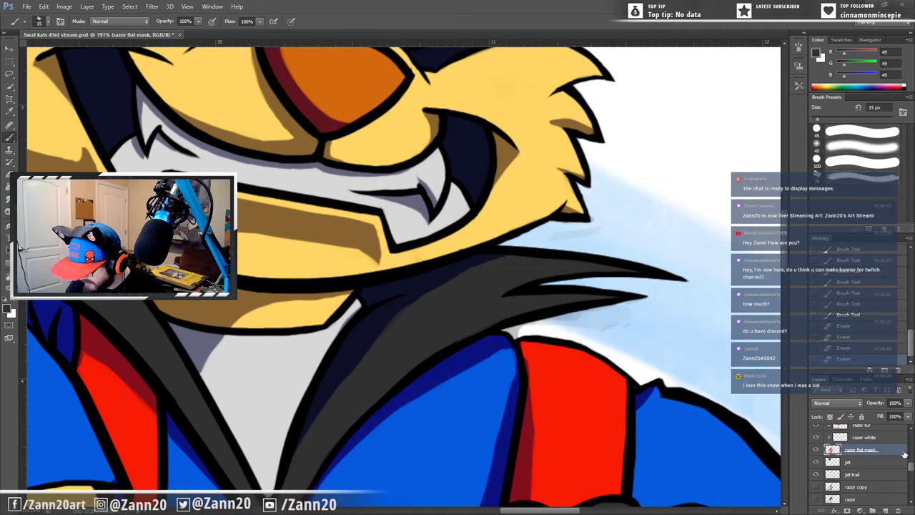
{"action": "left_click_drag", "start_coordinate": [912, 468], "coordinate": [911, 451]}
{"action": "scroll", "coordinate": [872, 458], "scroll_direction": "up", "scroll_amount": 1}
{"action": "left_click", "coordinate": [865, 448]}
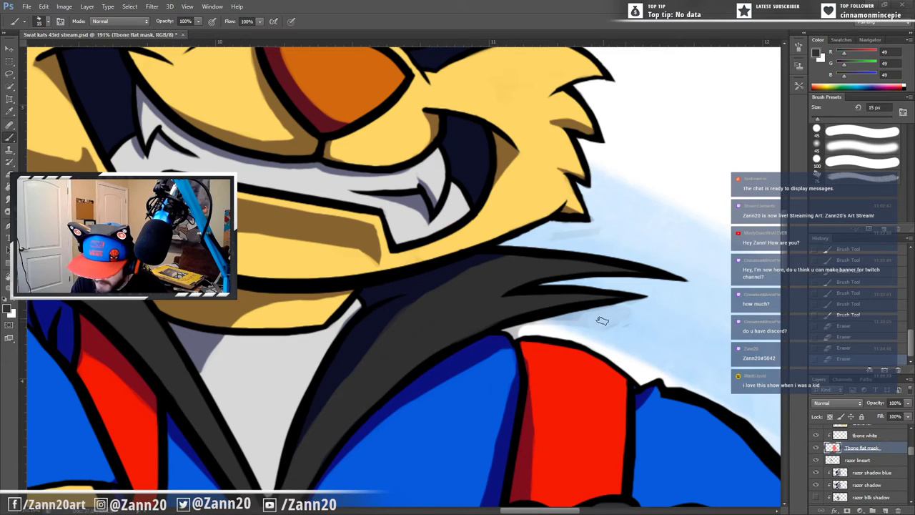
{"action": "mouse_move", "coordinate": [601, 328]}
{"action": "left_mouse_down"}
{"action": "mouse_move", "coordinate": [643, 326]}
{"action": "mouse_move", "coordinate": [574, 329]}
{"action": "mouse_move", "coordinate": [647, 316]}
{"action": "left_mouse_up"}
{"action": "mouse_move", "coordinate": [647, 317]}
{"action": "left_mouse_down"}
{"action": "mouse_move", "coordinate": [567, 325]}
{"action": "mouse_move", "coordinate": [668, 307]}
{"action": "mouse_move", "coordinate": [540, 330]}
{"action": "mouse_move", "coordinate": [631, 322]}
{"action": "mouse_move", "coordinate": [507, 331]}
{"action": "mouse_move", "coordinate": [568, 323]}
{"action": "left_mouse_up"}
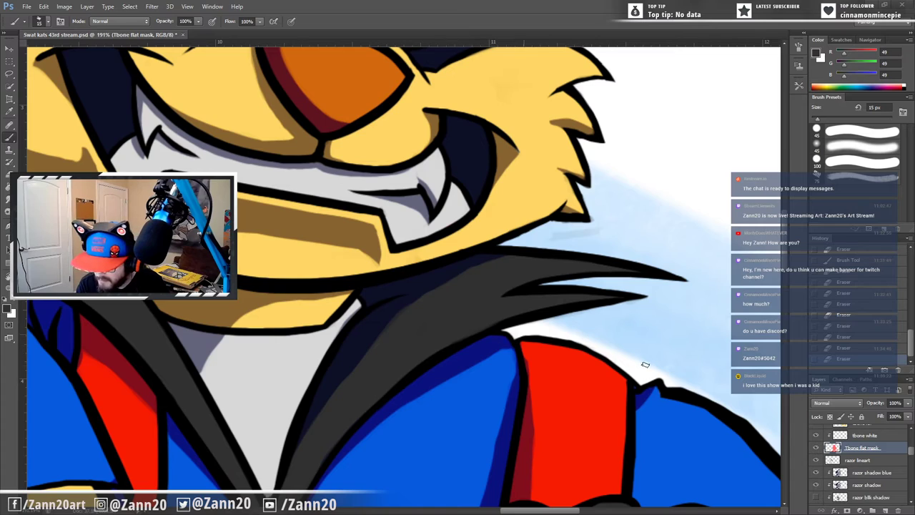
{"action": "left_click_drag", "start_coordinate": [645, 365], "coordinate": [635, 372]}
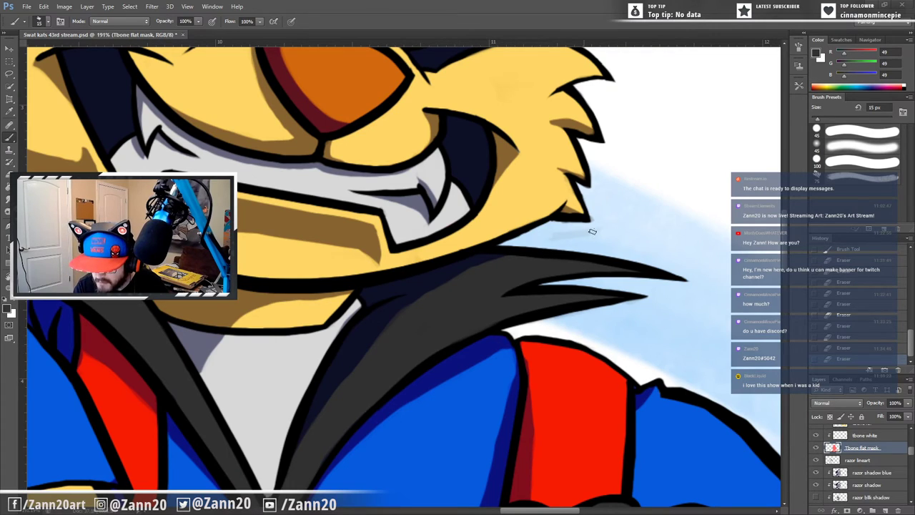
{"action": "left_click_drag", "start_coordinate": [601, 232], "coordinate": [600, 230]}
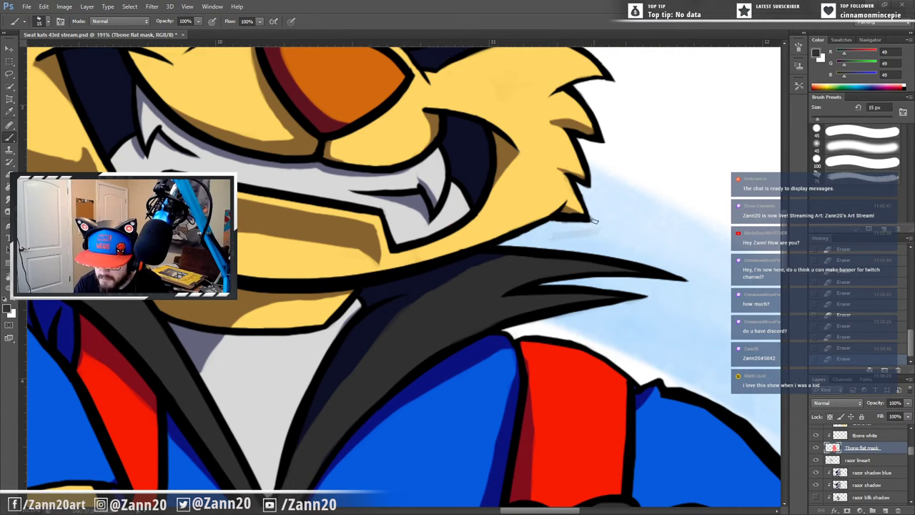
Step: Check the "Tbone flat mask" layer's visibility and erase the gray smudge below the yellow cat's cheek fur on "Tbone lineart"
{"action": "left_click", "coordinate": [817, 447]}
{"action": "left_click", "coordinate": [818, 448]}
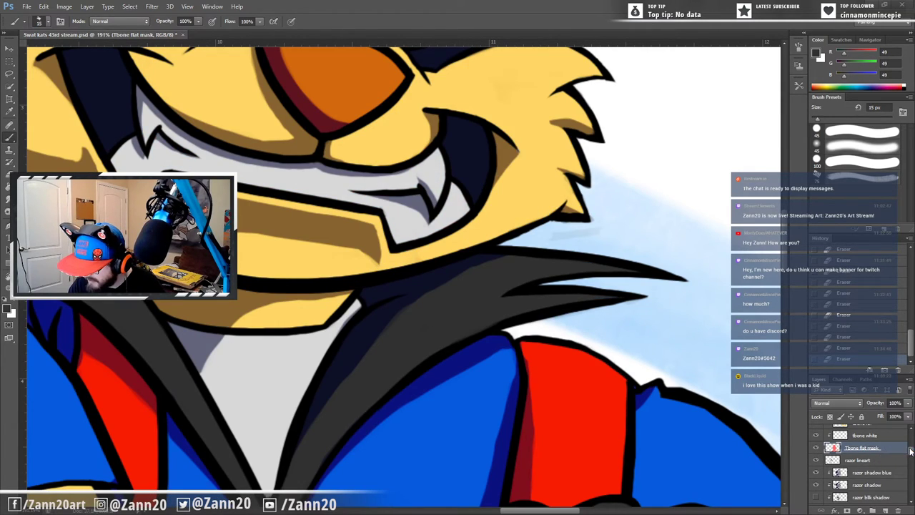
{"action": "left_click_drag", "start_coordinate": [912, 451], "coordinate": [912, 437]}
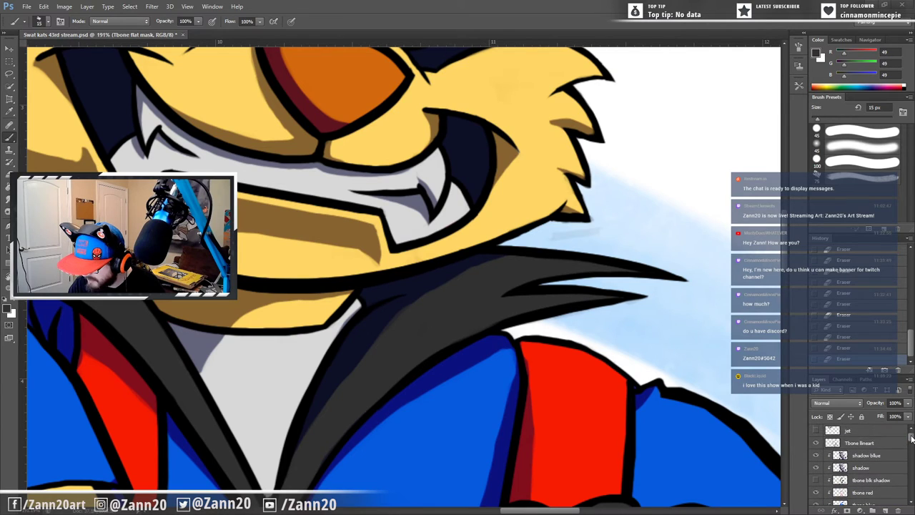
{"action": "left_click", "coordinate": [886, 443]}
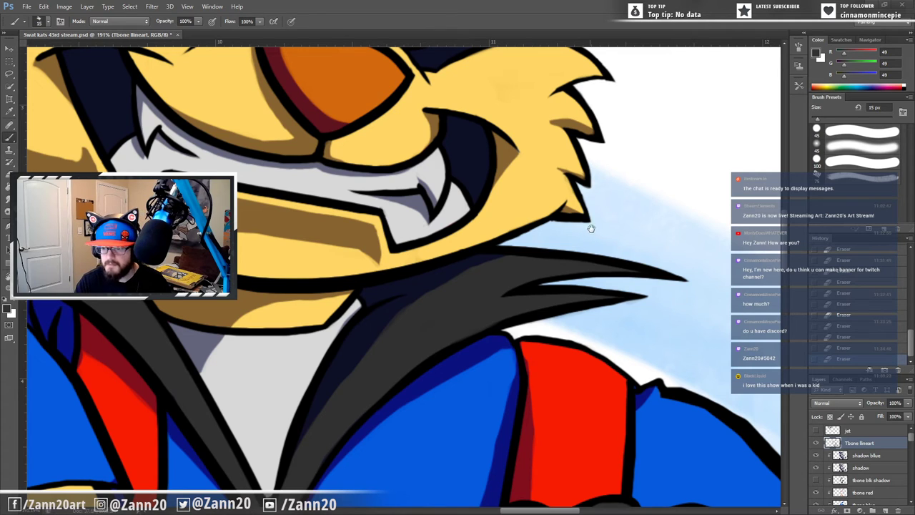
Step: Inspect the yellow cat's cheek, mask knot and nearby ear for stray marks, switching to the "Tbone flat mask" layer
{"action": "left_click_drag", "start_coordinate": [595, 224], "coordinate": [748, 336]}
{"action": "left_click_drag", "start_coordinate": [406, 365], "coordinate": [631, 442]}
{"action": "left_click_drag", "start_coordinate": [433, 203], "coordinate": [468, 331]}
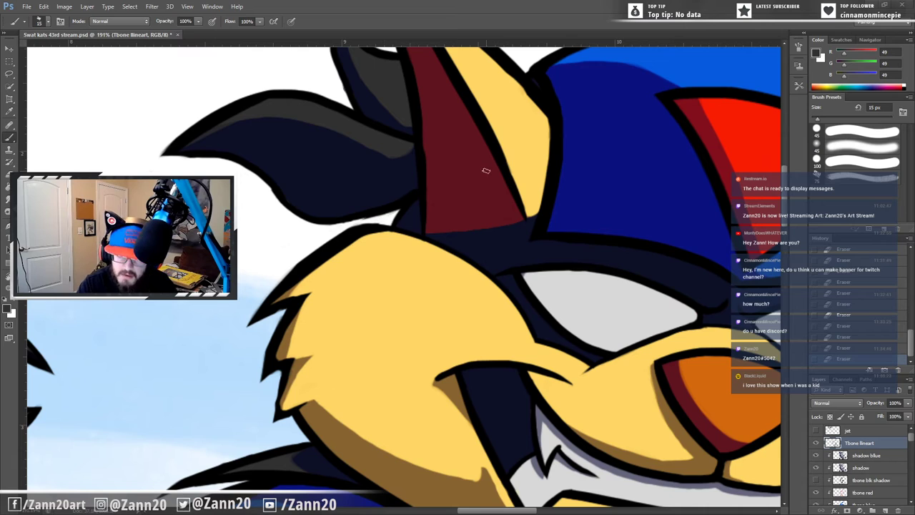
{"action": "left_click_drag", "start_coordinate": [477, 154], "coordinate": [484, 378]}
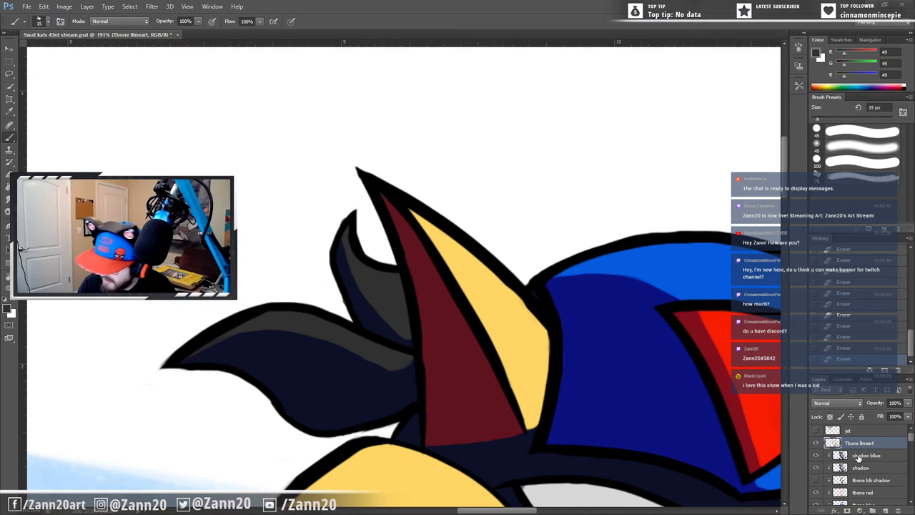
{"action": "scroll", "coordinate": [911, 449], "scroll_direction": "down", "scroll_amount": 3}
{"action": "scroll", "coordinate": [911, 449], "scroll_direction": "down", "scroll_amount": 2}
{"action": "left_click", "coordinate": [861, 469]}
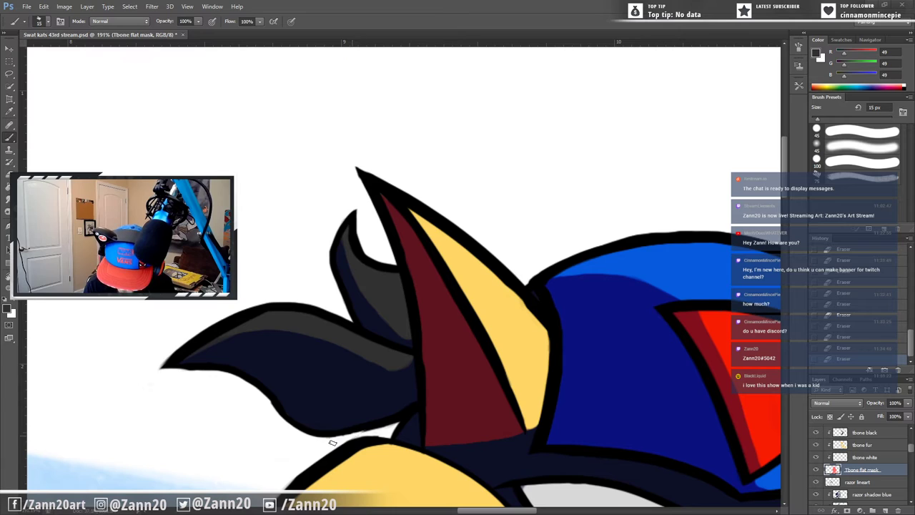
Step: Erase the gray smear at the tip of the yellow cat's ear farther from the mask knot on the "Tbone lineart" layer
{"action": "left_click_drag", "start_coordinate": [700, 409], "coordinate": [257, 320]}
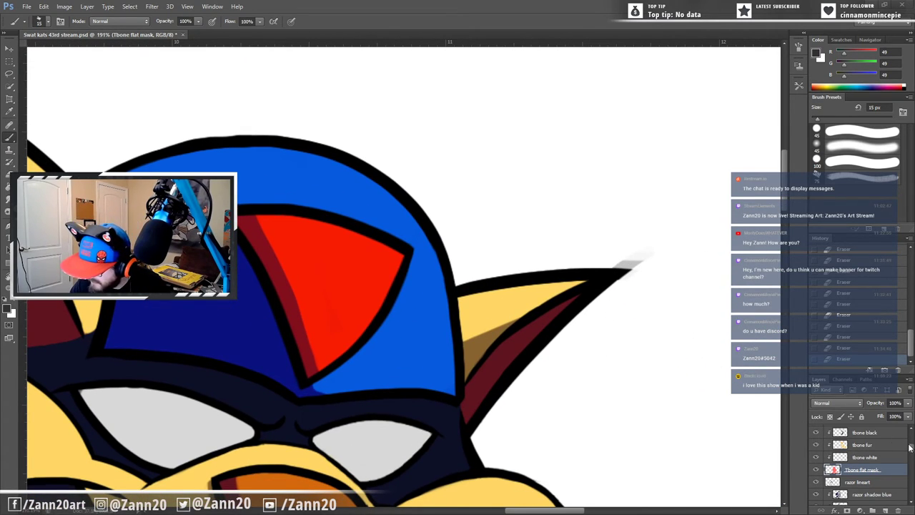
{"action": "scroll", "coordinate": [898, 447], "scroll_direction": "up", "scroll_amount": 5}
{"action": "left_click", "coordinate": [889, 434]}
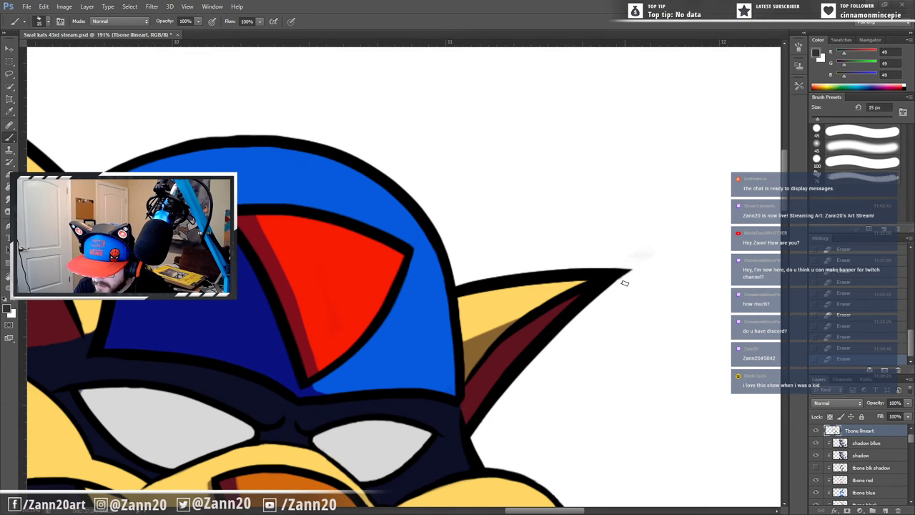
{"action": "left_click_drag", "start_coordinate": [549, 440], "coordinate": [558, 235]}
{"action": "left_click_drag", "start_coordinate": [517, 411], "coordinate": [562, 340]}
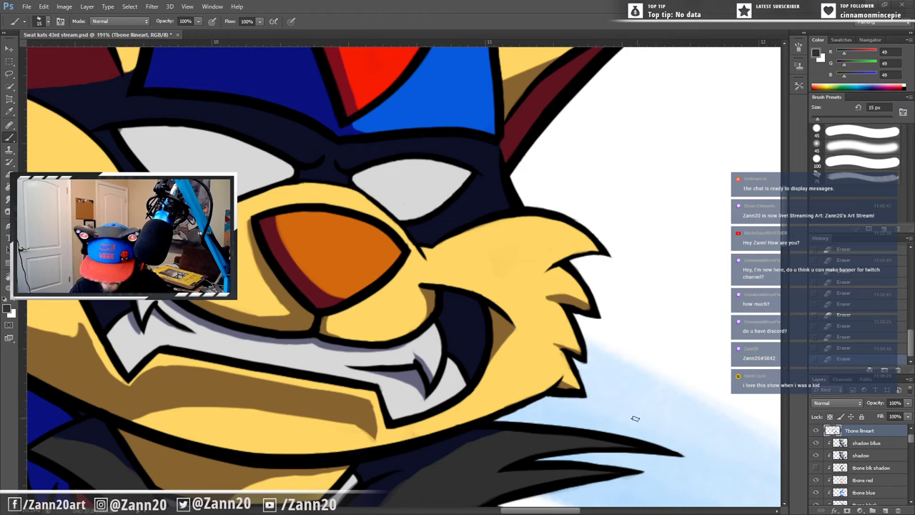
{"action": "left_click_drag", "start_coordinate": [599, 443], "coordinate": [602, 347]}
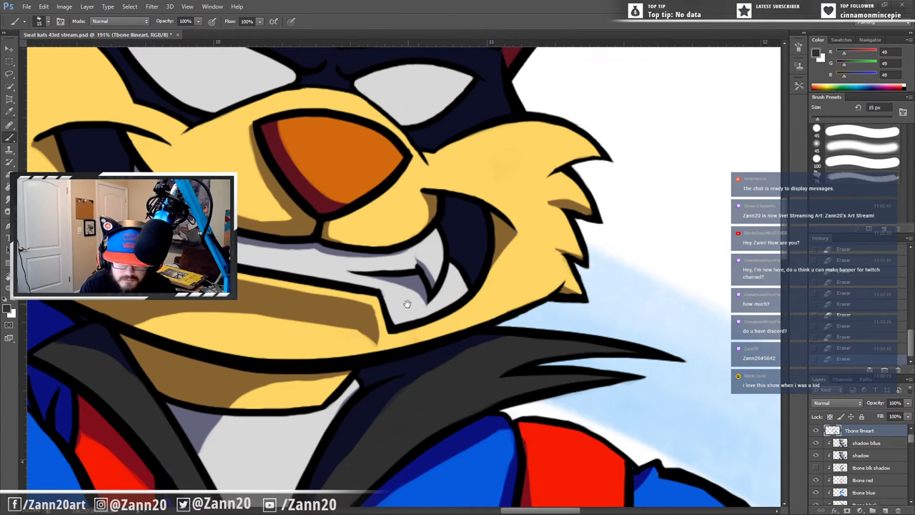
Step: Inspect the yellow cat's muzzle, collar, shoulder, gloved fists and tail for stray marks
{"action": "left_click_drag", "start_coordinate": [406, 304], "coordinate": [560, 320]}
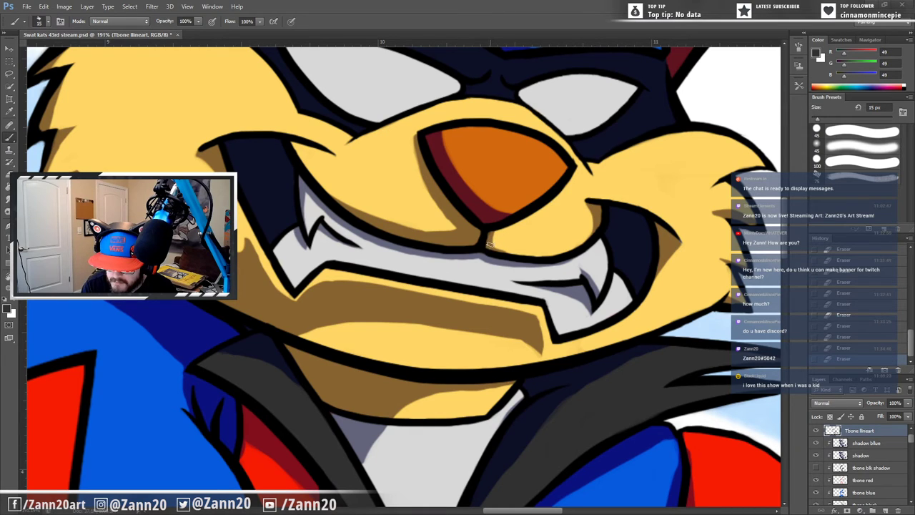
{"action": "left_click_drag", "start_coordinate": [574, 392], "coordinate": [543, 413]}
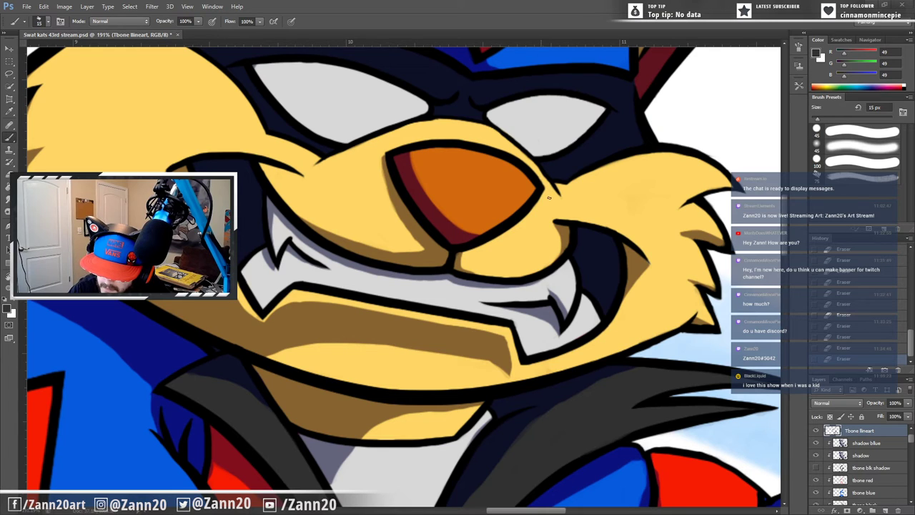
{"action": "left_click_drag", "start_coordinate": [534, 427], "coordinate": [506, 356]}
{"action": "left_click_drag", "start_coordinate": [514, 394], "coordinate": [520, 374]}
{"action": "left_click_drag", "start_coordinate": [637, 450], "coordinate": [398, 270]}
{"action": "left_click_drag", "start_coordinate": [576, 459], "coordinate": [640, 419]}
{"action": "key", "text": "z"}
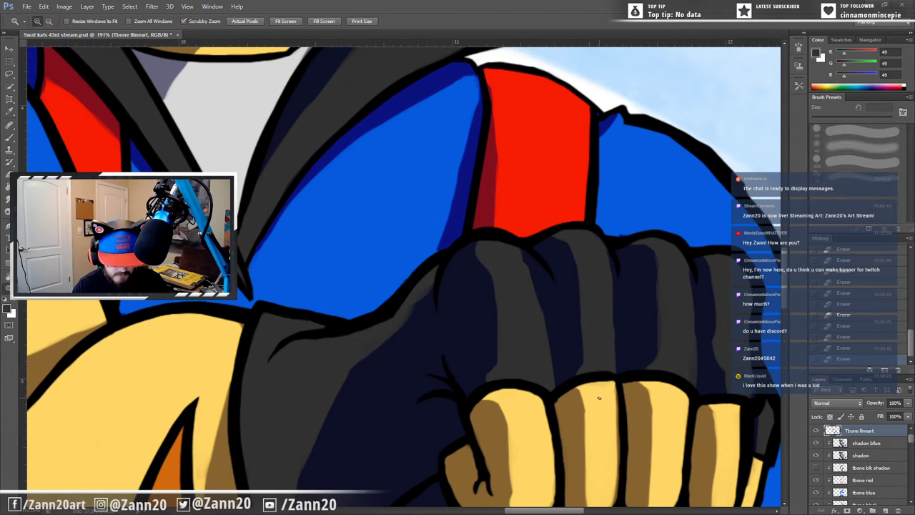
{"action": "mouse_move", "coordinate": [593, 411]}
{"action": "left_mouse_down"}
{"action": "mouse_move", "coordinate": [562, 455]}
{"action": "mouse_move", "coordinate": [568, 435]}
{"action": "mouse_move", "coordinate": [545, 257]}
{"action": "left_mouse_up"}
{"action": "key", "text": "b"}
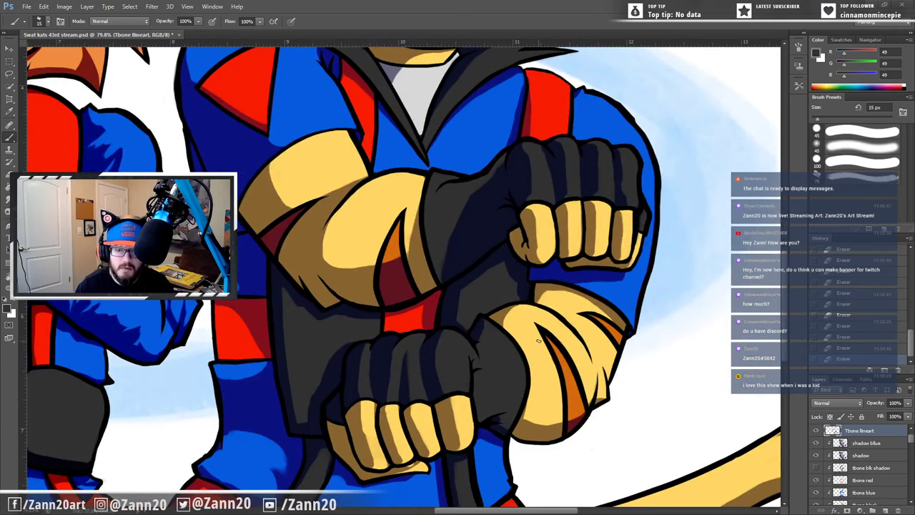
{"action": "left_click_drag", "start_coordinate": [585, 464], "coordinate": [609, 382]}
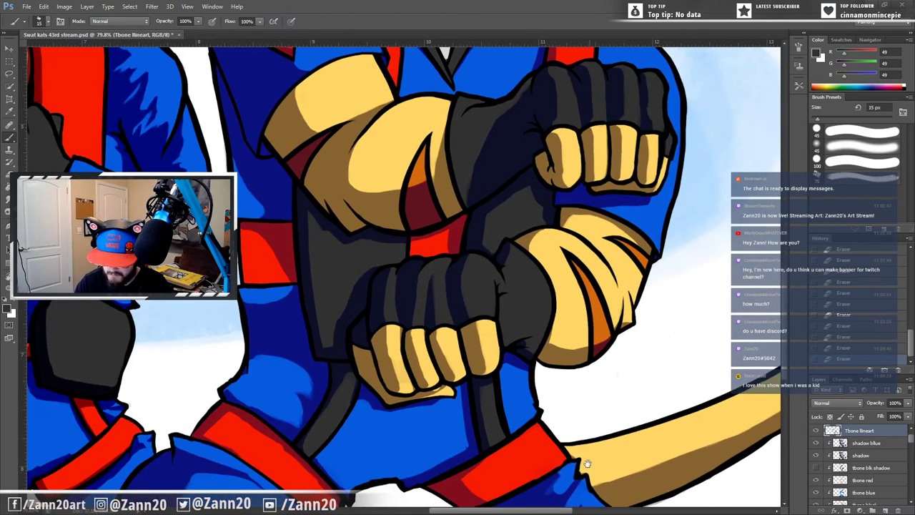
{"action": "left_click_drag", "start_coordinate": [588, 464], "coordinate": [551, 320]}
{"action": "left_click_drag", "start_coordinate": [586, 357], "coordinate": [286, 452]}
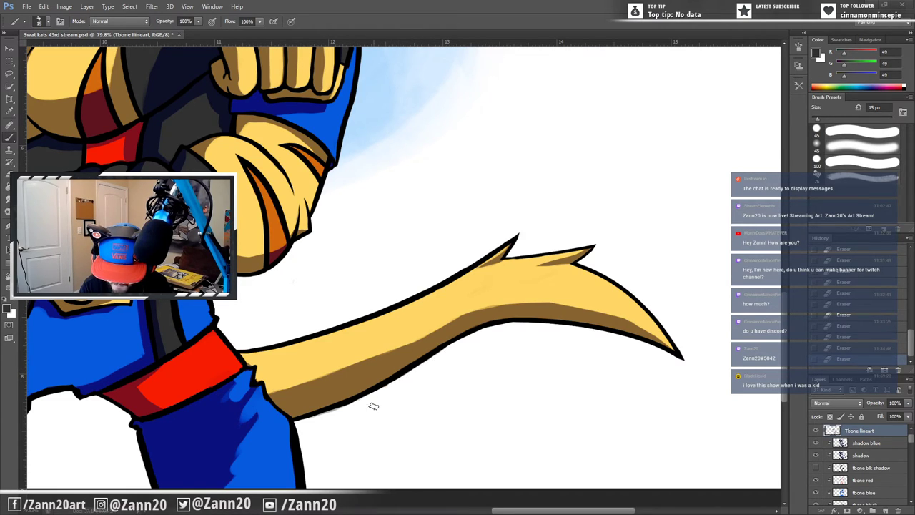
Step: Examine the underside of the yellow cat's tail while switching between its layers, toggling "tbone blue" off and on, and select "tbone blue"
{"action": "scroll", "coordinate": [911, 442], "scroll_direction": "down", "scroll_amount": 5}
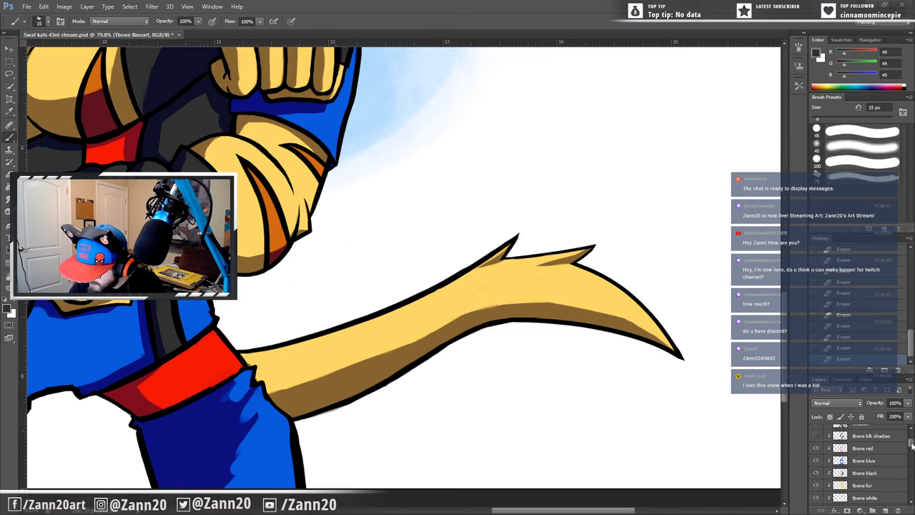
{"action": "left_click", "coordinate": [861, 474]}
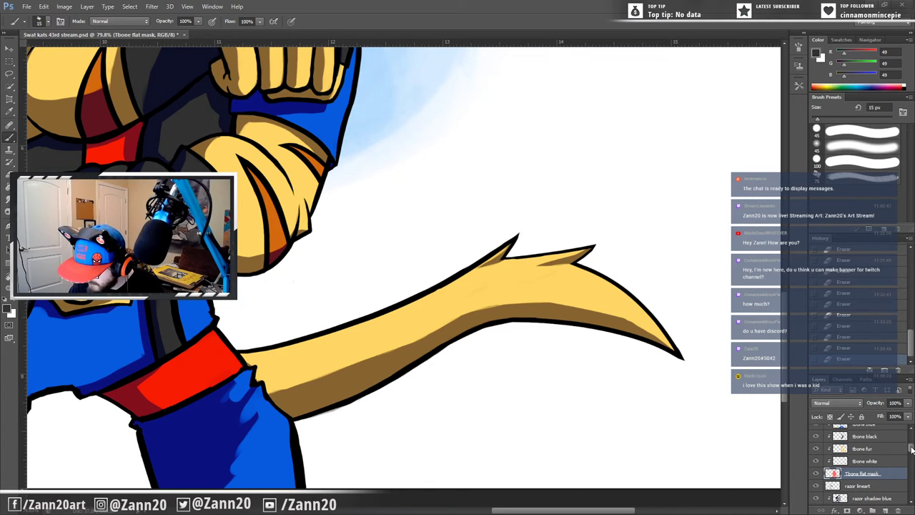
{"action": "scroll", "coordinate": [911, 449], "scroll_direction": "up", "scroll_amount": 3}
{"action": "left_click", "coordinate": [870, 454]}
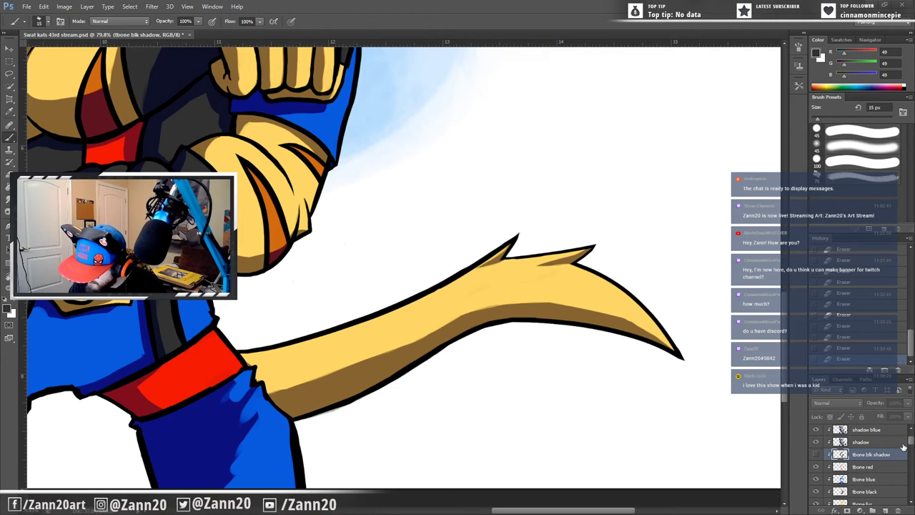
{"action": "scroll", "coordinate": [911, 442], "scroll_direction": "up", "scroll_amount": 1}
{"action": "left_click", "coordinate": [861, 430]}
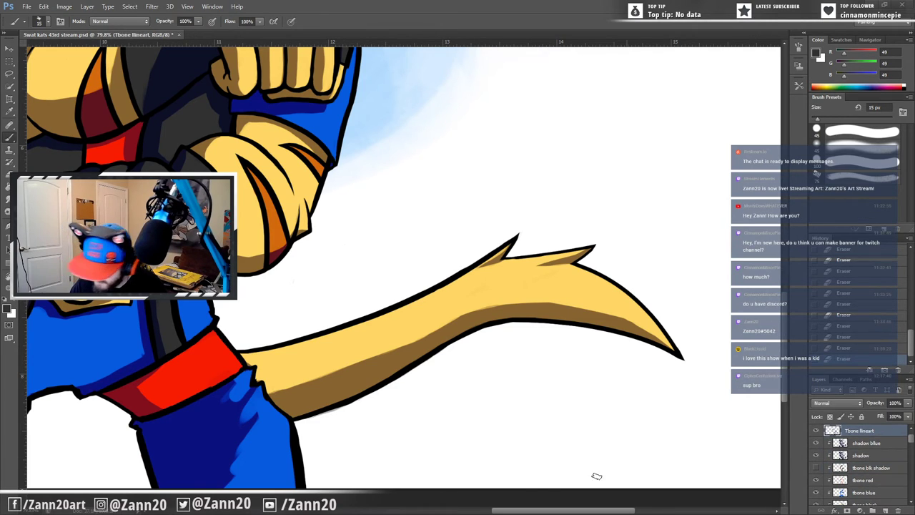
{"action": "key", "text": "ctrl+space"}
{"action": "left_click_drag", "start_coordinate": [314, 419], "coordinate": [363, 384]}
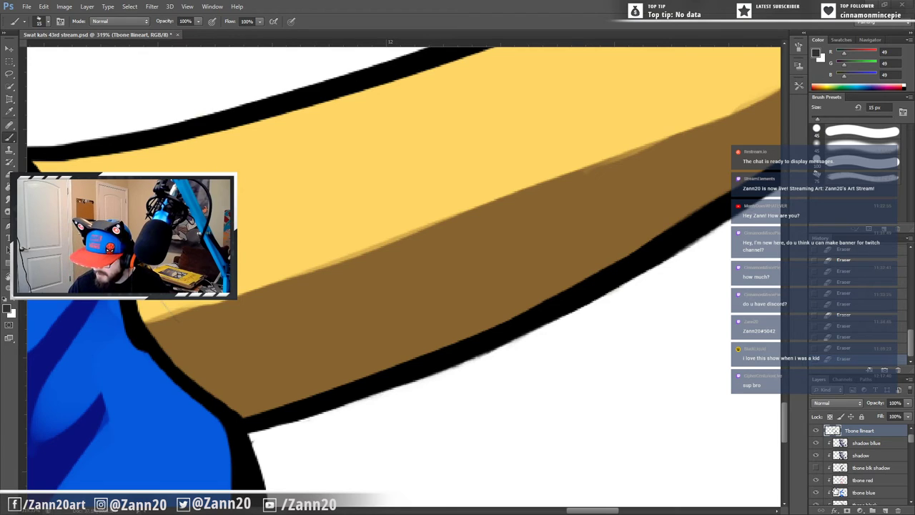
{"action": "left_click", "coordinate": [817, 493]}
{"action": "left_click", "coordinate": [817, 493]}
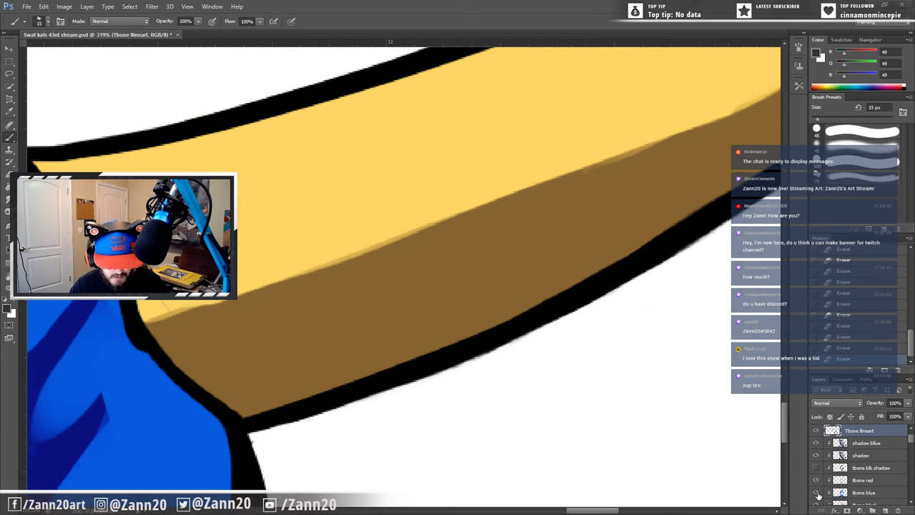
{"action": "left_click", "coordinate": [856, 495]}
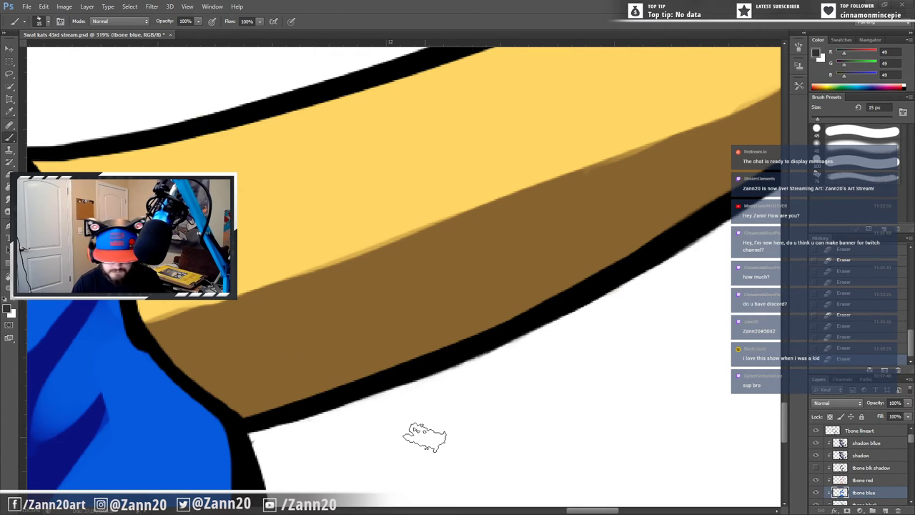
Step: Erase the stray dark line on the yellow cat's red leg strap on "shadow" and the gray mark beside the thigh on "Tbone lineart"
{"action": "left_click_drag", "start_coordinate": [332, 438], "coordinate": [497, 345]}
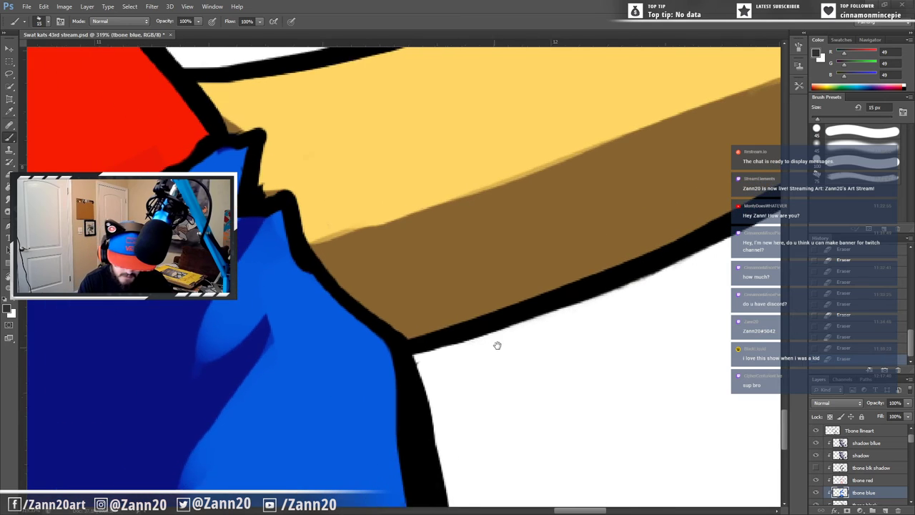
{"action": "key", "text": "z"}
{"action": "left_click_drag", "start_coordinate": [404, 357], "coordinate": [356, 433]}
{"action": "key", "text": "b"}
{"action": "left_click_drag", "start_coordinate": [240, 393], "coordinate": [464, 398]}
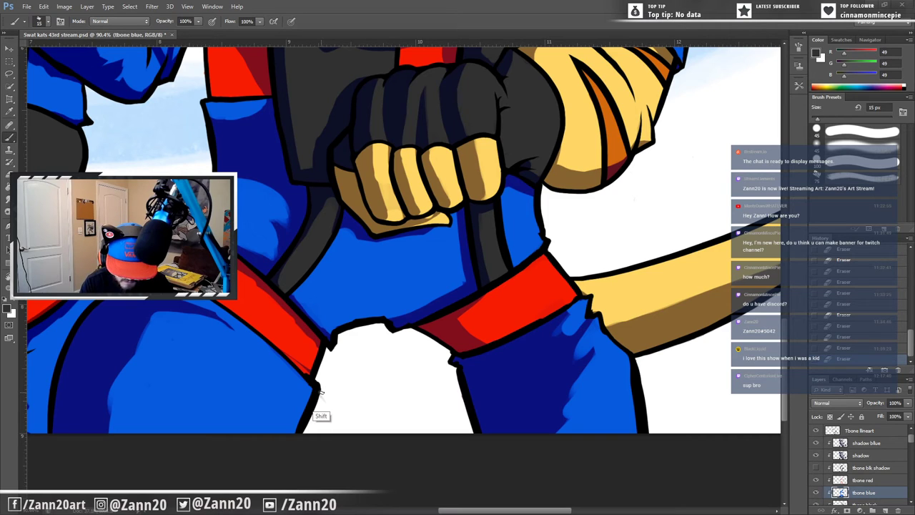
{"action": "left_click_drag", "start_coordinate": [321, 384], "coordinate": [355, 370]}
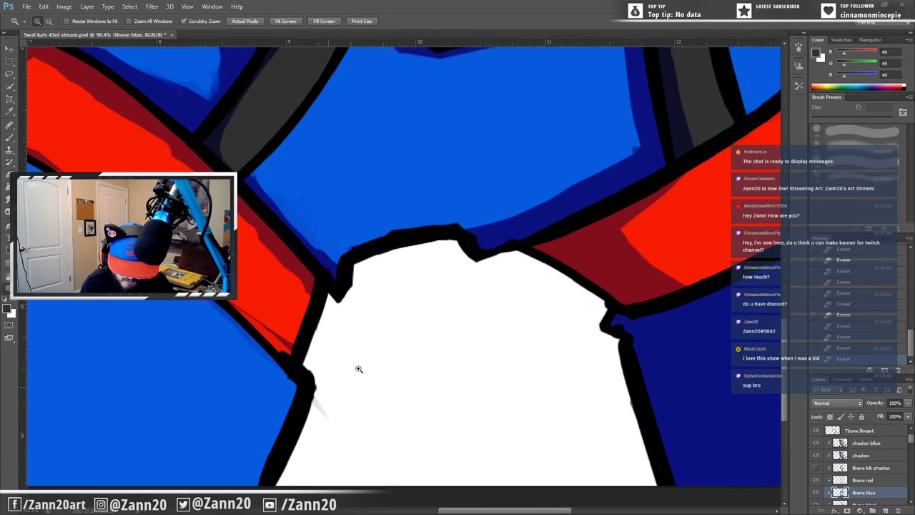
{"action": "left_click", "coordinate": [861, 455]}
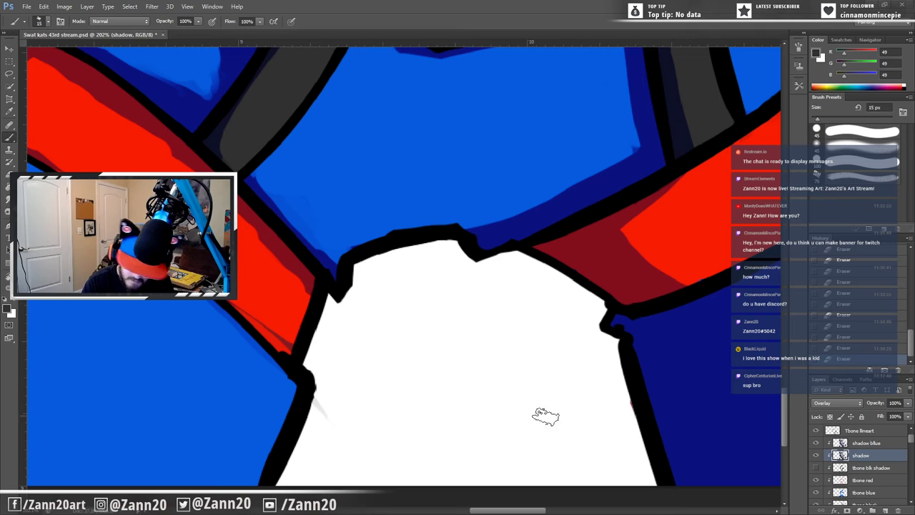
{"action": "key", "text": "alt+bracketright"}
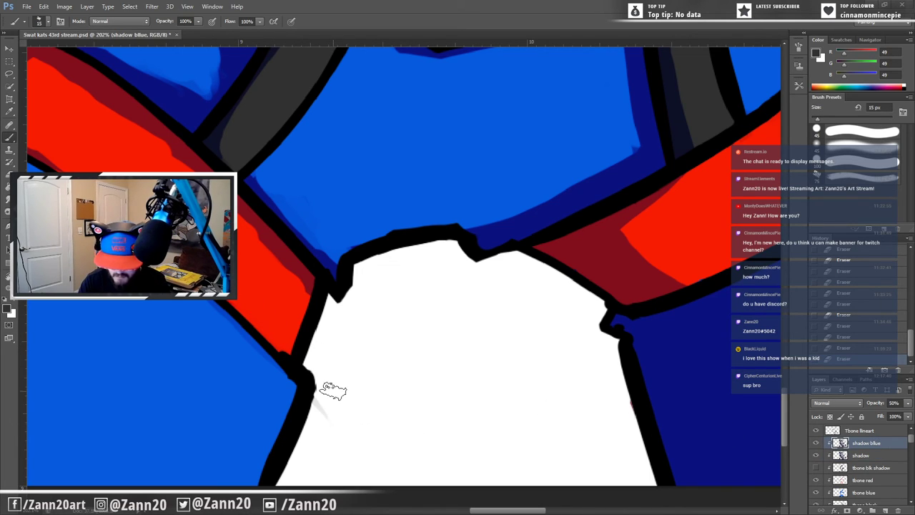
{"action": "left_click", "coordinate": [862, 431]}
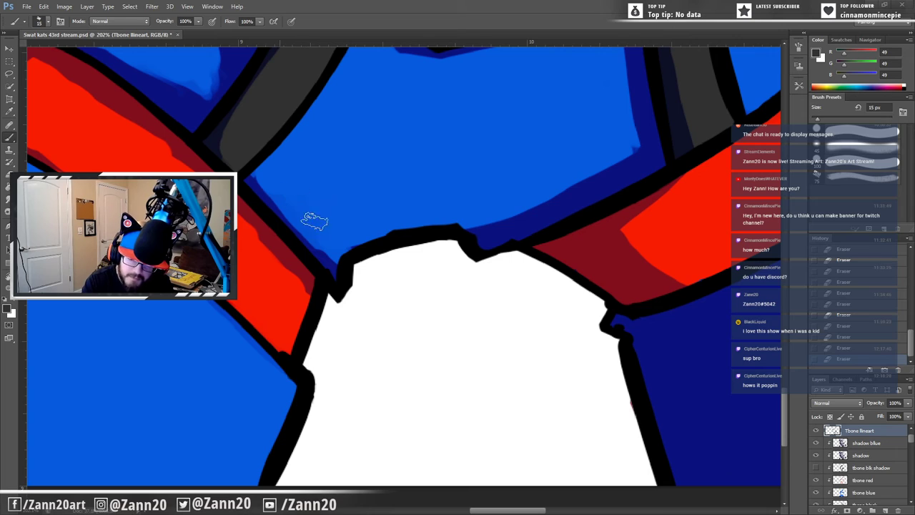
Step: Clean up the leftover shading along the blue pelvis beside the red strap, alternating between the "shadow" and "shadow blue" layers
{"action": "left_click", "coordinate": [872, 456]}
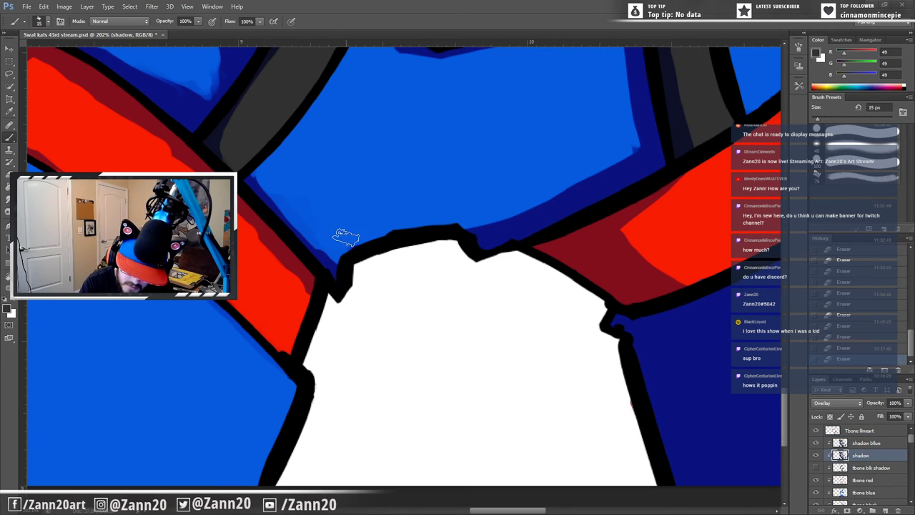
{"action": "left_click", "coordinate": [869, 443]}
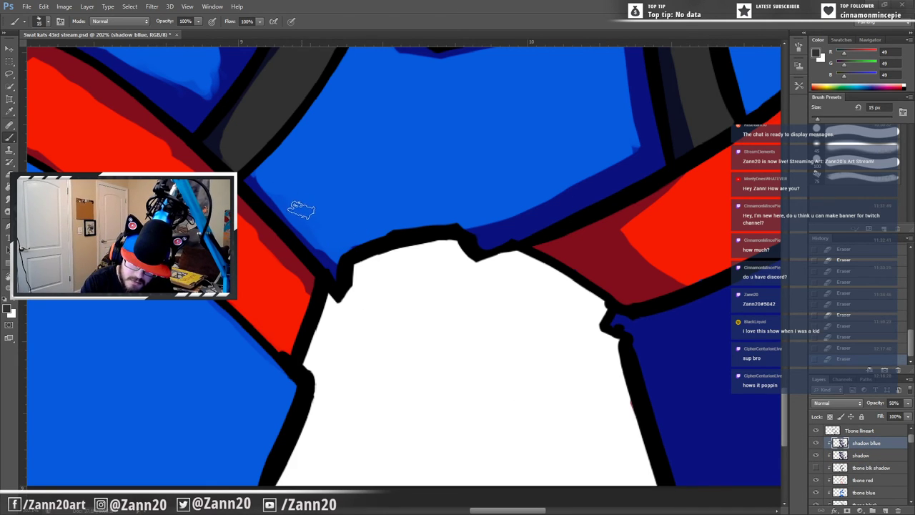
{"action": "left_click", "coordinate": [865, 455]}
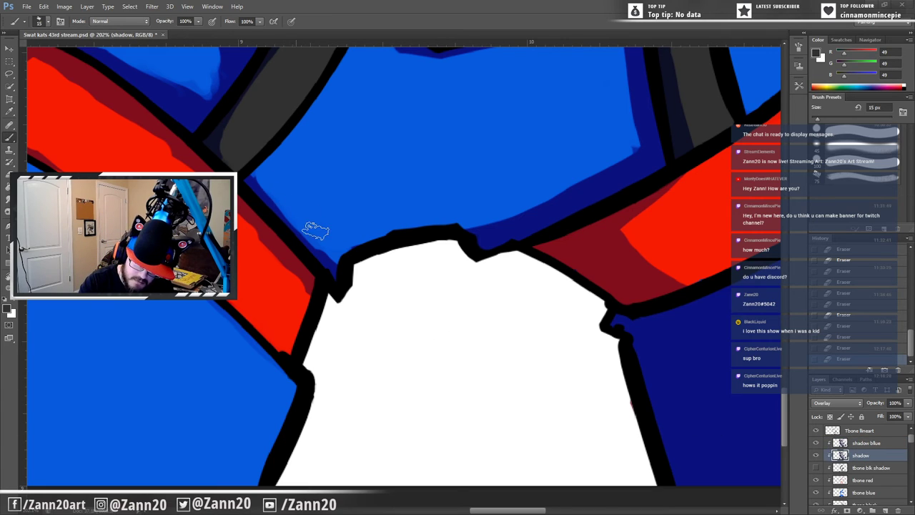
Step: Erase the small dark specks on the yellow cat's raised blue thigh using the "shadow" and "shadow blue" layers
{"action": "left_click_drag", "start_coordinate": [336, 409], "coordinate": [654, 285]}
{"action": "left_click_drag", "start_coordinate": [353, 306], "coordinate": [456, 413]}
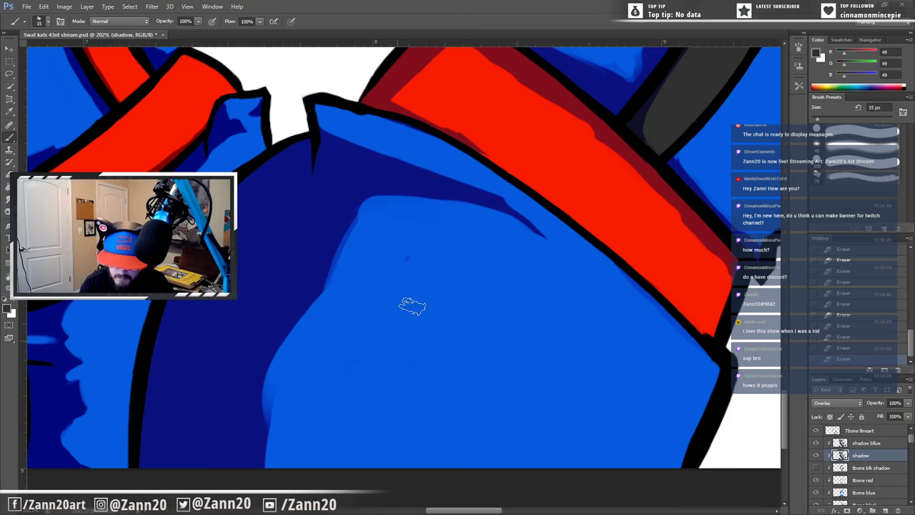
{"action": "left_click", "coordinate": [881, 442]}
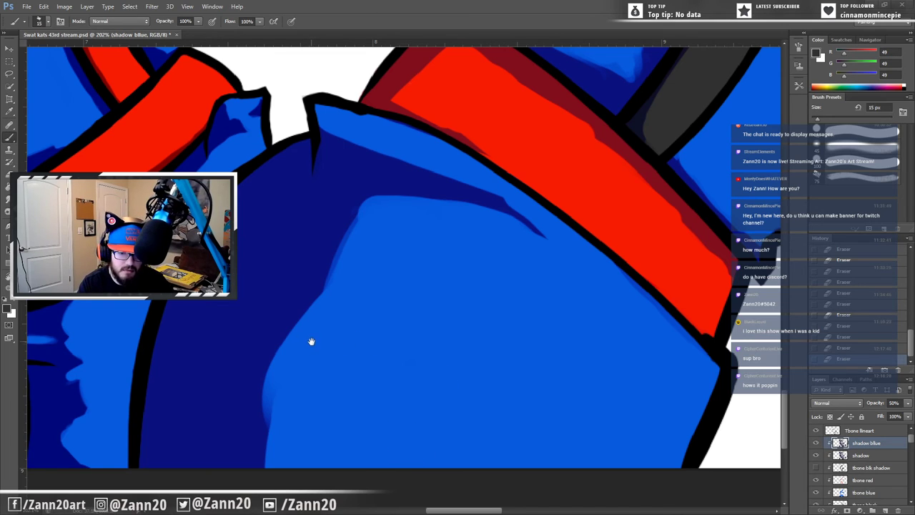
Step: Erase the gray smudge beneath the orange cat's tail near the hip on the "razor flat mask" layer
{"action": "left_click_drag", "start_coordinate": [311, 341], "coordinate": [450, 405]}
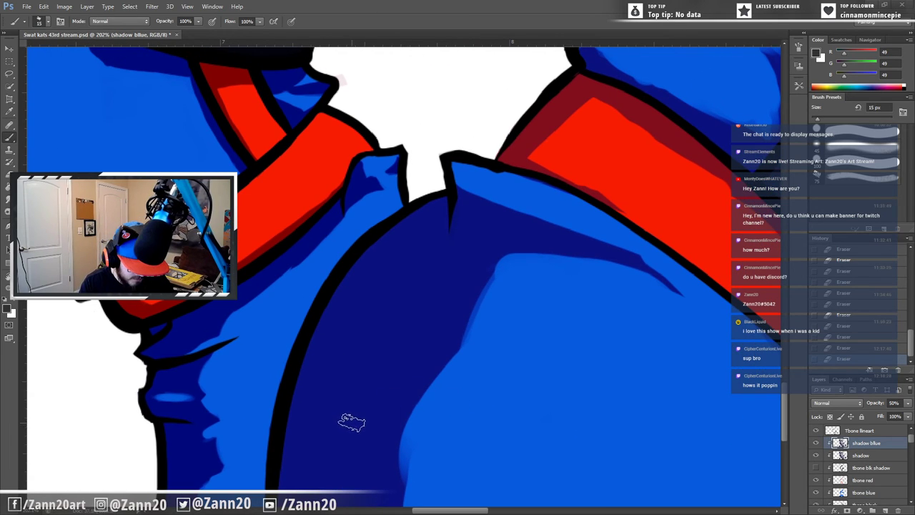
{"action": "key", "text": "z"}
{"action": "left_click_drag", "start_coordinate": [374, 353], "coordinate": [350, 382]}
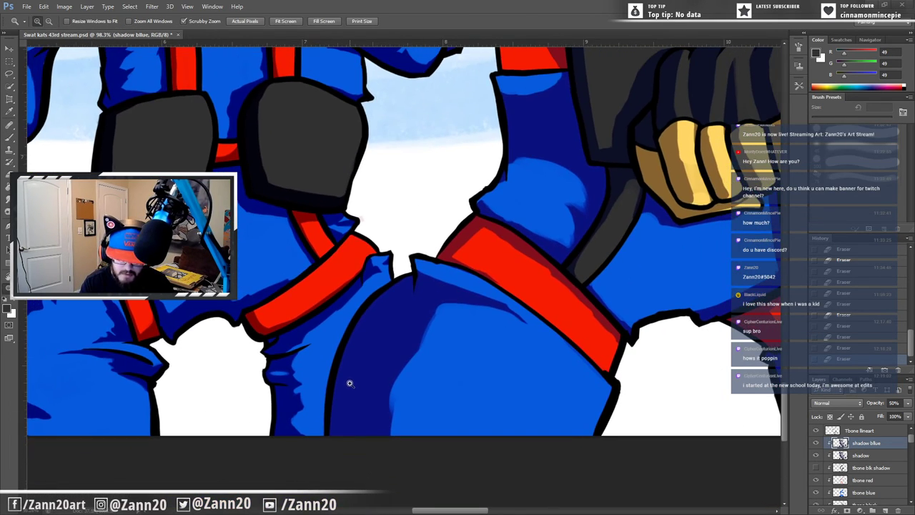
{"action": "key", "text": "b"}
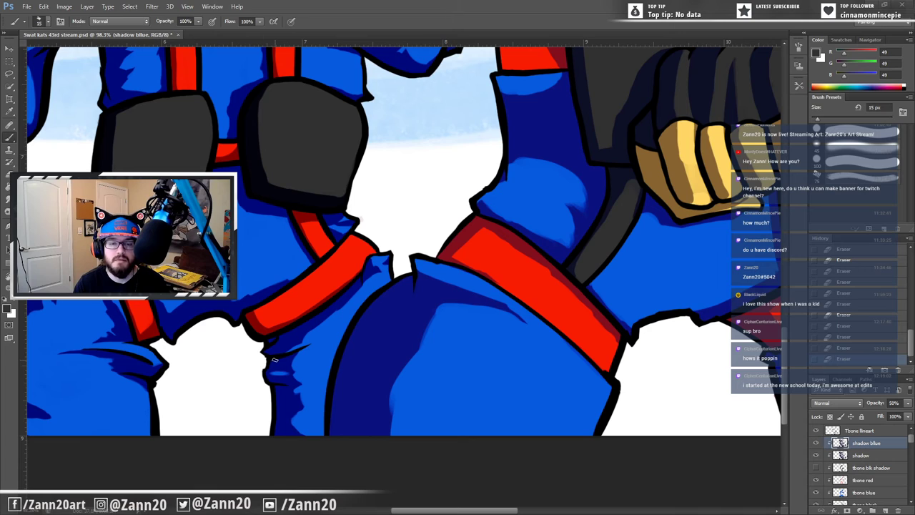
{"action": "scroll", "coordinate": [274, 360], "scroll_direction": "left", "scroll_amount": 3}
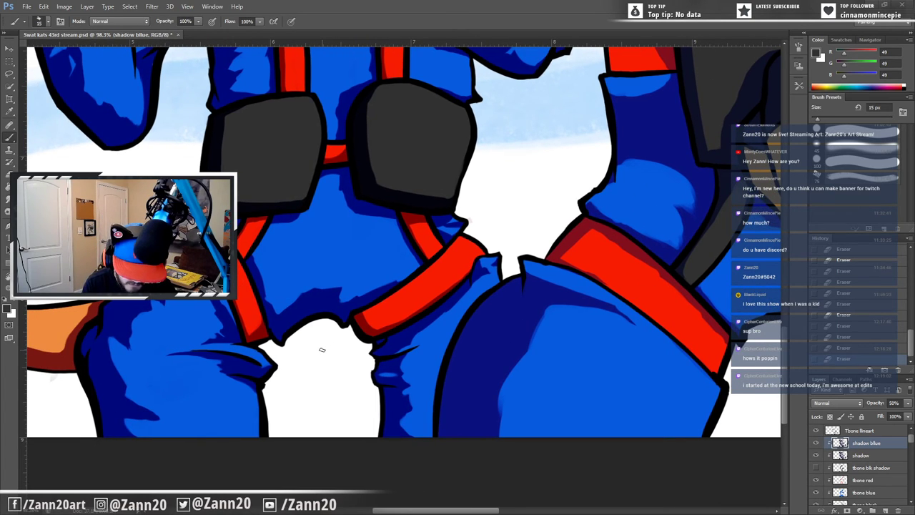
{"action": "left_click_drag", "start_coordinate": [285, 408], "coordinate": [356, 420]}
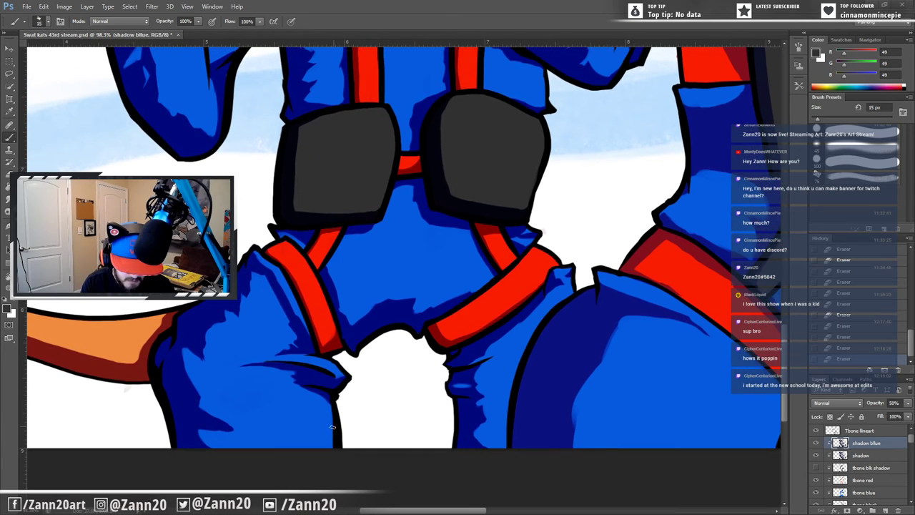
{"action": "scroll", "coordinate": [399, 425], "scroll_direction": "left", "scroll_amount": 2}
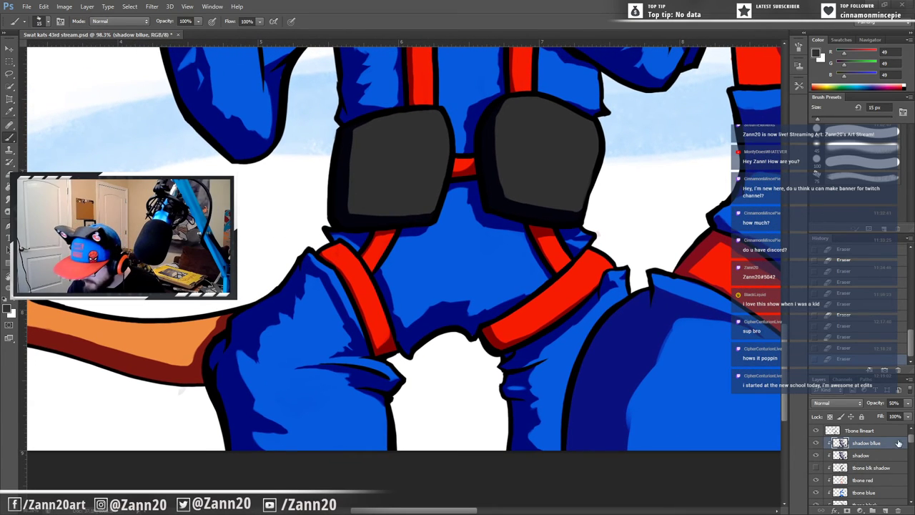
{"action": "left_click_drag", "start_coordinate": [912, 442], "coordinate": [912, 463]}
{"action": "left_click", "coordinate": [877, 471]}
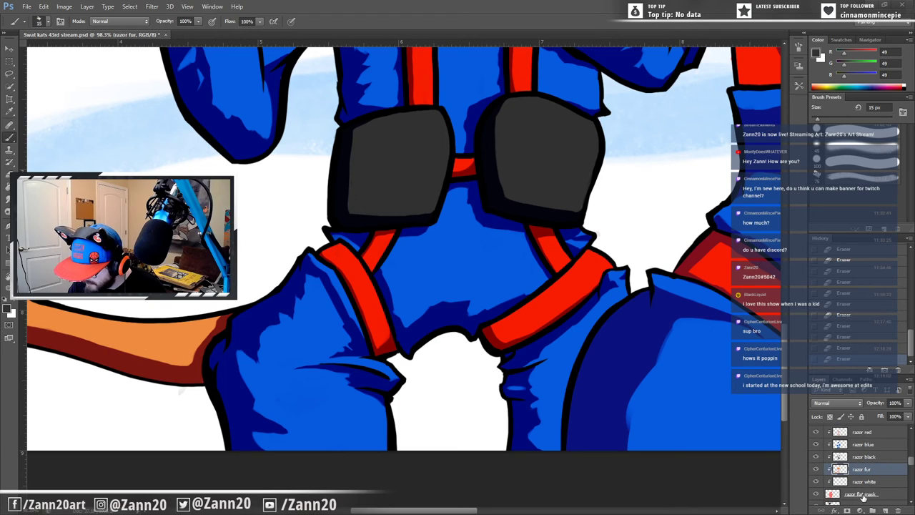
{"action": "left_click", "coordinate": [864, 495]}
{"action": "left_click_drag", "start_coordinate": [186, 395], "coordinate": [172, 394]}
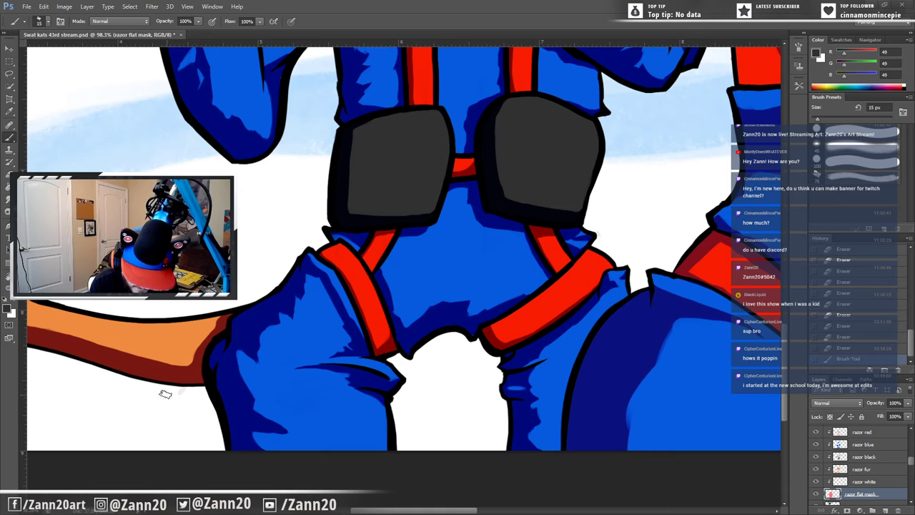
Step: Inspect the orange cat's tail, torso, arms and head for stray marks, checking the "razor lineart" and "Tbone flat mask" layers
{"action": "left_click_drag", "start_coordinate": [287, 404], "coordinate": [322, 427]}
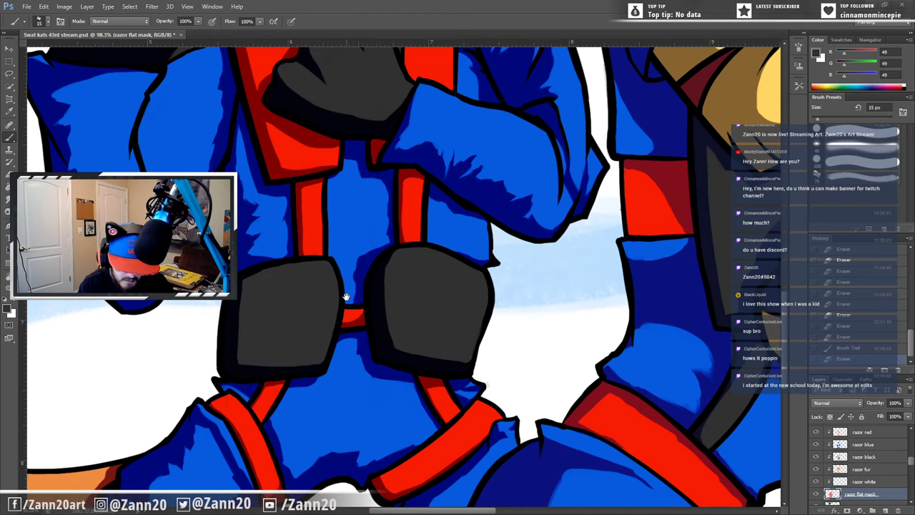
{"action": "left_click_drag", "start_coordinate": [346, 296], "coordinate": [371, 406]}
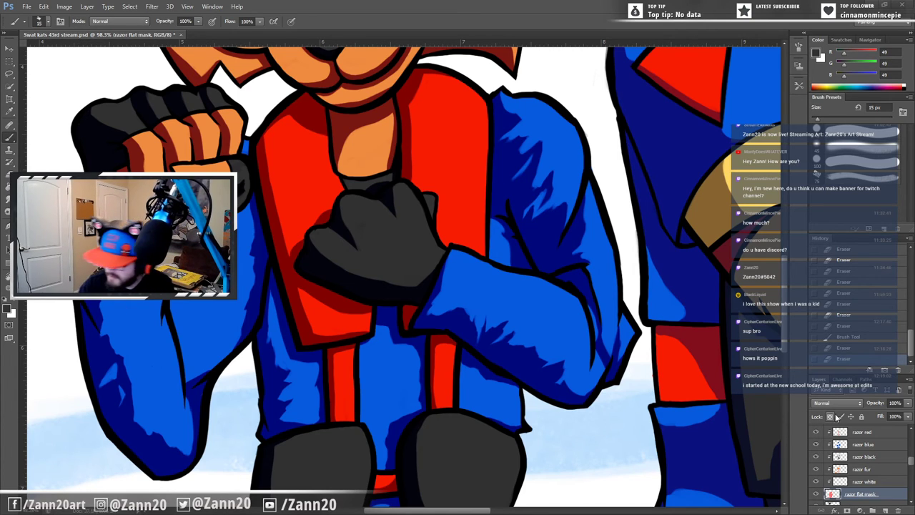
{"action": "scroll", "coordinate": [909, 458], "scroll_direction": "up", "scroll_amount": 3}
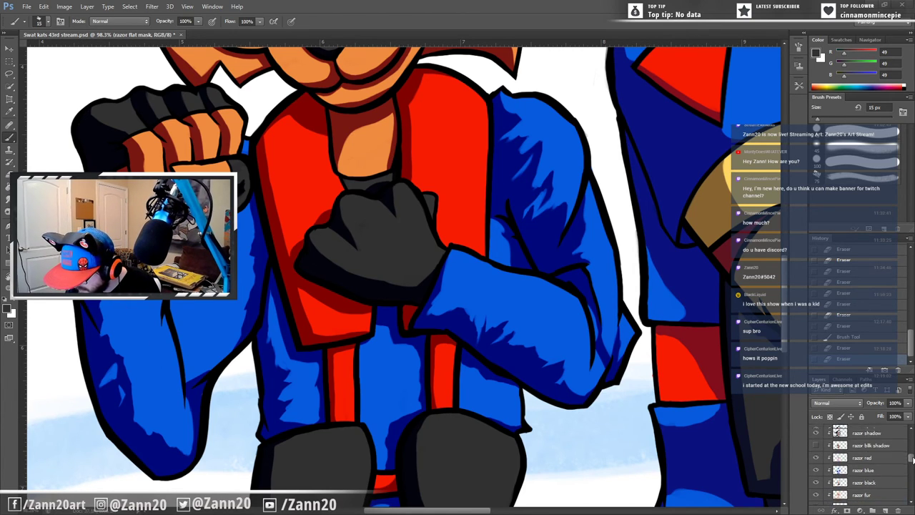
{"action": "left_click", "coordinate": [889, 448]}
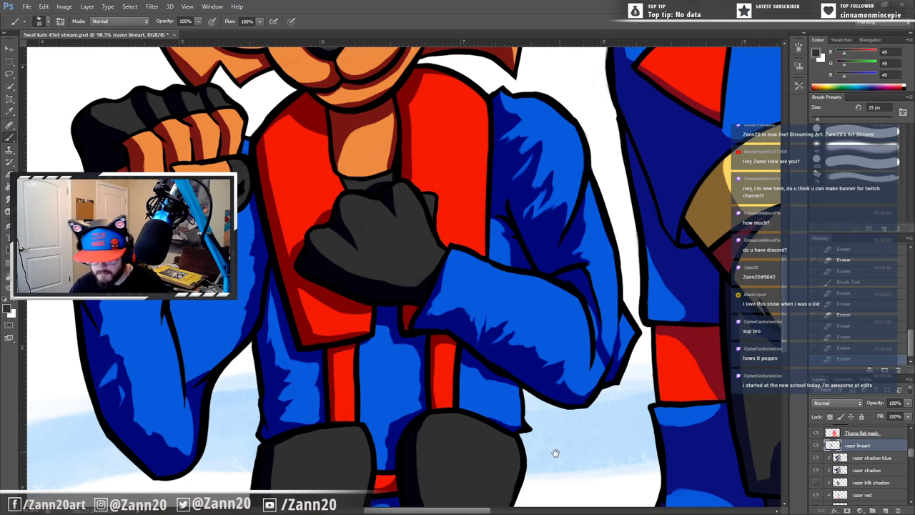
{"action": "left_click_drag", "start_coordinate": [415, 371], "coordinate": [412, 417]}
{"action": "left_click_drag", "start_coordinate": [425, 336], "coordinate": [392, 428]}
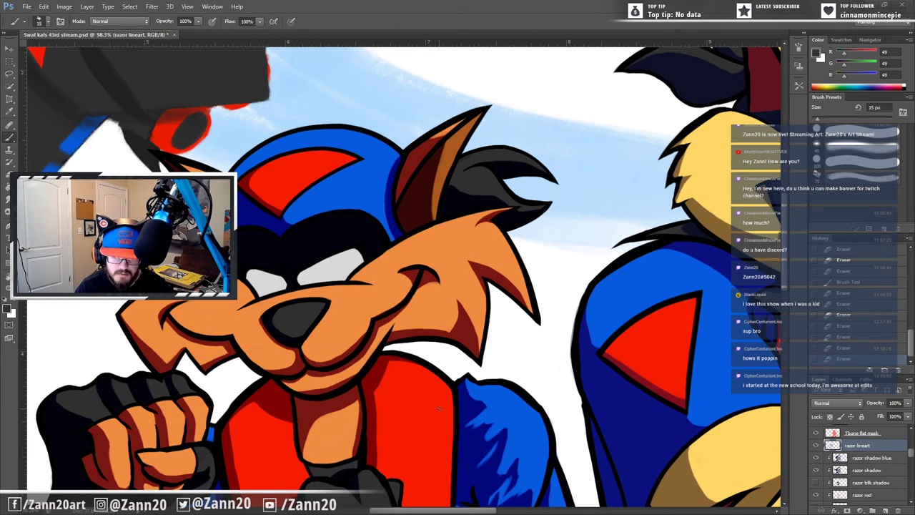
{"action": "left_click_drag", "start_coordinate": [418, 427], "coordinate": [465, 264]}
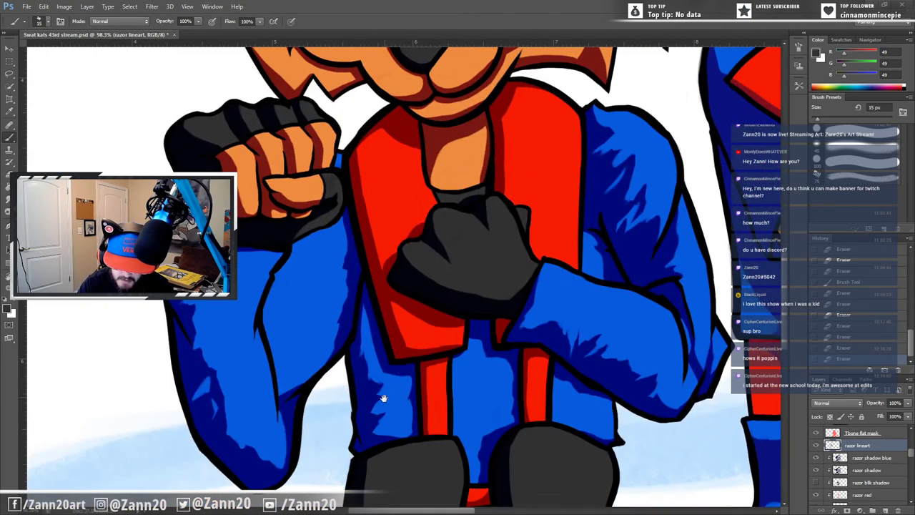
{"action": "left_click_drag", "start_coordinate": [380, 394], "coordinate": [392, 383]}
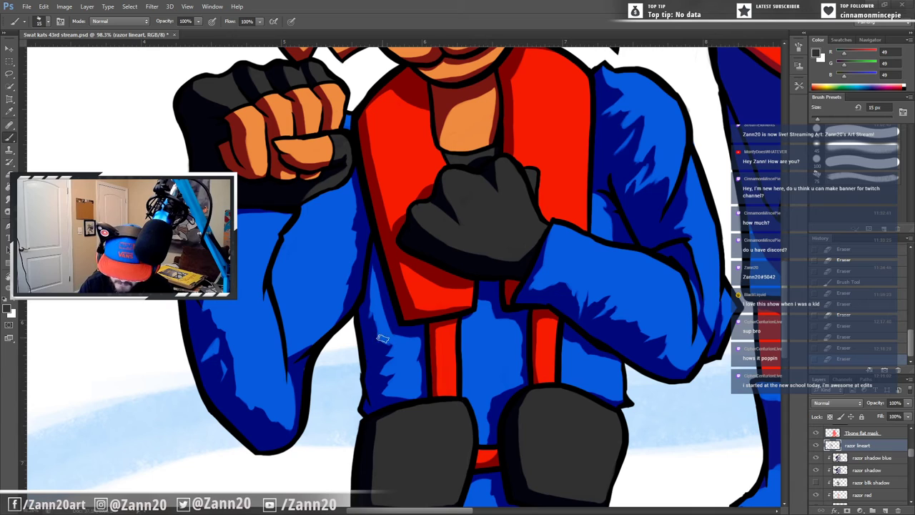
{"action": "left_click_drag", "start_coordinate": [520, 441], "coordinate": [508, 233]}
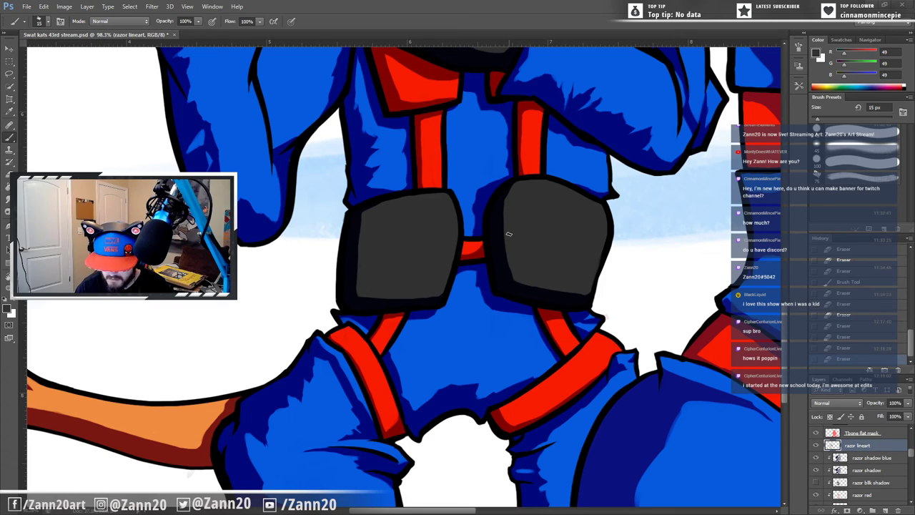
{"action": "left_click", "coordinate": [859, 434]}
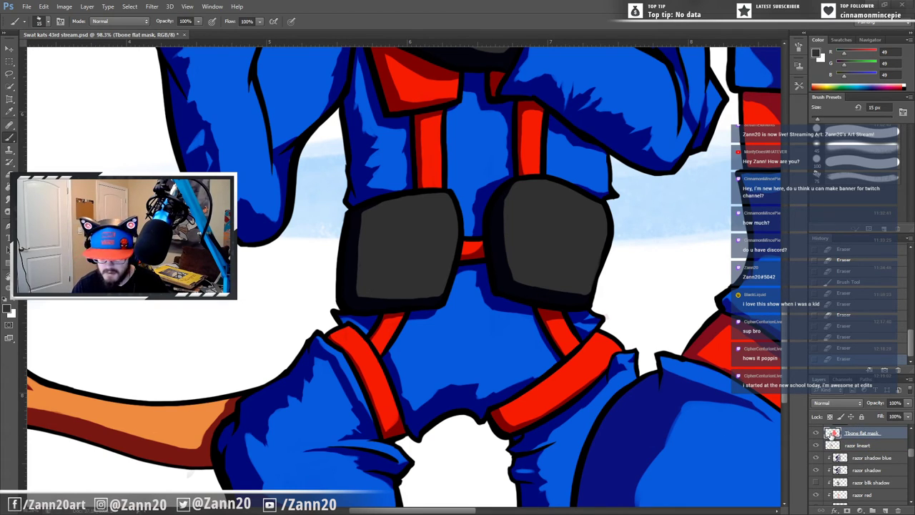
{"action": "left_click_drag", "start_coordinate": [910, 452], "coordinate": [913, 494]}
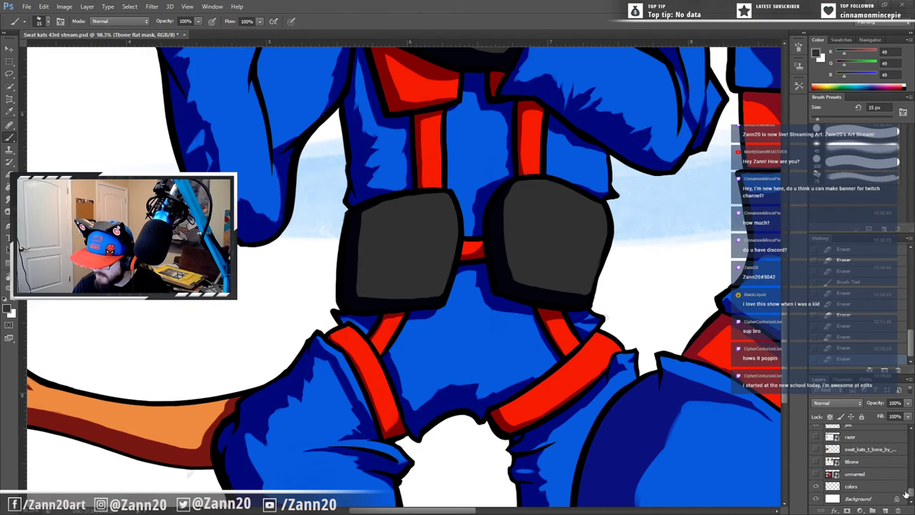
{"action": "left_click_drag", "start_coordinate": [909, 496], "coordinate": [912, 454]}
Step: Hide the "jett" reference image layer and sample the pink swatch from the color palette as the brush color
{"action": "left_click_drag", "start_coordinate": [211, 202], "coordinate": [472, 435]}
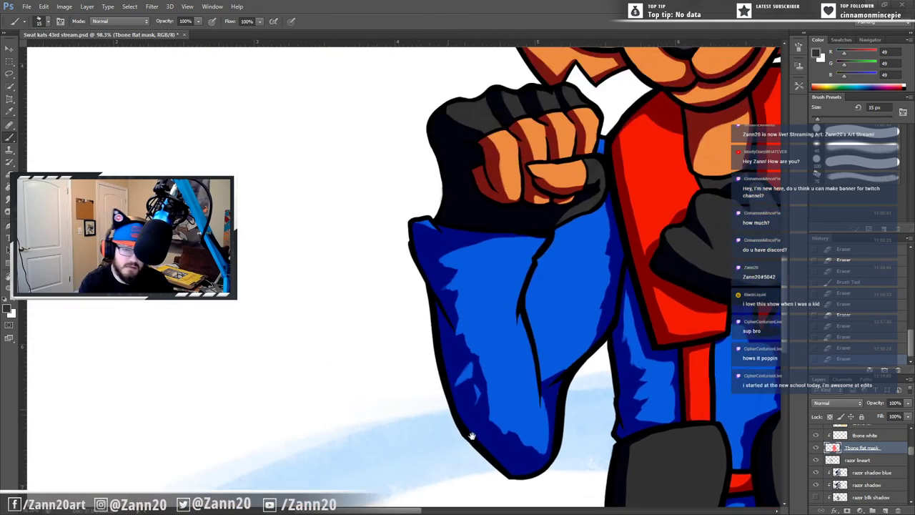
{"action": "left_click_drag", "start_coordinate": [346, 302], "coordinate": [458, 411]}
{"action": "key", "text": "z"}
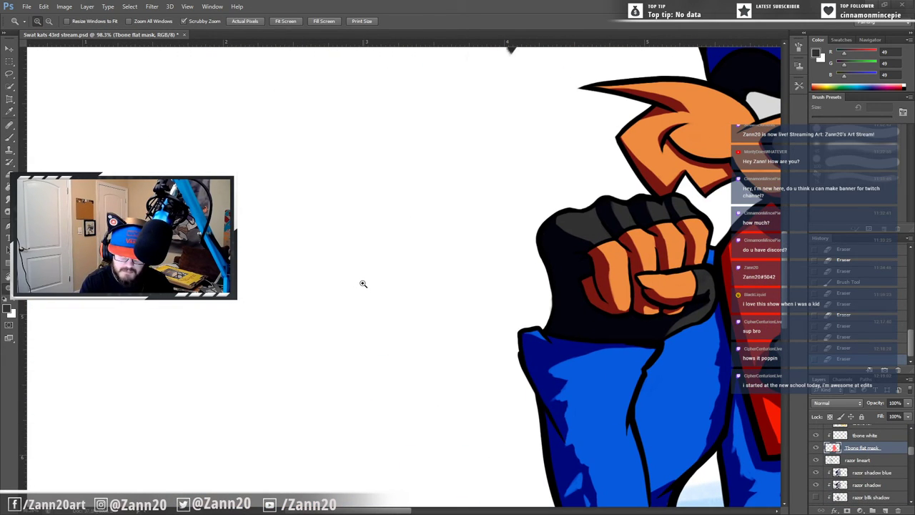
{"action": "left_click_drag", "start_coordinate": [363, 284], "coordinate": [330, 308]}
{"action": "key", "text": "b"}
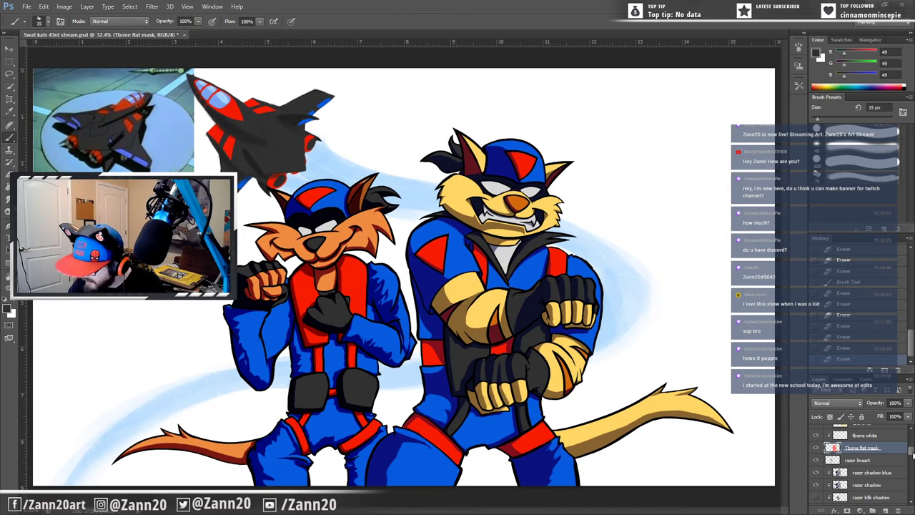
{"action": "left_click_drag", "start_coordinate": [911, 452], "coordinate": [906, 494]}
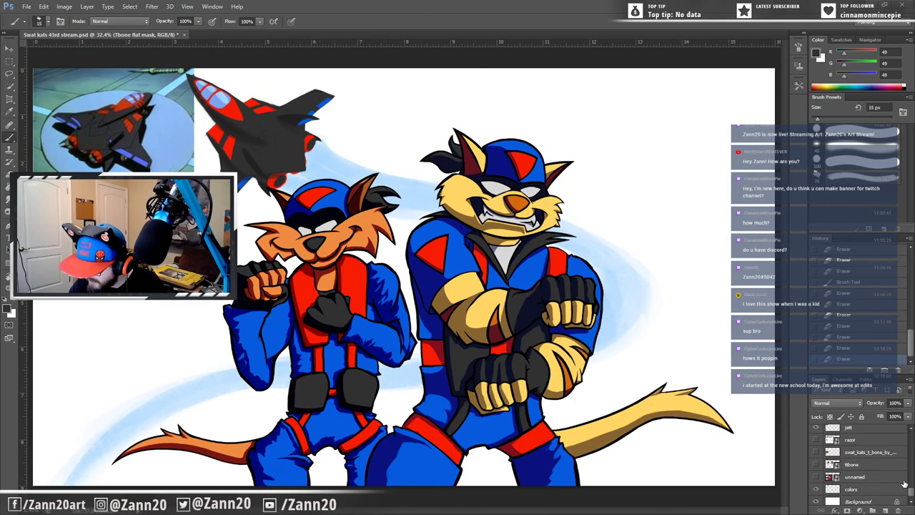
{"action": "scroll", "coordinate": [825, 478], "scroll_direction": "up", "scroll_amount": 3}
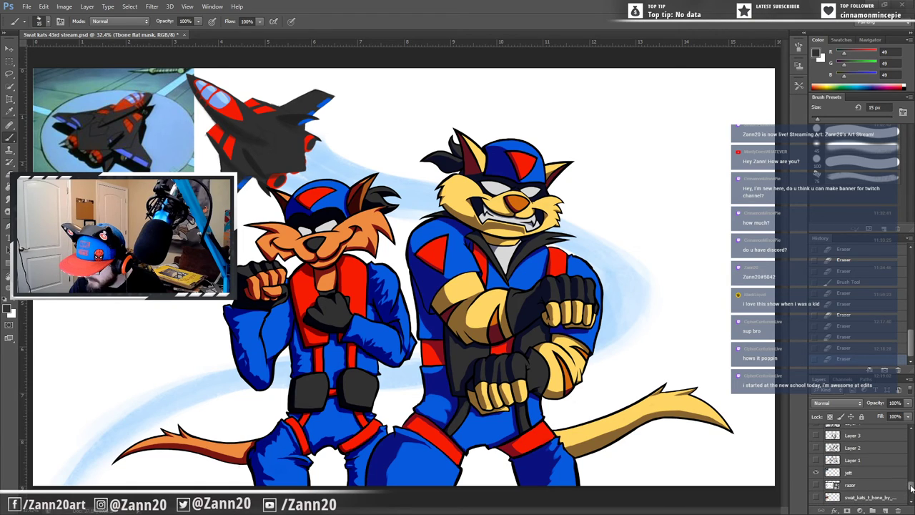
{"action": "left_click", "coordinate": [816, 477]}
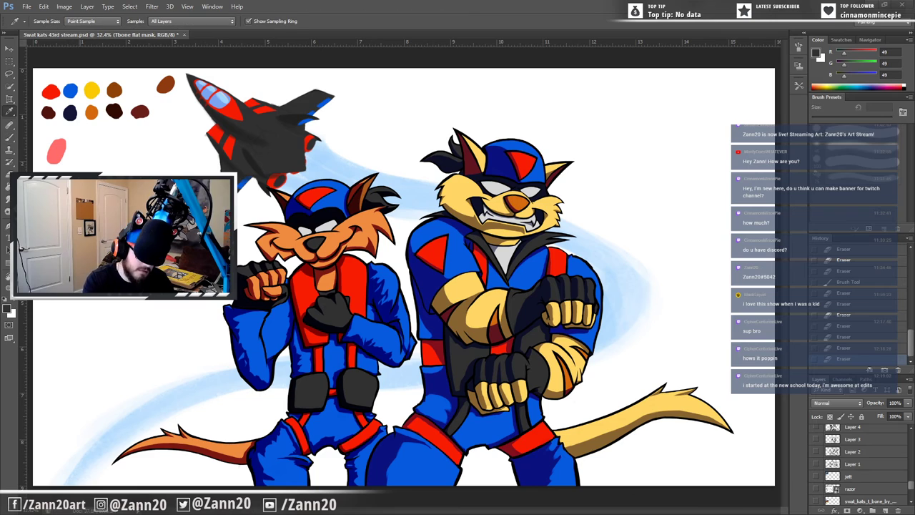
{"action": "left_click", "coordinate": [57, 150], "text": "alt"}
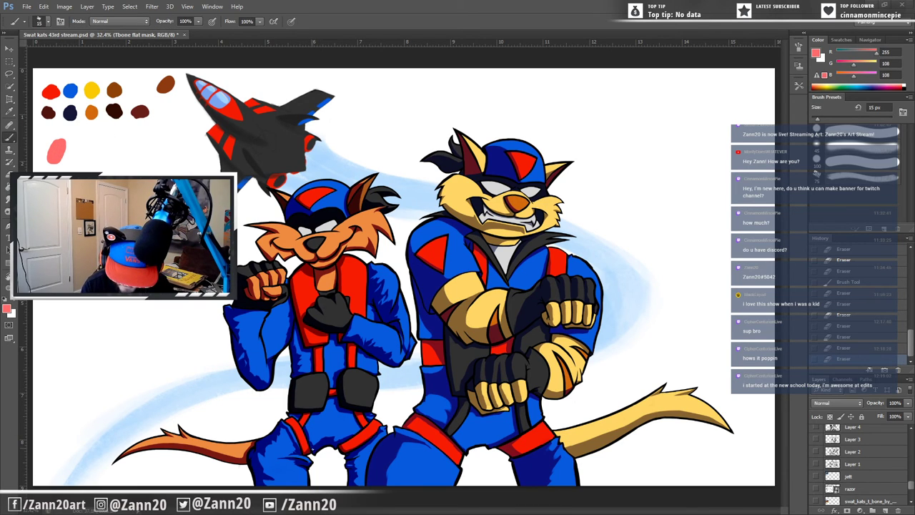
{"action": "scroll", "coordinate": [336, 440], "scroll_direction": "up", "scroll_amount": 5}
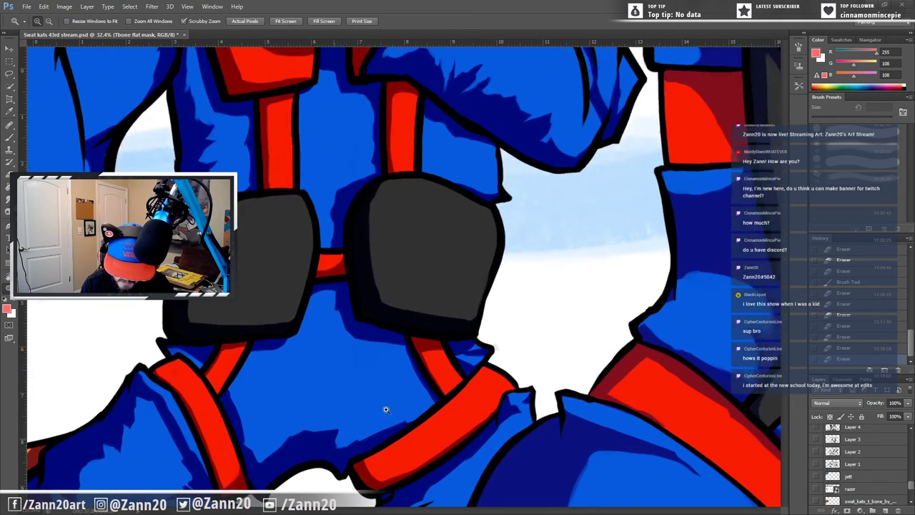
{"action": "left_click_drag", "start_coordinate": [341, 470], "coordinate": [346, 461]}
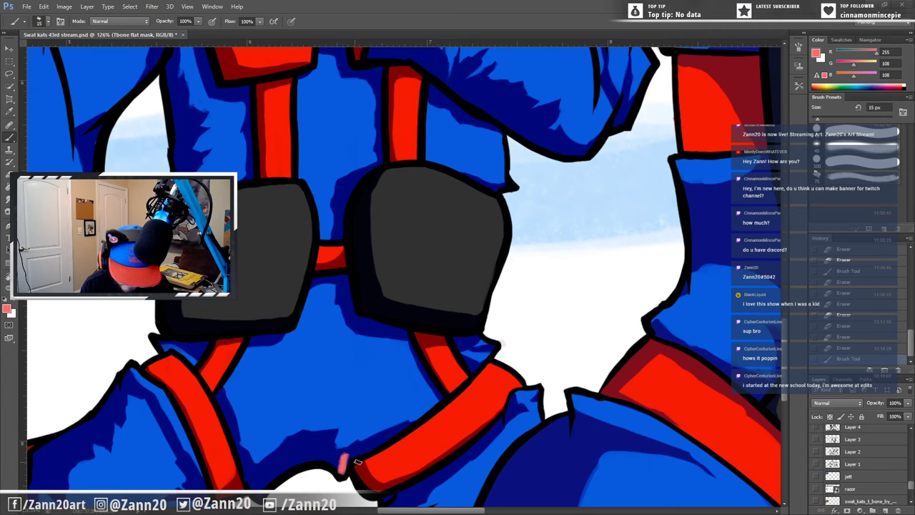
{"action": "key", "text": "ctrl+z"}
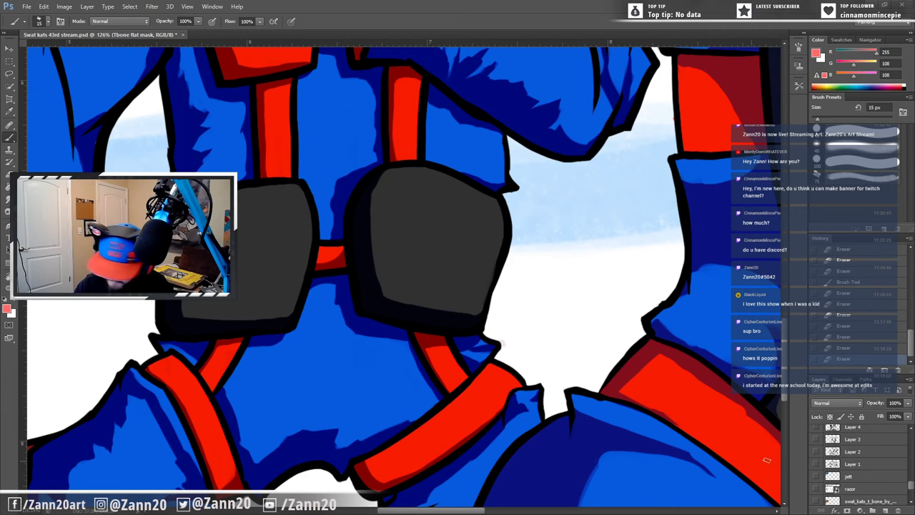
Step: Fill the small gap at the orange cat's crotch beside the red leg strap with pink on the "razor flat mask" layer
{"action": "scroll", "coordinate": [908, 486], "scroll_direction": "up", "scroll_amount": 5}
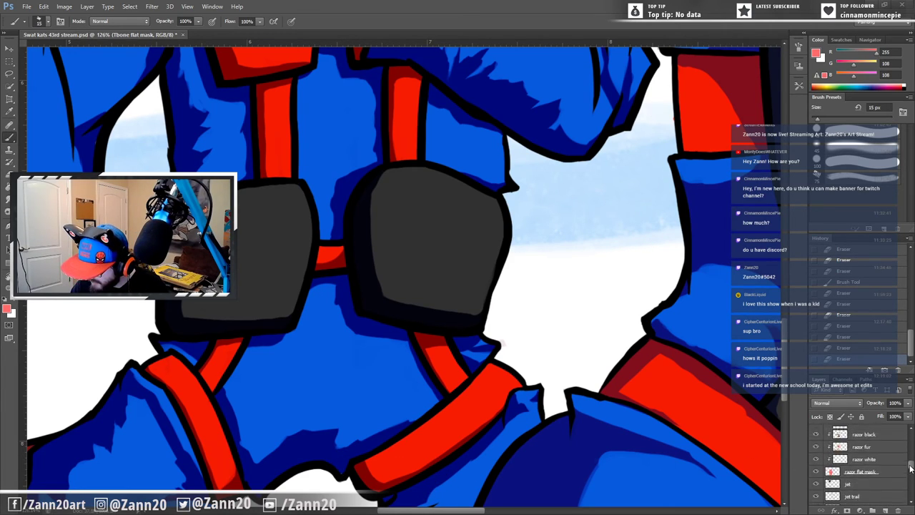
{"action": "left_click", "coordinate": [887, 487]}
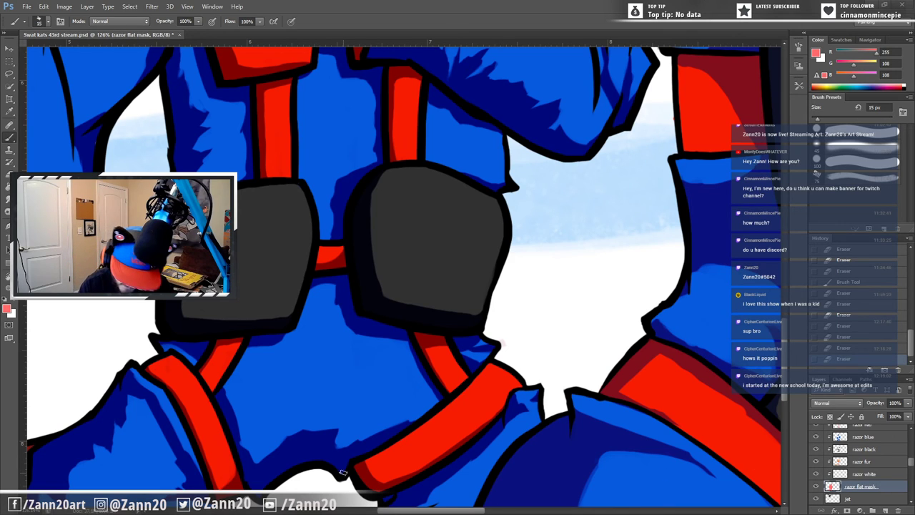
{"action": "left_click_drag", "start_coordinate": [348, 454], "coordinate": [425, 460]}
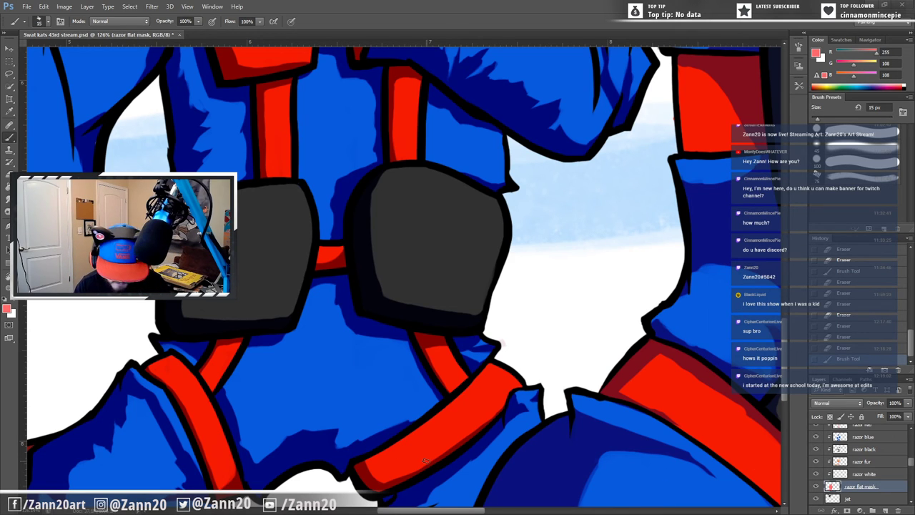
Step: Erase the stray shading specks on the orange cat's black hip pouches using the "razor shadow" and "razor shadow blue" layers
{"action": "left_click_drag", "start_coordinate": [344, 290], "coordinate": [386, 435]}
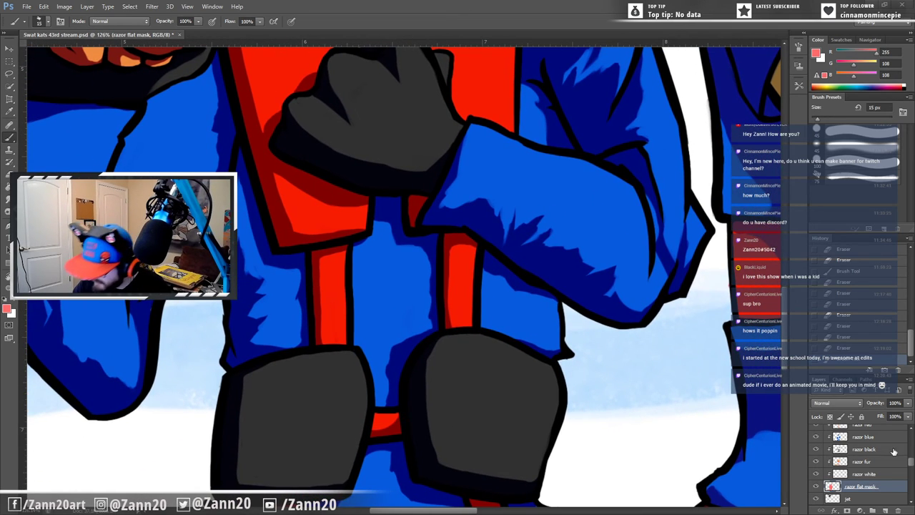
{"action": "scroll", "coordinate": [887, 465], "scroll_direction": "up", "scroll_amount": 5}
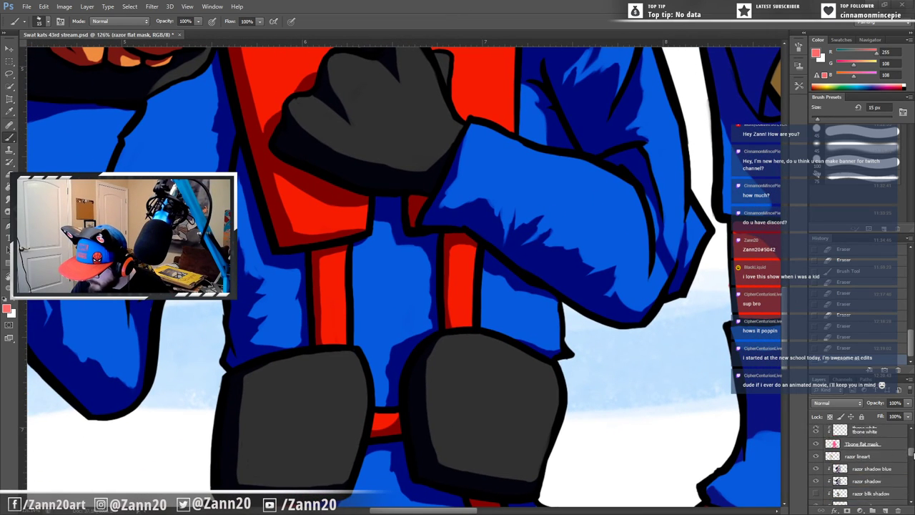
{"action": "left_click", "coordinate": [878, 477]}
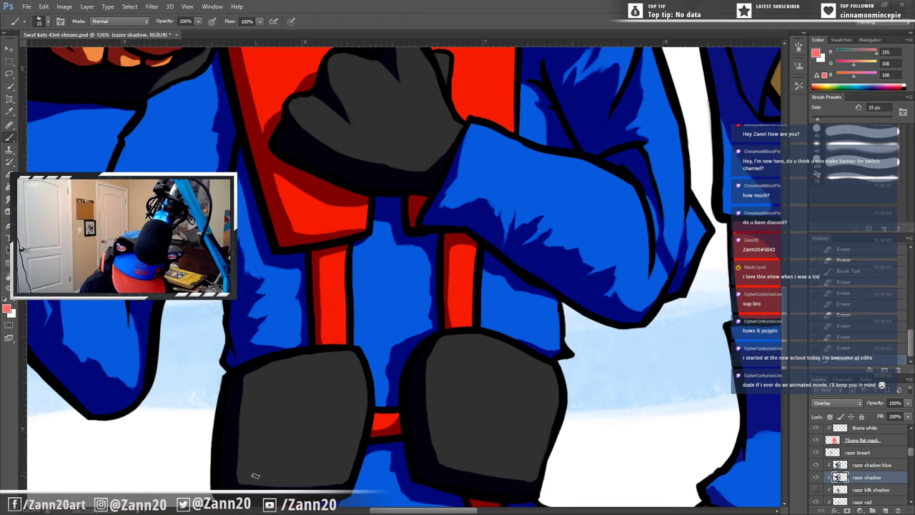
{"action": "left_click_drag", "start_coordinate": [255, 475], "coordinate": [260, 466]}
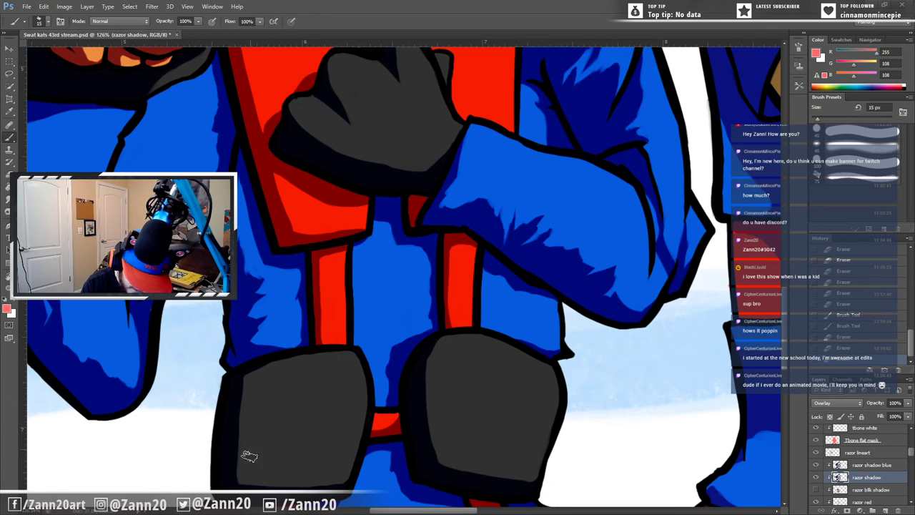
{"action": "left_click", "coordinate": [874, 464]}
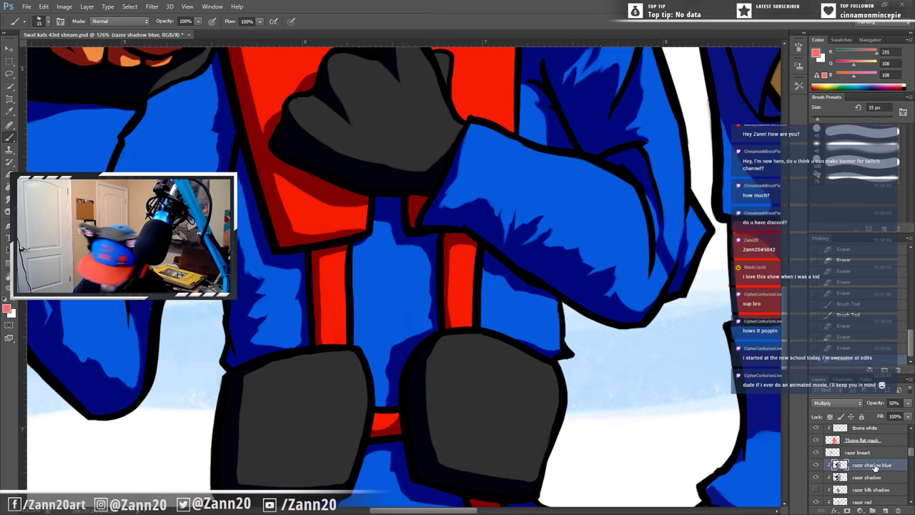
{"action": "mouse_move", "coordinate": [278, 457]}
{"action": "left_mouse_down"}
{"action": "mouse_move", "coordinate": [269, 472]}
{"action": "mouse_move", "coordinate": [268, 461]}
{"action": "left_mouse_up"}
{"action": "mouse_move", "coordinate": [449, 403]}
{"action": "left_mouse_down"}
{"action": "mouse_move", "coordinate": [437, 374]}
{"action": "mouse_move", "coordinate": [448, 407]}
{"action": "left_mouse_up"}
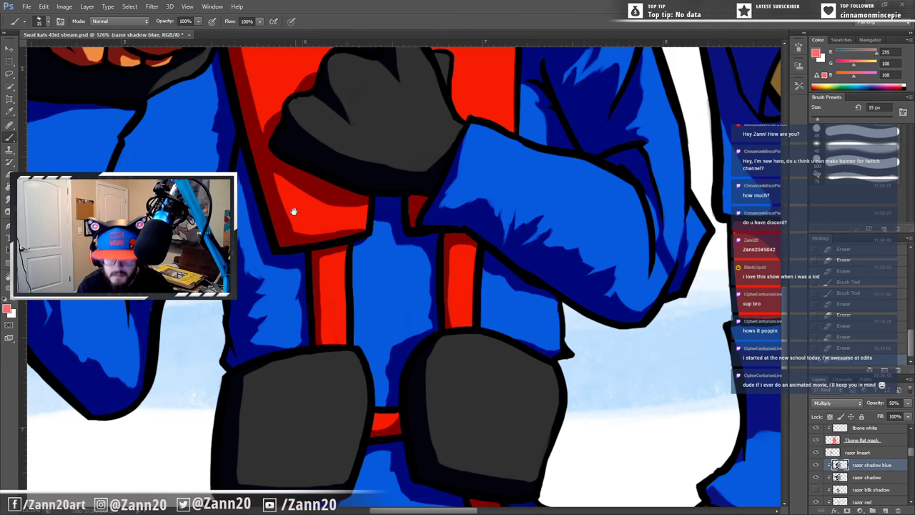
Step: Clean up the stray shading on the orange cat's black chest-level glove using the "razor shadow blue" and "razor shadow" layers
{"action": "left_click_drag", "start_coordinate": [292, 210], "coordinate": [470, 439]}
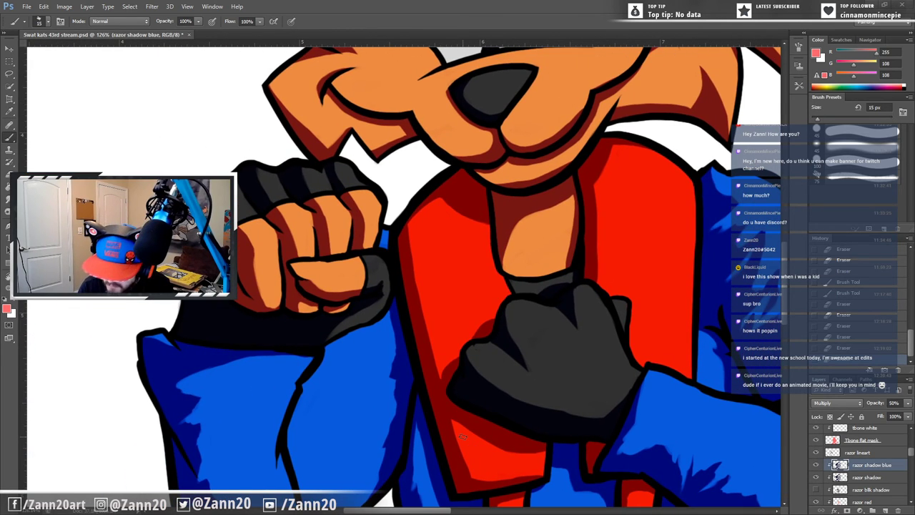
{"action": "left_click_drag", "start_coordinate": [480, 351], "coordinate": [487, 358]}
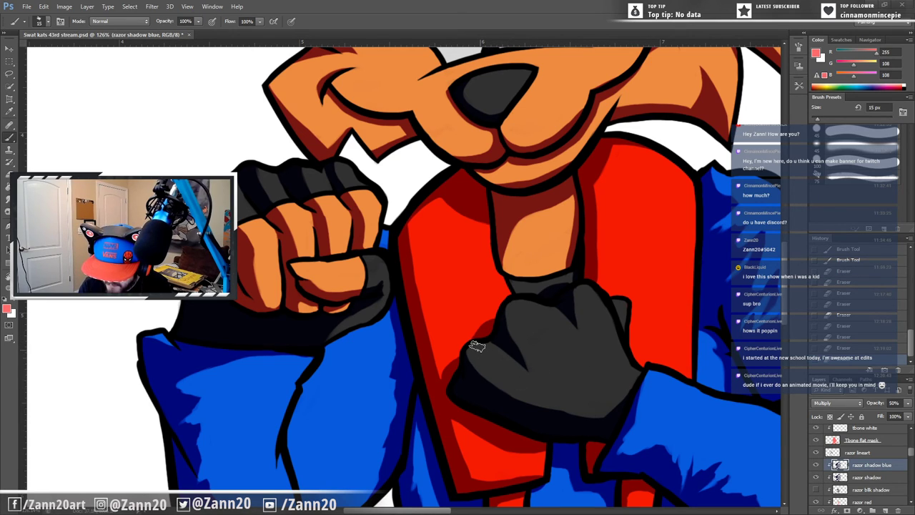
{"action": "left_click", "coordinate": [862, 477]}
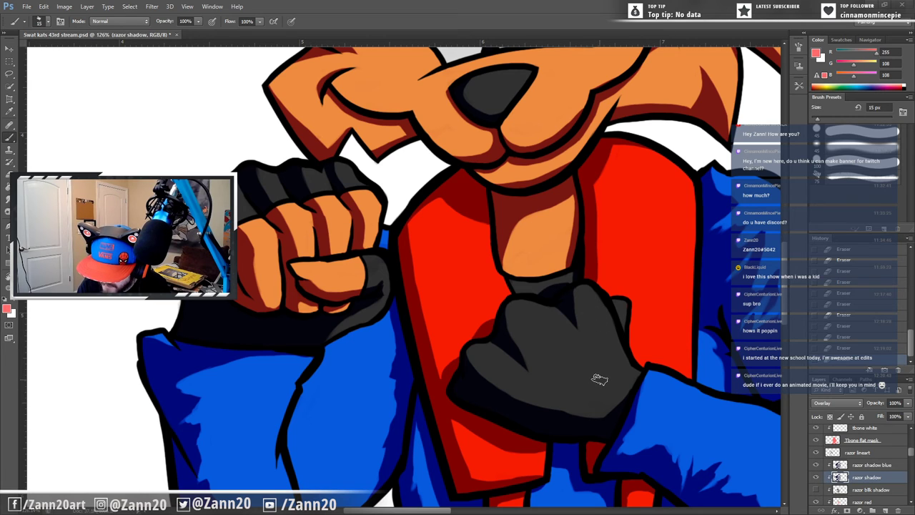
{"action": "left_click_drag", "start_coordinate": [566, 299], "coordinate": [462, 403]}
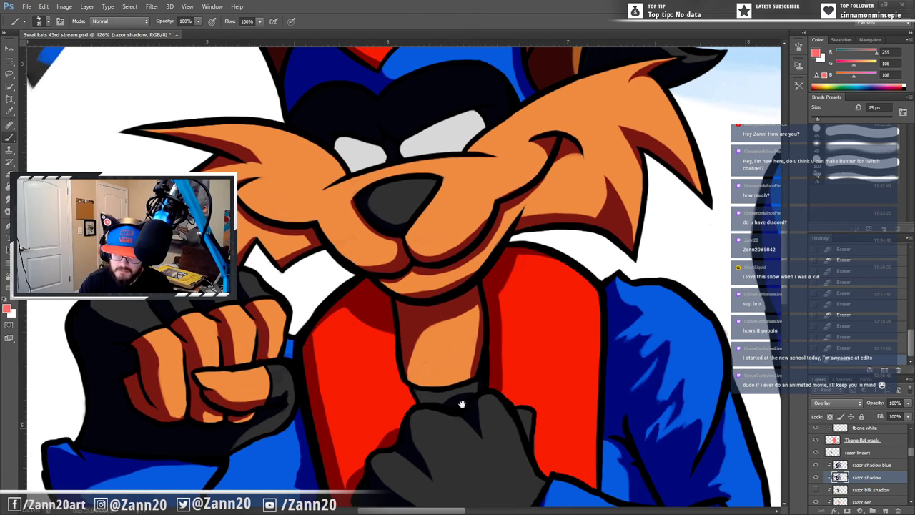
{"action": "left_click_drag", "start_coordinate": [471, 358], "coordinate": [435, 409]}
{"action": "key", "text": "z"}
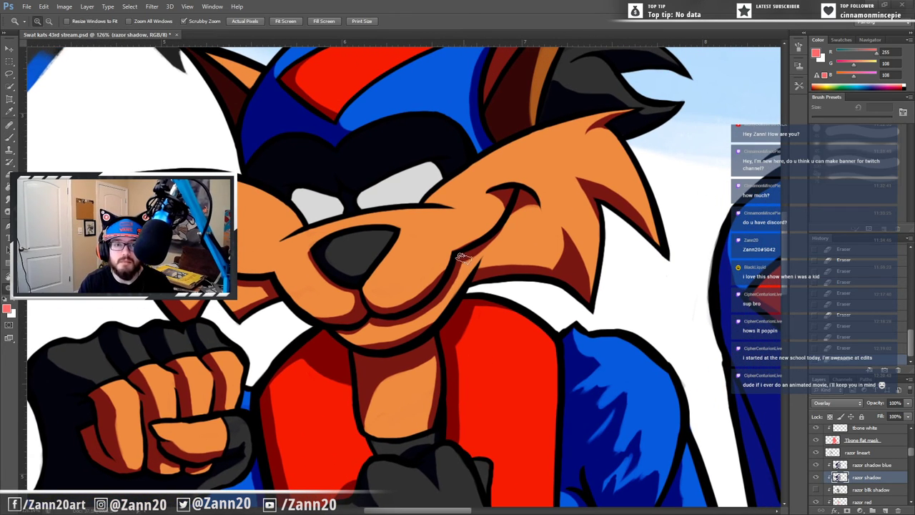
{"action": "left_click_drag", "start_coordinate": [455, 266], "coordinate": [404, 330]}
{"action": "key", "text": "b"}
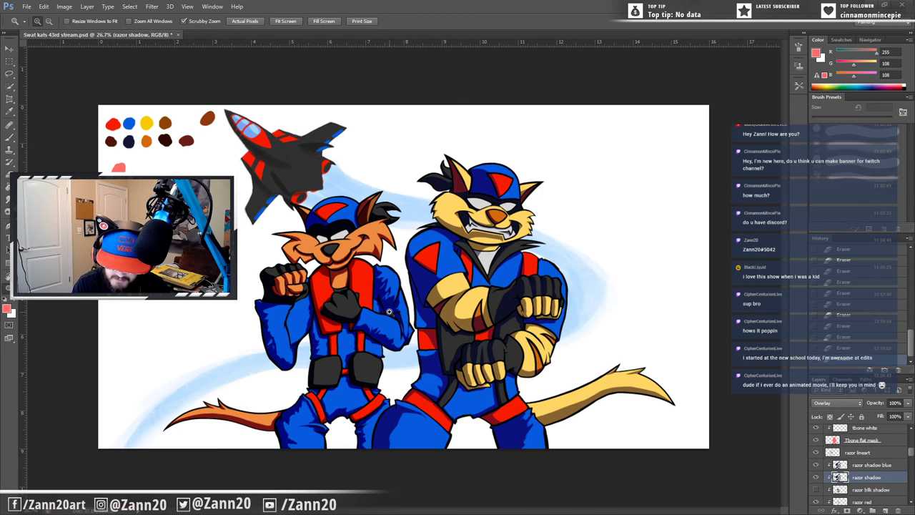
Step: Select the "jet" layer and examine the jet's nose, wings and painted edges up close
{"action": "scroll", "coordinate": [404, 330], "scroll_direction": "up", "scroll_amount": 2}
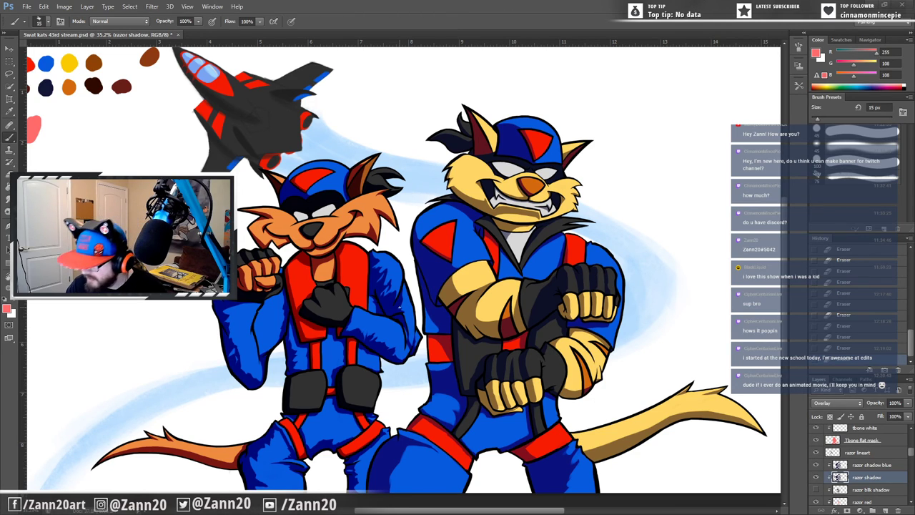
{"action": "scroll", "coordinate": [858, 449], "scroll_direction": "down", "scroll_amount": 5}
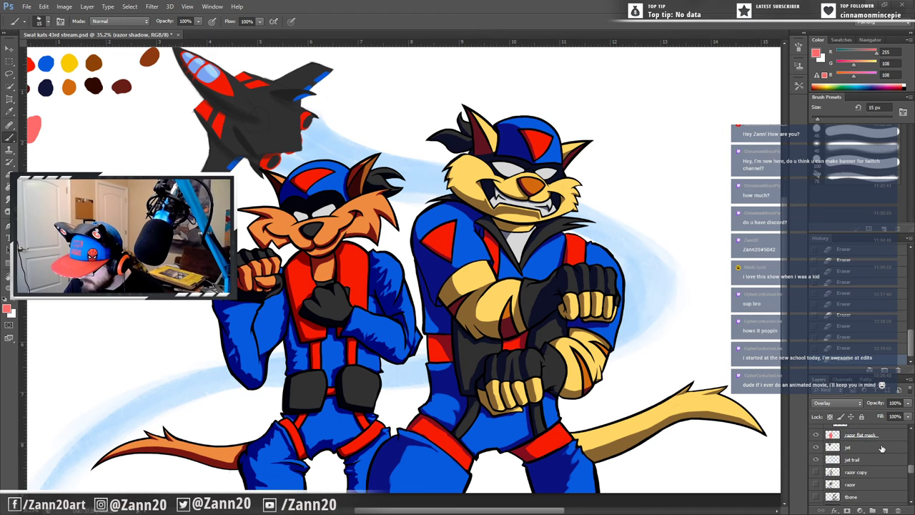
{"action": "left_click", "coordinate": [858, 449]}
{"action": "key", "text": "z"}
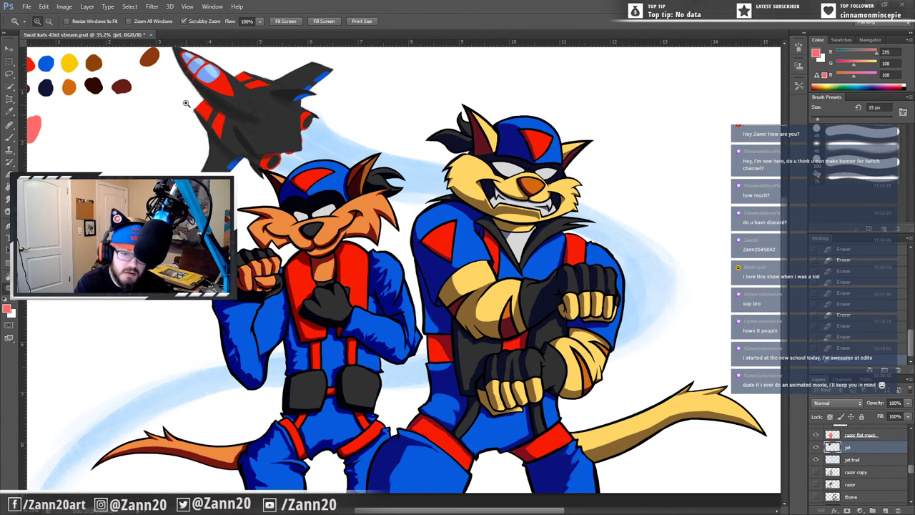
{"action": "left_click_drag", "start_coordinate": [187, 105], "coordinate": [230, 18]}
{"action": "key", "text": "b"}
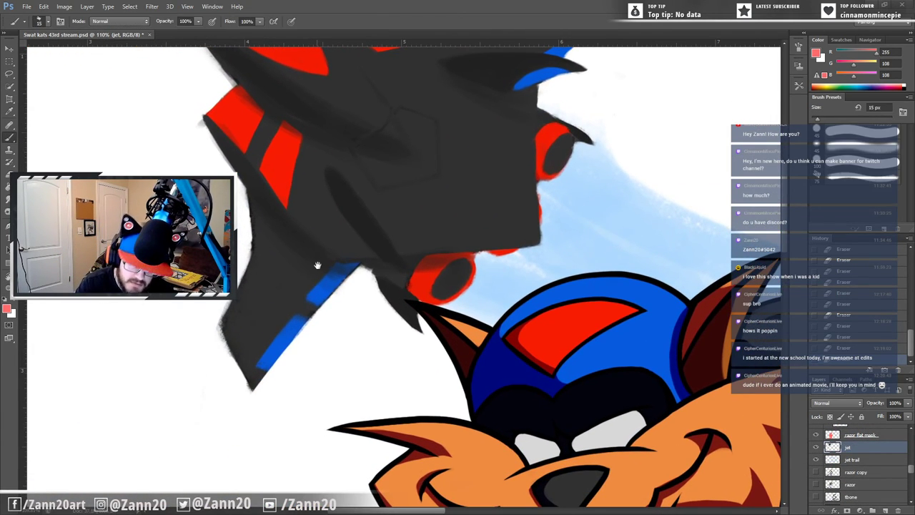
{"action": "left_click_drag", "start_coordinate": [316, 265], "coordinate": [359, 322]}
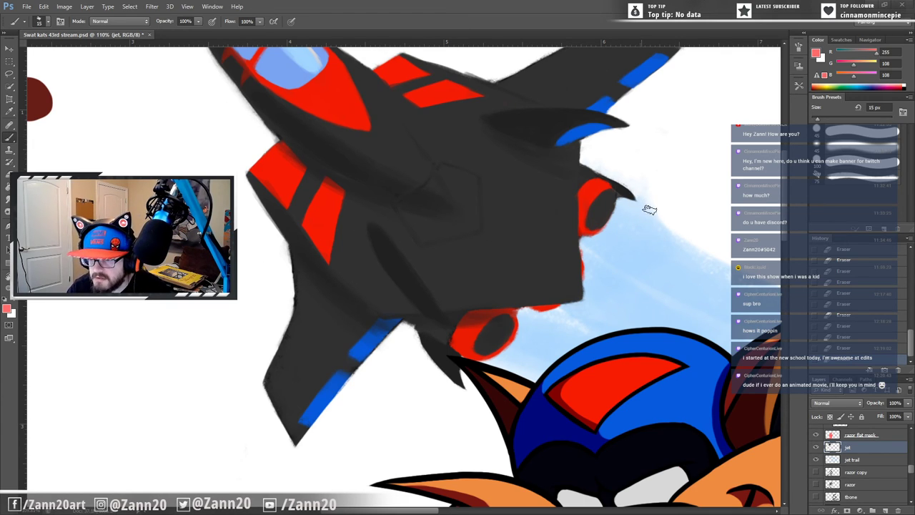
{"action": "left_click_drag", "start_coordinate": [604, 164], "coordinate": [624, 317]}
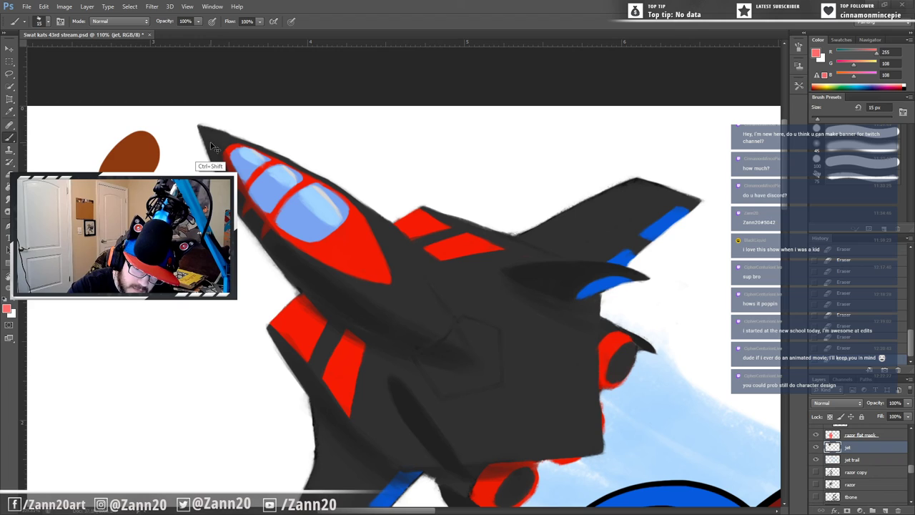
Step: Step back through the most recent eraser edits and restore them
{"action": "key", "text": "ctrl+alt+z"}
{"action": "key", "text": "ctrl+alt+z"}
{"action": "key", "text": "ctrl+alt+z"}
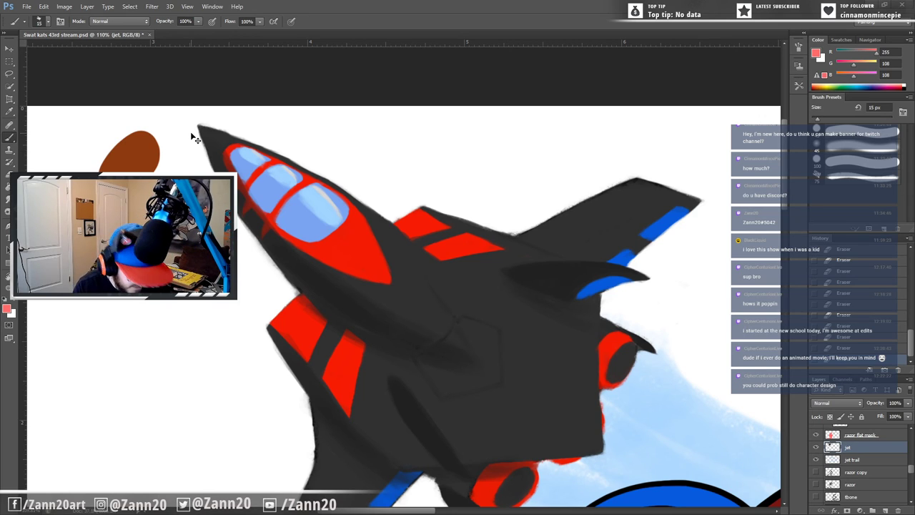
{"action": "key", "text": "ctrl+alt+z"}
{"action": "key", "text": "ctrl+alt+z"}
{"action": "key", "text": "ctrl+alt+z"}
{"action": "key", "text": "ctrl+alt+z"}
{"action": "key", "text": "ctrl+alt+z"}
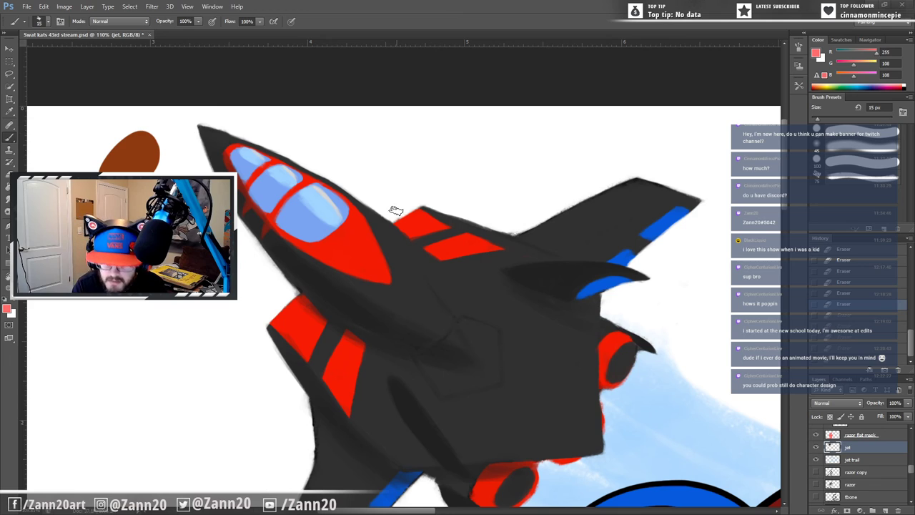
{"action": "key", "text": "ctrl+shift+z"}
{"action": "key", "text": "ctrl+shift+z"}
{"action": "key", "text": "ctrl+shift+z"}
{"action": "key", "text": "ctrl+shift+z"}
{"action": "key", "text": "ctrl+shift+z"}
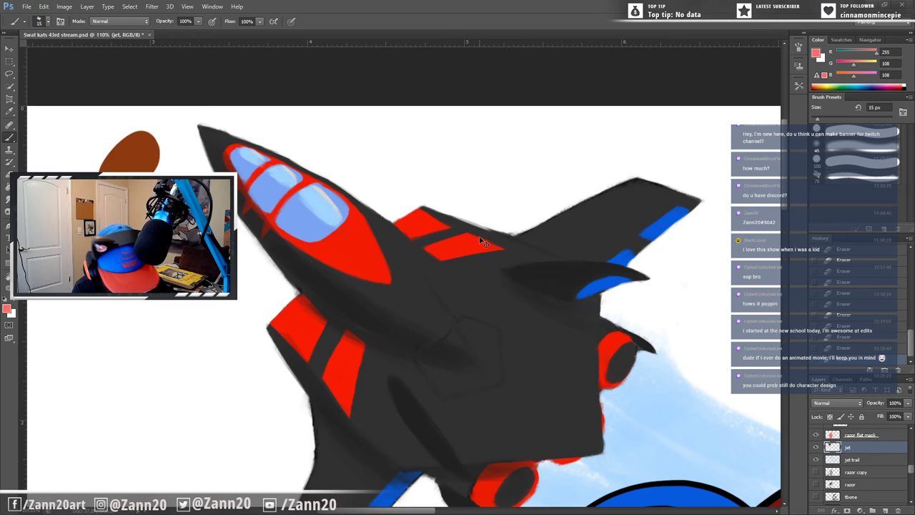
{"action": "key", "text": "ctrl+alt+z"}
{"action": "key", "text": "ctrl+alt+z"}
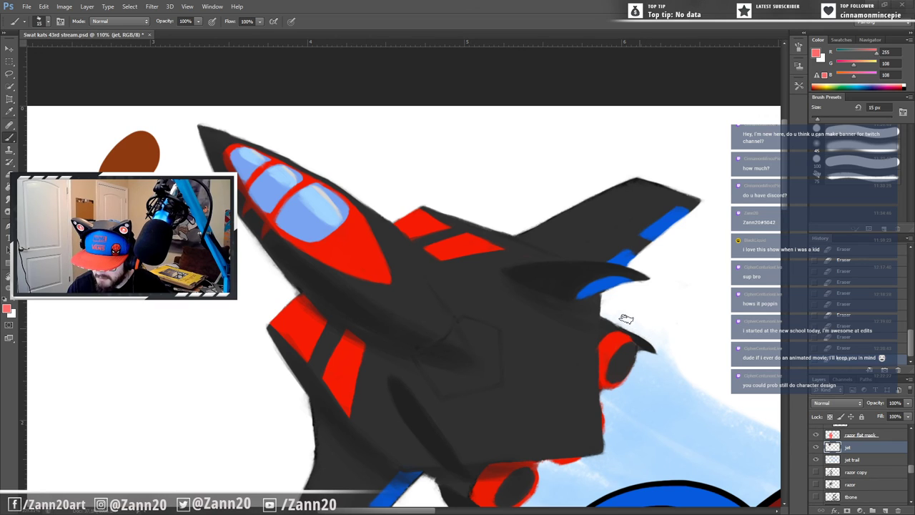
Step: Examine the jet's lower wing and engines up close, and check the composition of the whole artwork
{"action": "left_click_drag", "start_coordinate": [645, 441], "coordinate": [582, 303]}
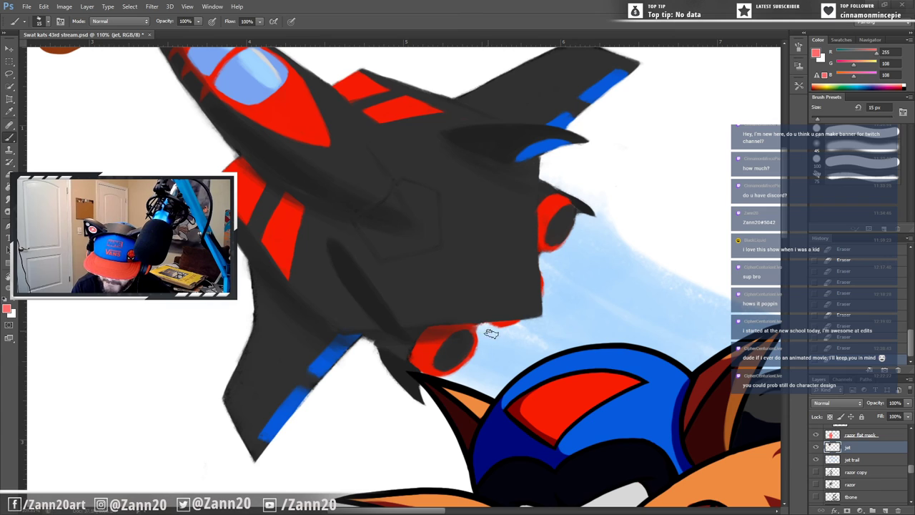
{"action": "left_click_drag", "start_coordinate": [475, 362], "coordinate": [501, 270]}
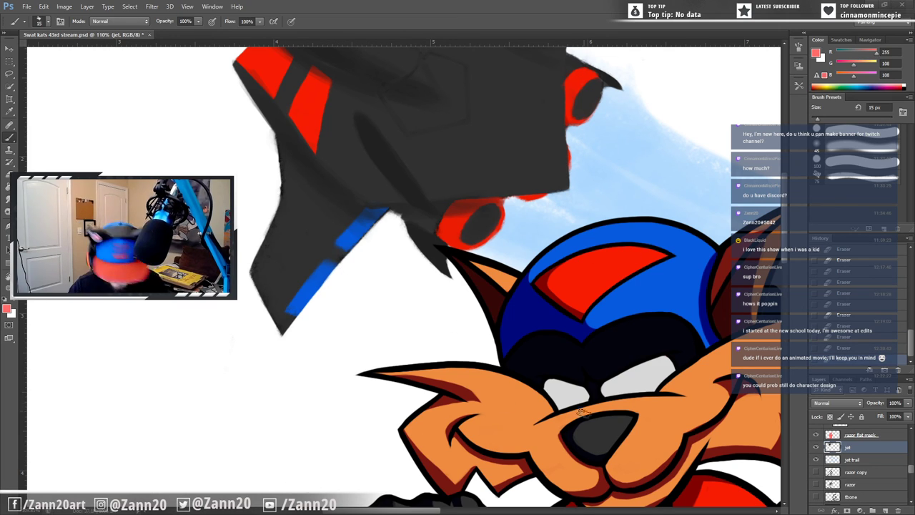
{"action": "key", "text": "z"}
{"action": "left_click_drag", "start_coordinate": [586, 345], "coordinate": [513, 390]}
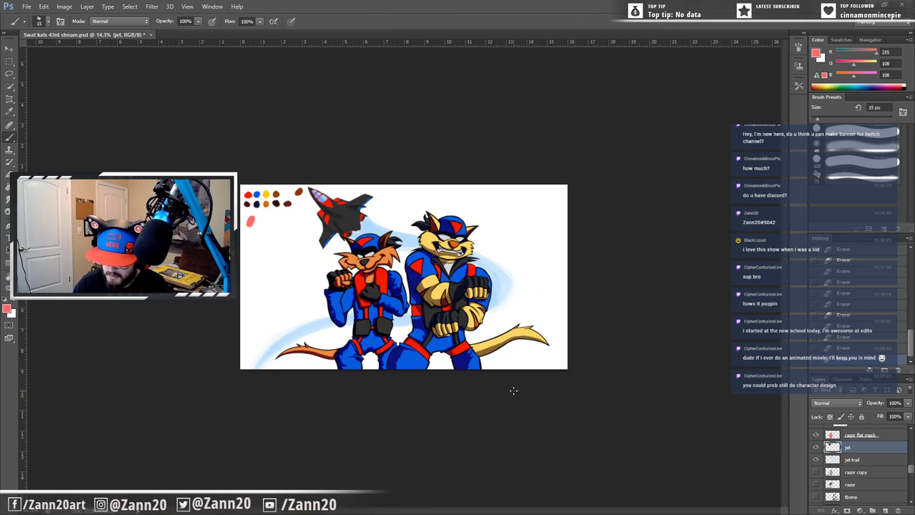
{"action": "key", "text": "z"}
{"action": "left_click_drag", "start_coordinate": [454, 323], "coordinate": [472, 314]}
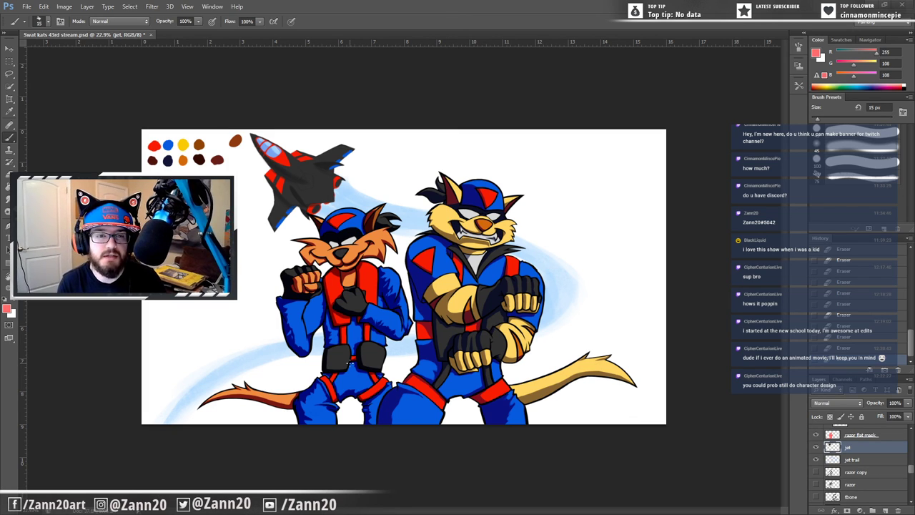
{"action": "right_click", "coordinate": [350, 363]}
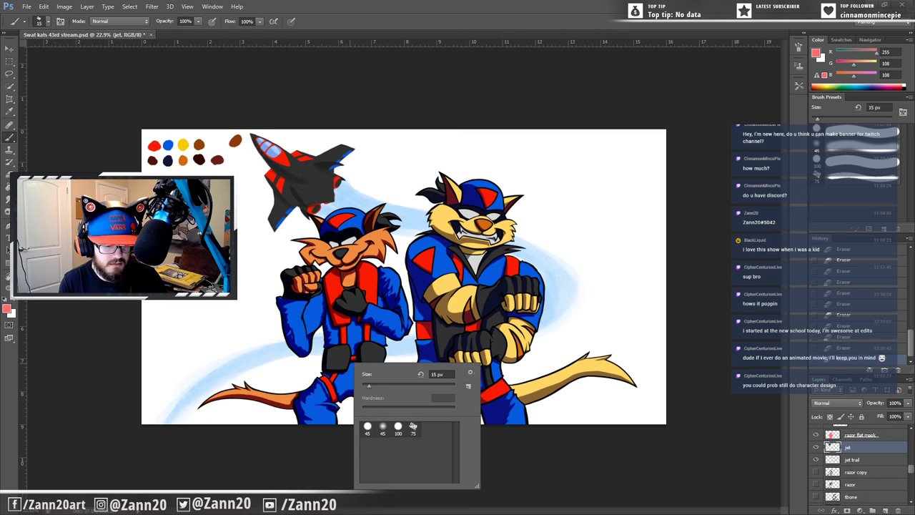
{"action": "key", "text": "Return"}
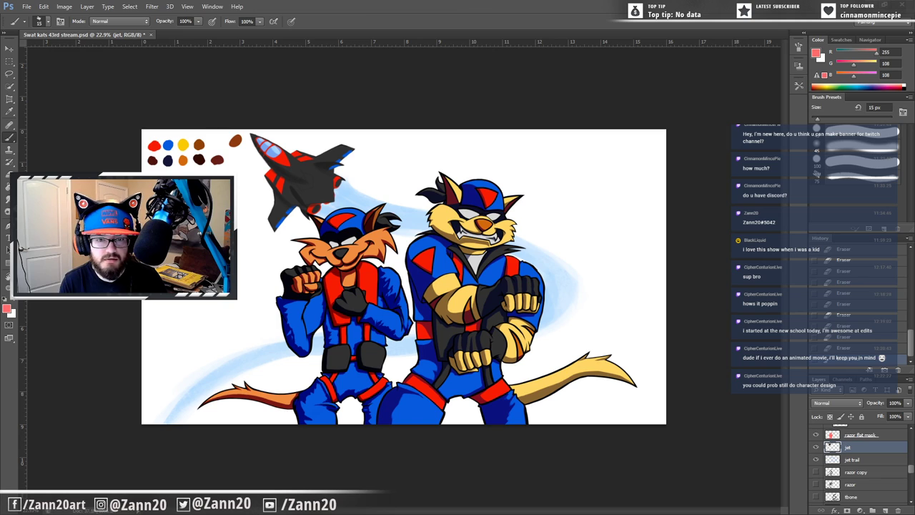